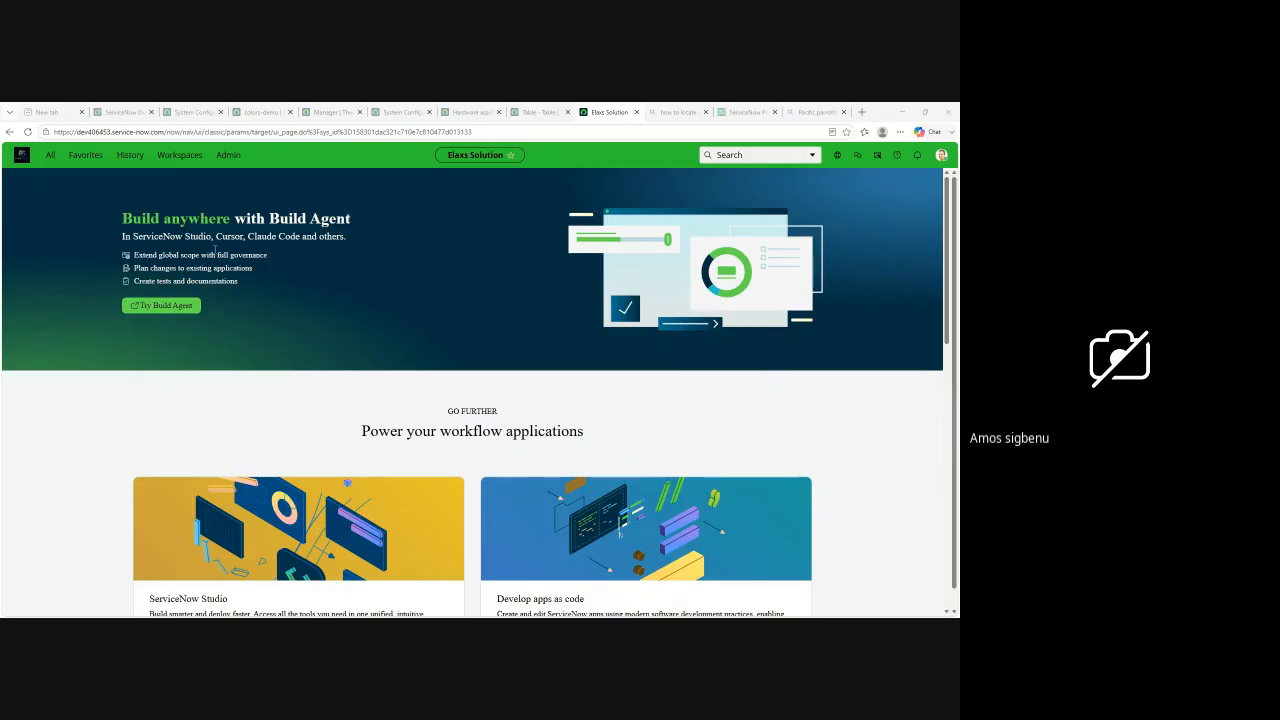
Step: Try to open the system properties table by entering sys_properties.LIST.do in the navigator filter, and return to the home page
click(54, 162)
click(52, 158)
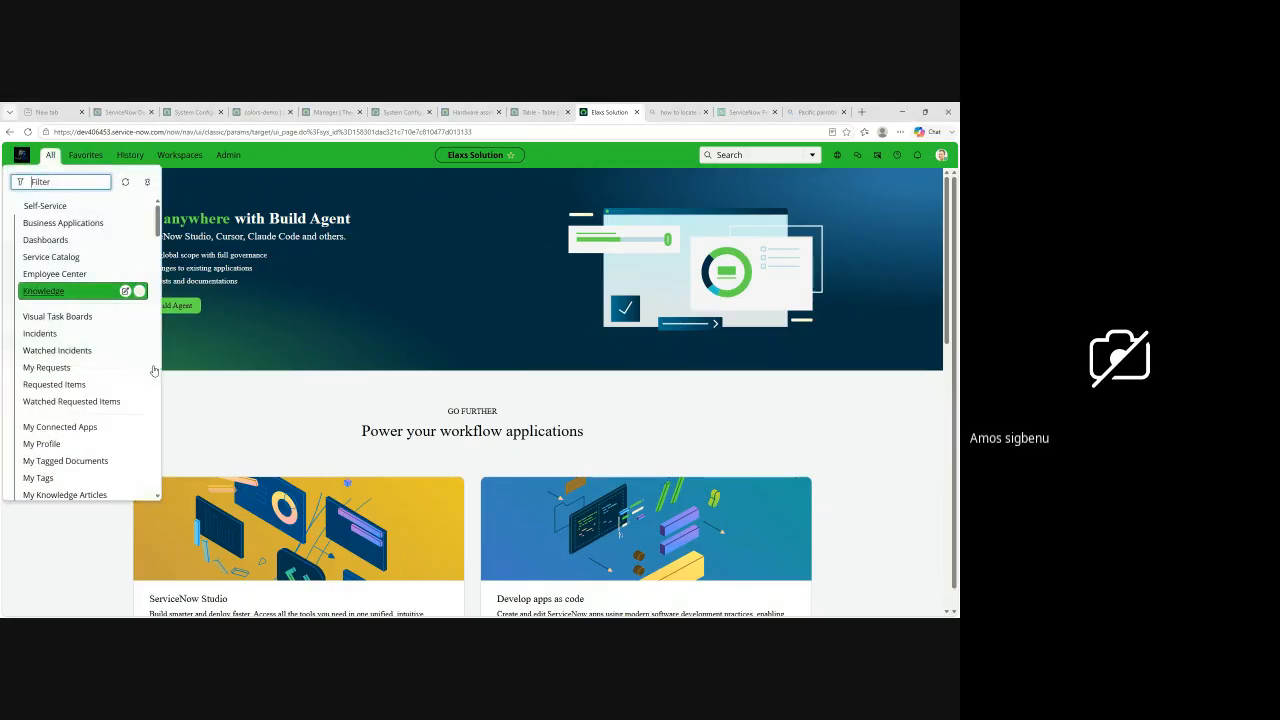
text(sy)
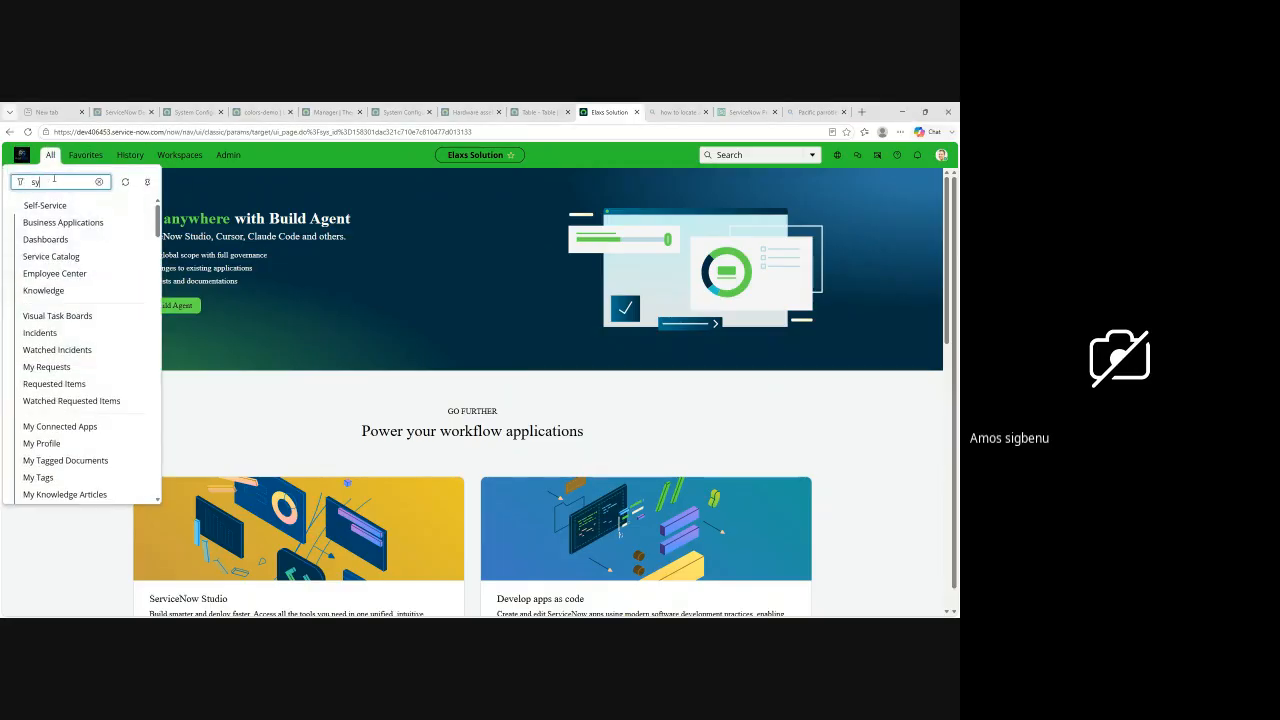
text(s_pro)
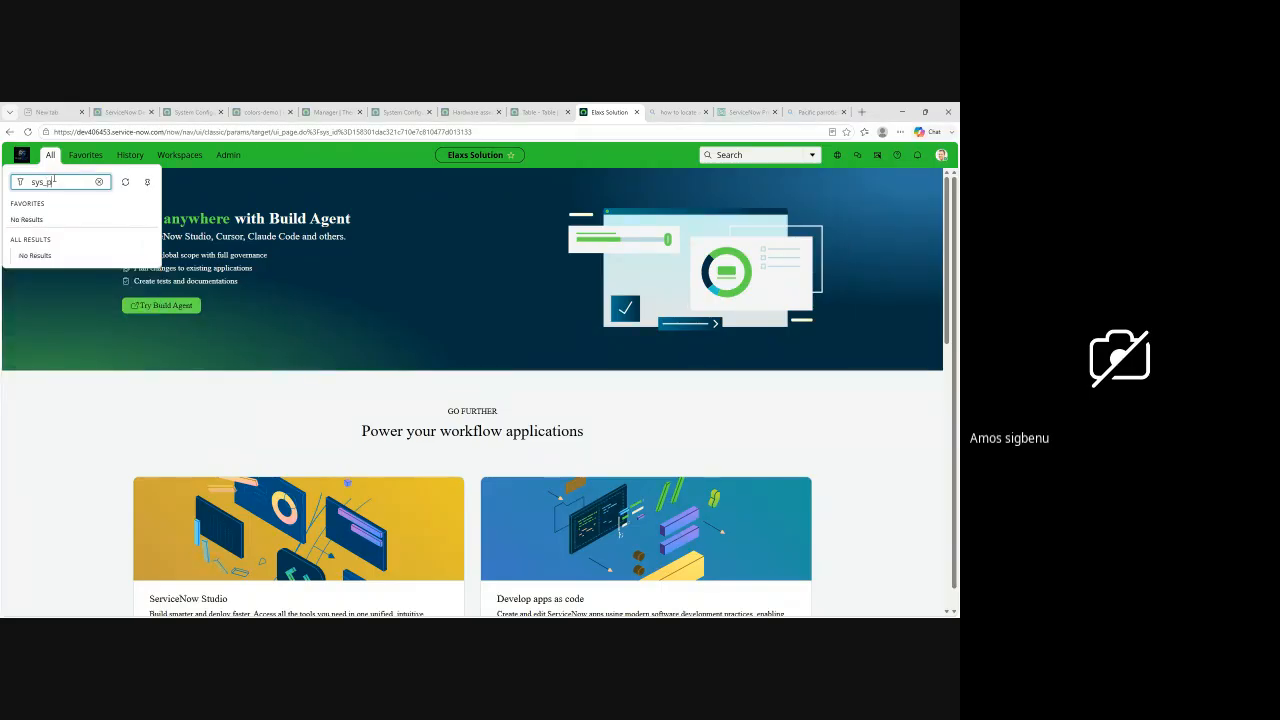
text(perties.LIST.do)
key(Return)
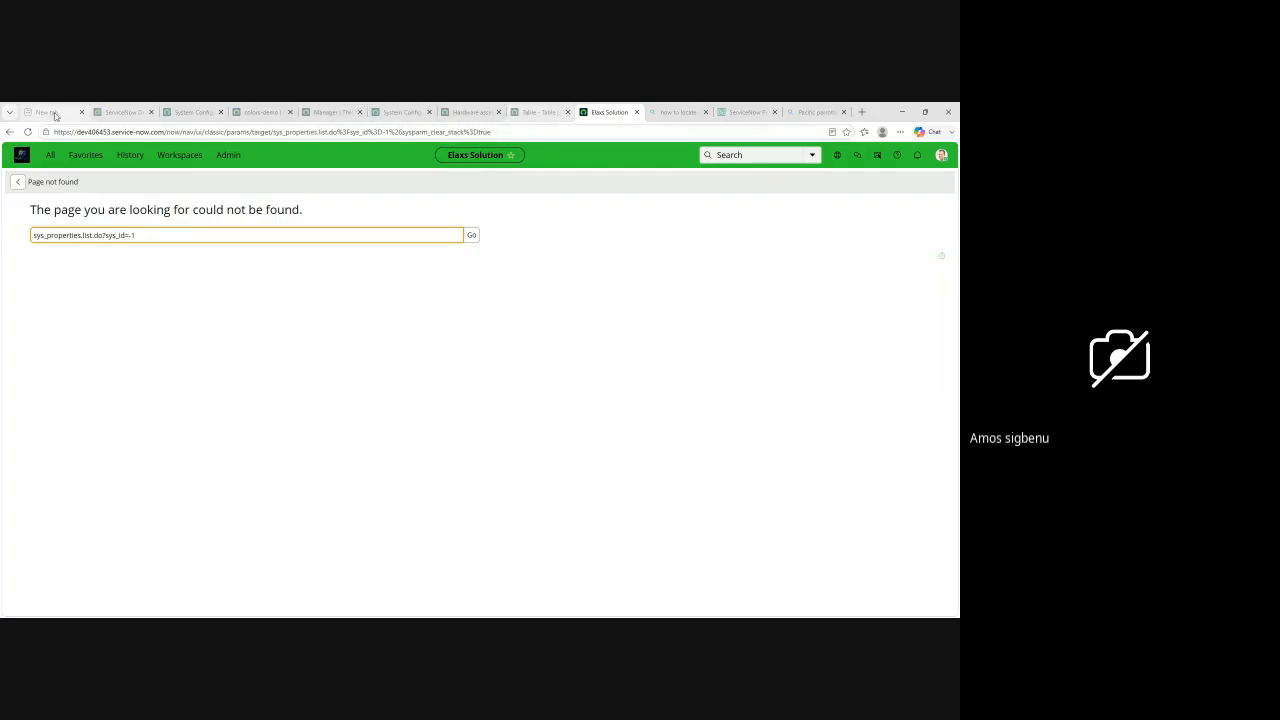
click(9, 132)
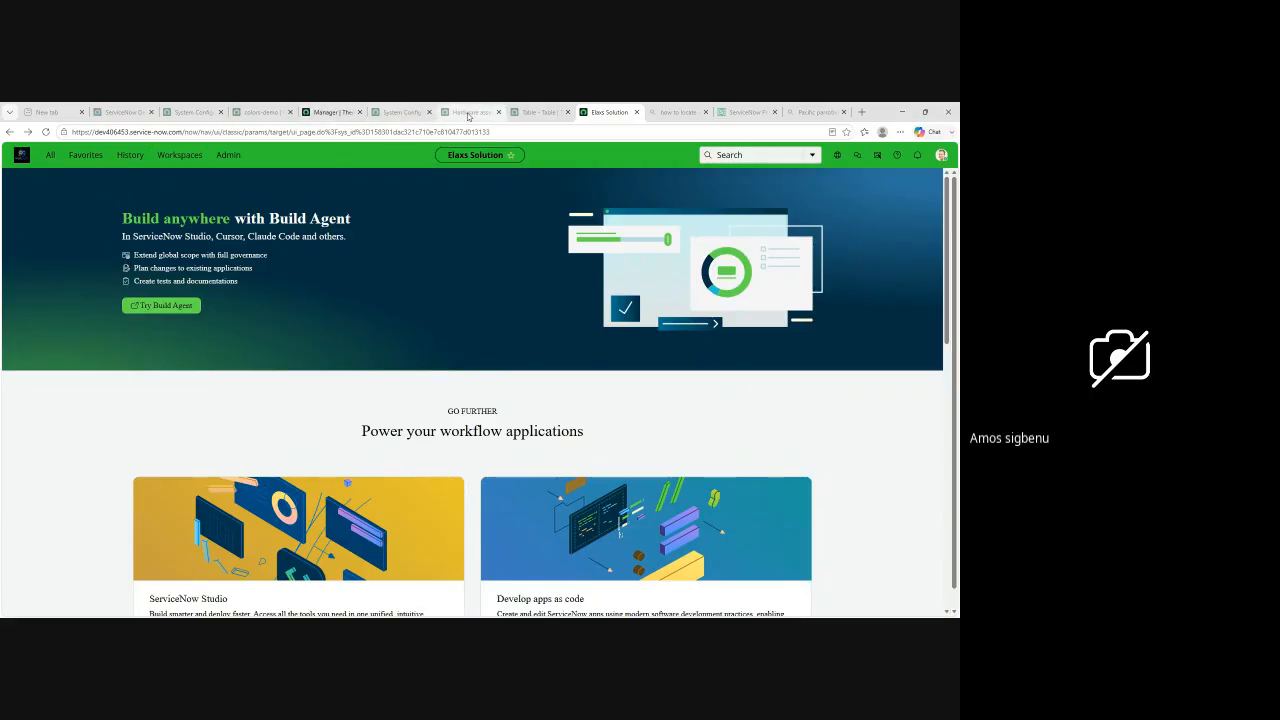
click(467, 115)
click(400, 112)
click(528, 114)
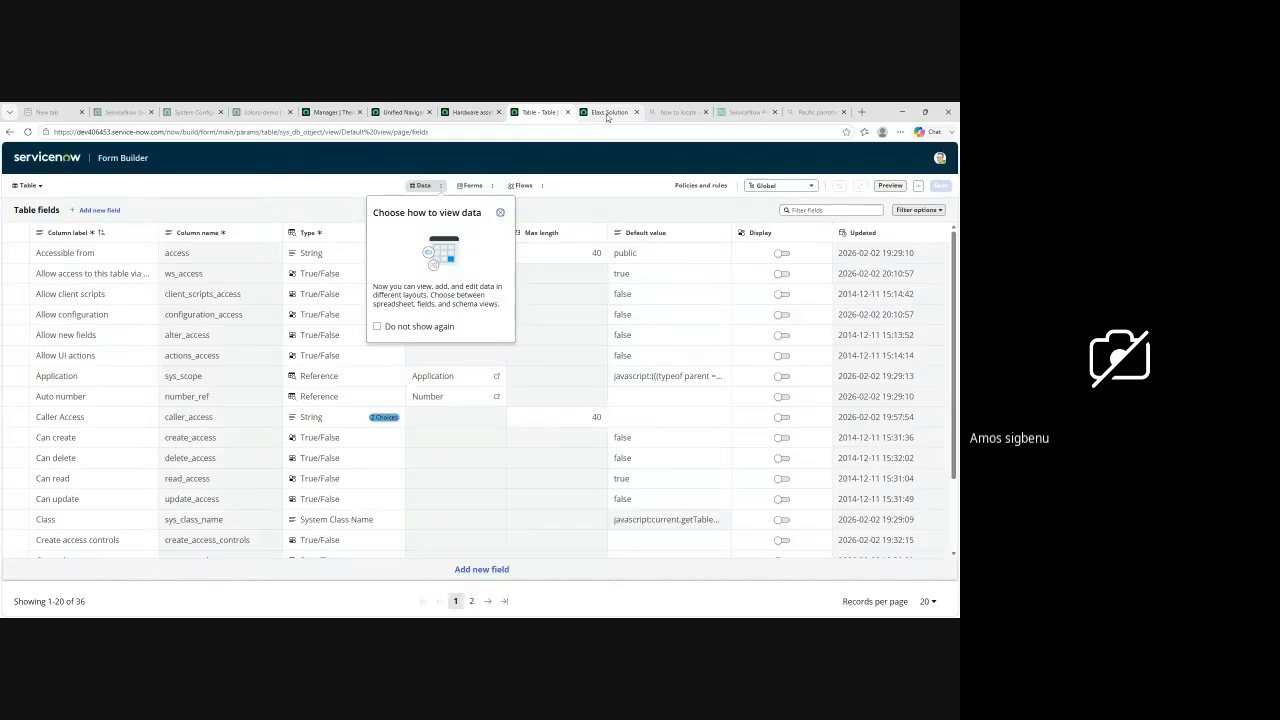
click(606, 115)
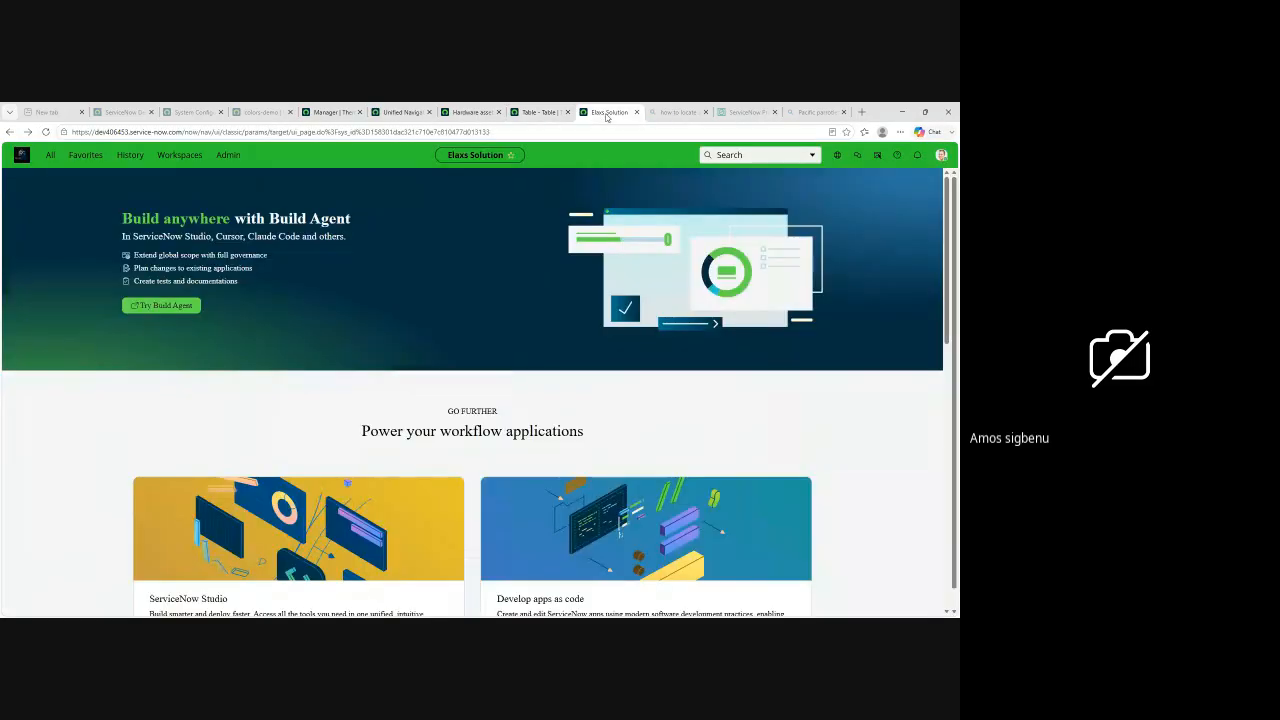
click(51, 157)
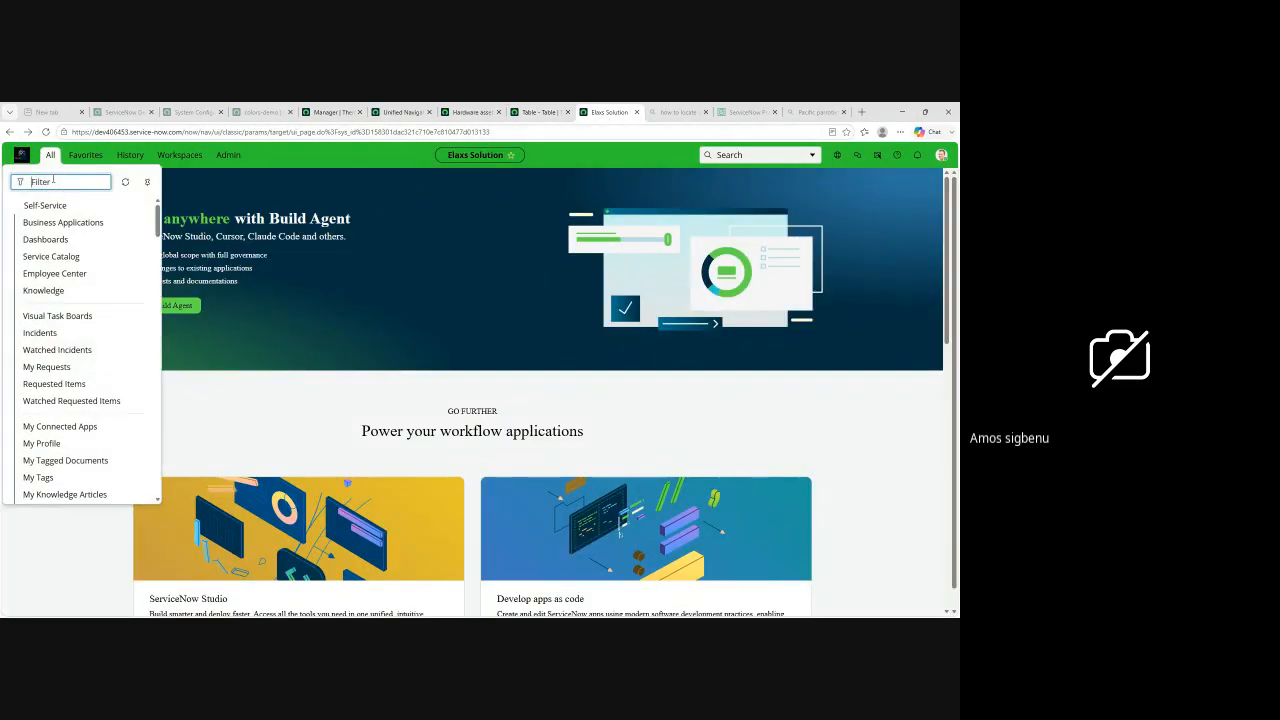
text(sys)
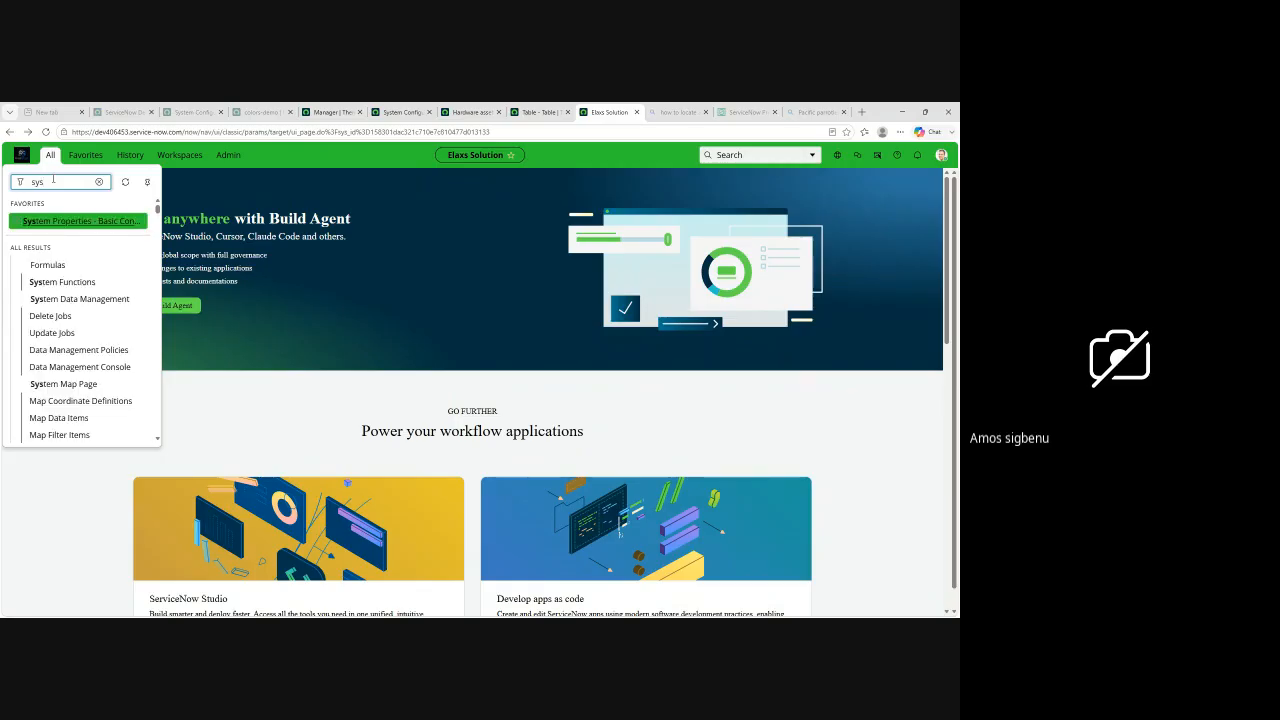
text(.)
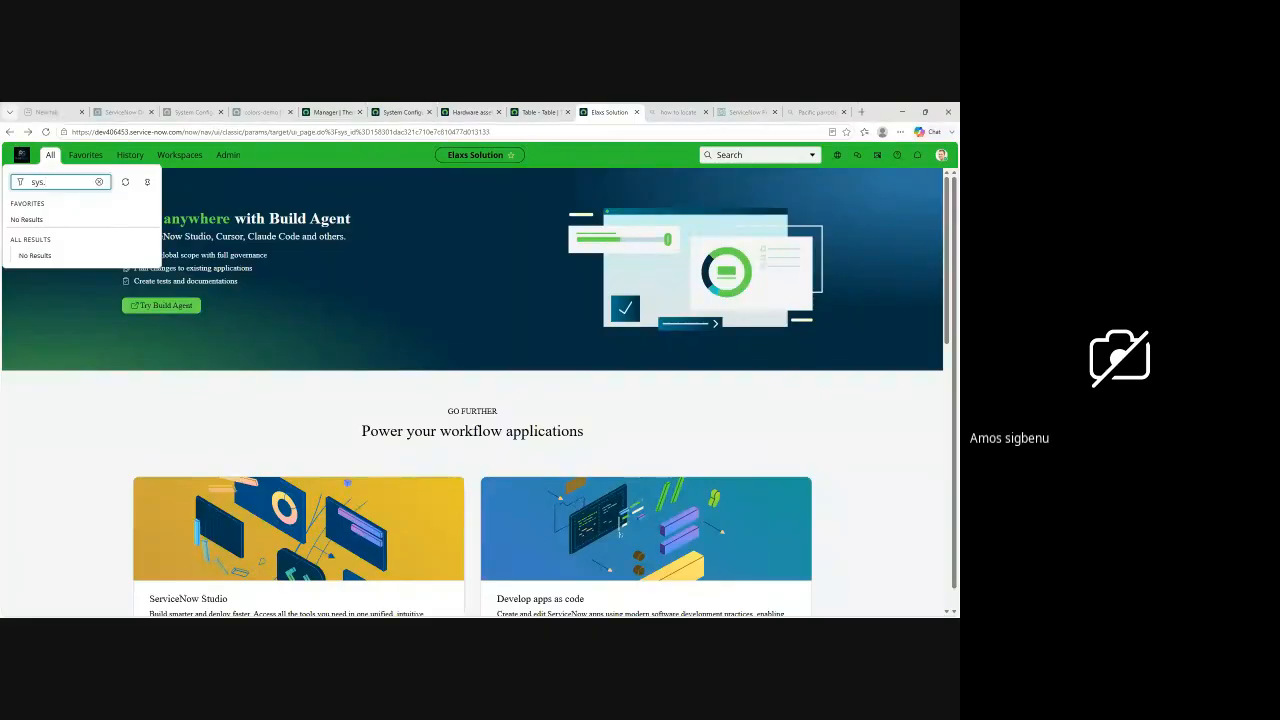
key(alt+Tab)
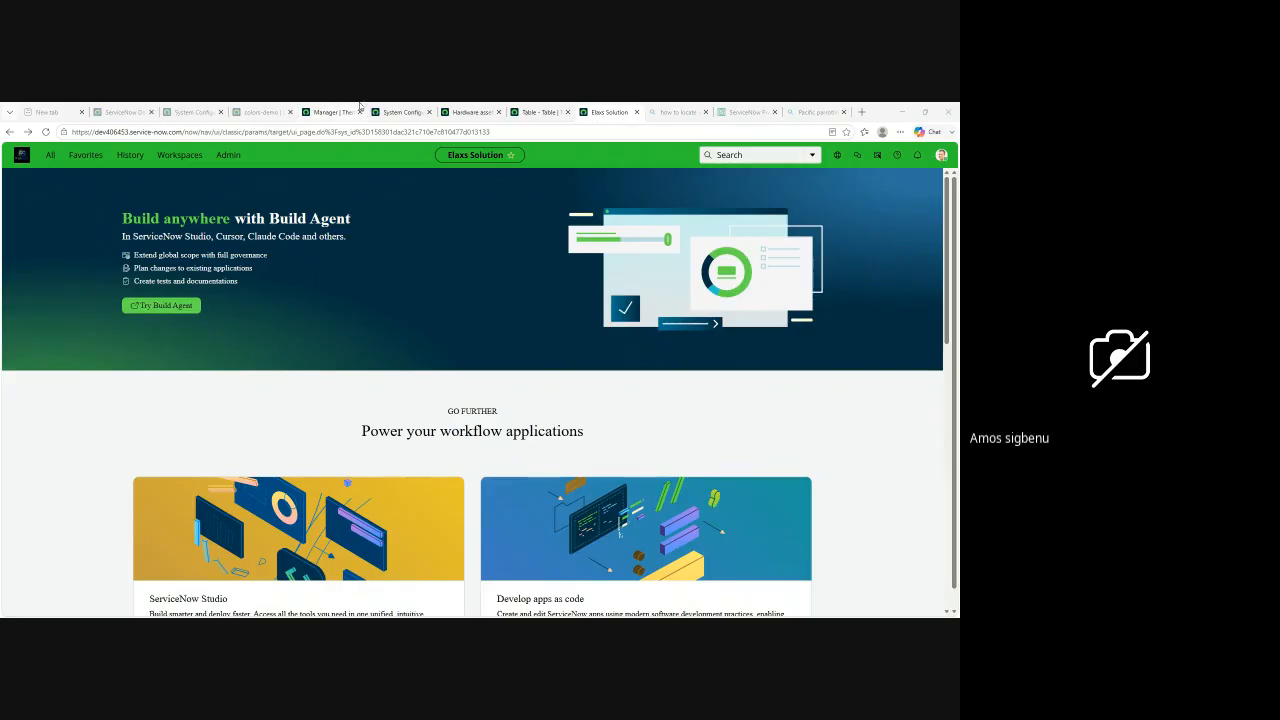
Step: Open the list of system properties by entering sys_properties.list in the navigator filter
click(48, 157)
text(sys.)
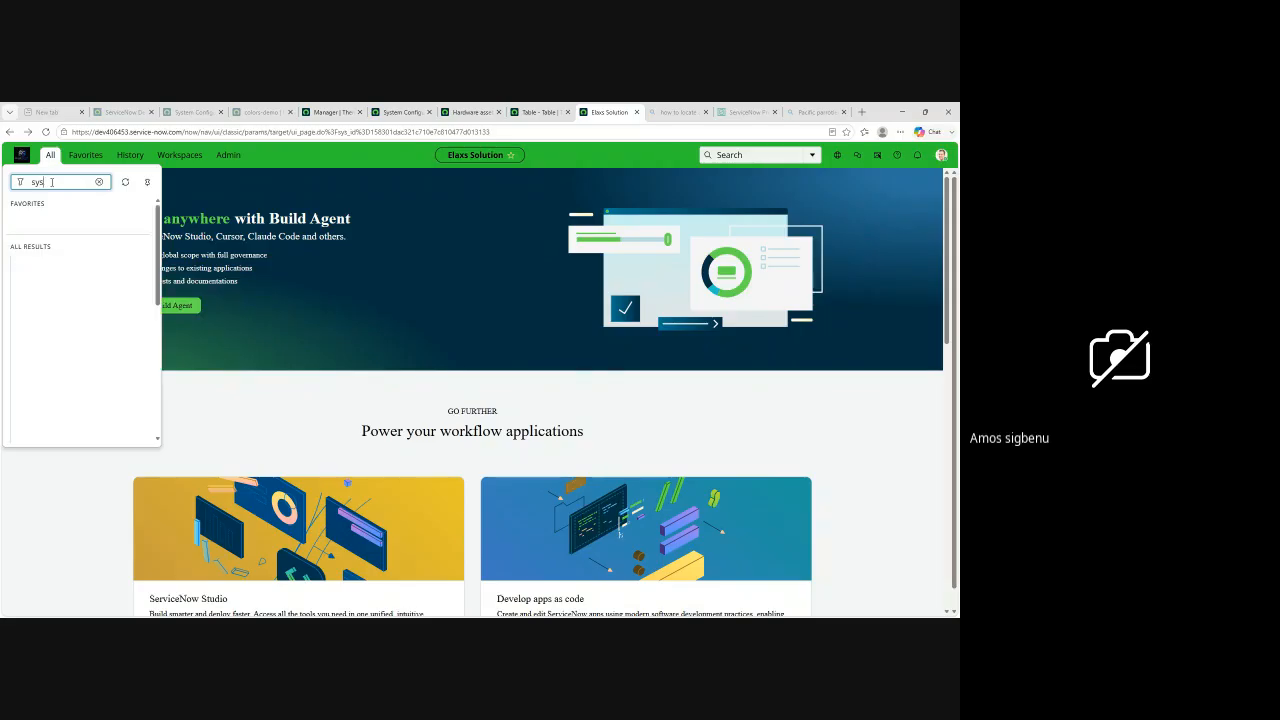
text(properties.list)
key(Return)
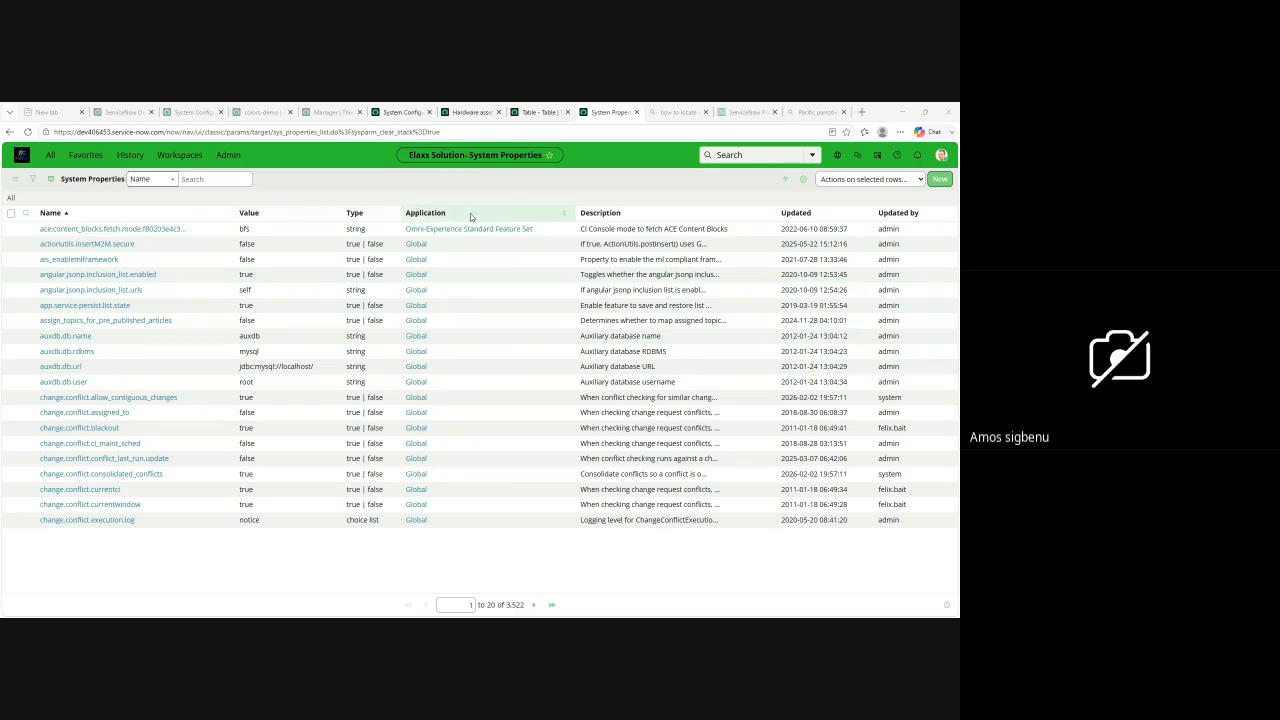
Step: Find the Basic Configuration UI16 page by filtering for basic, and review its banner, date format and color settings
click(51, 157)
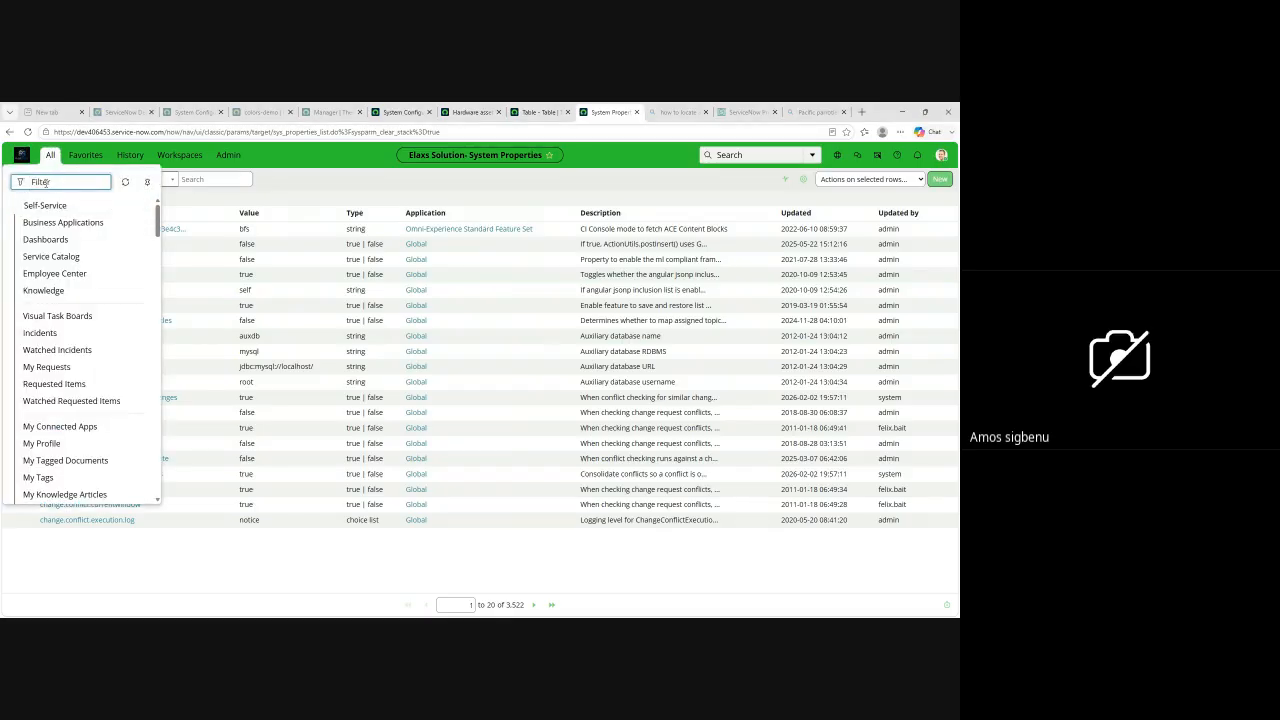
text(basic)
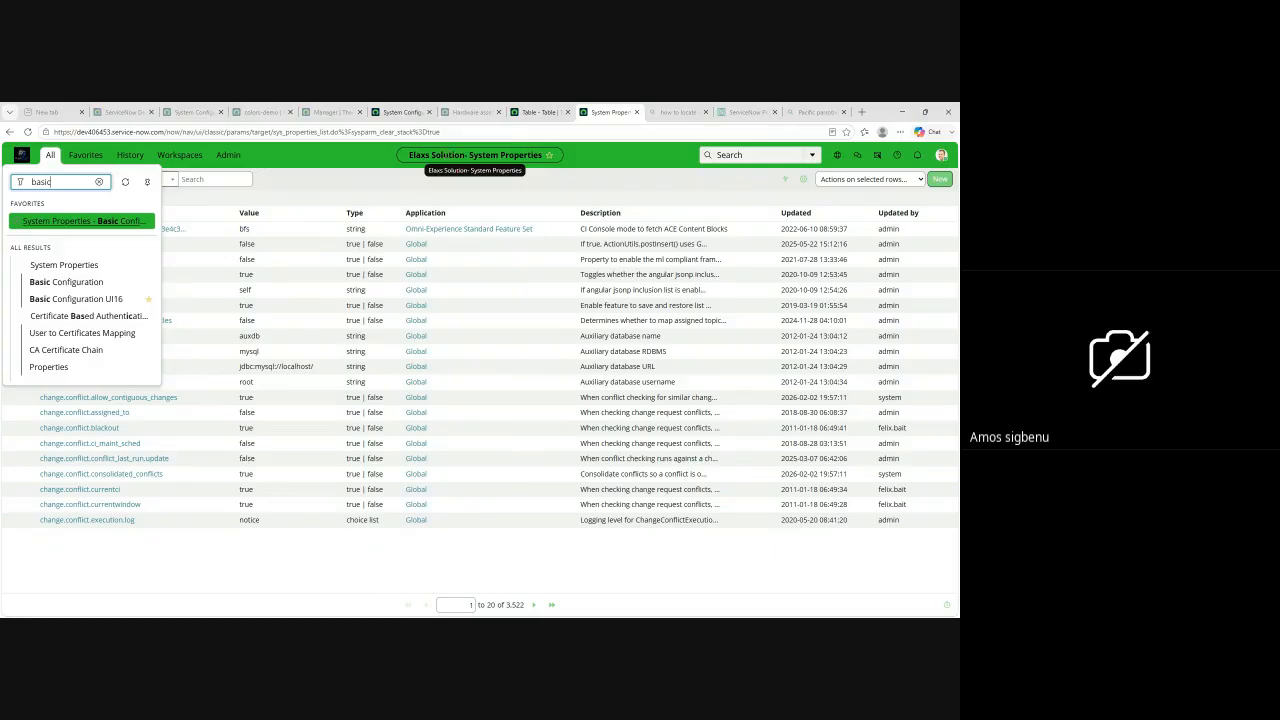
click(62, 304)
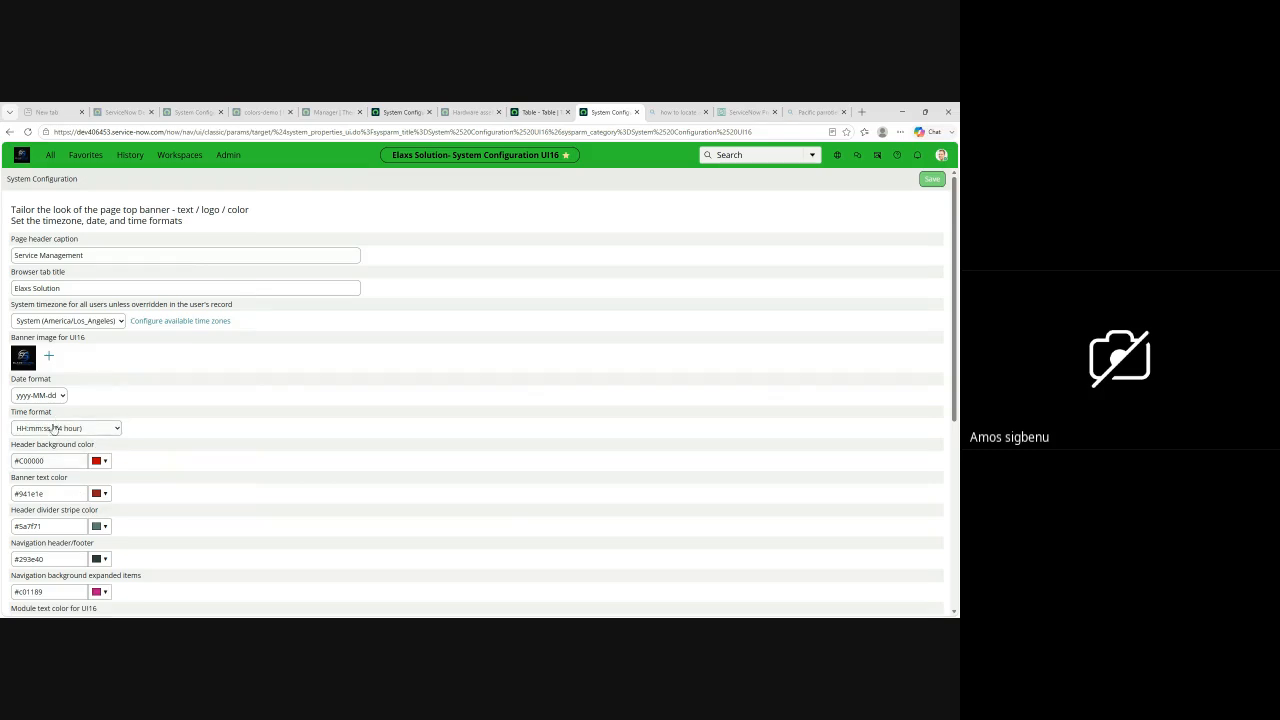
scroll(70, 480, down, 5)
scroll(366, 266, up, 4)
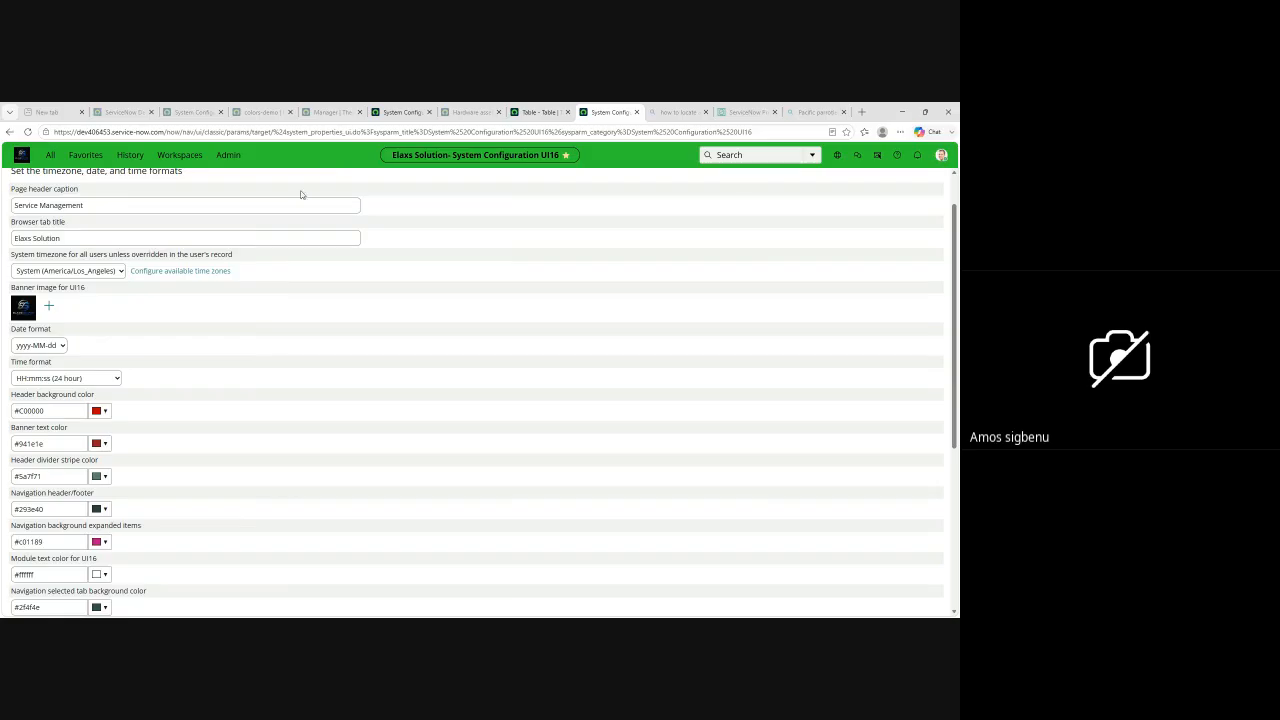
Step: Filter the navigator for theme and open Theme Builder
click(46, 157)
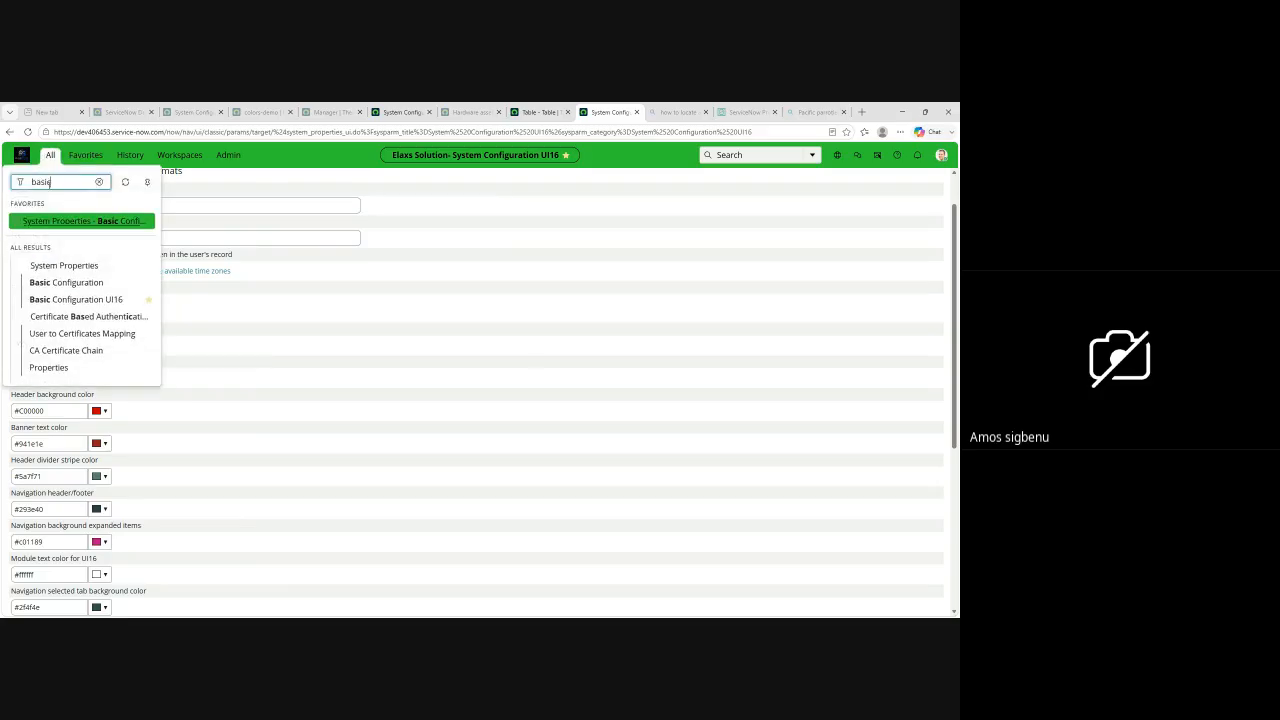
click(99, 183)
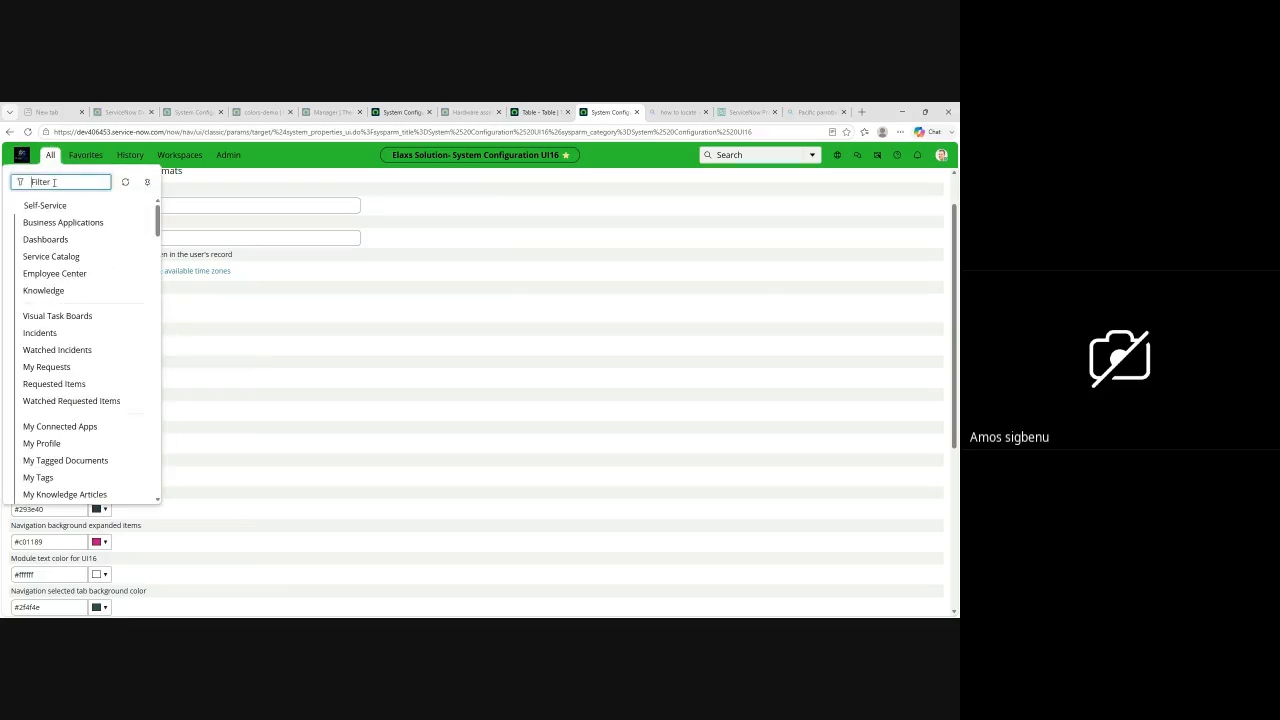
text(theme)
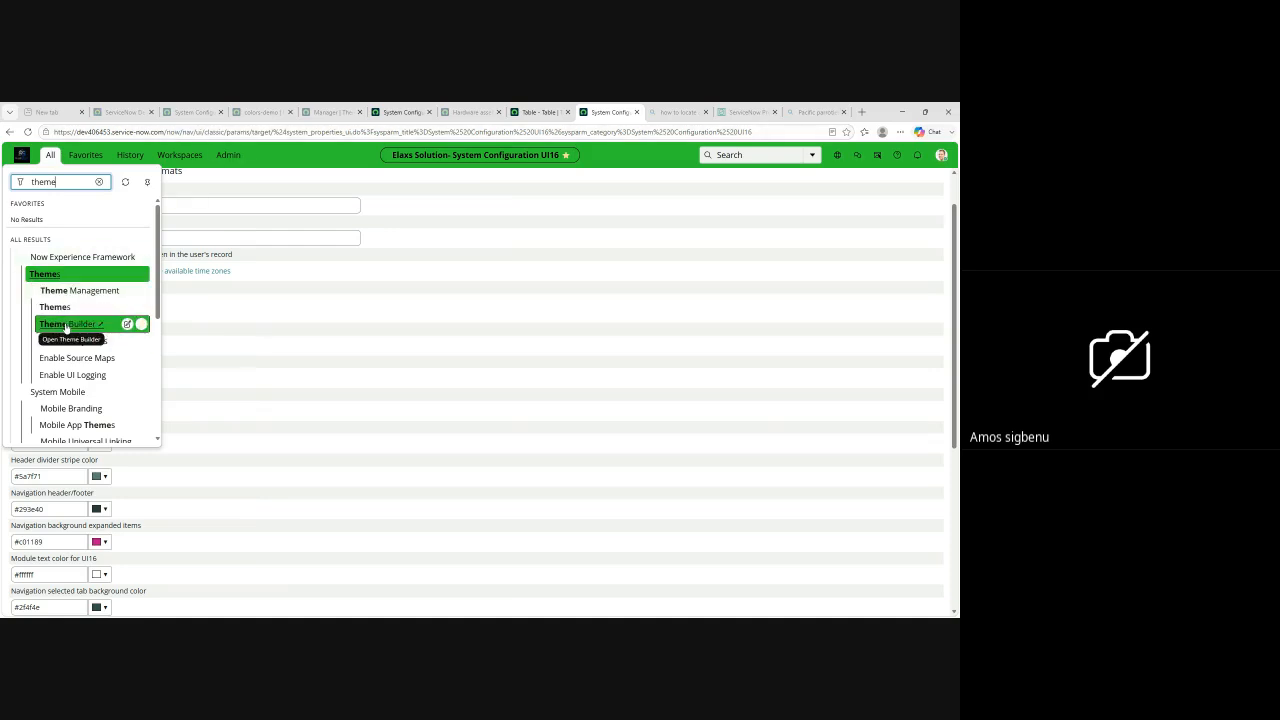
click(75, 325)
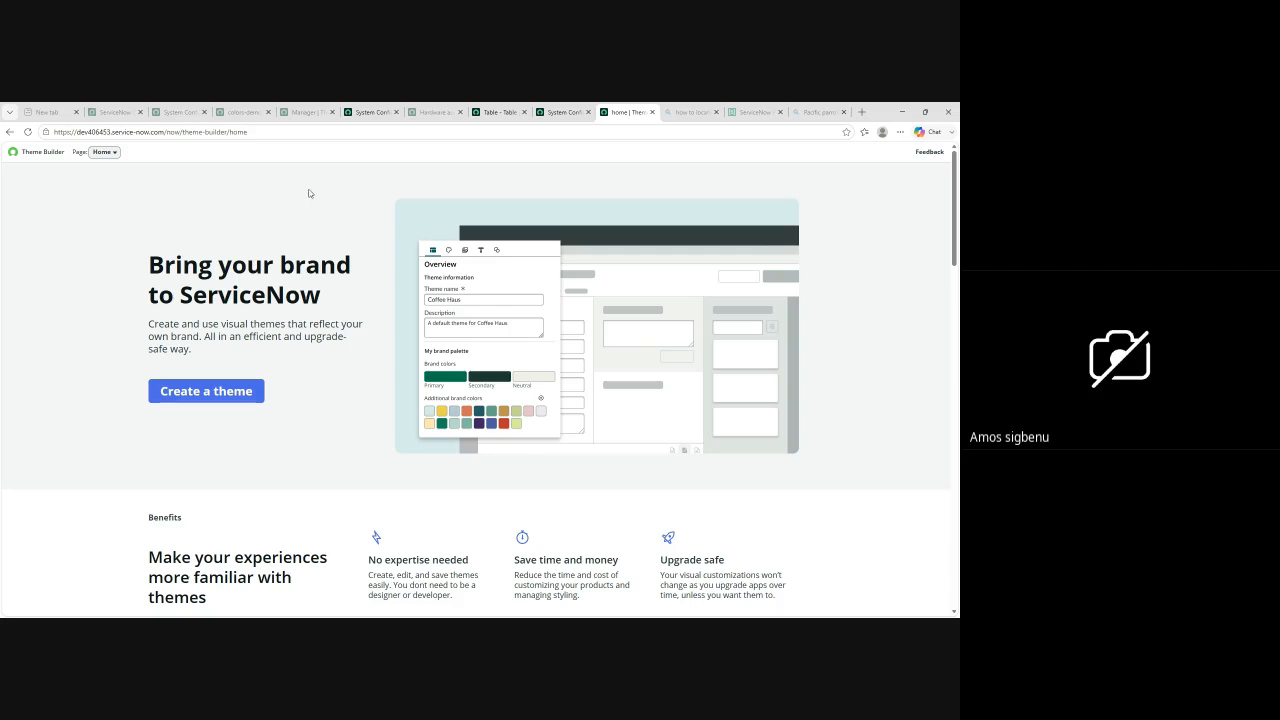
Step: Start creating a new theme and name it Training Demo
click(196, 393)
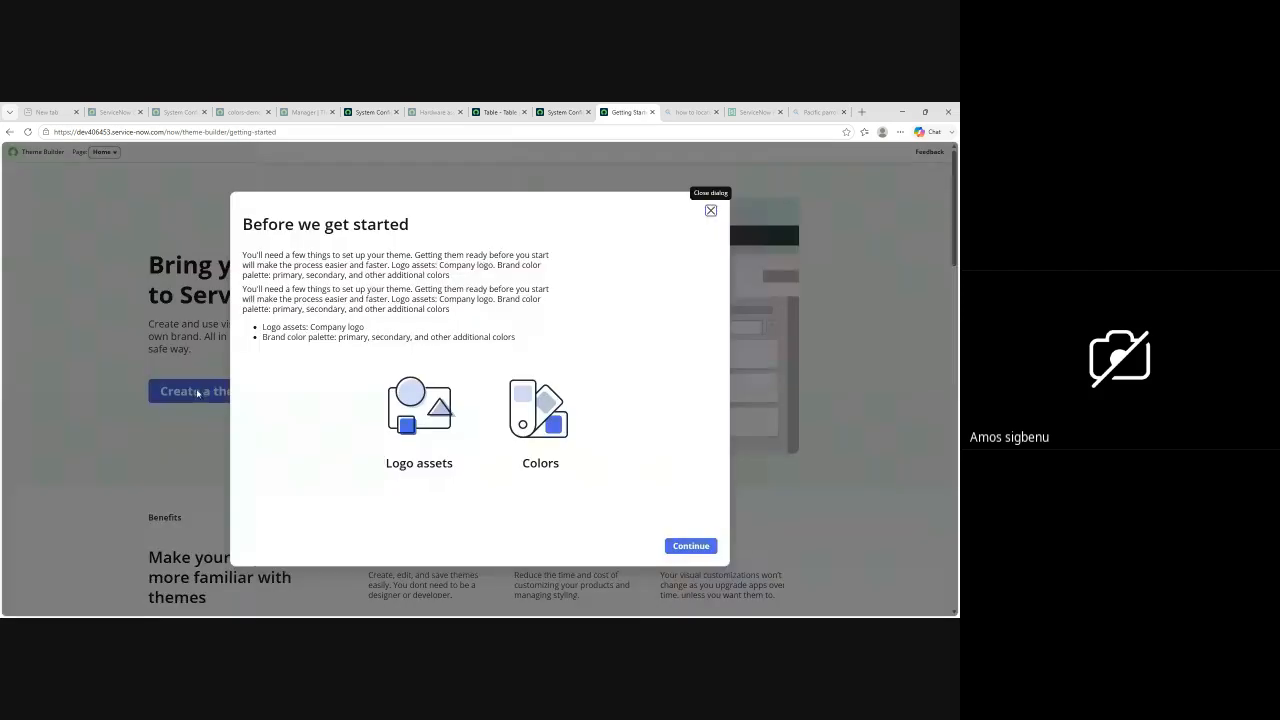
click(689, 548)
click(539, 268)
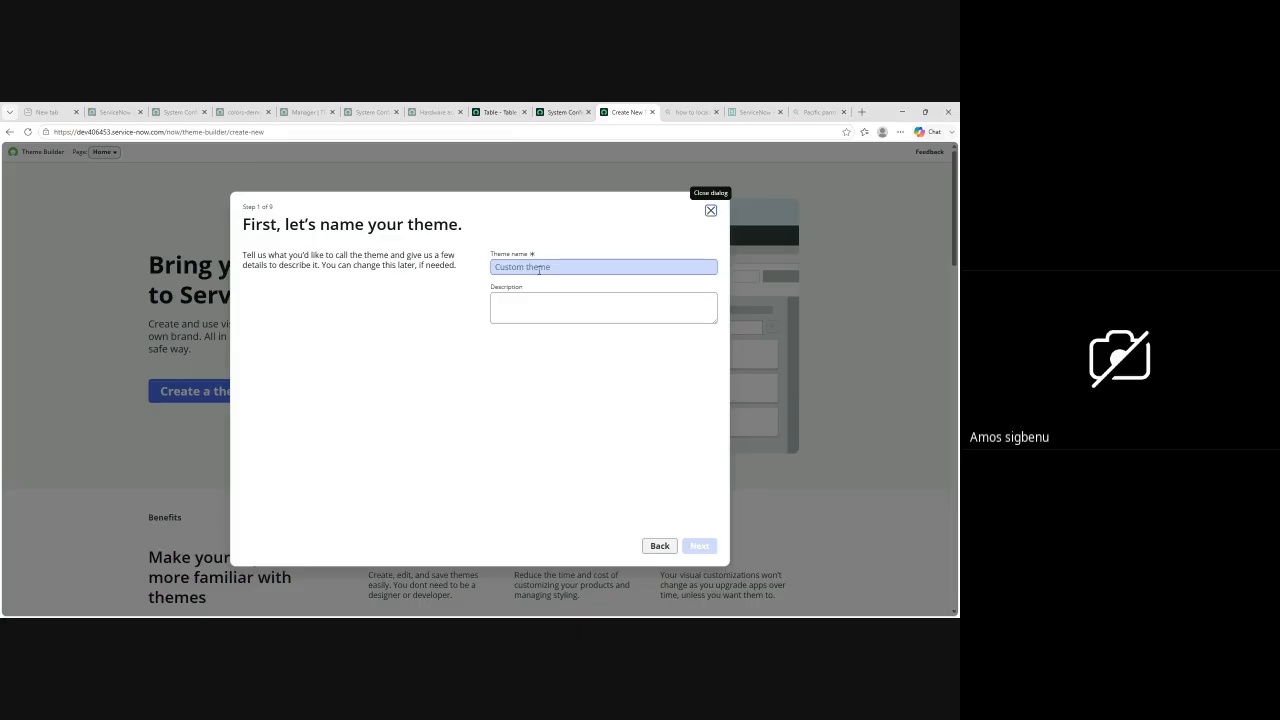
click(528, 267)
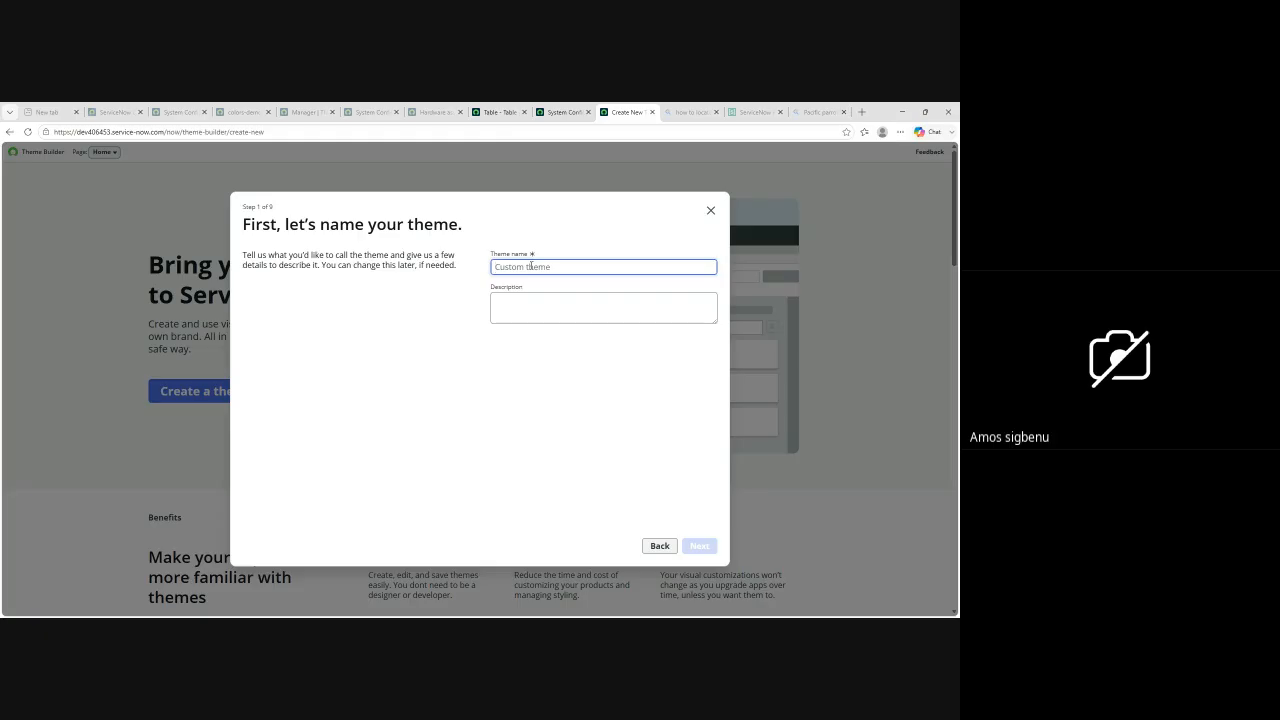
text(Training Demo)
Step: Describe the theme as "Training Demo for class" and continue to the brand's primary color
click(543, 301)
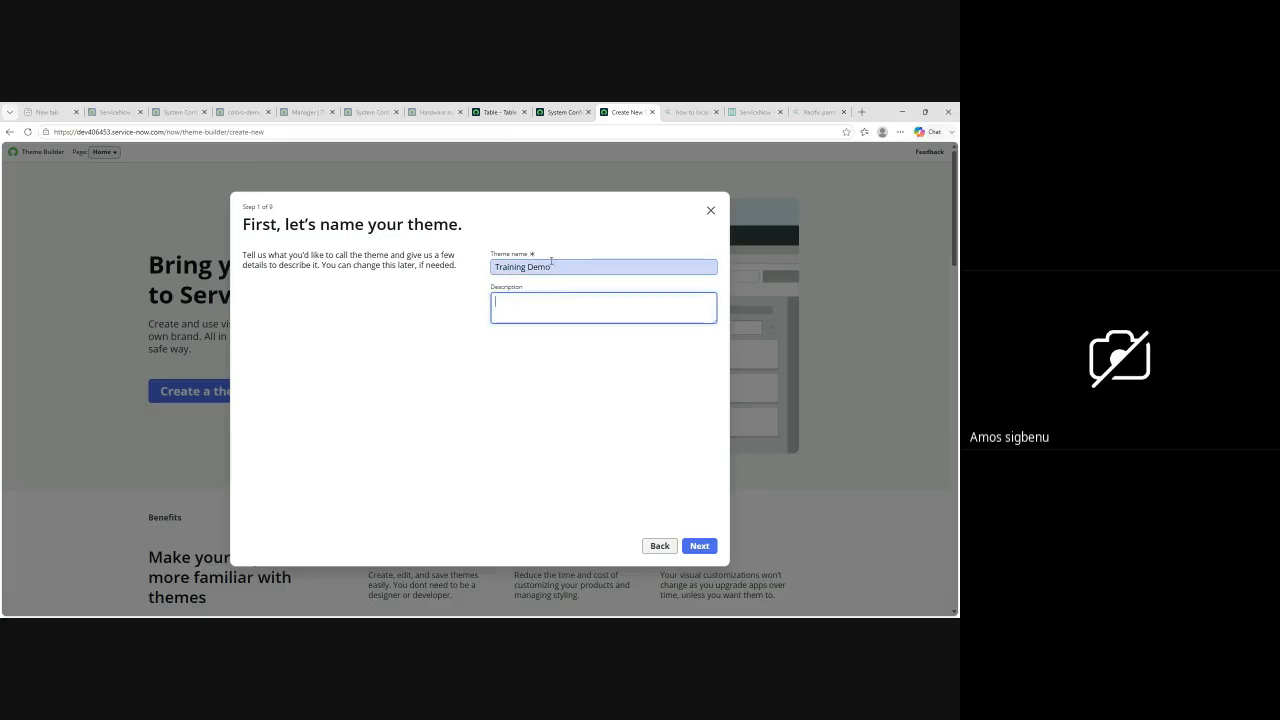
drag(556, 265, 475, 264)
key(ctrl+c)
click(521, 300)
key(ctrl+v)
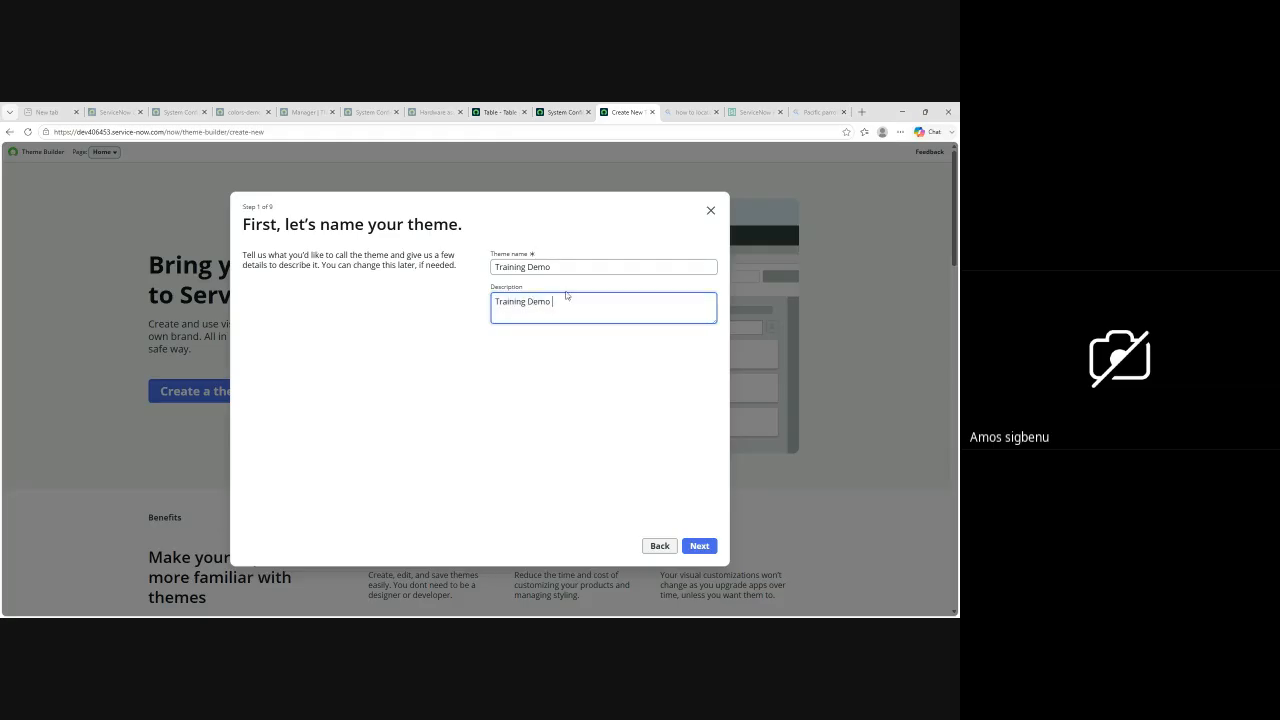
text(for class)
click(529, 319)
click(549, 266)
click(703, 544)
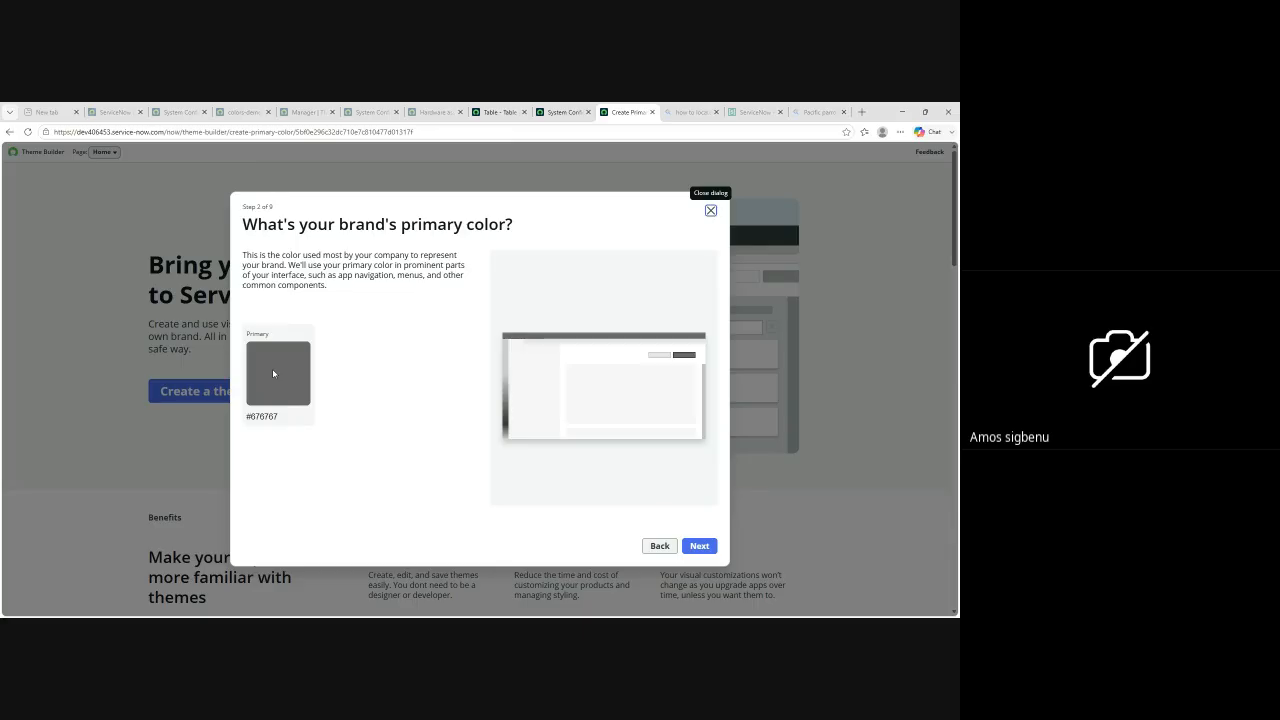
Step: Open the primary color for editing, and open Google in a new browser tab
click(275, 376)
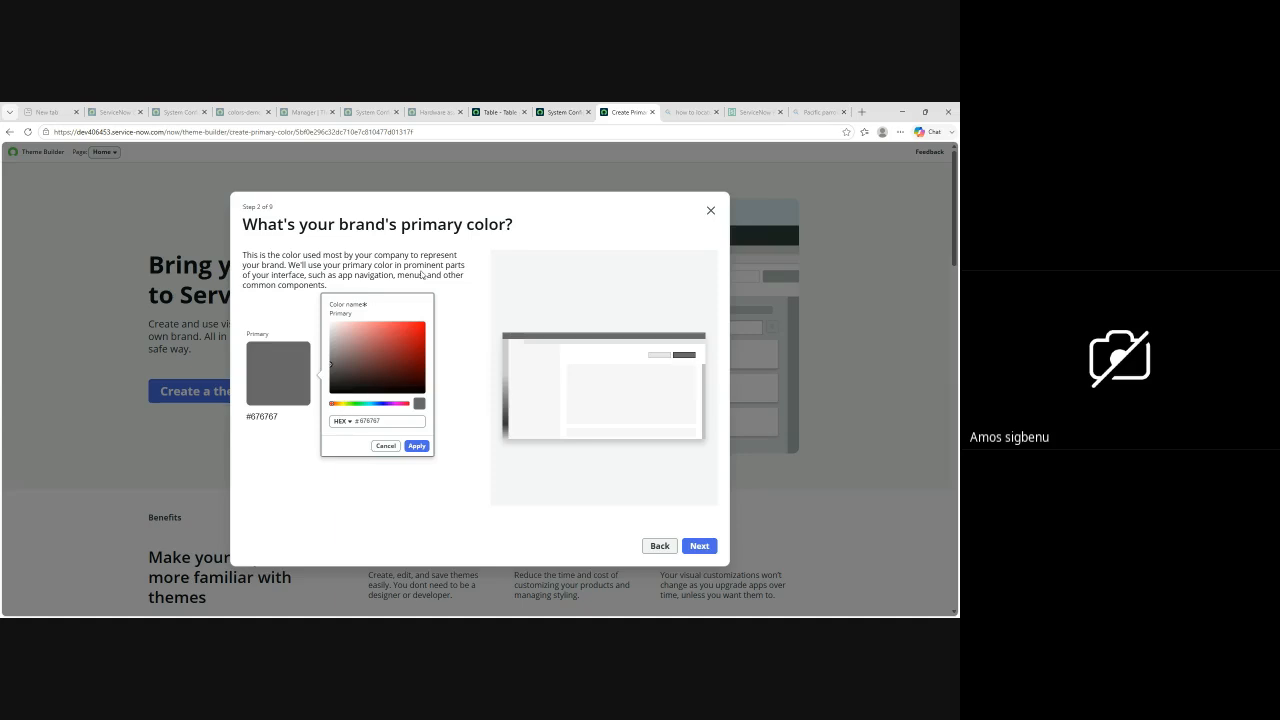
click(862, 112)
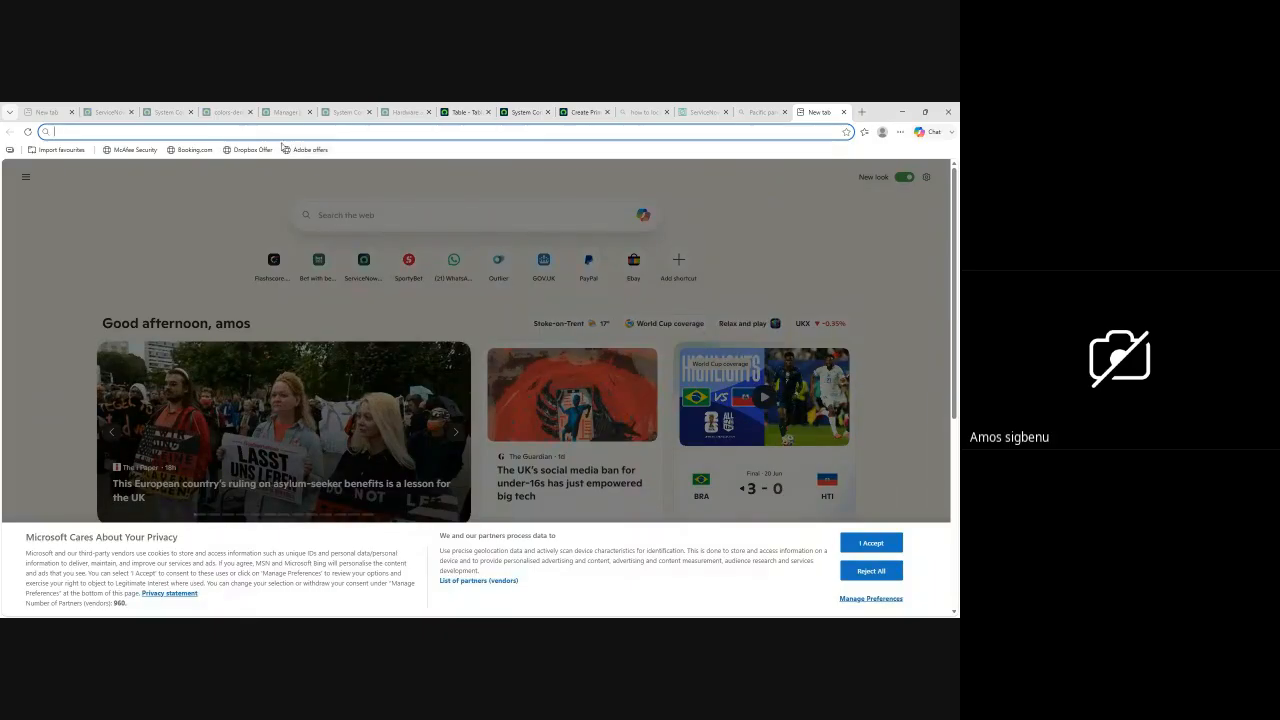
click(270, 130)
text(google.com)
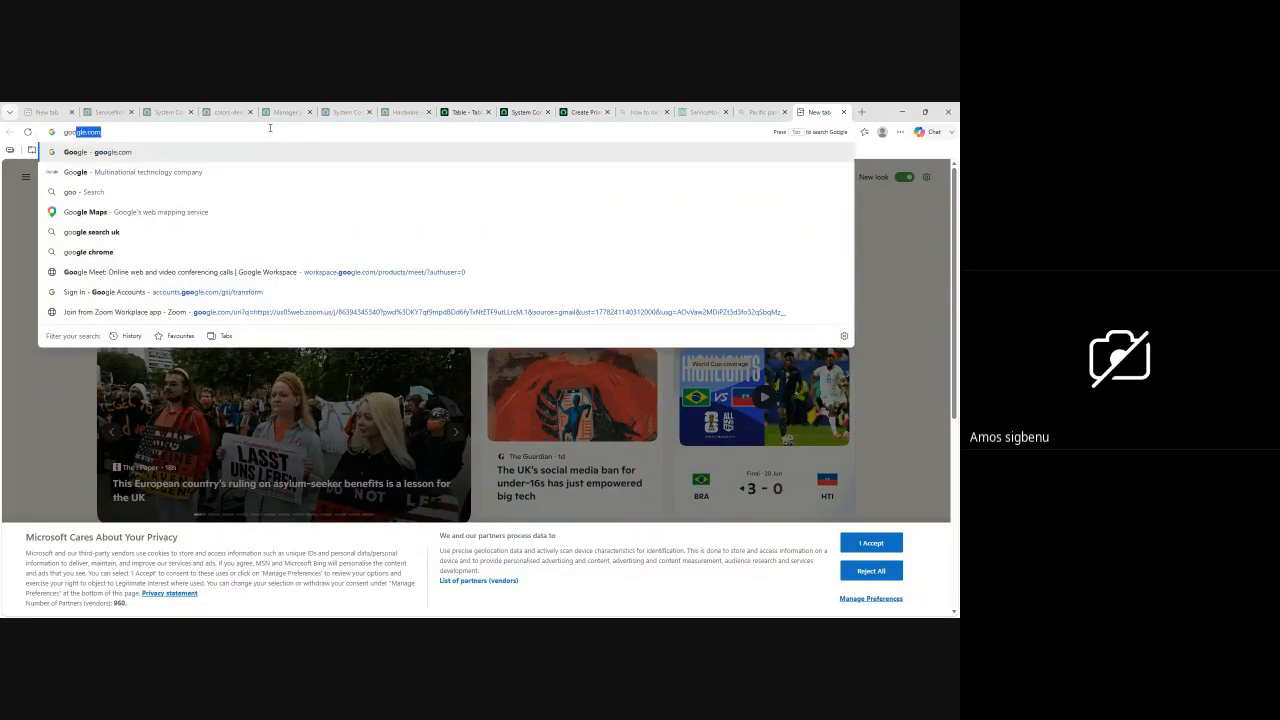
key(Return)
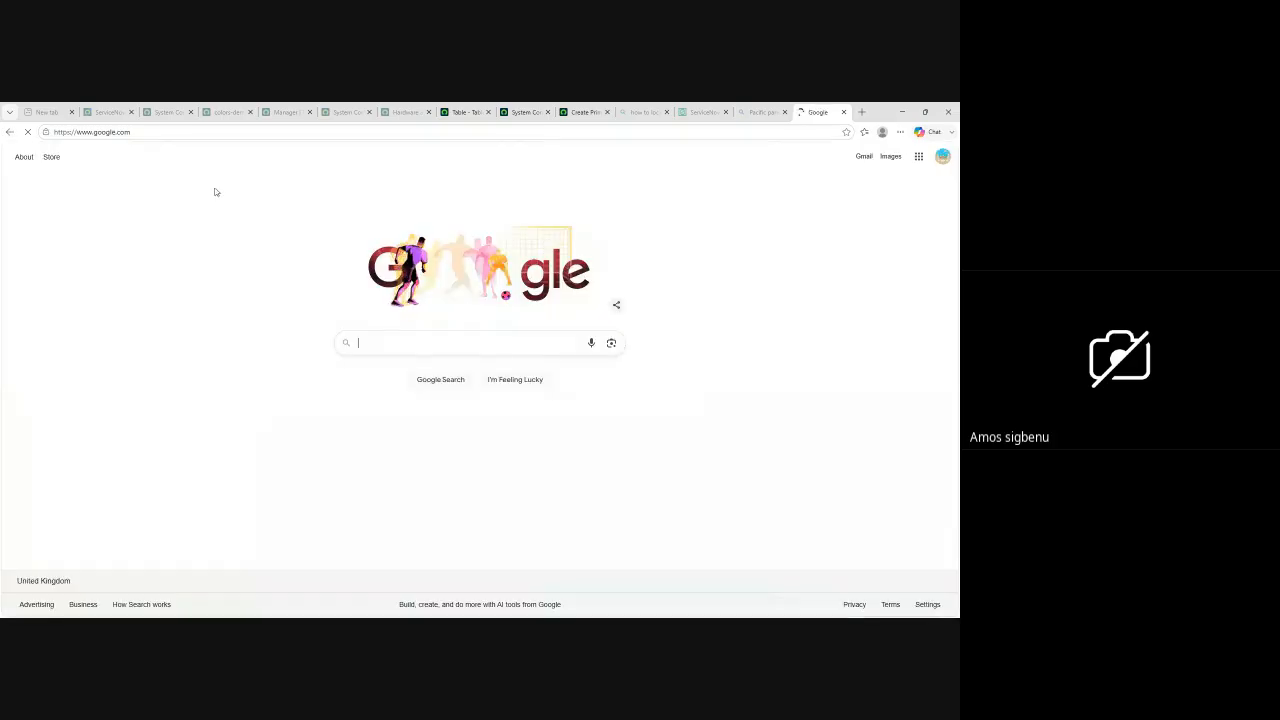
Step: Search Google for "colour number chart"
click(384, 345)
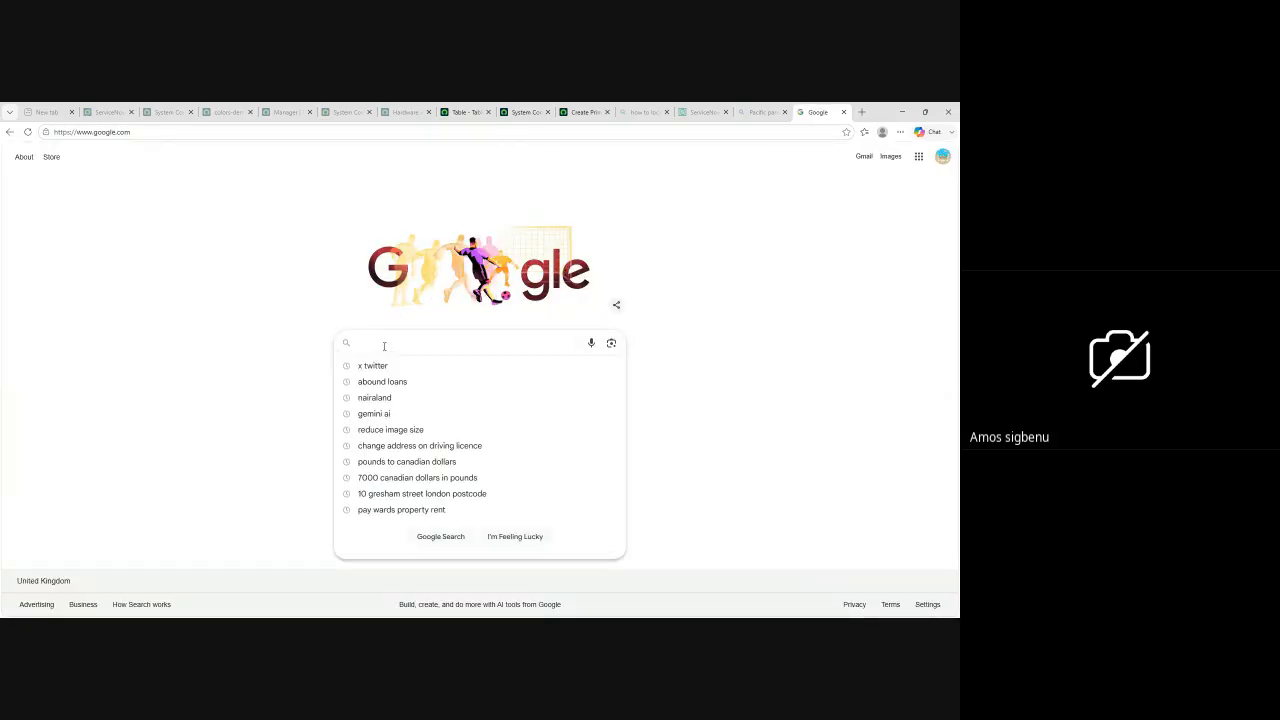
text(colo)
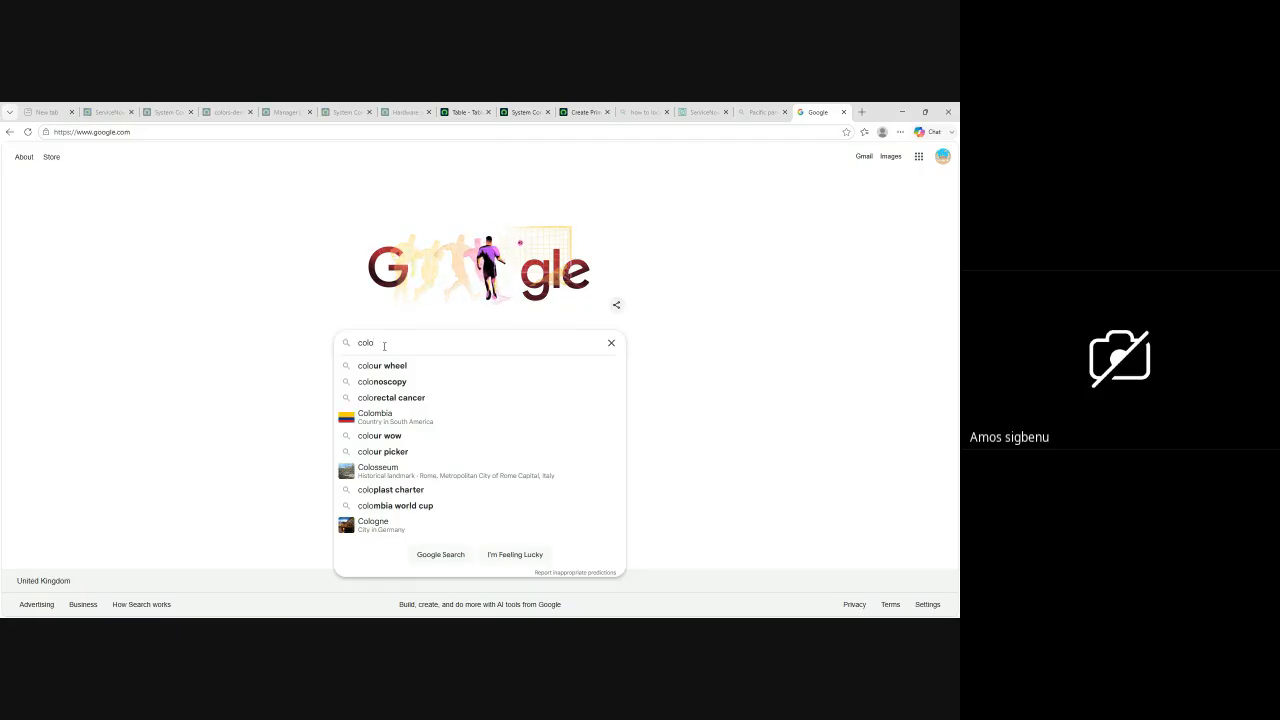
text(u)
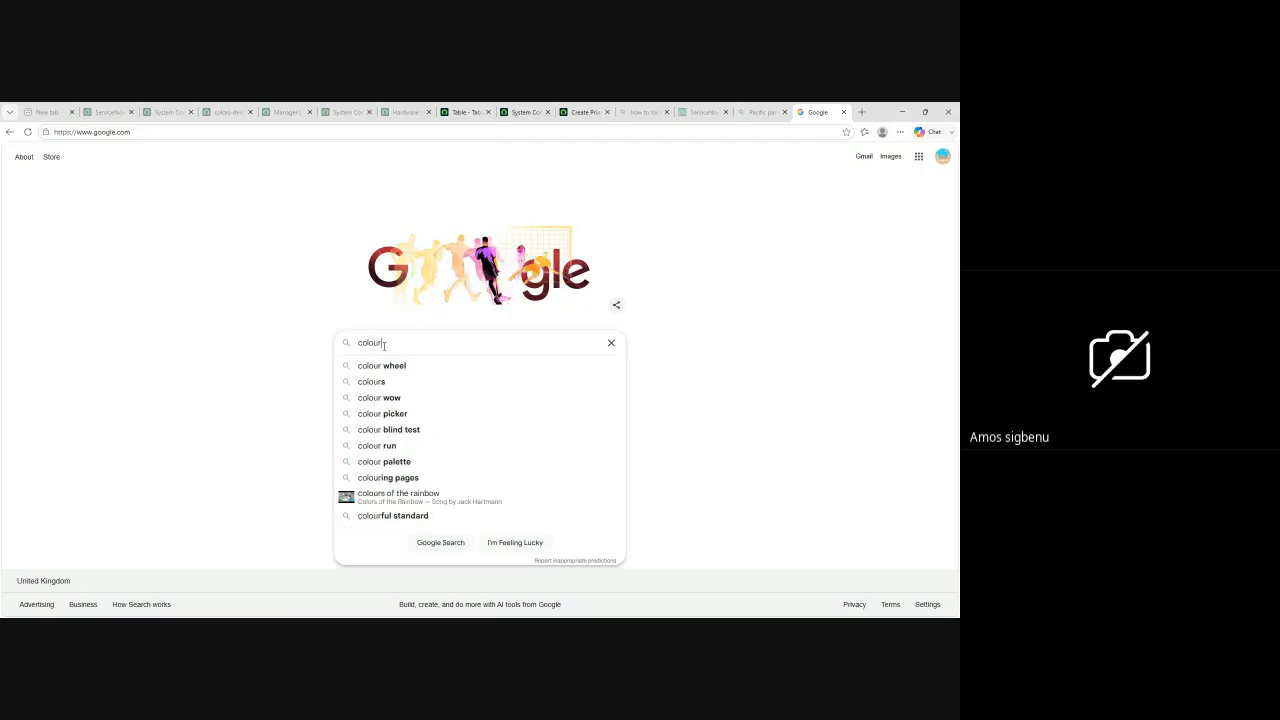
key(BackSpace)
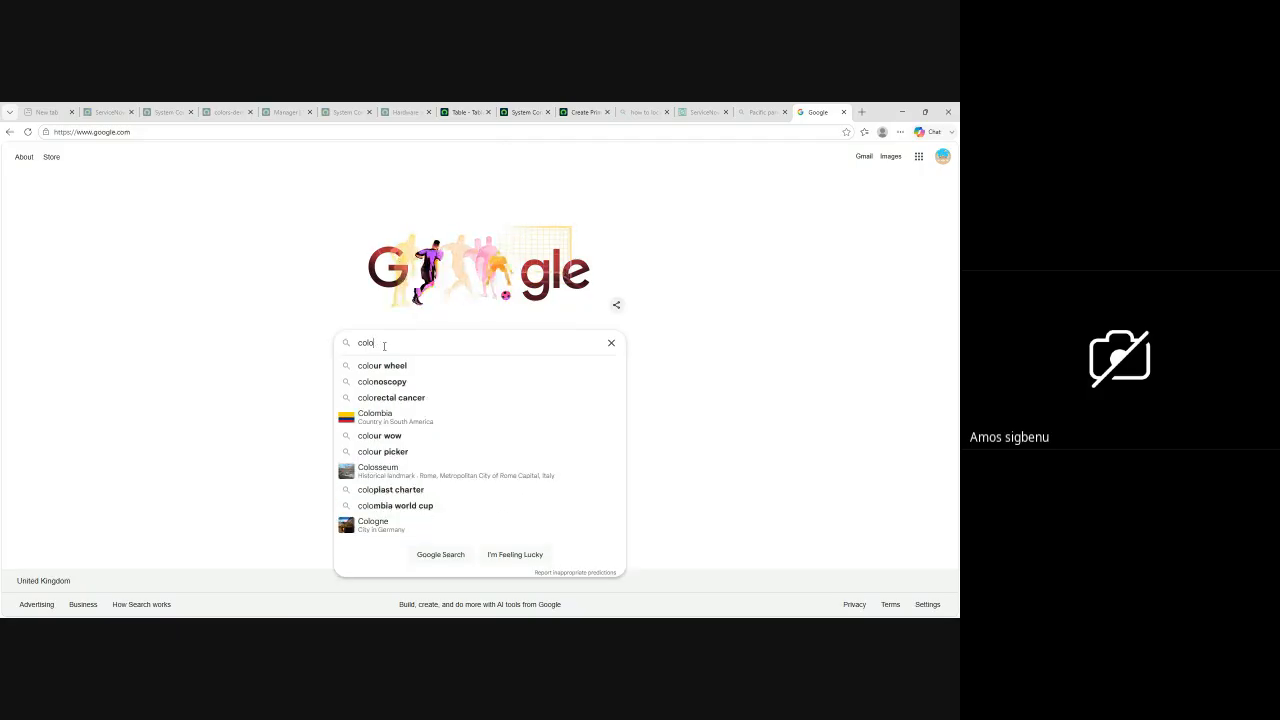
text(ur)
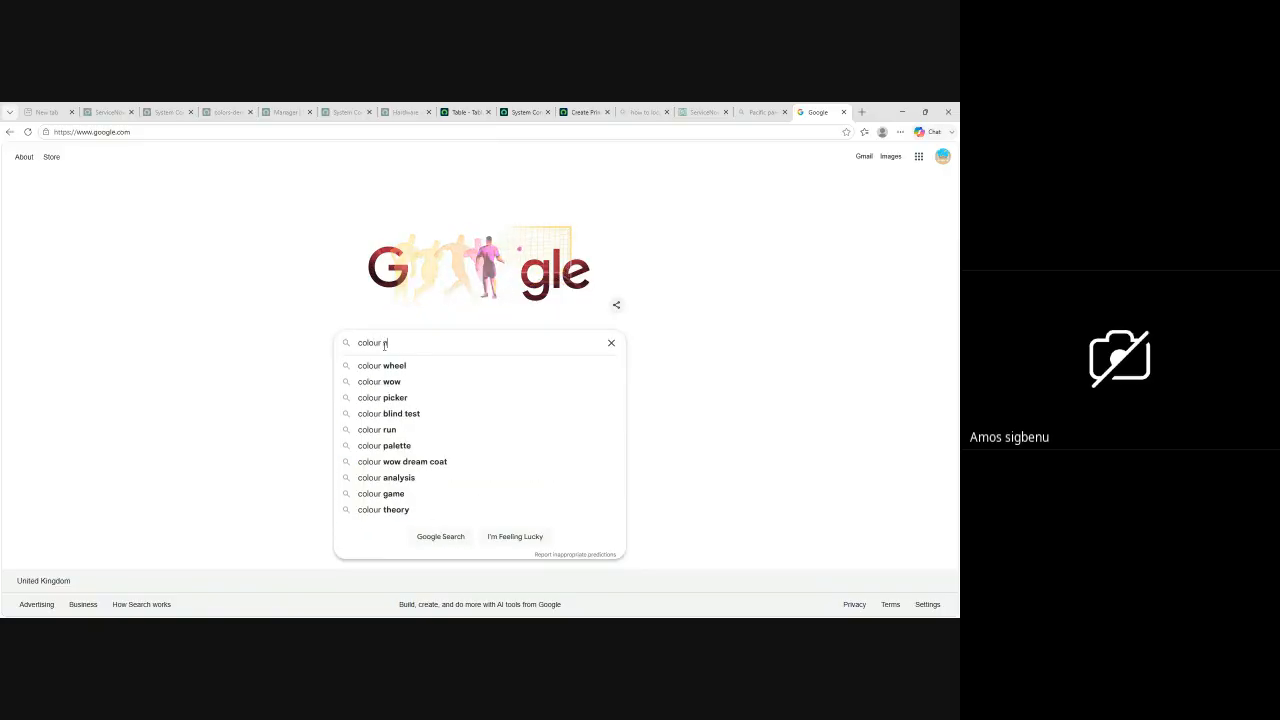
text( number)
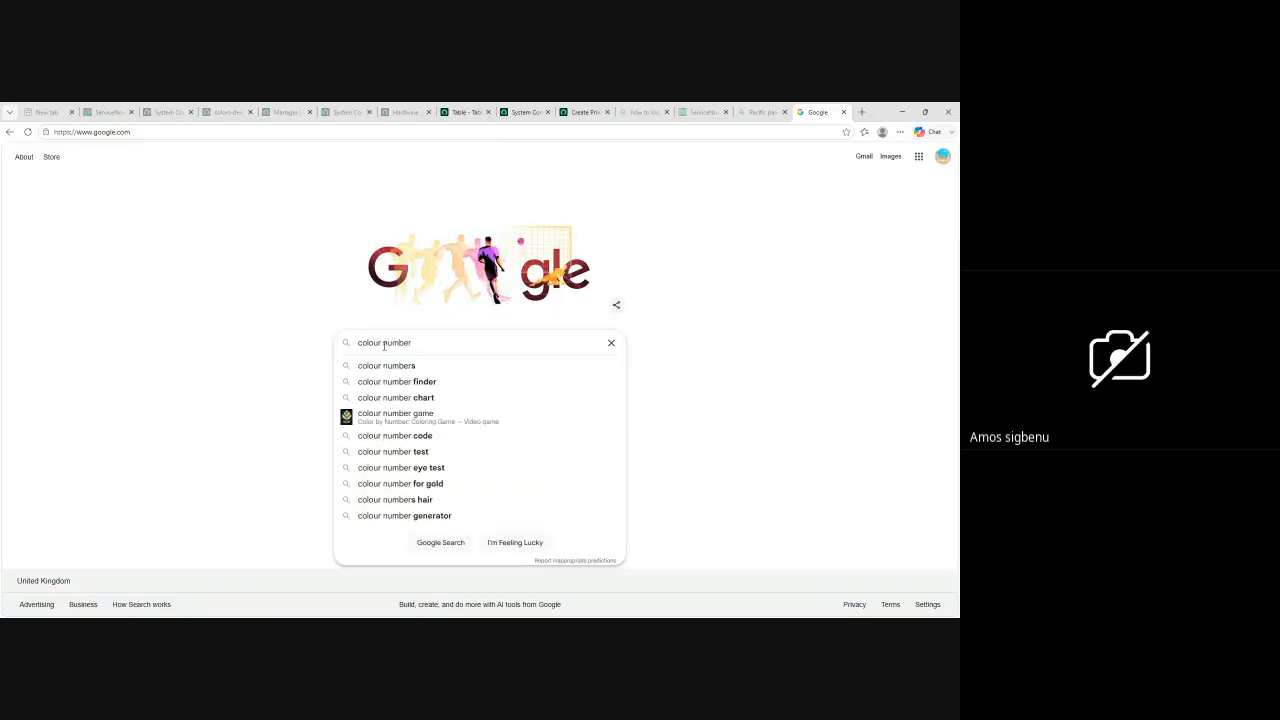
click(401, 398)
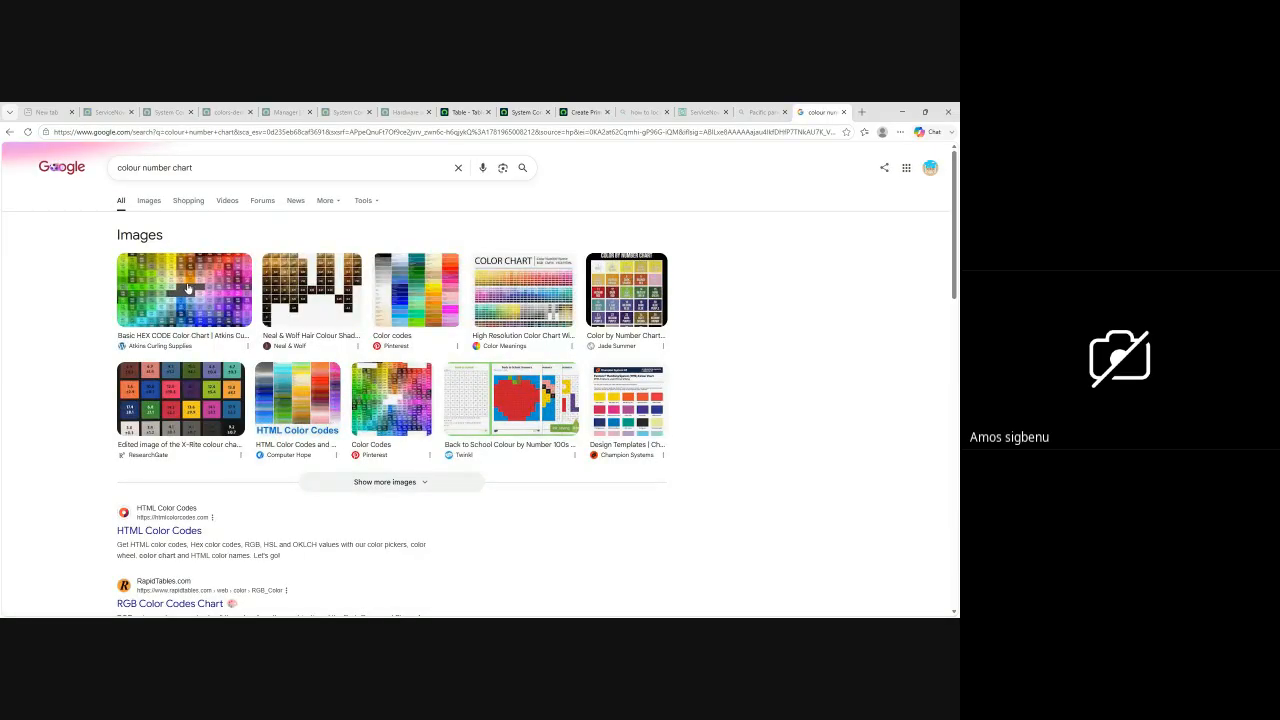
Step: Open the HTML Color Codes site from the search results and accept its cookie notice
scroll(188, 288, down, 3)
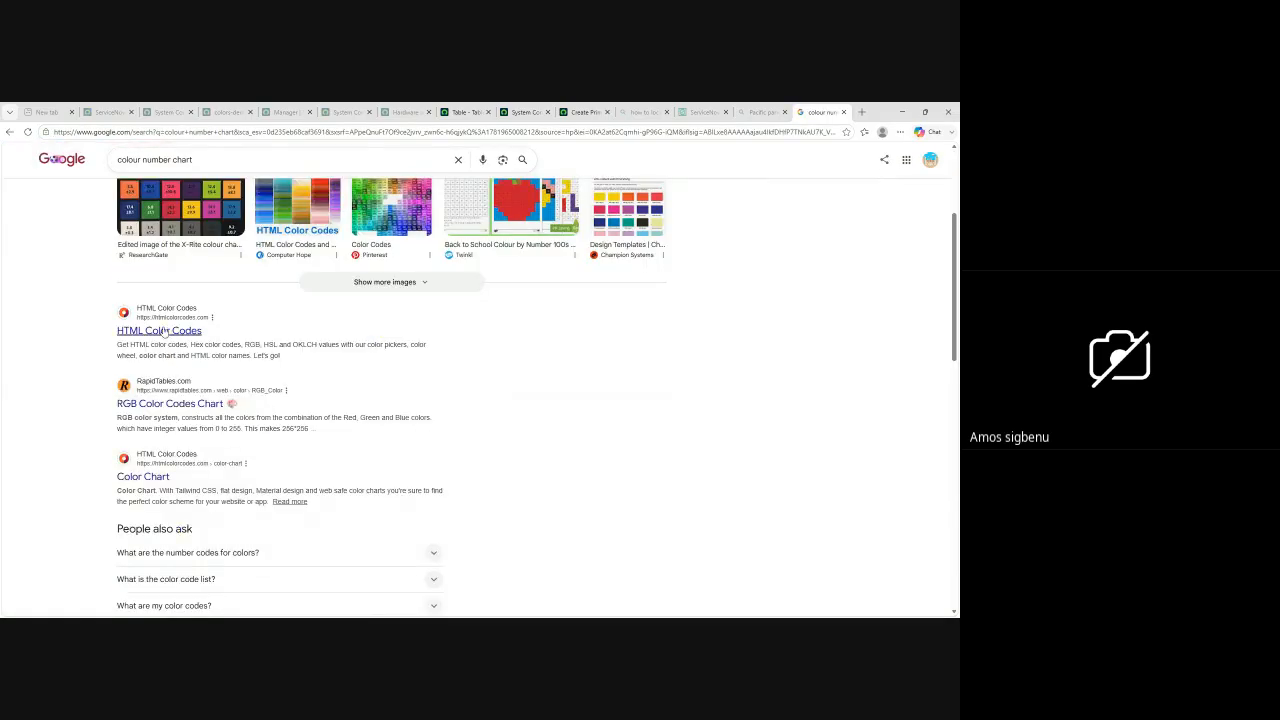
click(165, 333)
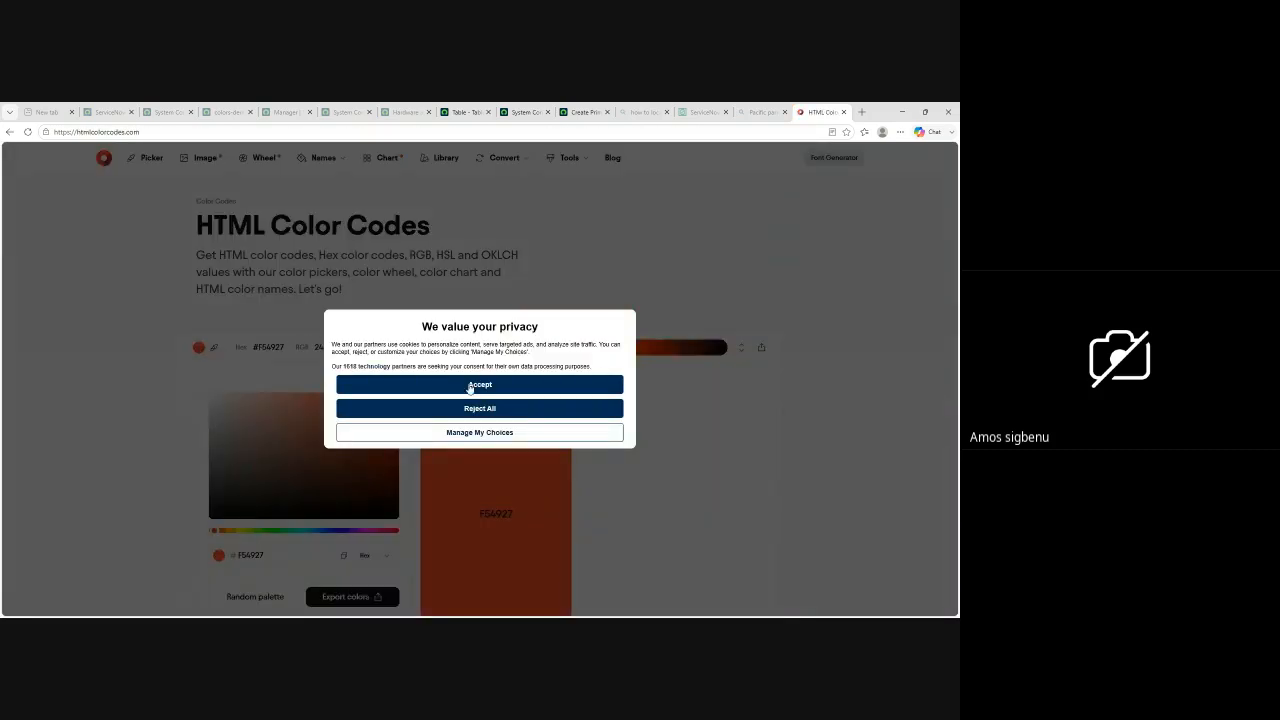
click(470, 386)
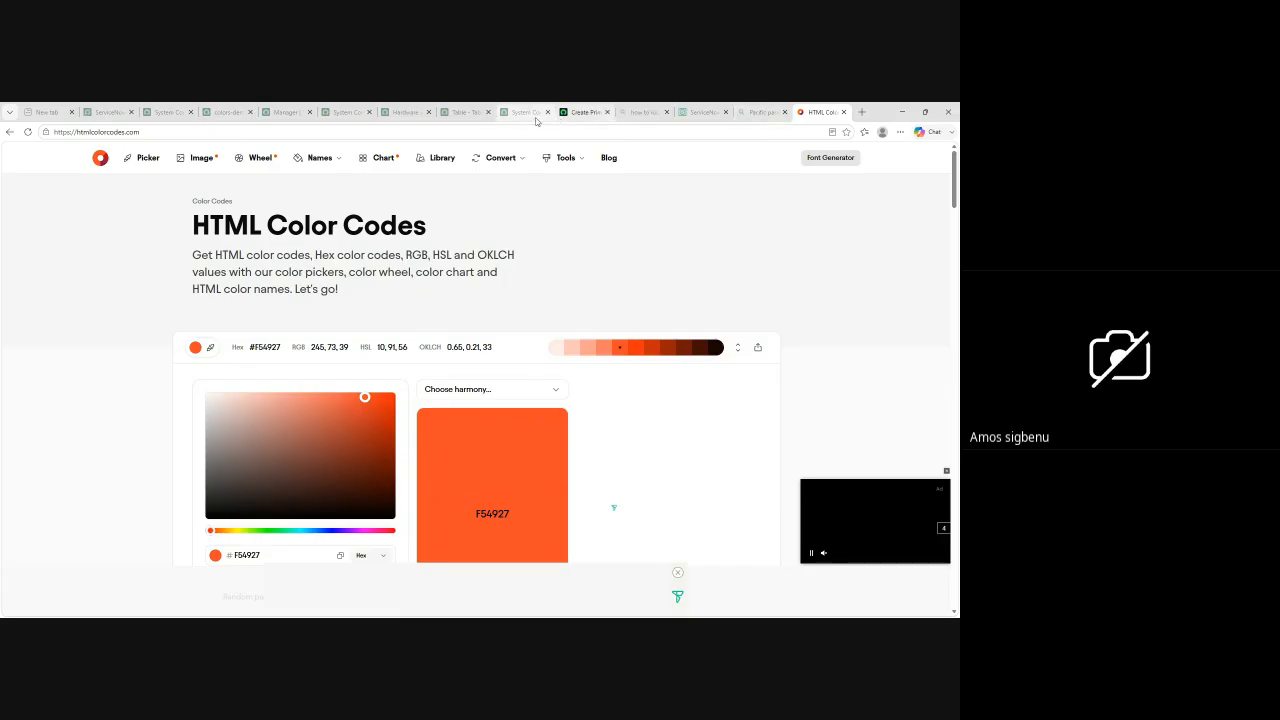
Step: Return to Theme Builder, set the brand's primary color to #AA5757 and continue to the secondary color
click(407, 112)
click(465, 112)
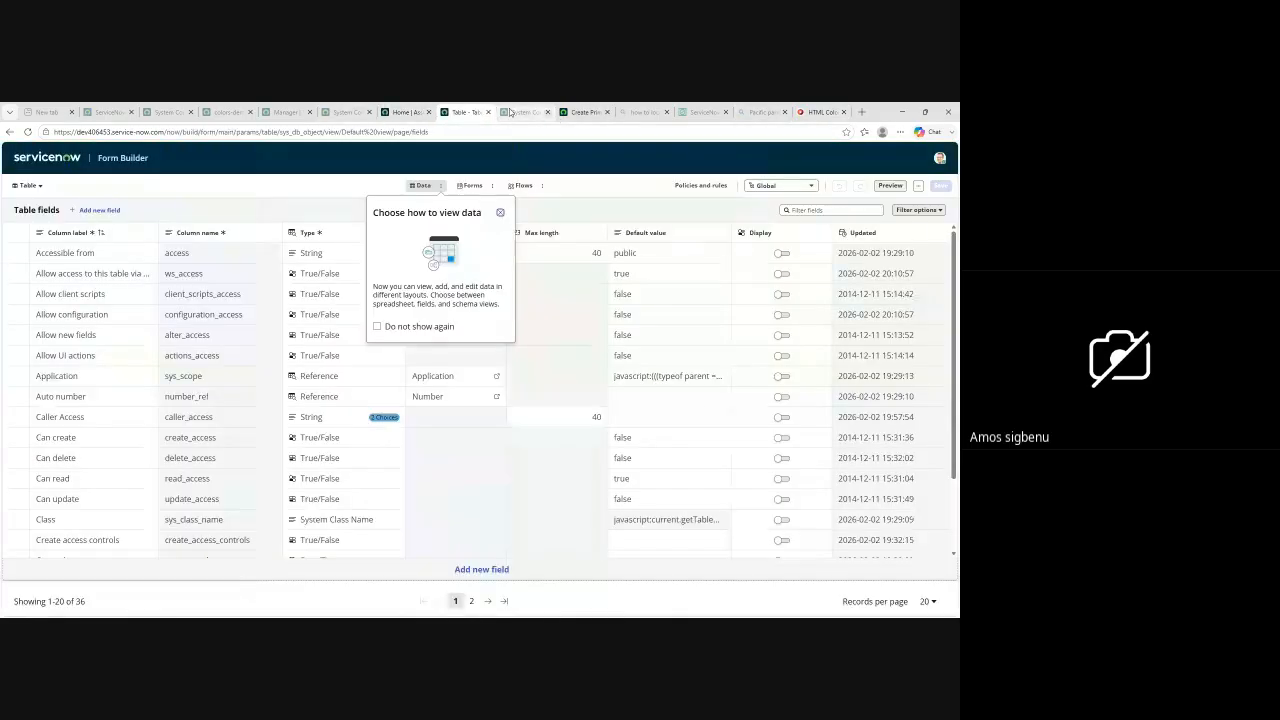
click(524, 112)
click(586, 112)
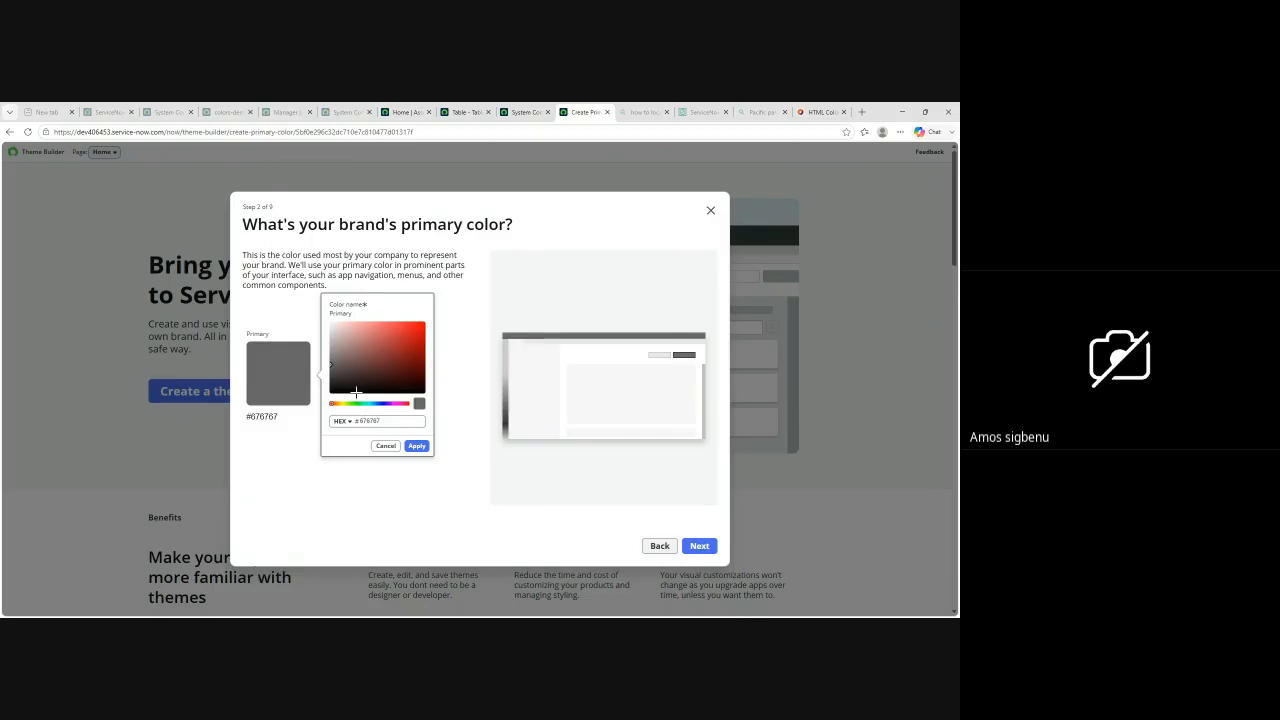
click(410, 328)
click(376, 346)
drag(377, 349, 376, 345)
click(417, 446)
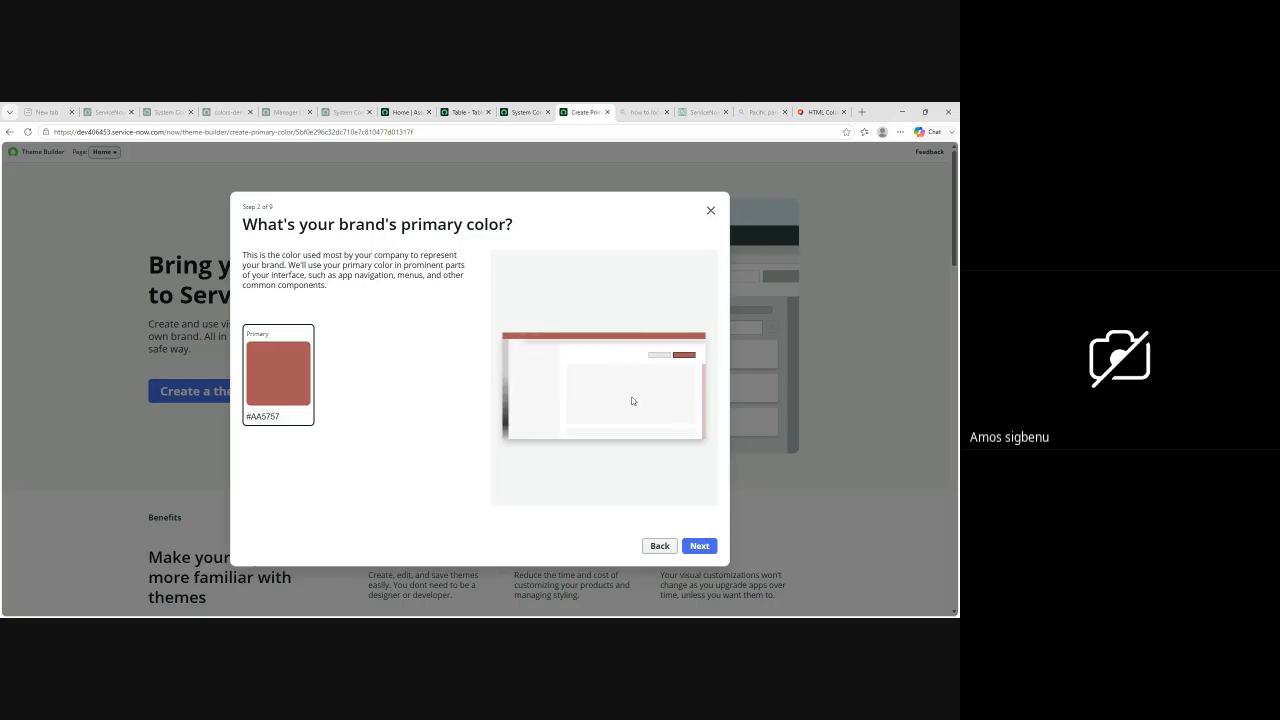
click(700, 545)
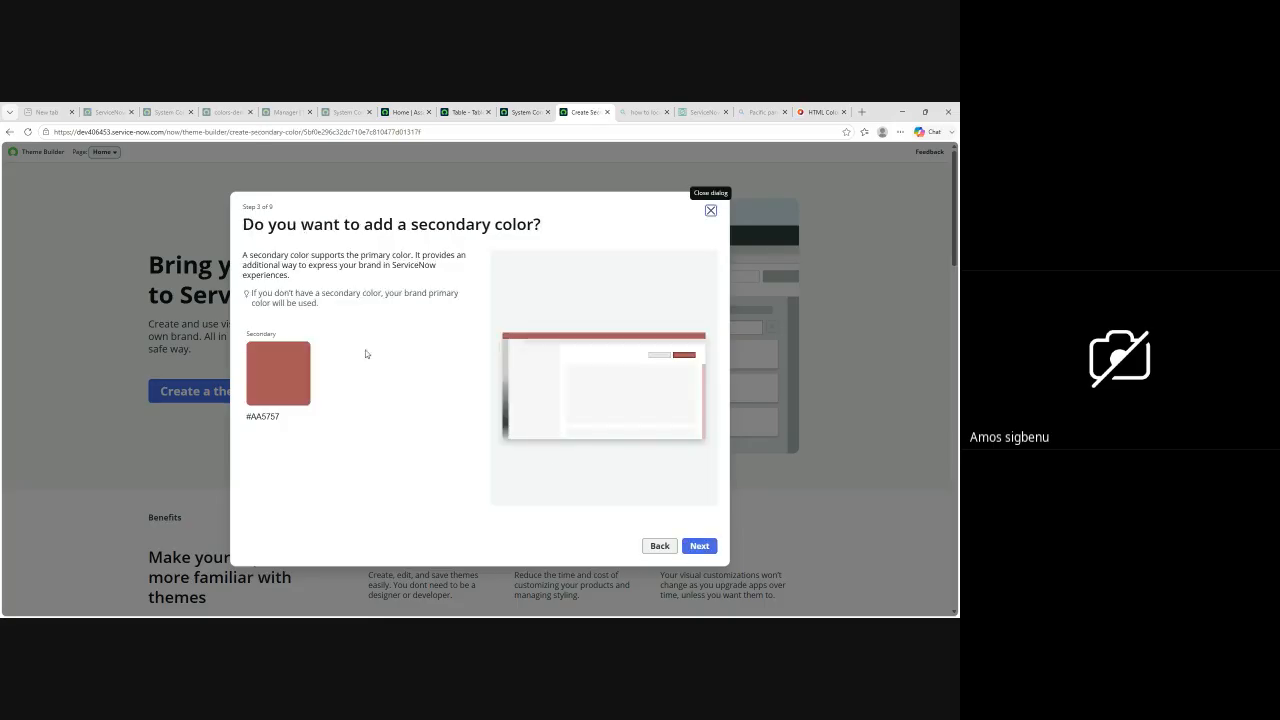
Step: Set the secondary brand color to the green #91AA57 and continue to the neutral color
click(280, 368)
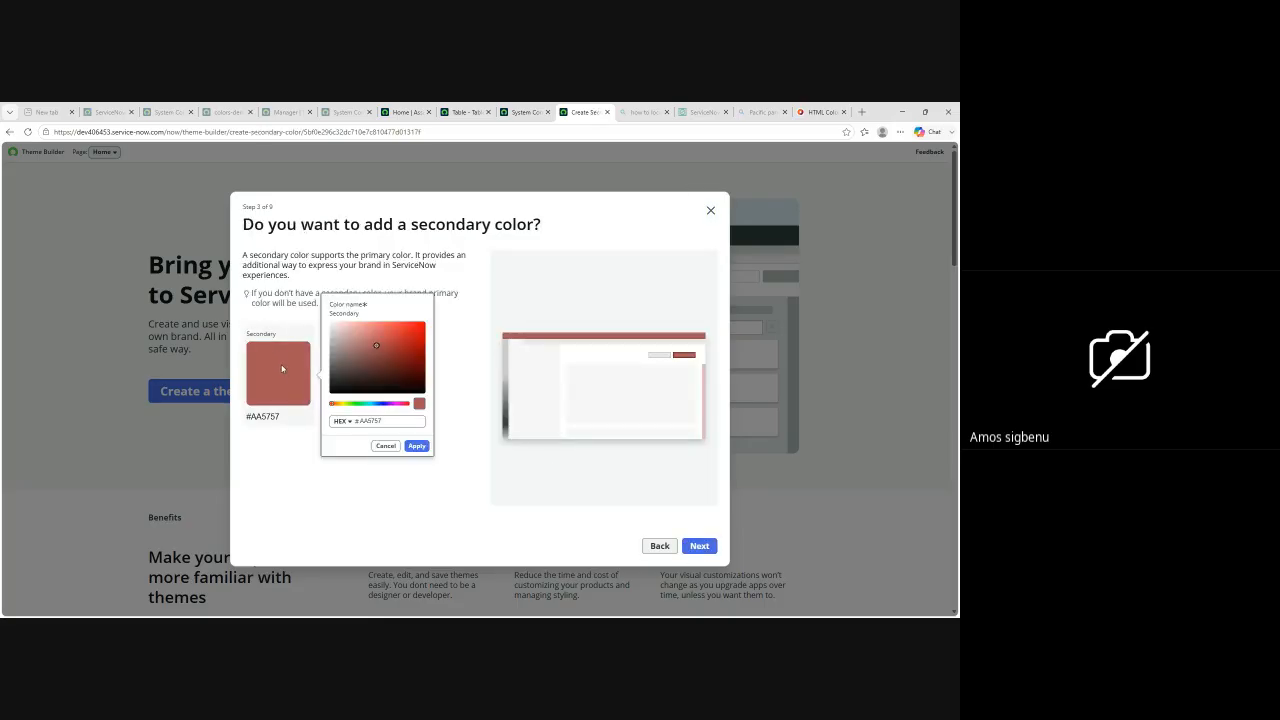
click(347, 403)
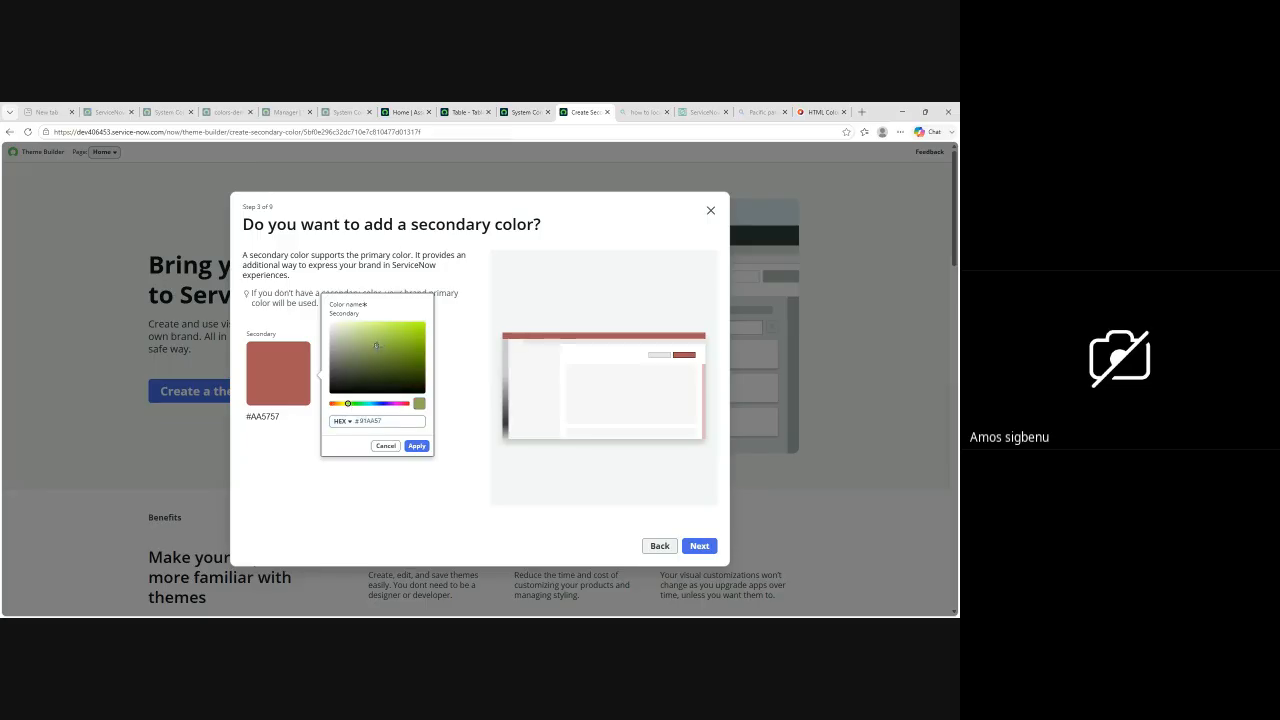
click(416, 445)
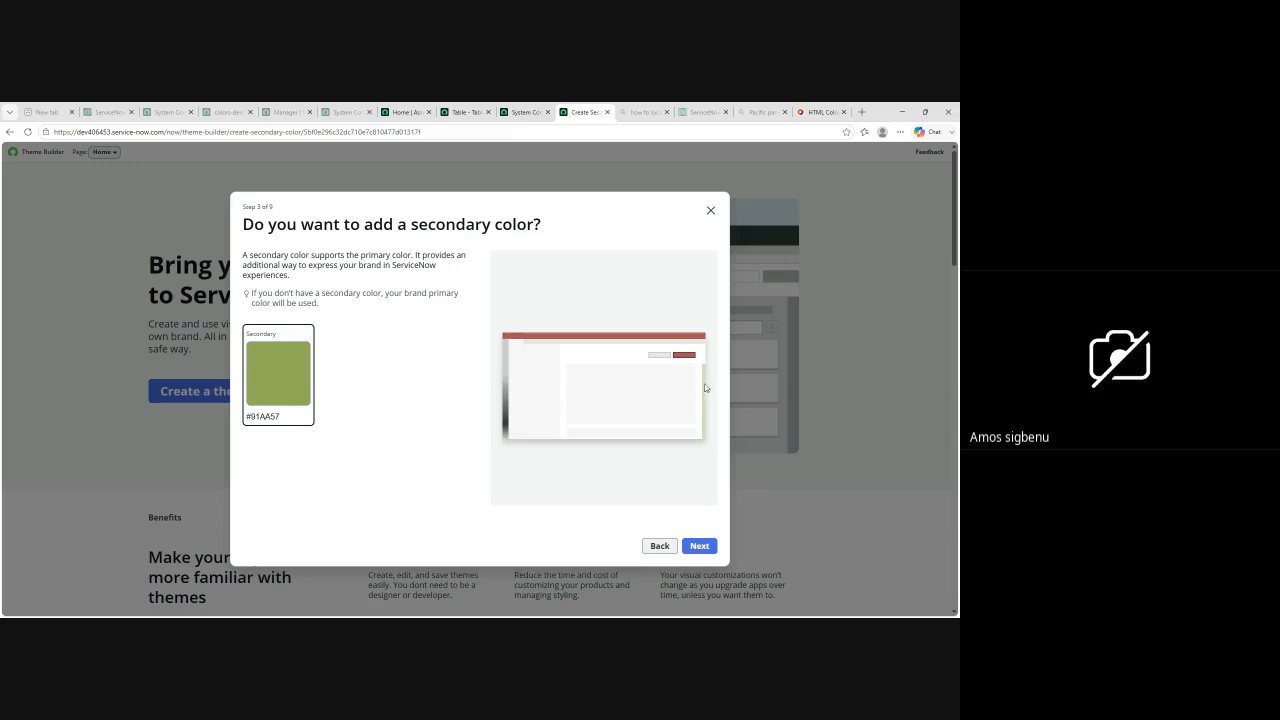
click(699, 547)
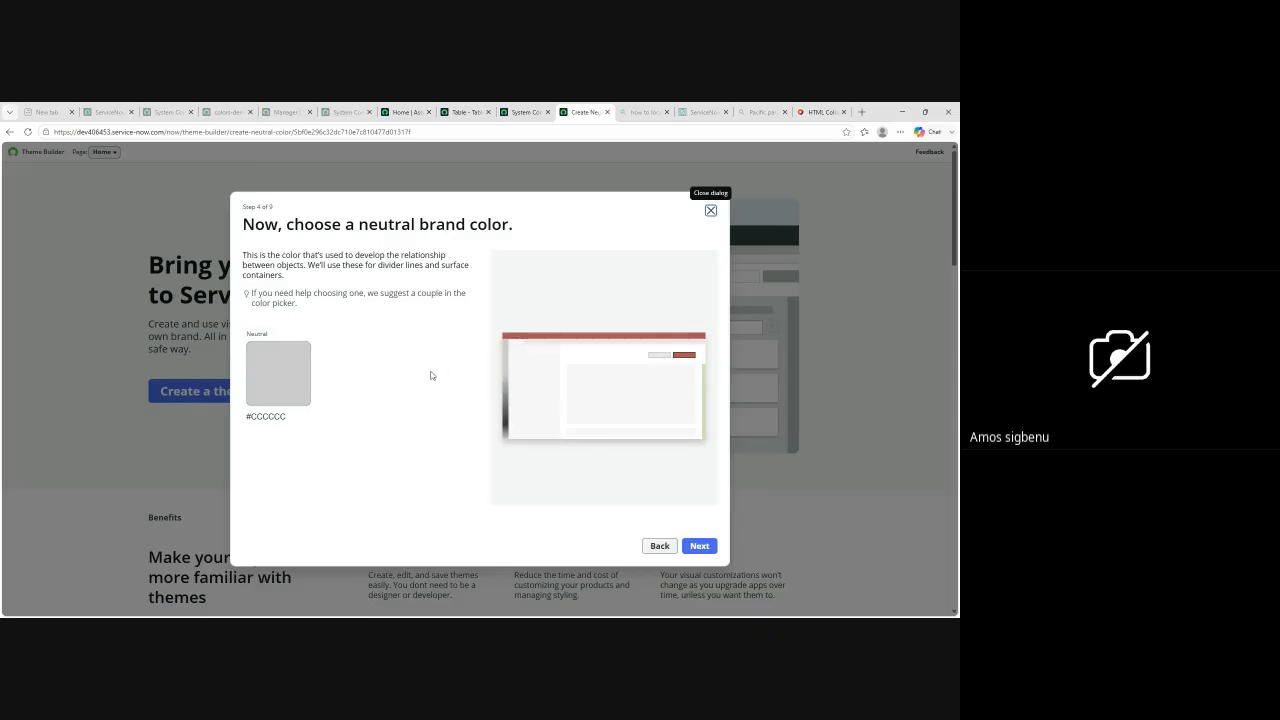
click(283, 373)
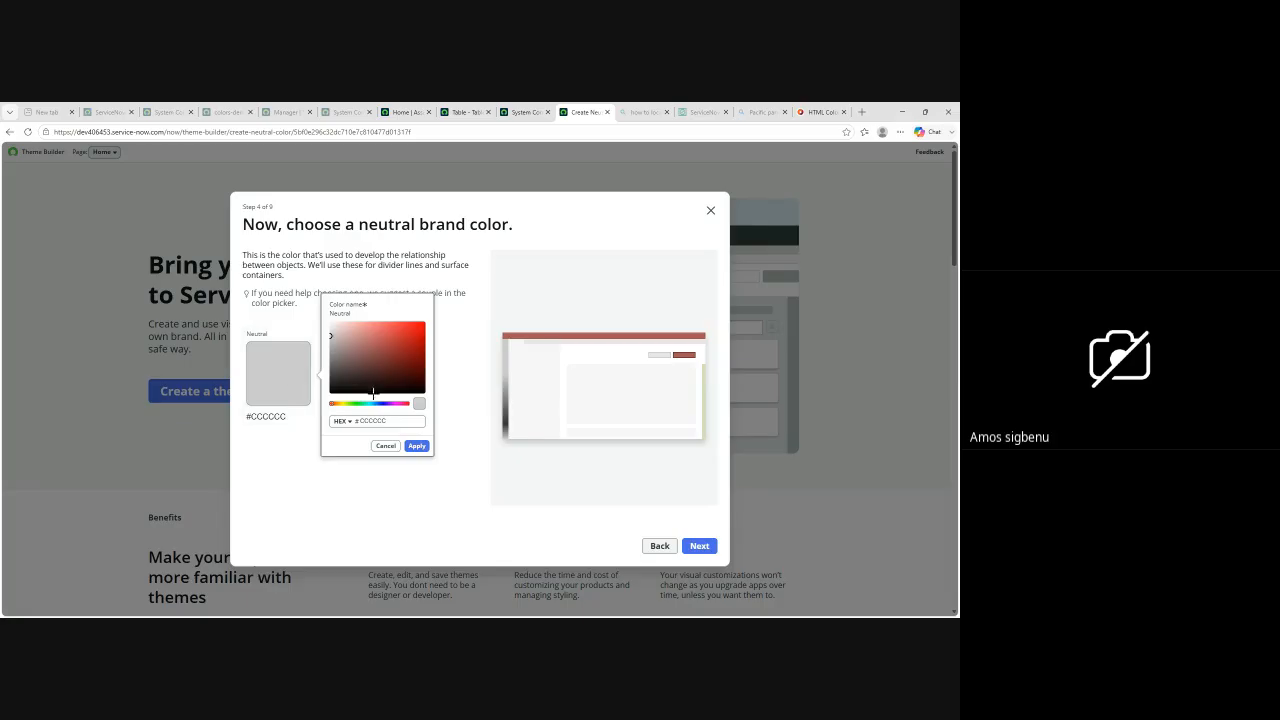
click(378, 403)
click(397, 344)
Step: Keep the default neutral color, add no additional colors or company logo, and continue to the font choice
click(699, 546)
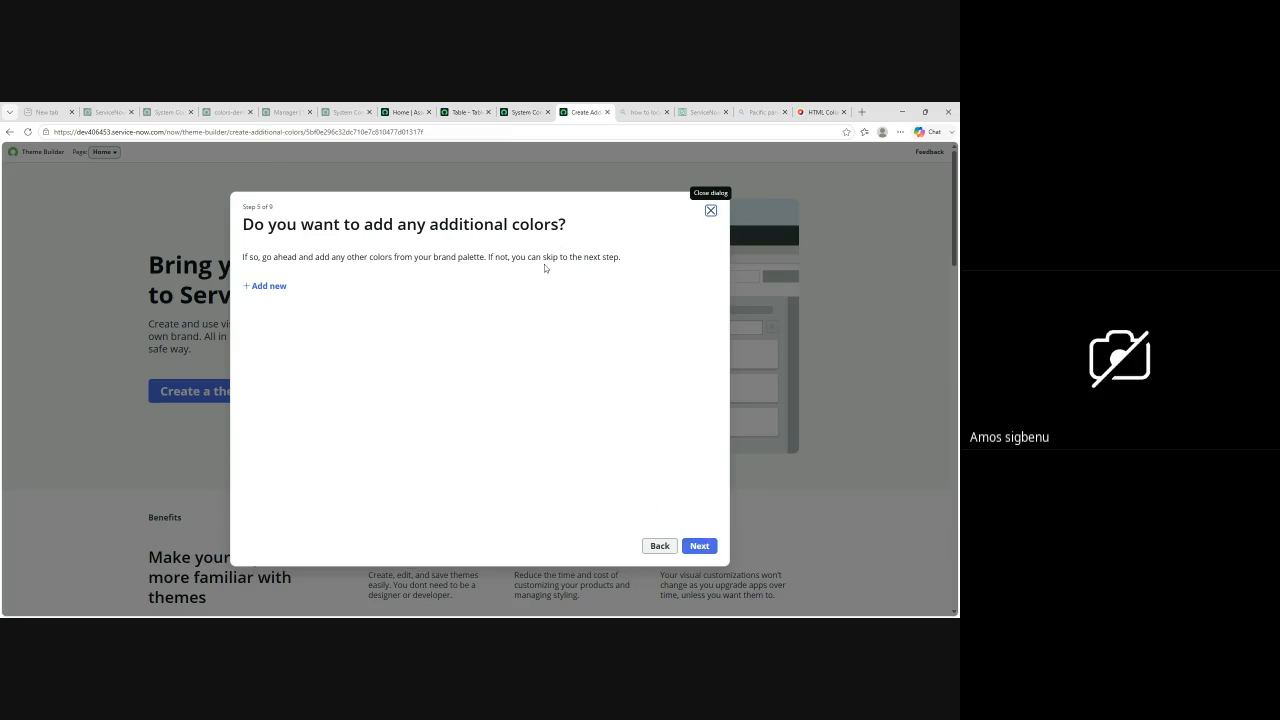
click(702, 547)
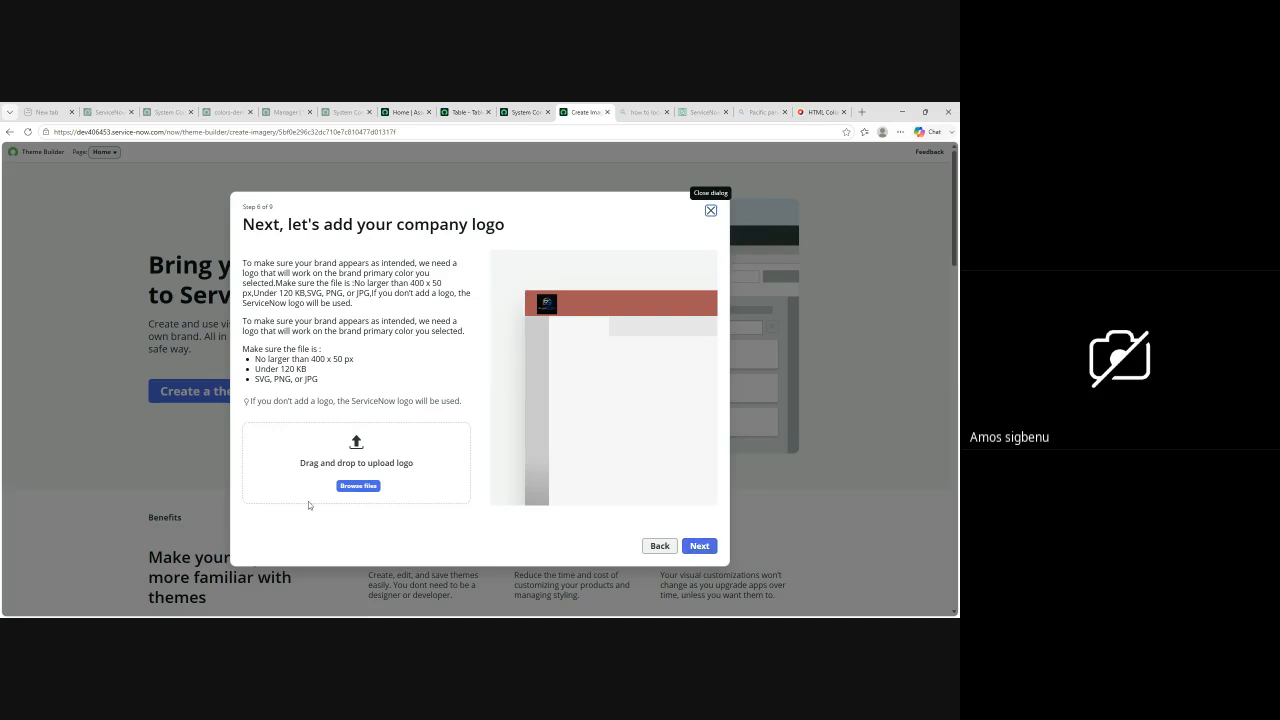
click(716, 544)
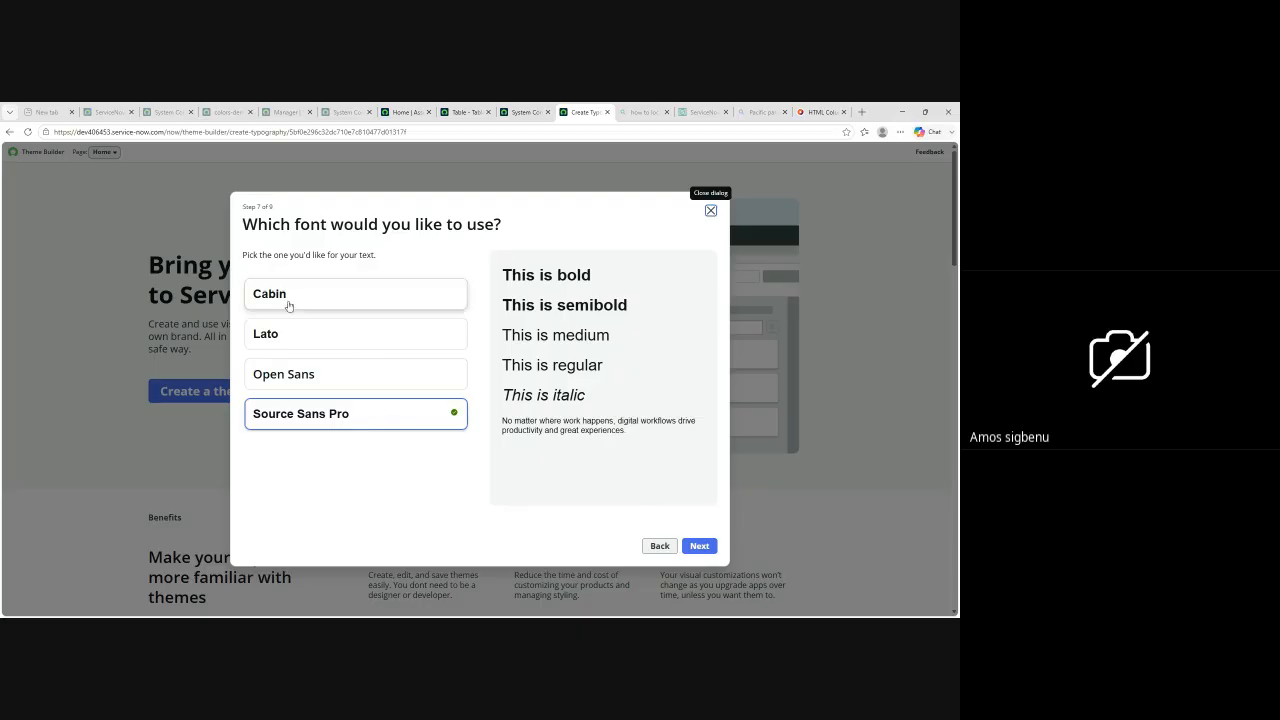
Step: Choose Cabin as the theme's font and continue to the corner shape
click(295, 334)
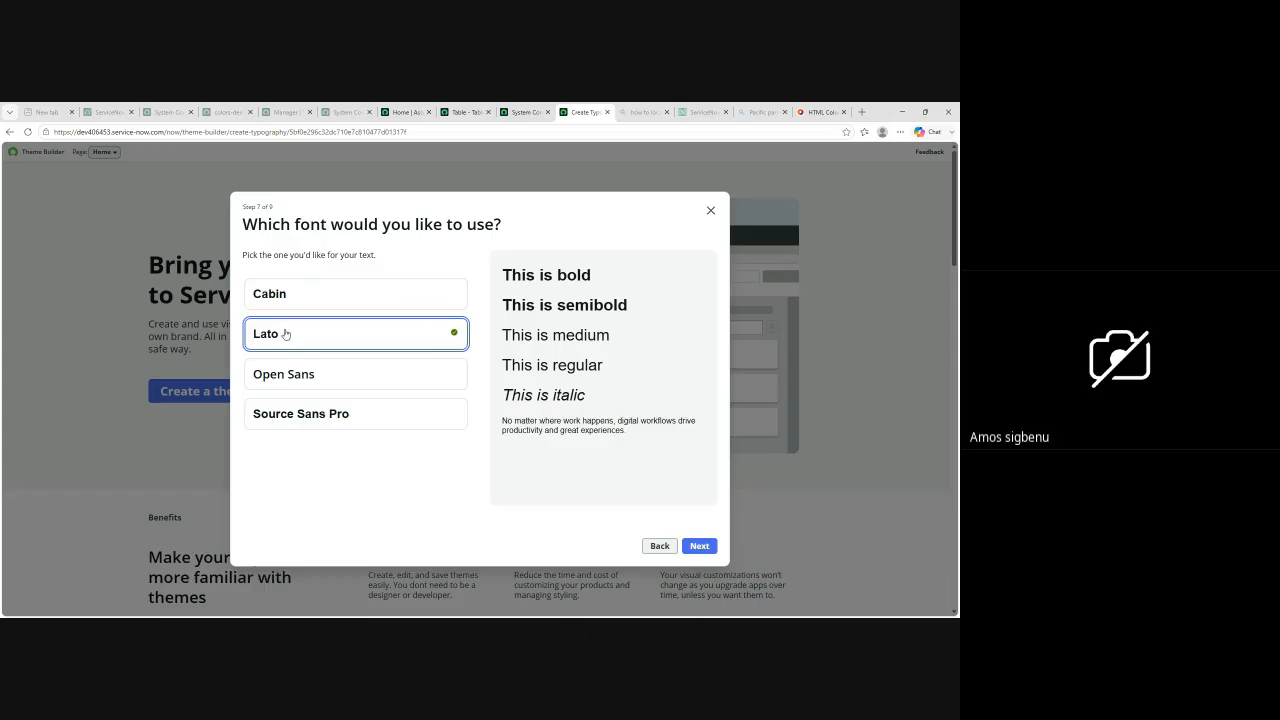
click(291, 294)
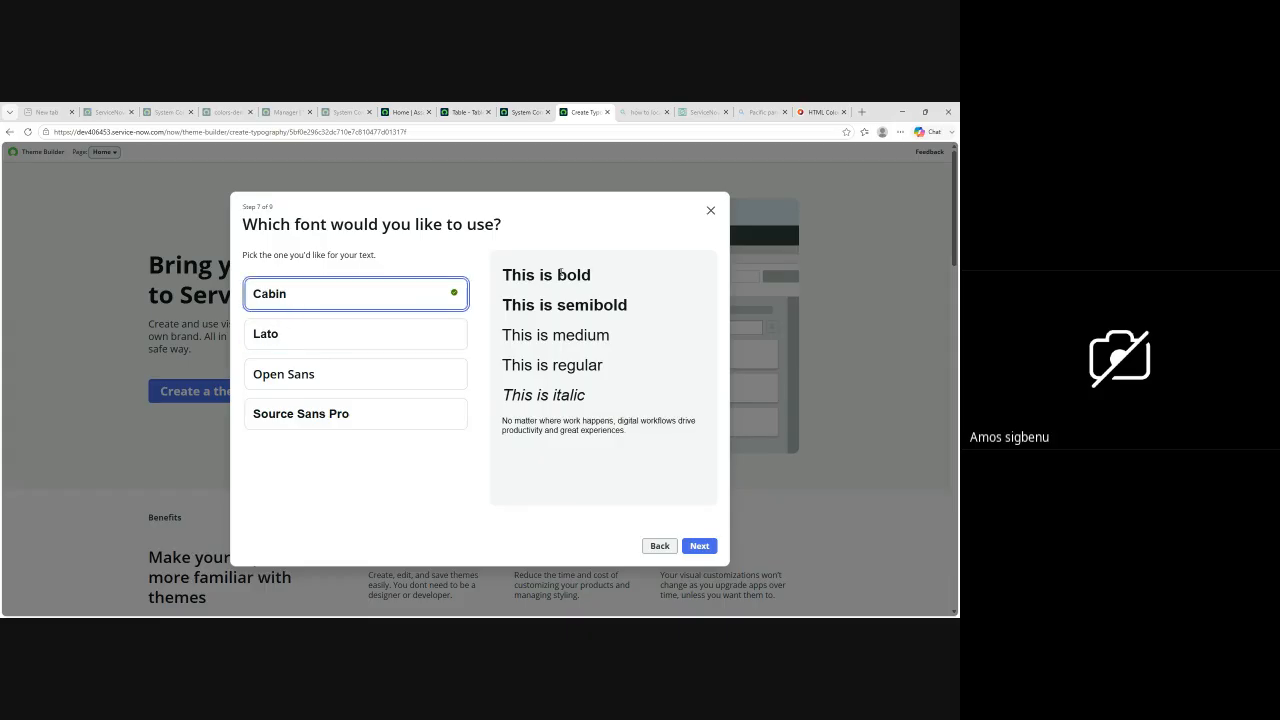
click(701, 547)
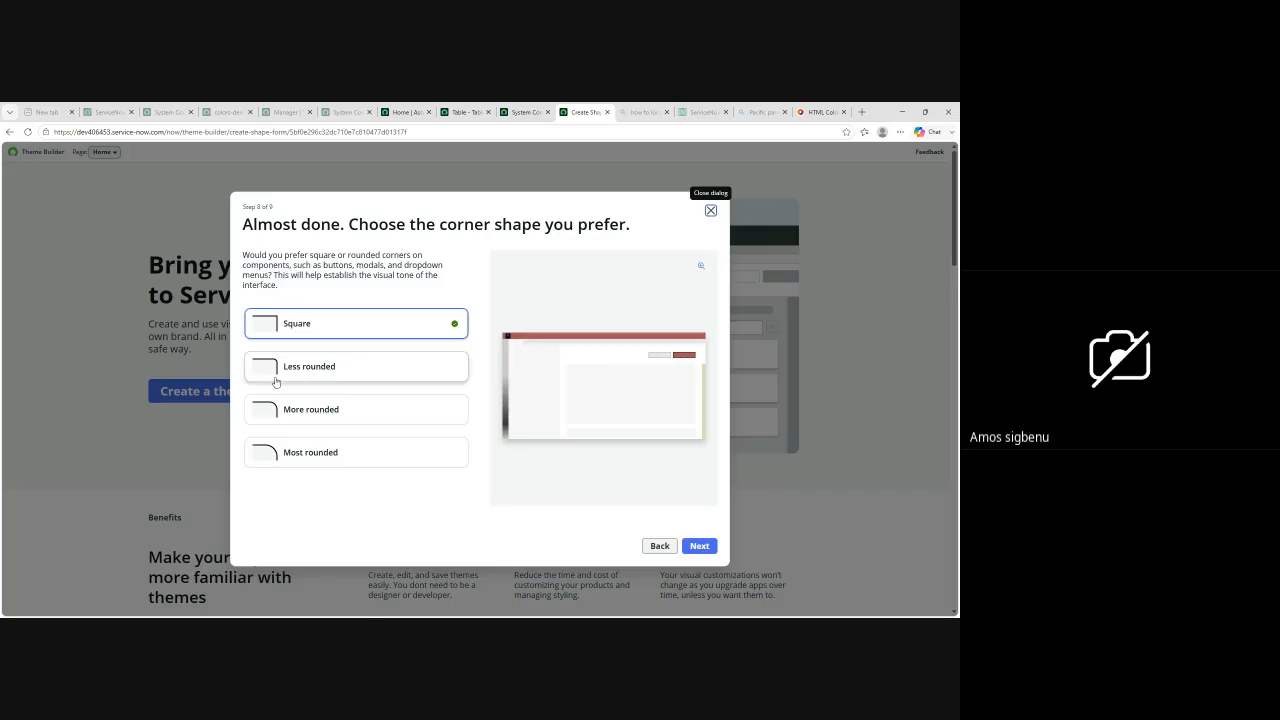
Step: Choose the Most rounded corner shape, continue to the review and create the theme
click(289, 458)
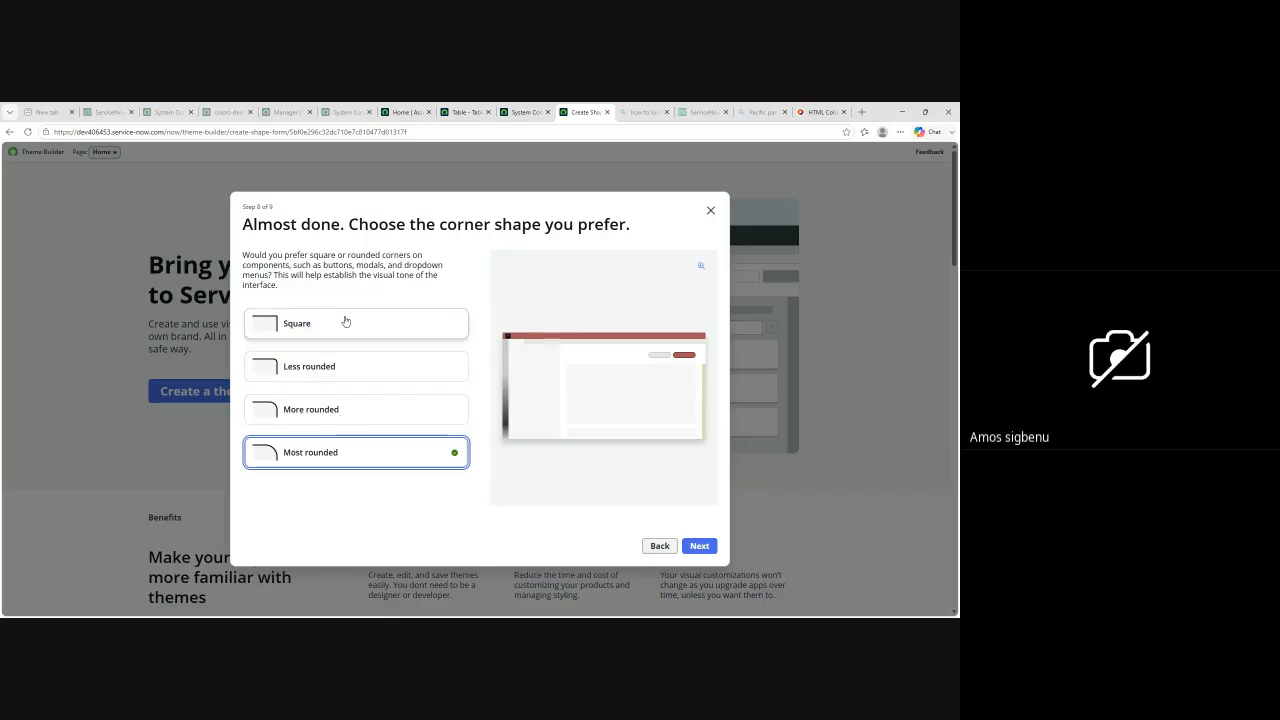
click(701, 548)
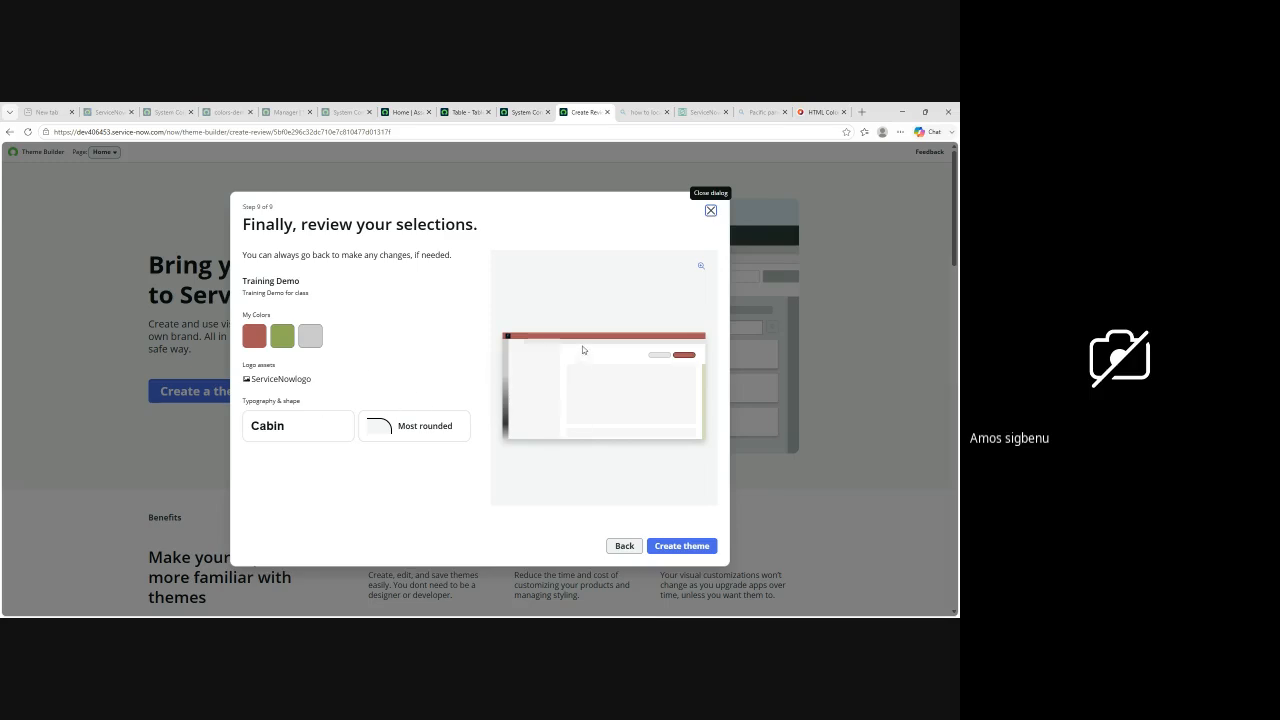
click(670, 548)
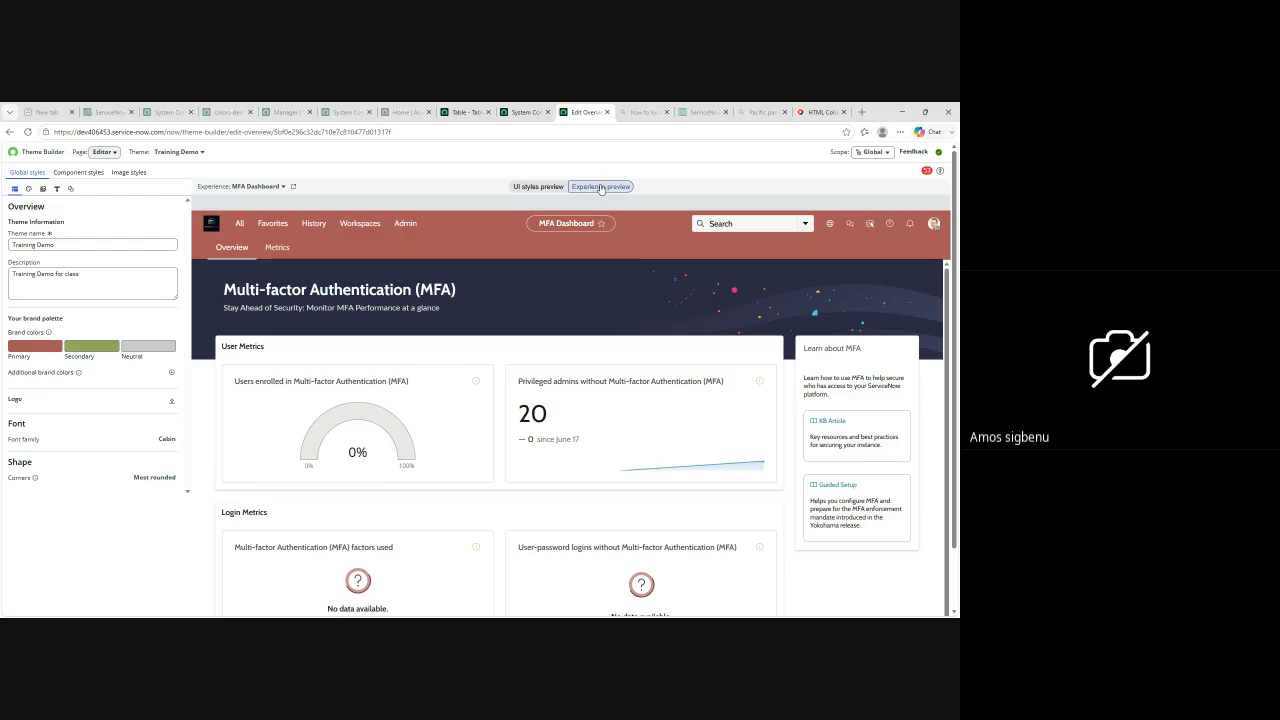
Step: Compare the new theme's UI styles preview with its experience preview, ending on the UI styles preview
click(538, 188)
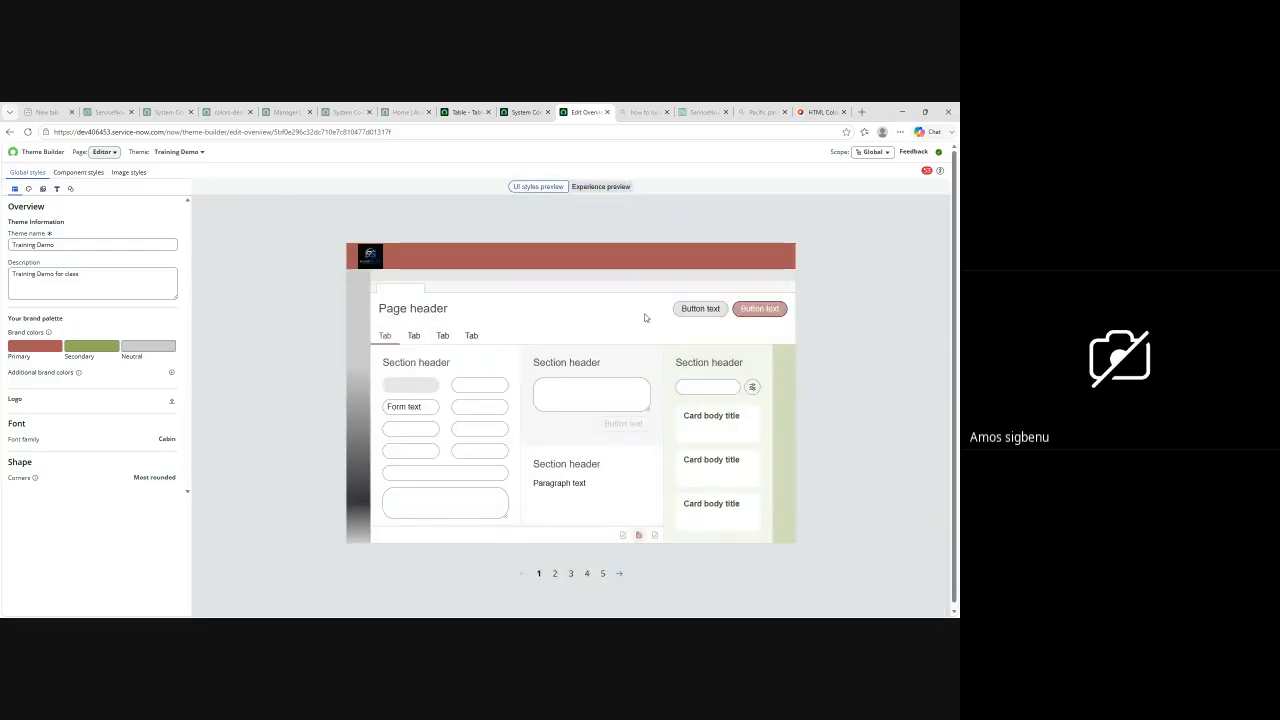
click(610, 187)
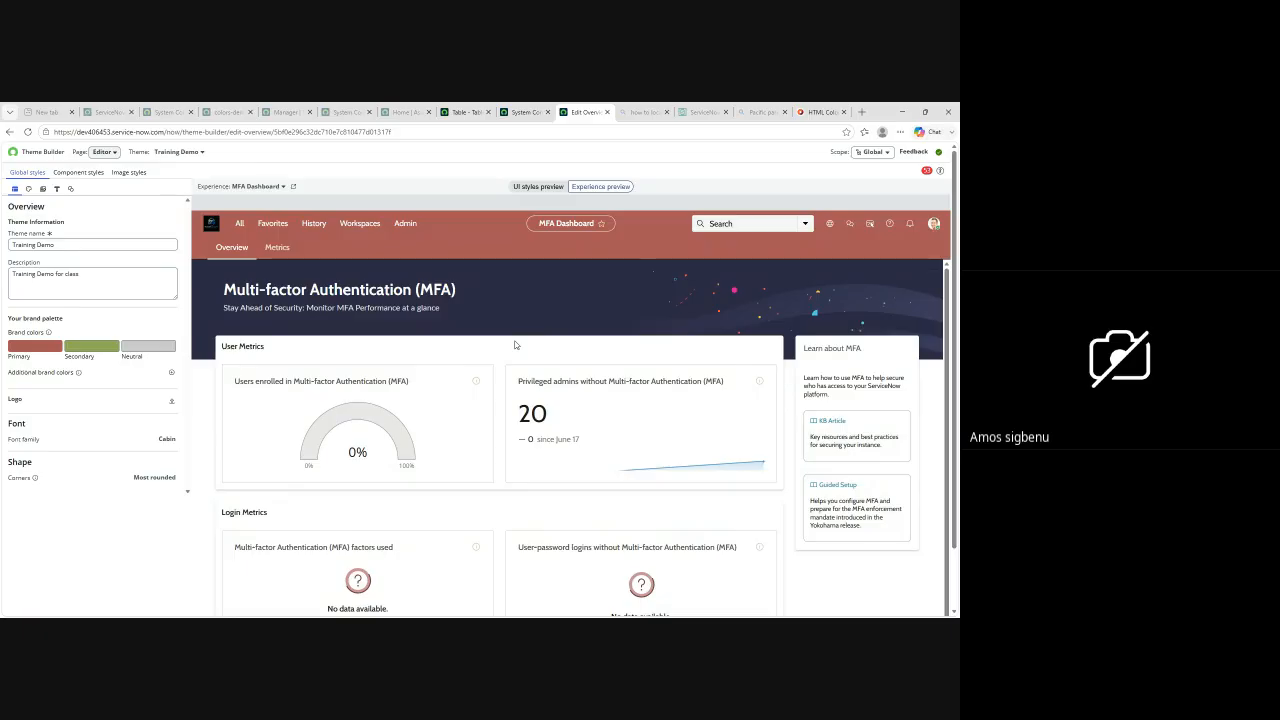
click(533, 187)
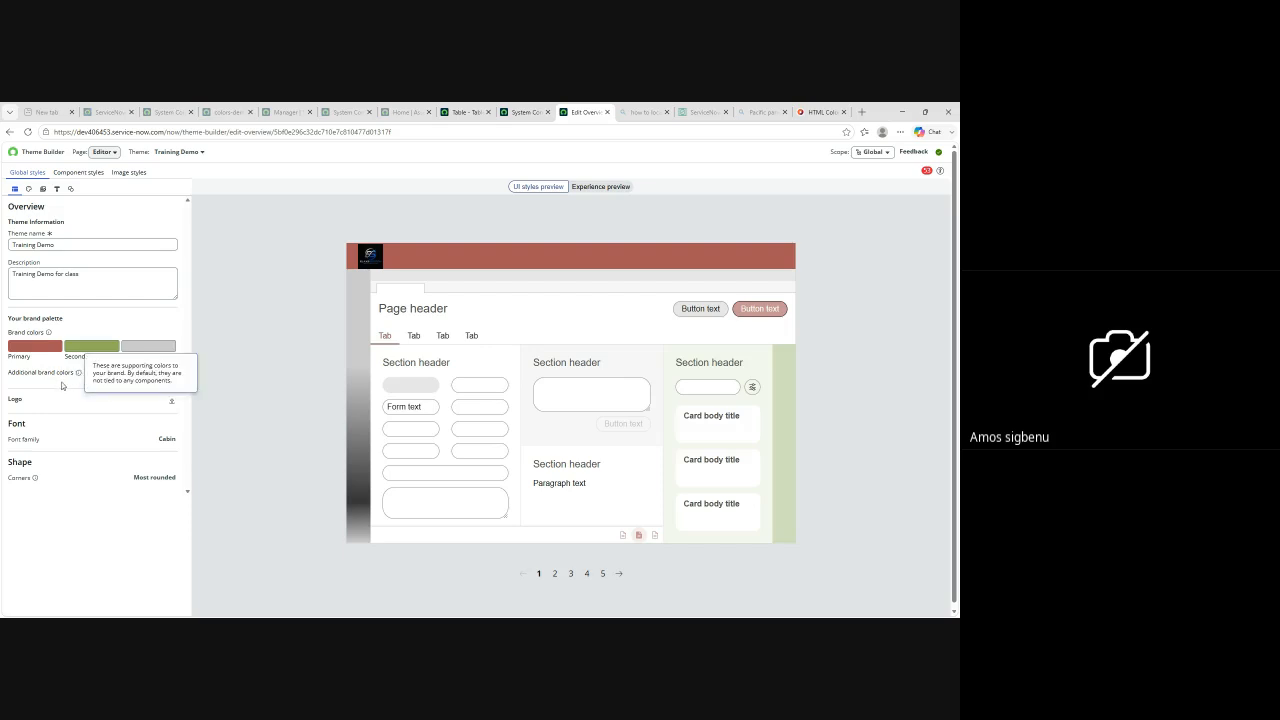
Step: Add an additional brand color to the theme's palette and change it to a dark reddish brown
click(171, 372)
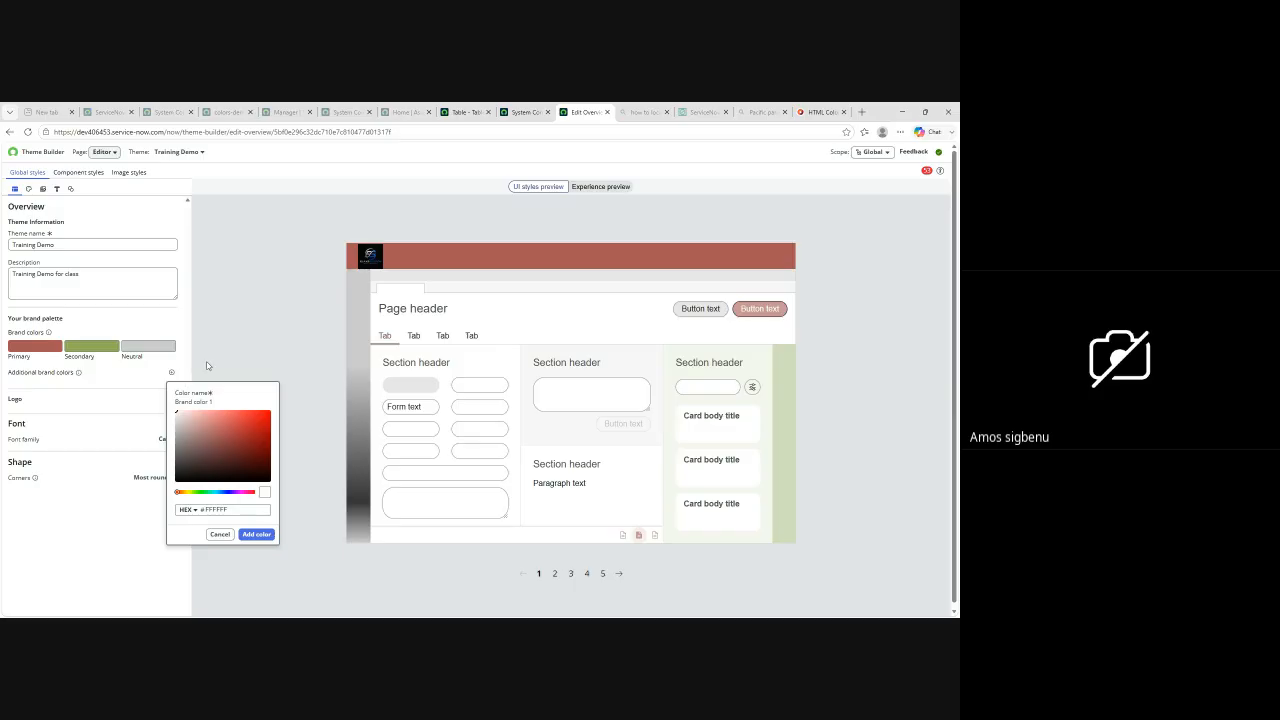
click(43, 373)
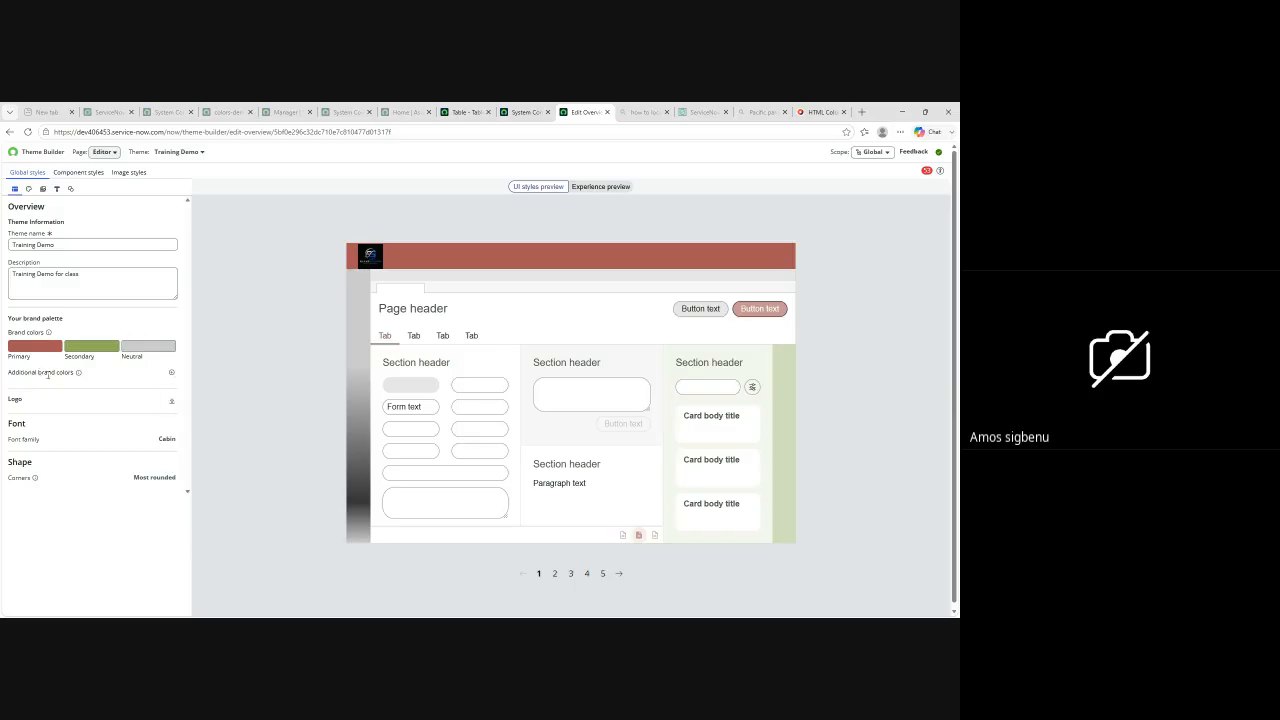
click(171, 373)
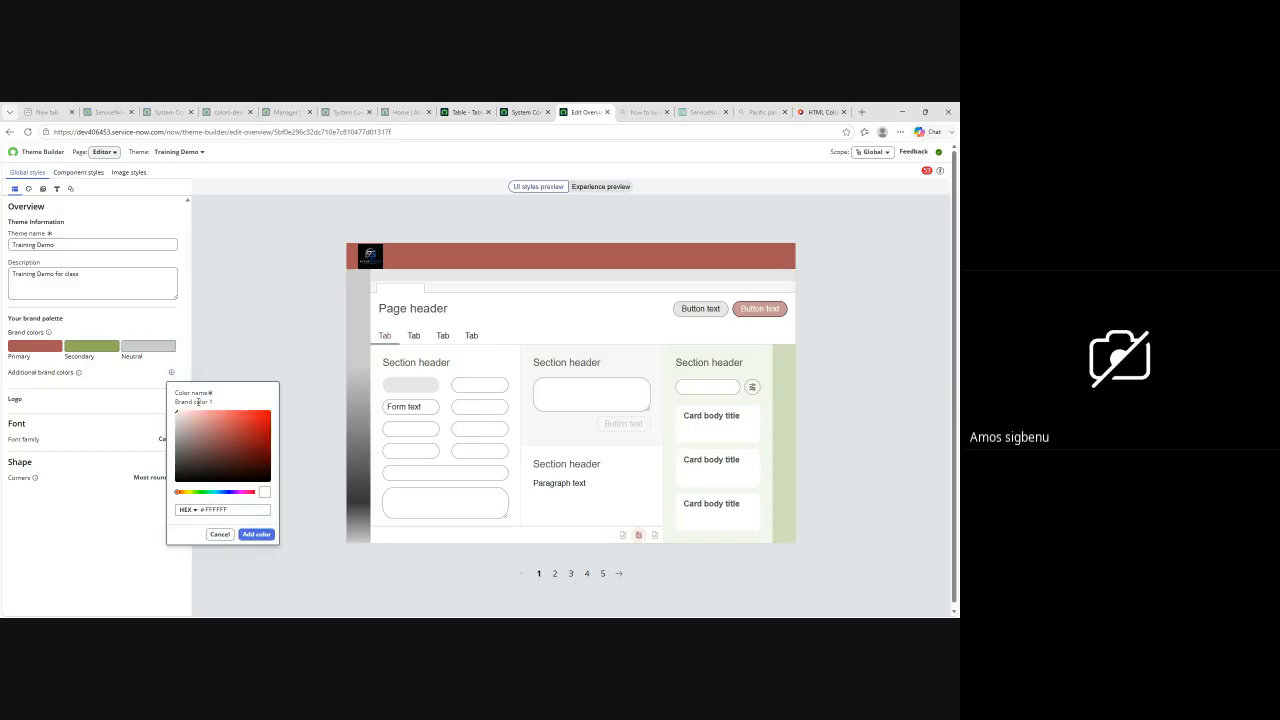
click(256, 534)
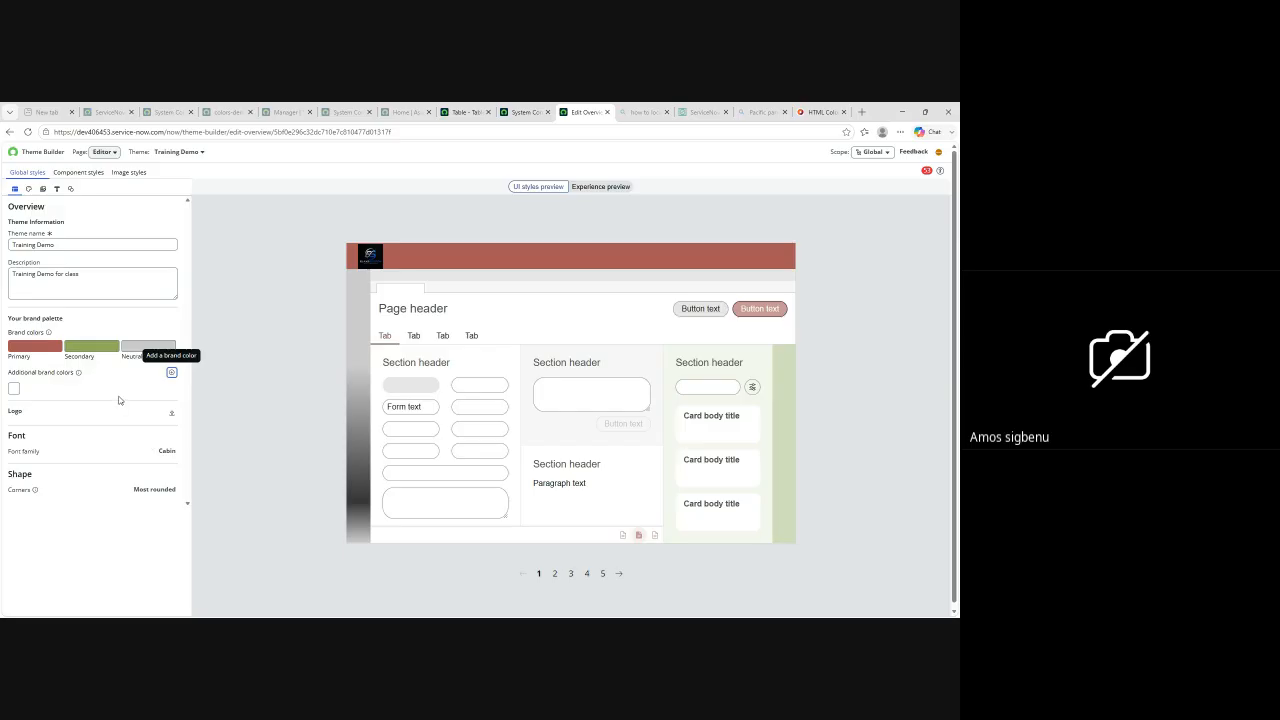
click(14, 390)
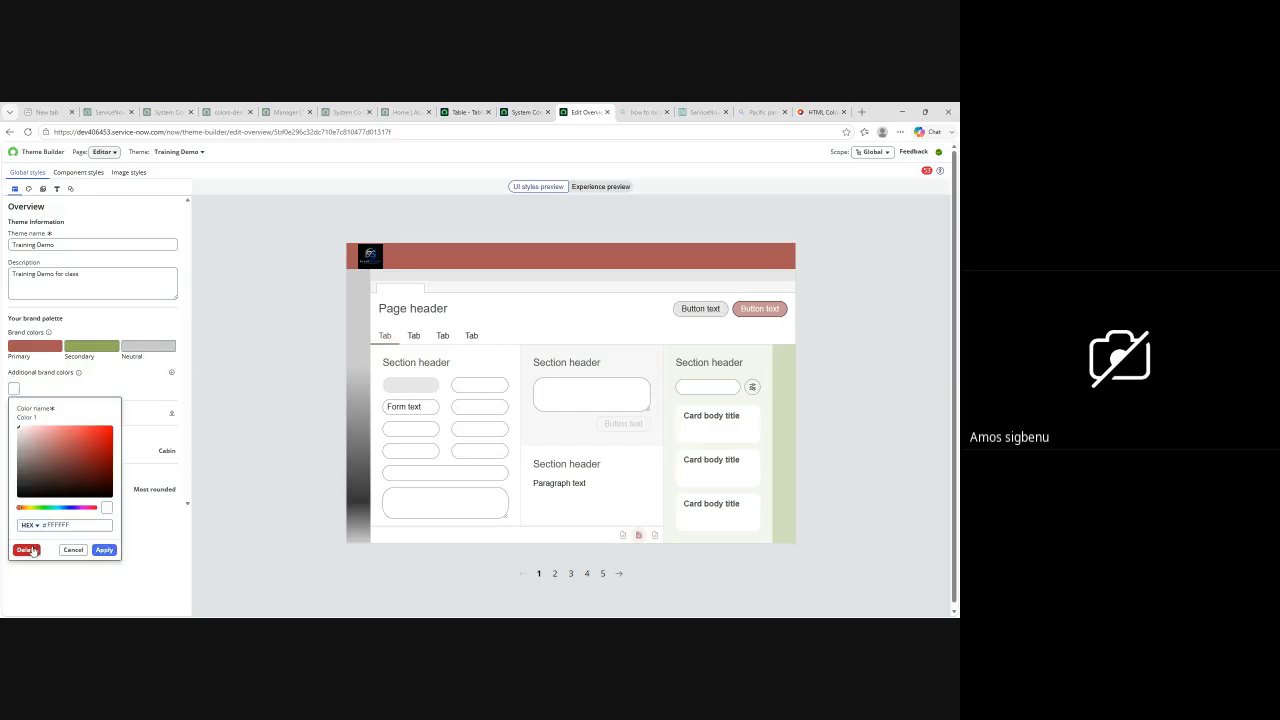
click(54, 469)
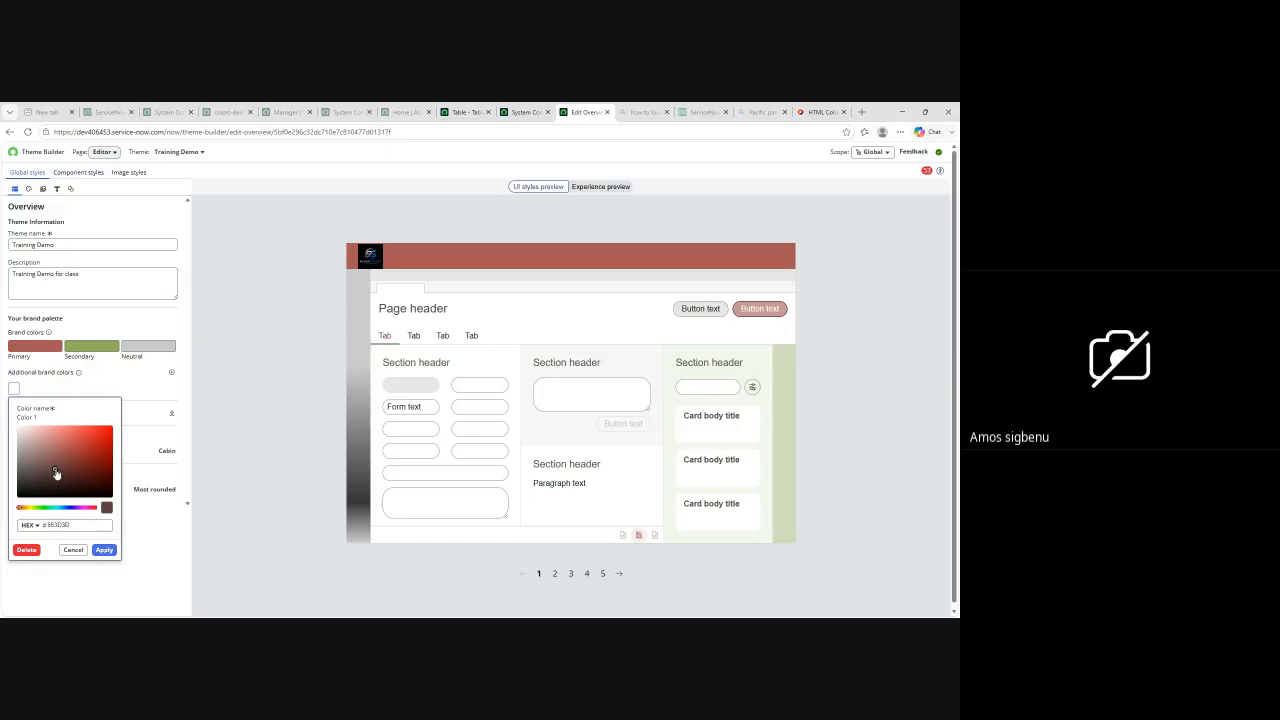
click(104, 550)
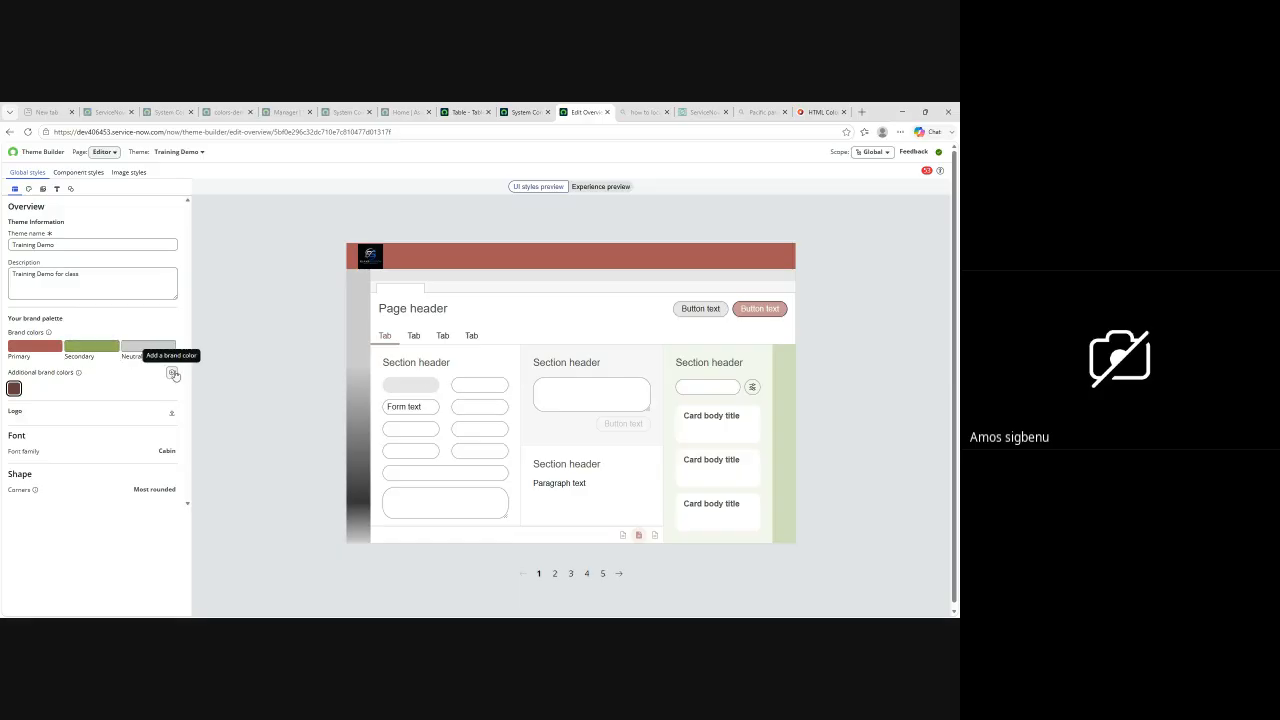
Step: Add a second additional brand color in light coral to the theme's palette
click(413, 335)
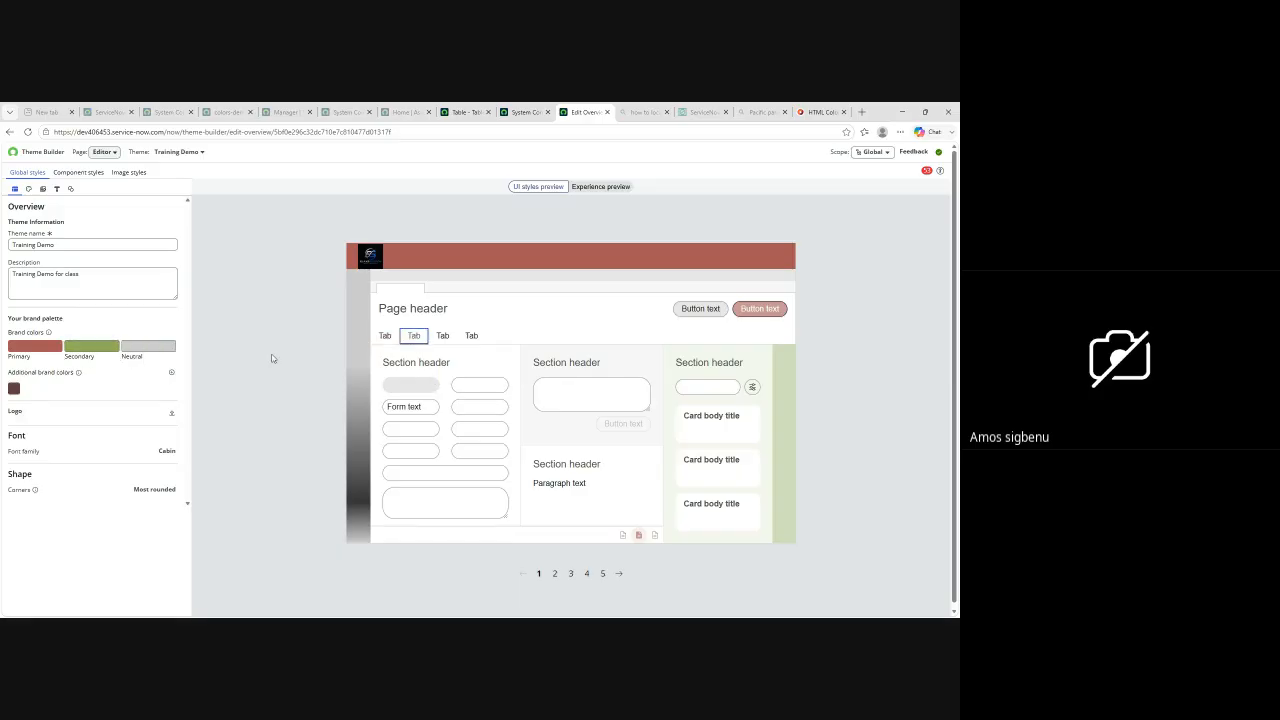
click(171, 372)
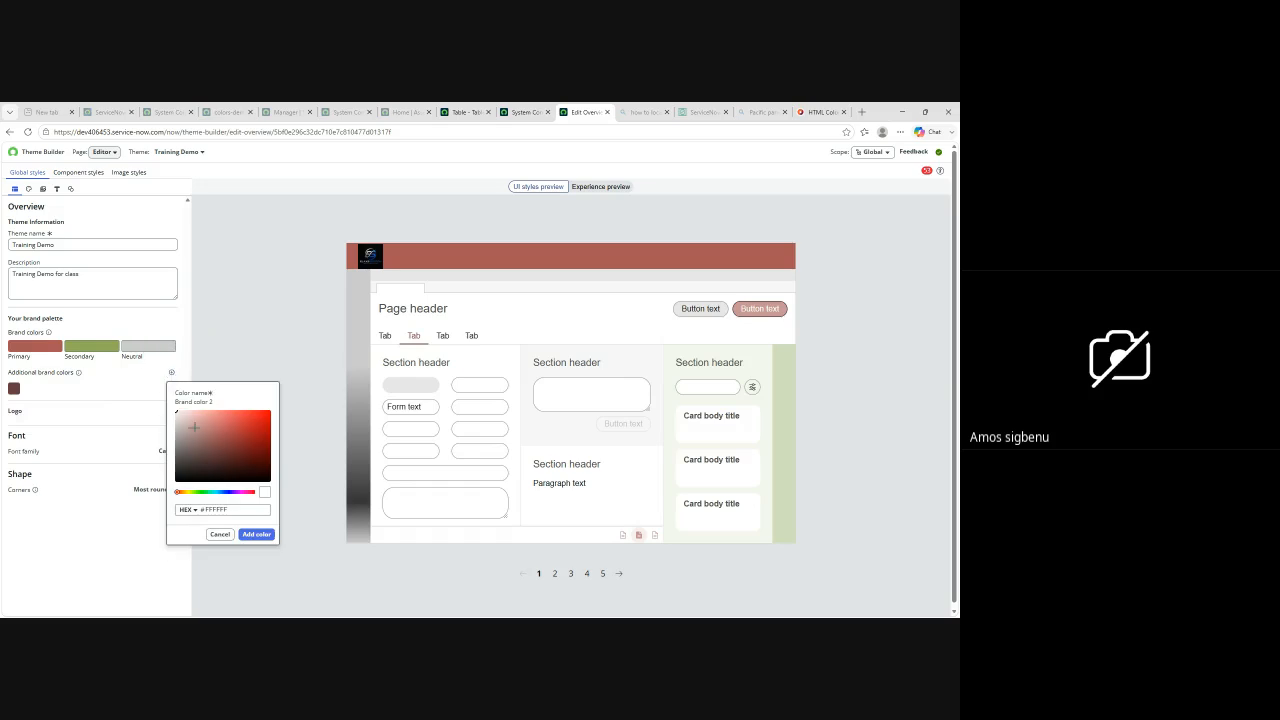
click(219, 413)
click(256, 535)
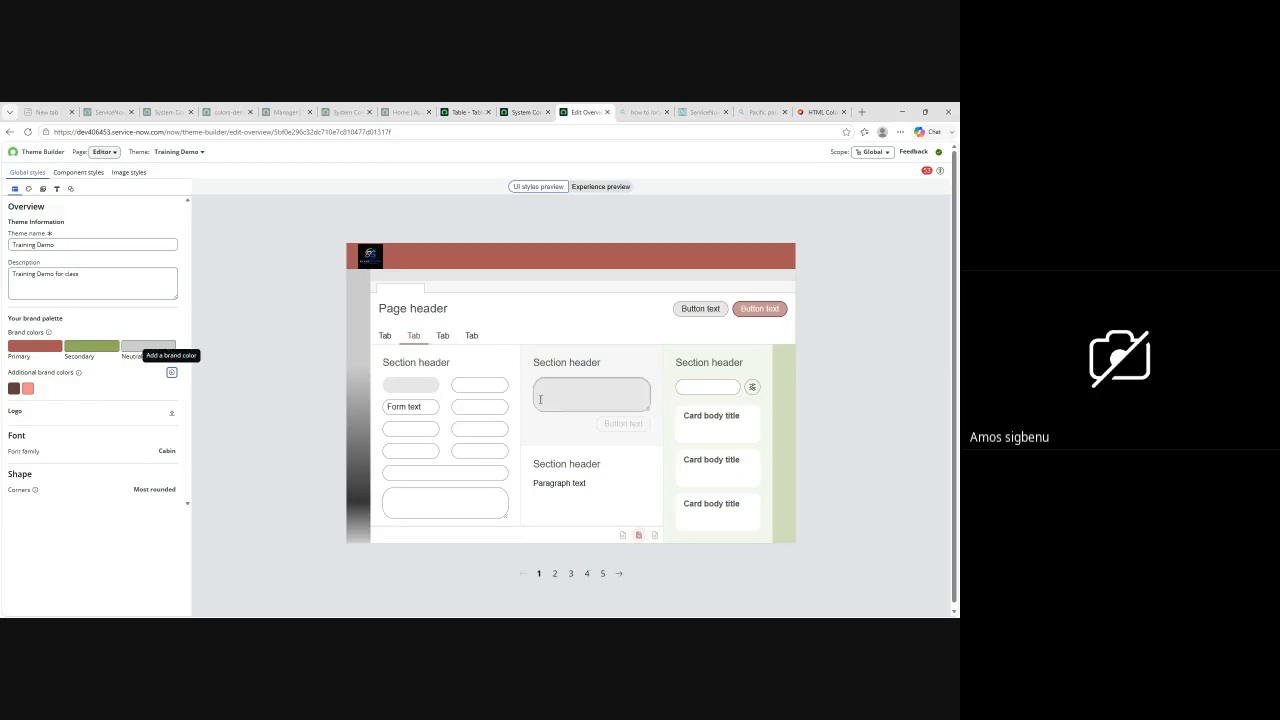
Step: Check the second page of the UI styles preview, and review the theme's image styles and component styles
click(443, 337)
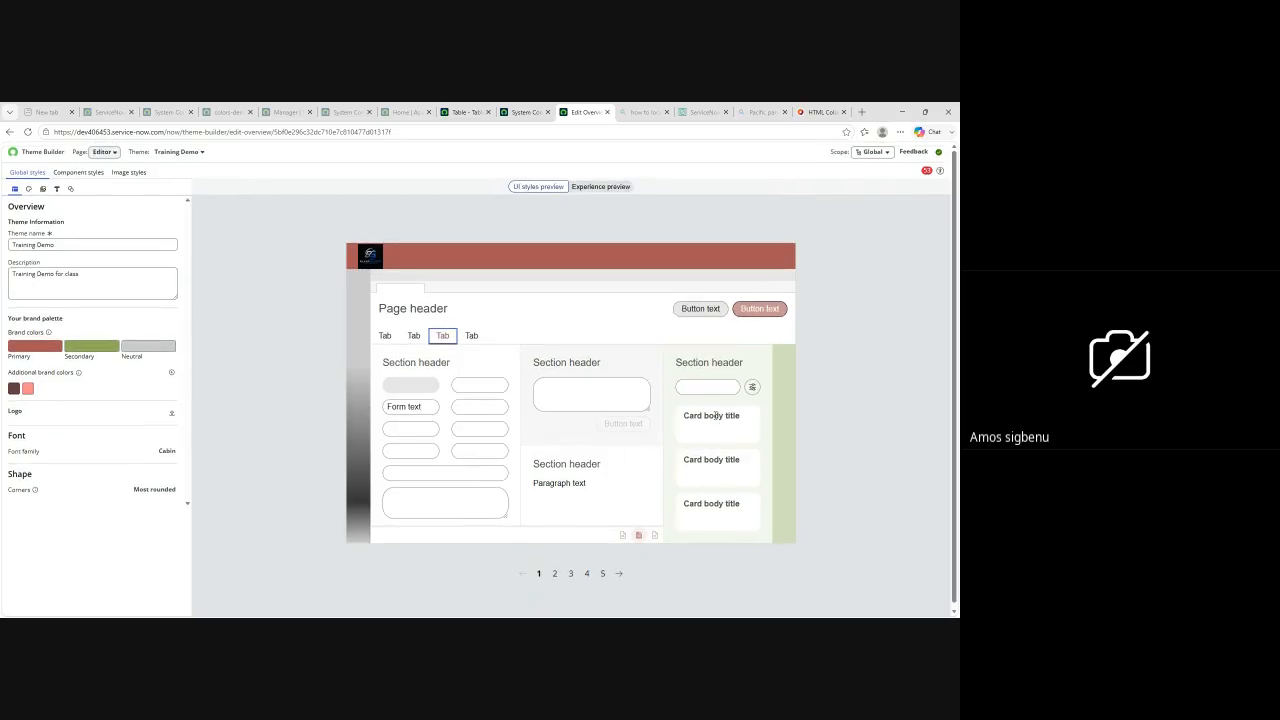
click(621, 574)
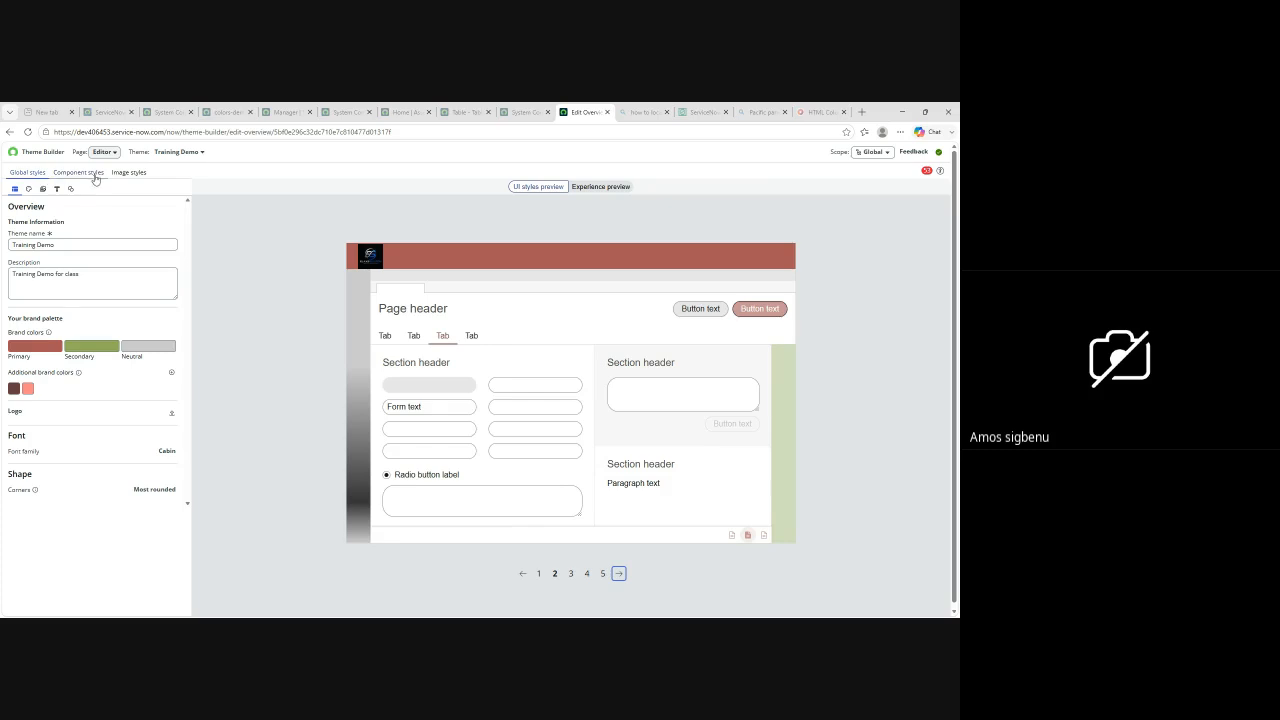
click(130, 173)
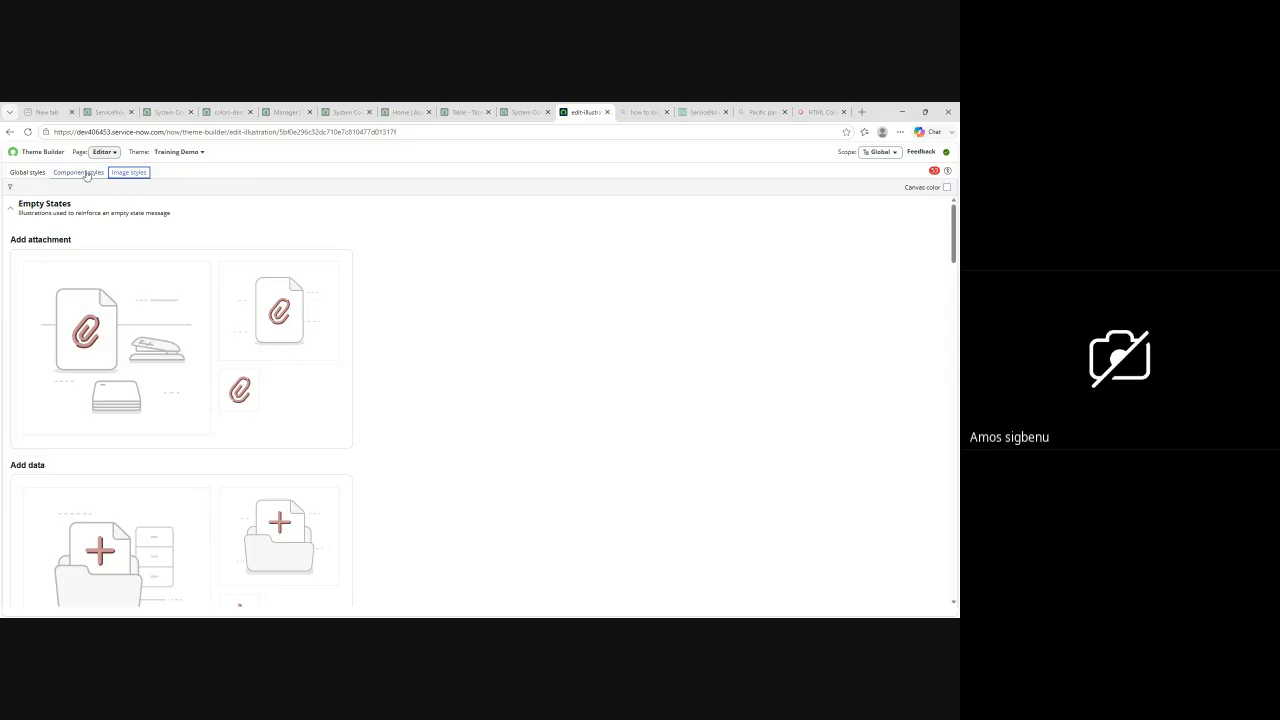
click(84, 174)
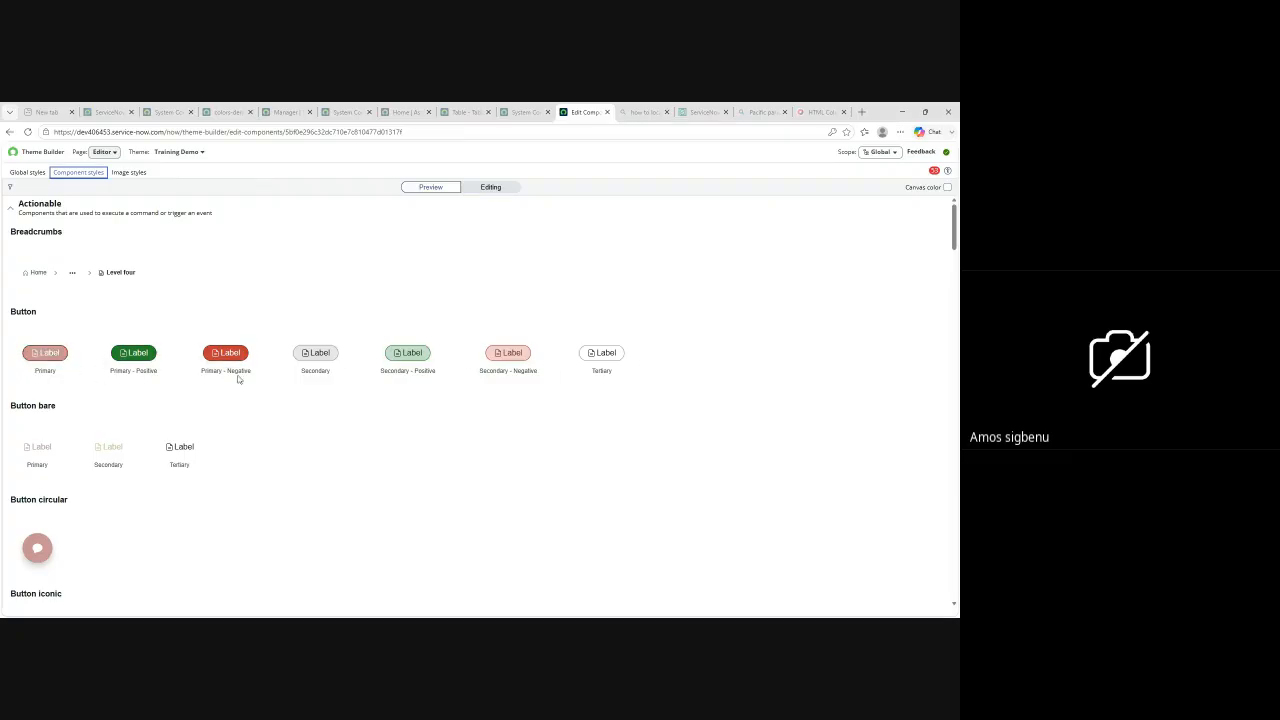
Step: Return to the global styles' color settings and expand the Background and Border groups of the UI colors
click(25, 174)
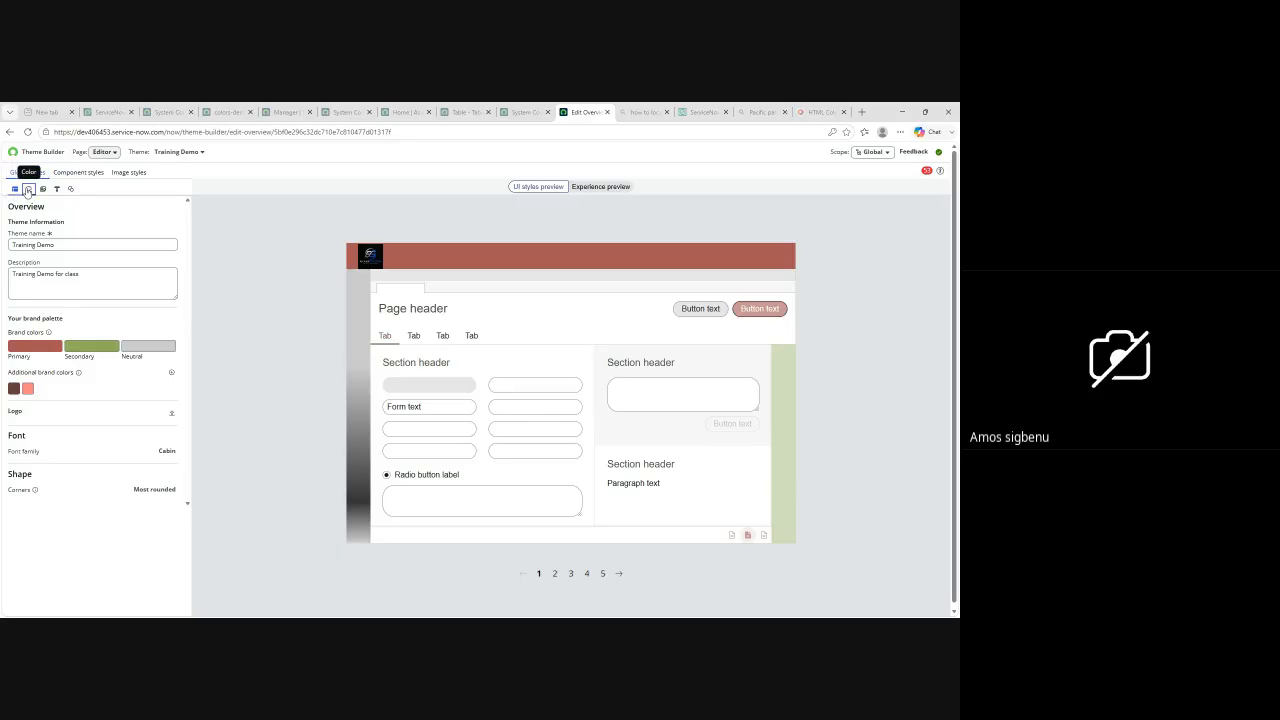
click(28, 189)
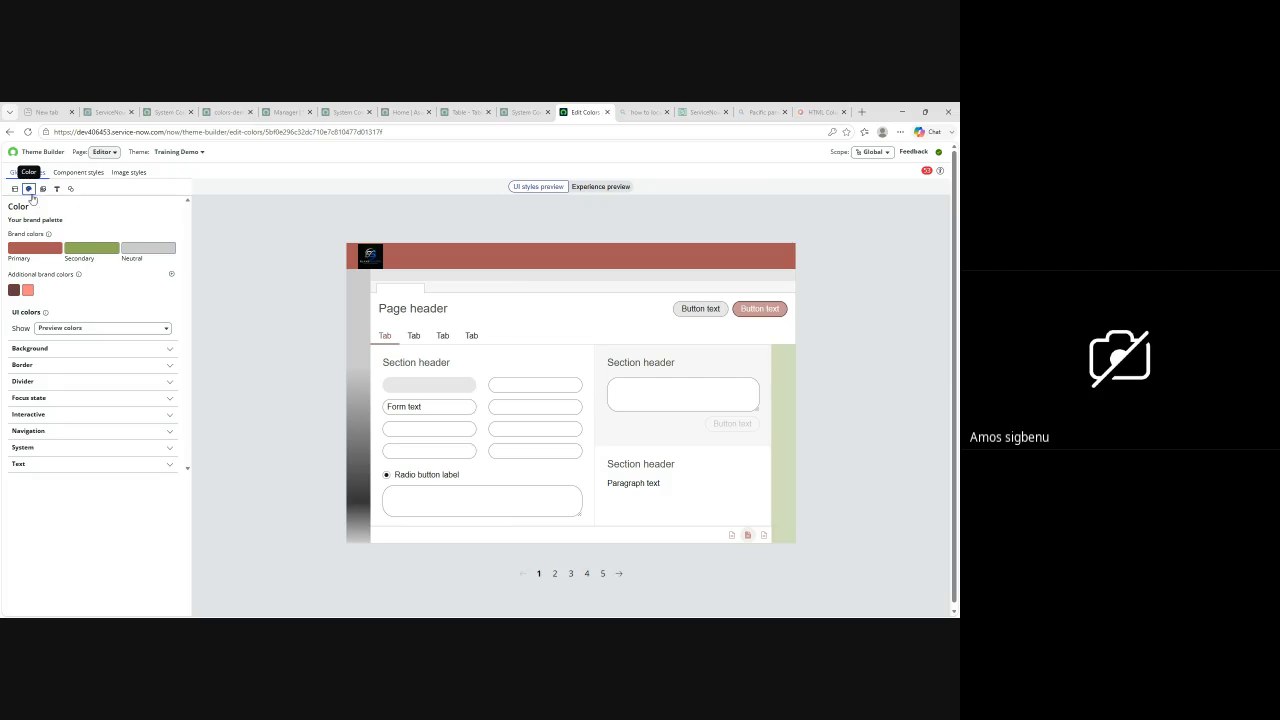
click(170, 349)
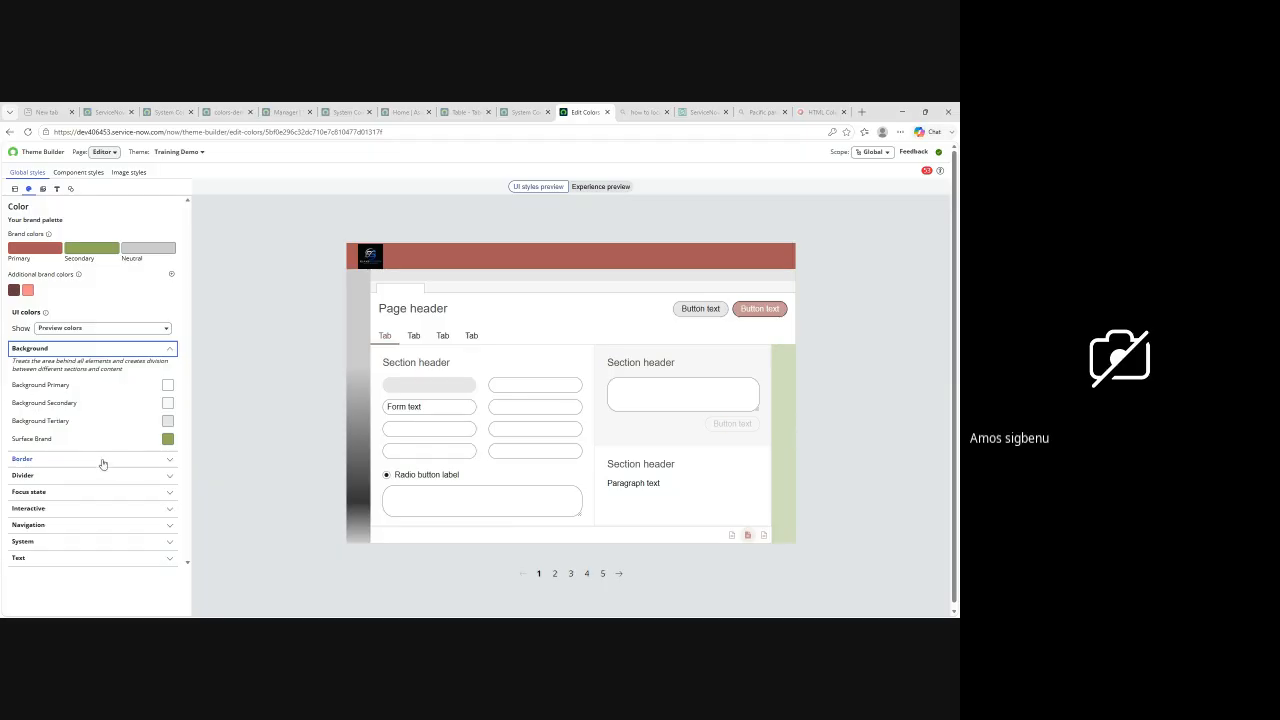
click(170, 459)
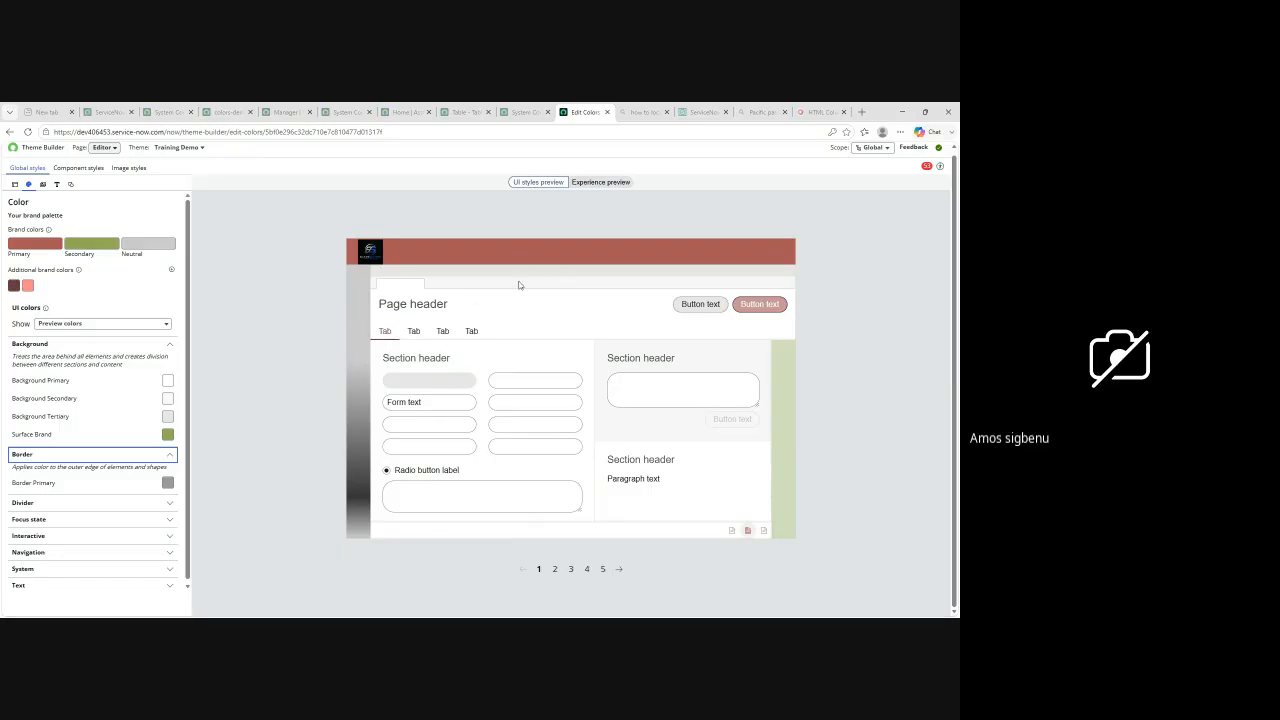
click(170, 484)
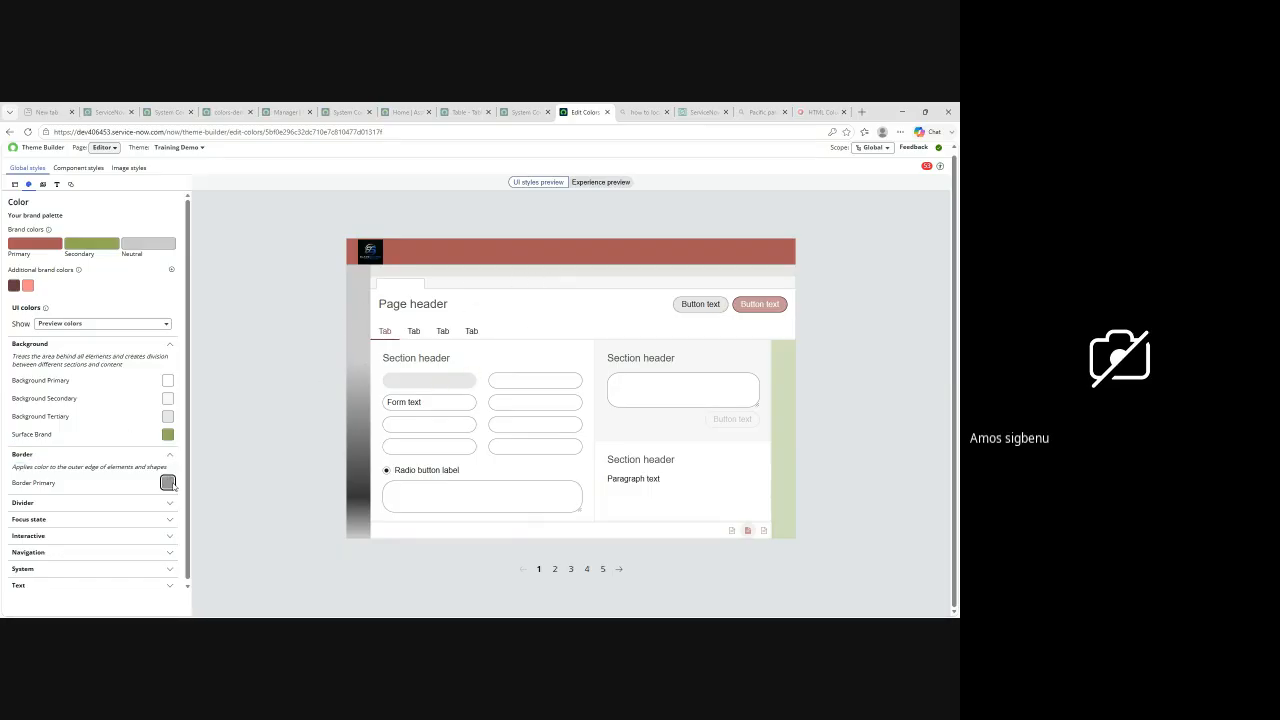
click(168, 483)
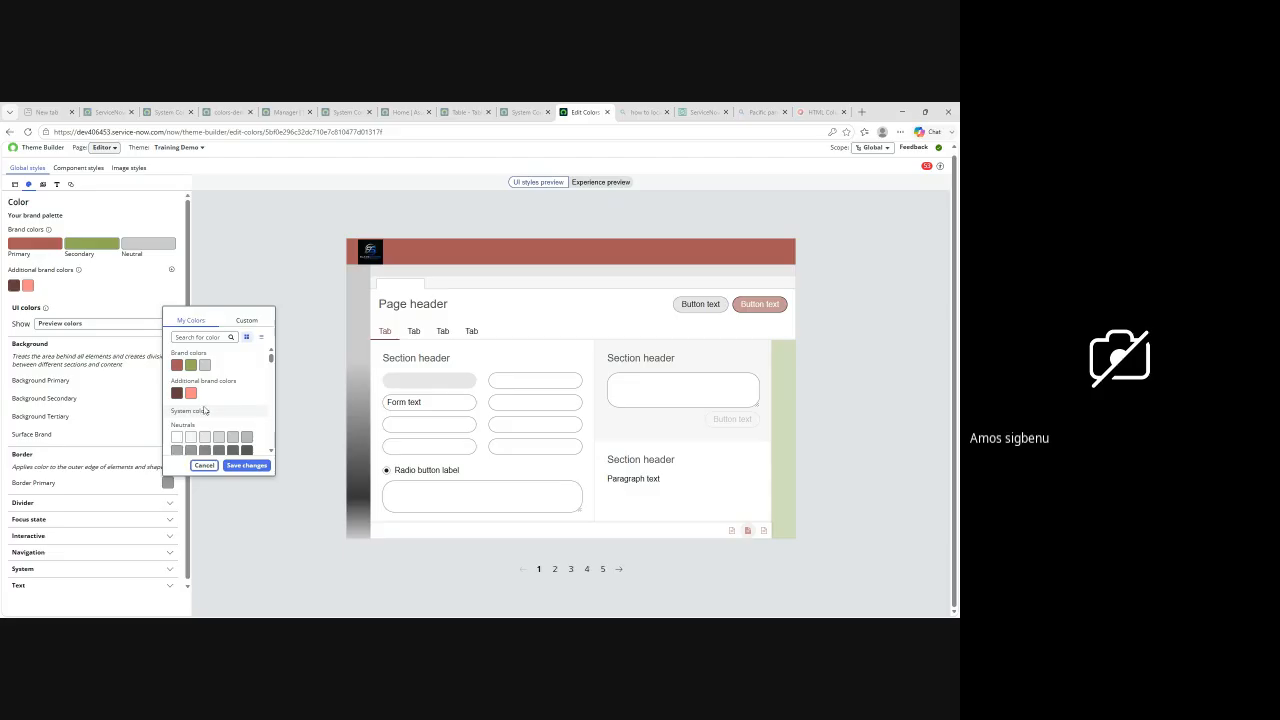
scroll(195, 402, down, 2)
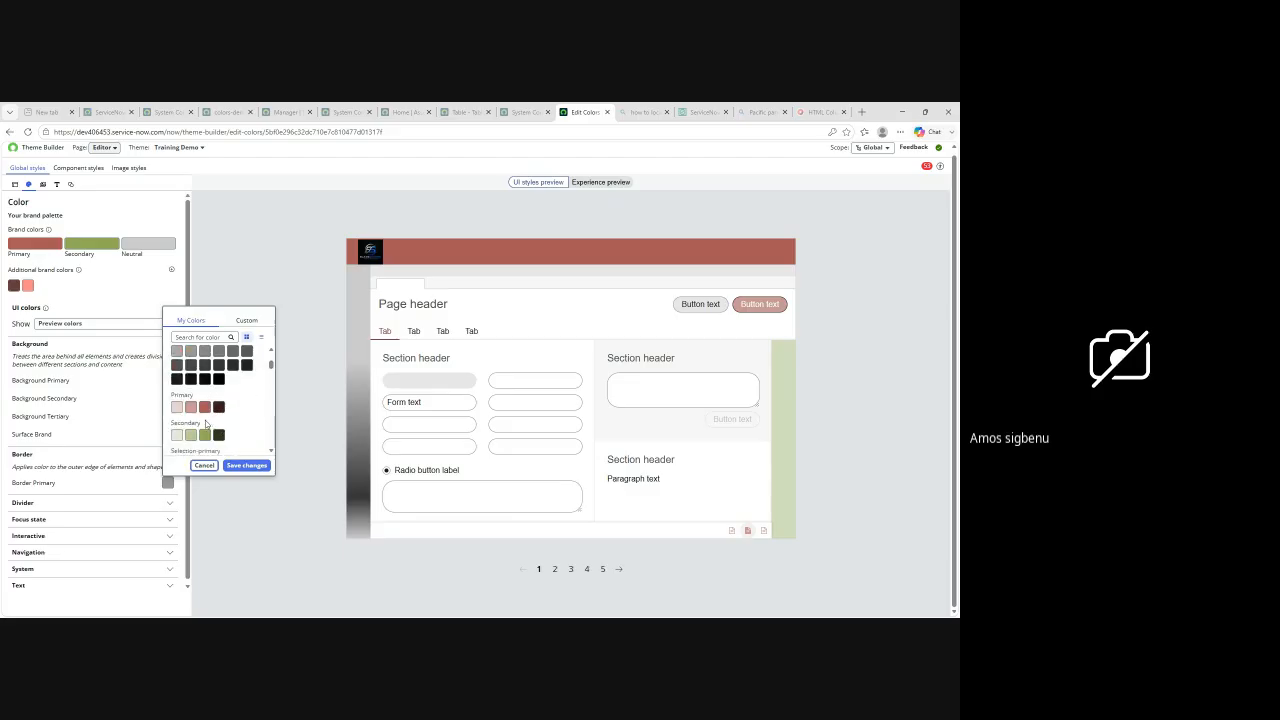
scroll(207, 423, down, 1)
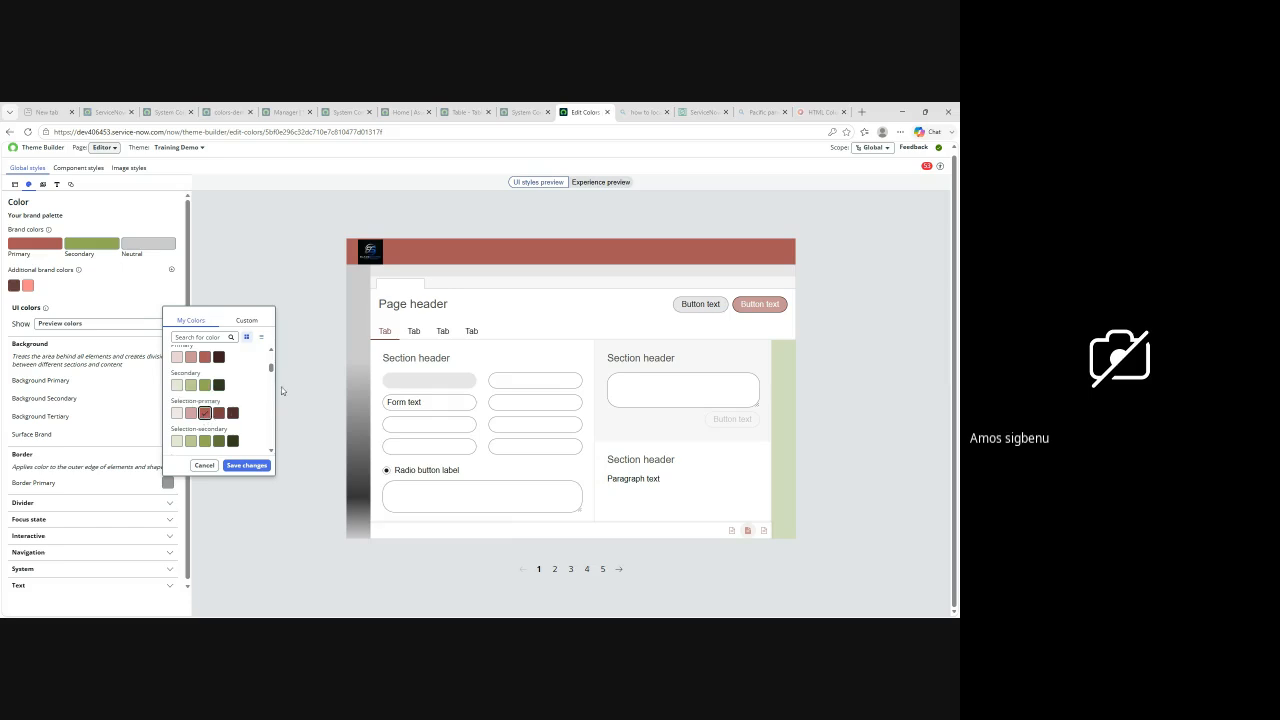
click(296, 391)
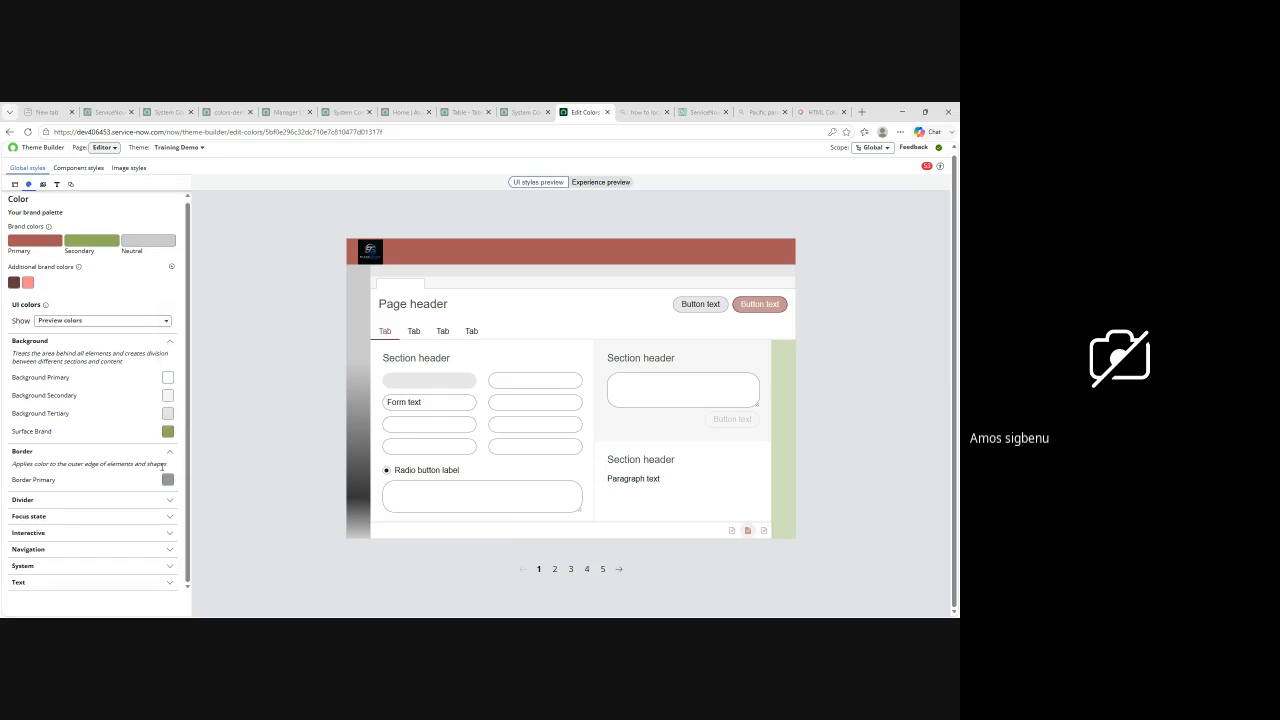
Step: Set the Divider Secondary UI color to a near-black Secondary-Nav-Brand shade and save the change
click(172, 503)
scroll(134, 503, down, 1)
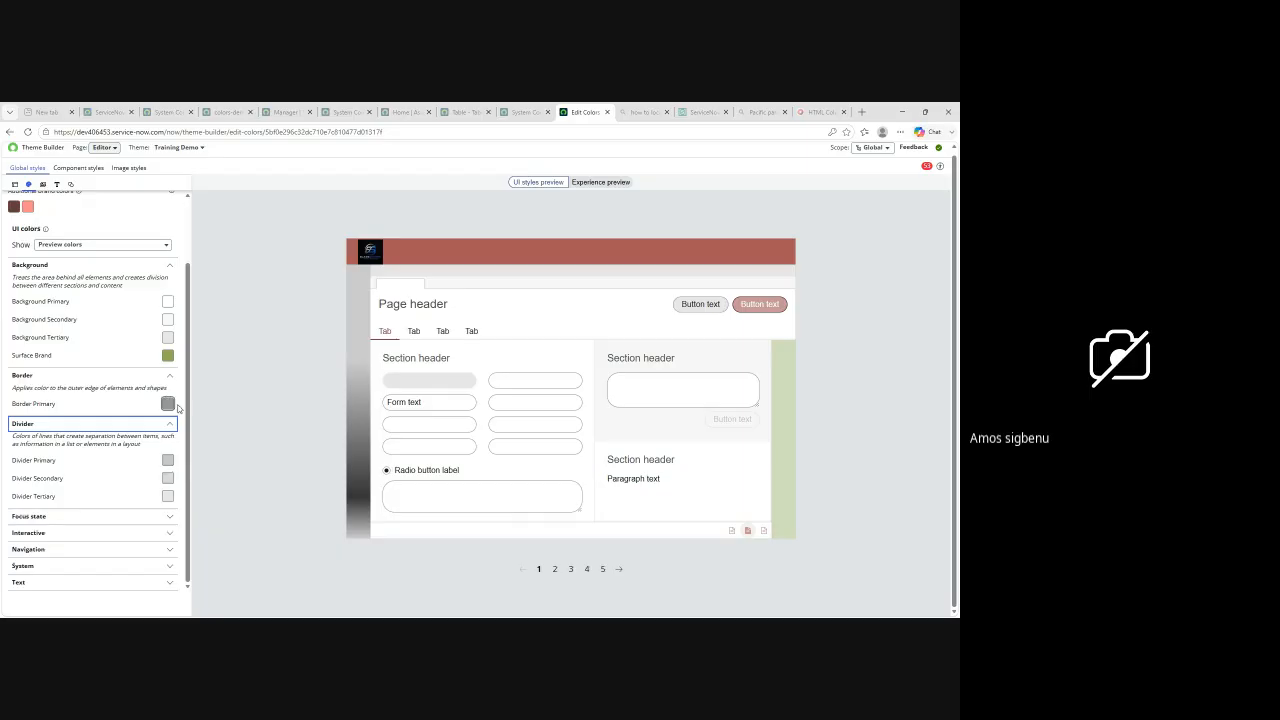
click(168, 478)
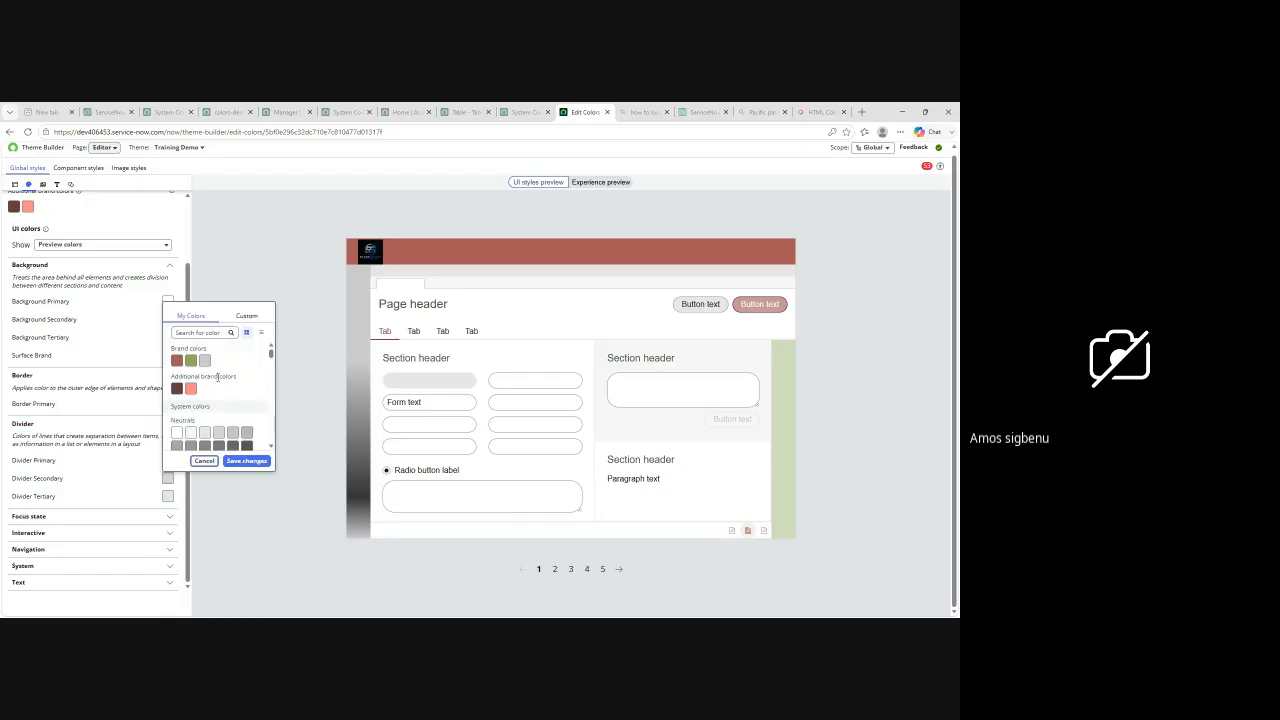
scroll(218, 408, down, 3)
scroll(218, 408, down, 5)
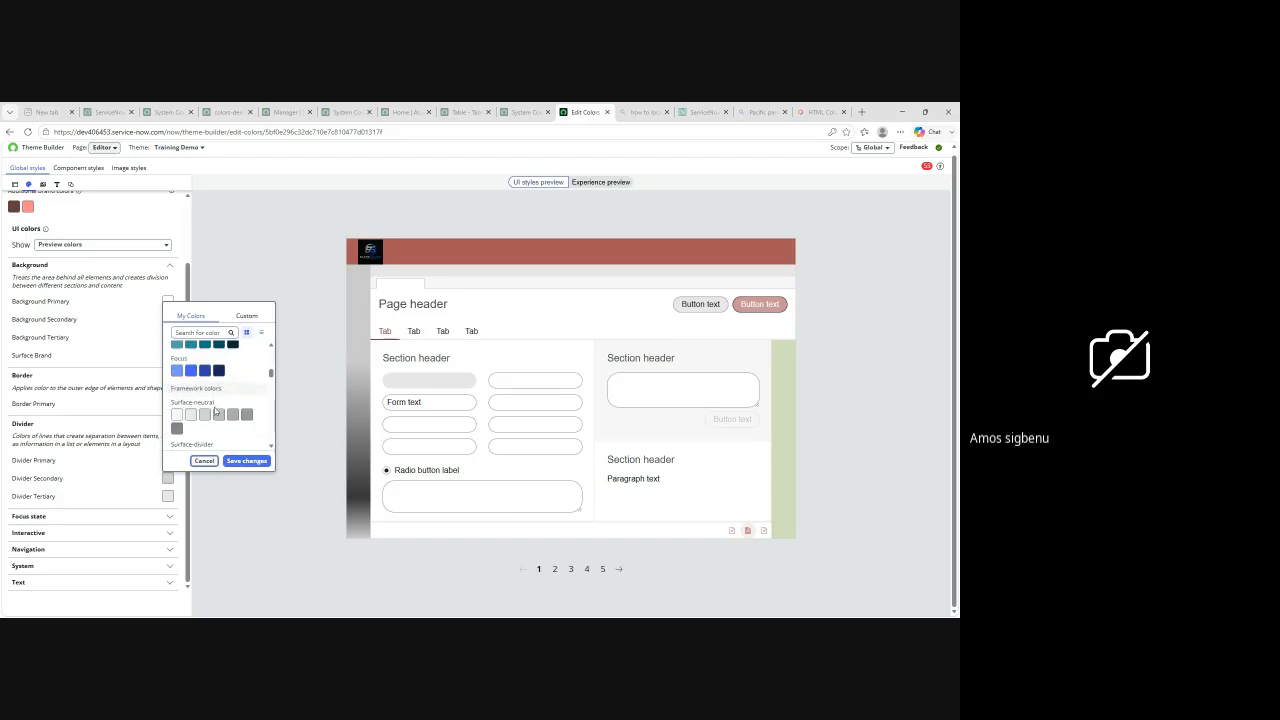
scroll(216, 412, down, 1)
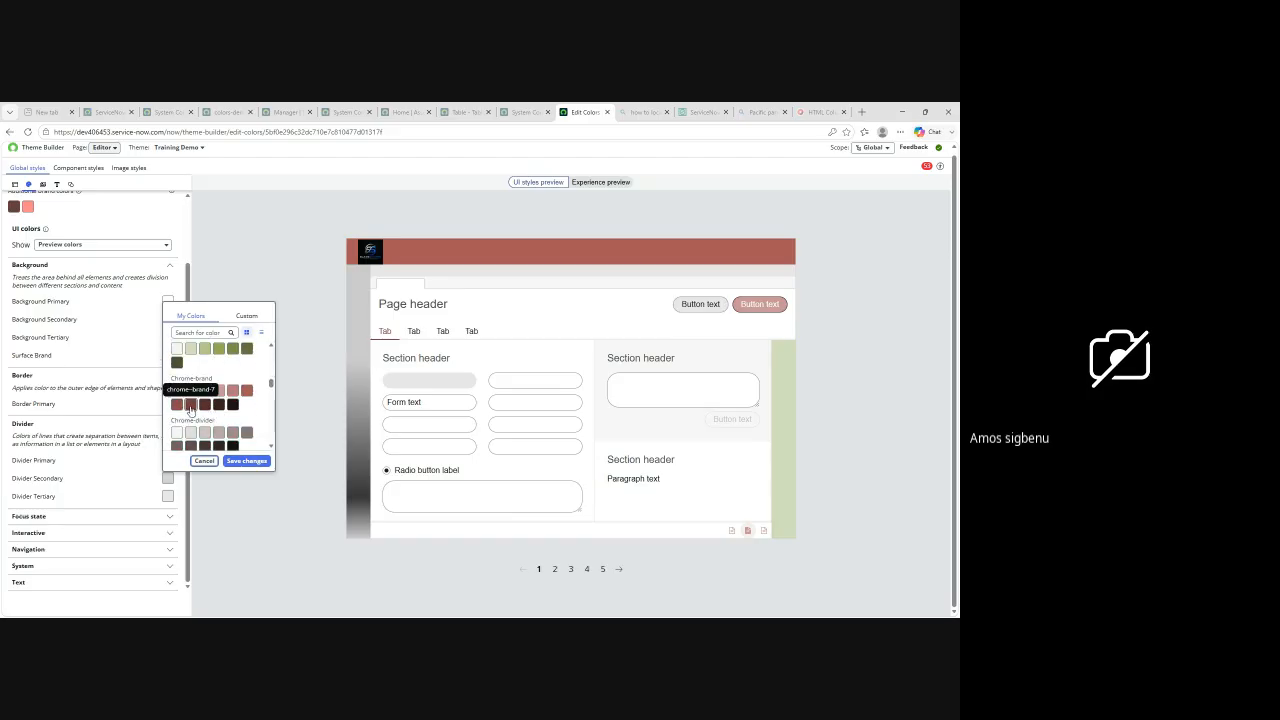
scroll(210, 405, down, 3)
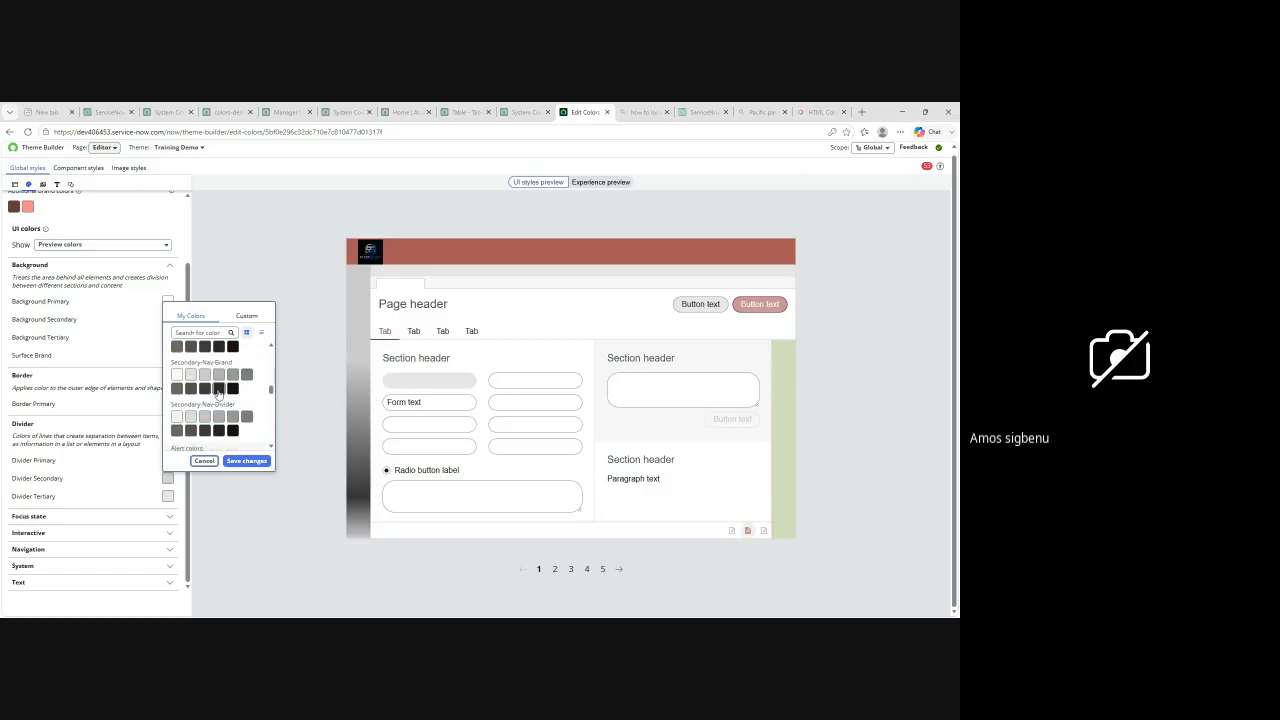
click(218, 390)
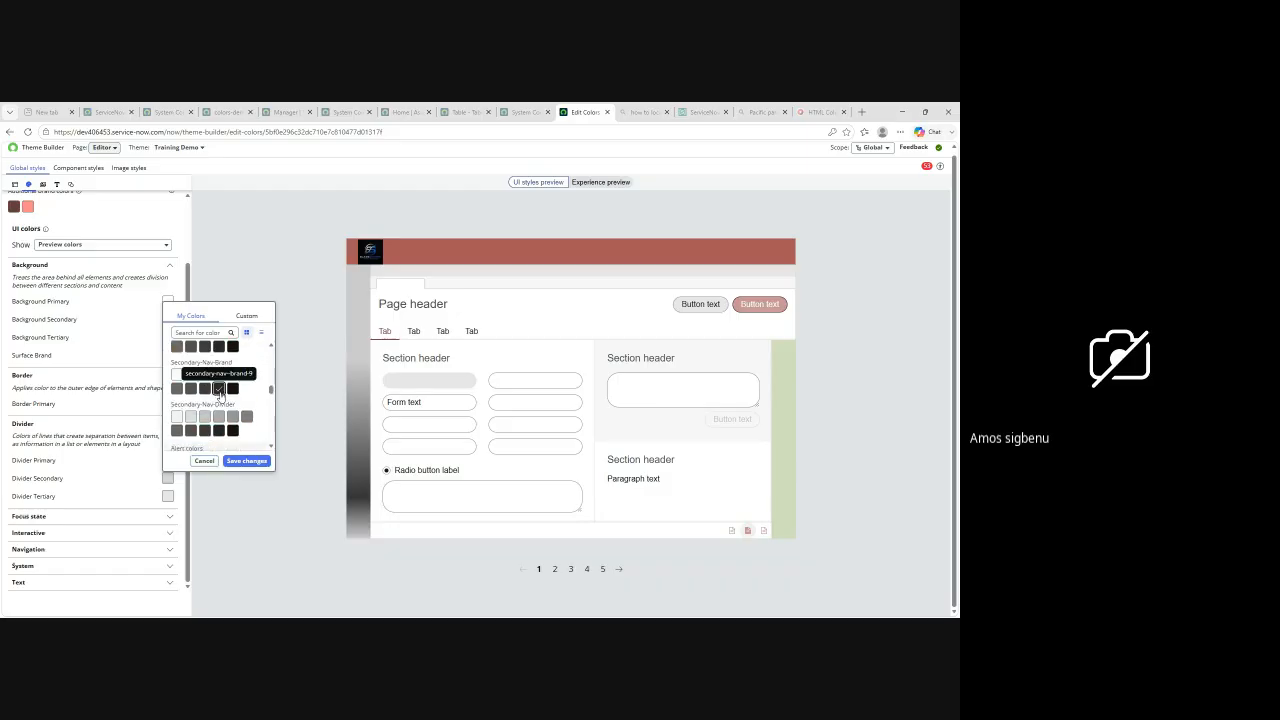
click(246, 461)
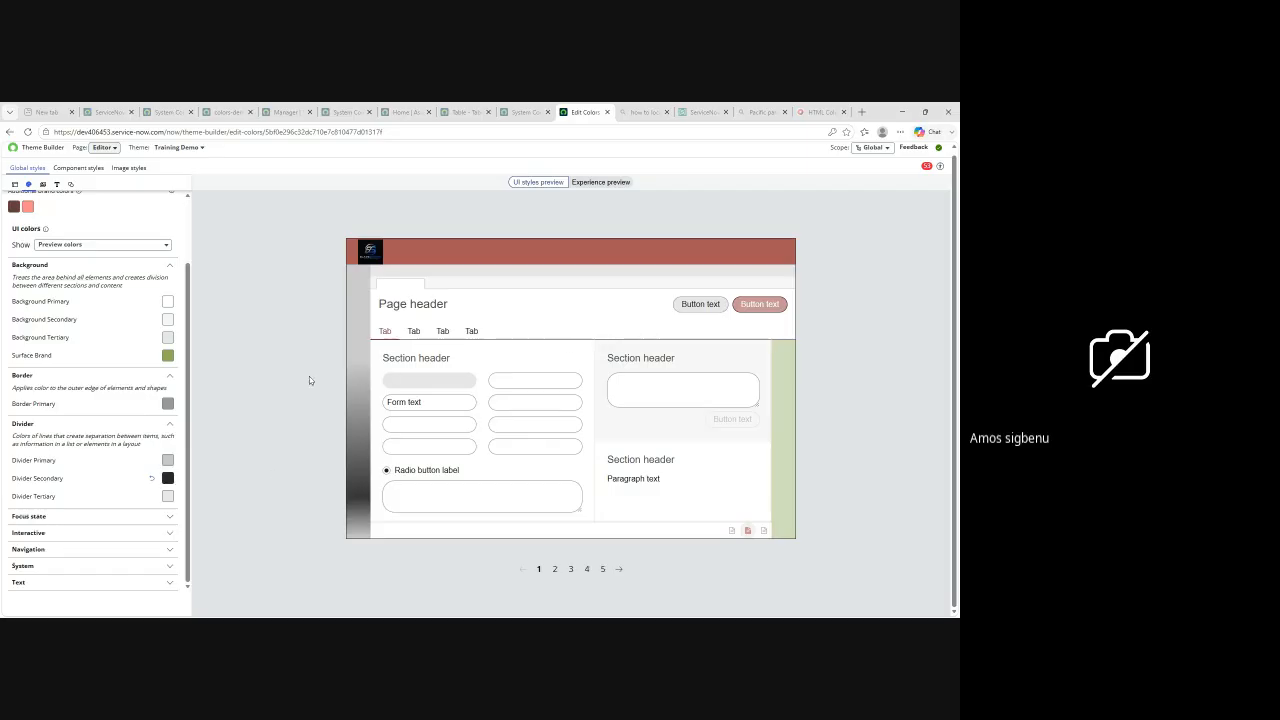
Step: Expand the Focus state color group and look over its colors alongside the other UI colors
click(111, 514)
scroll(128, 495, down, 1)
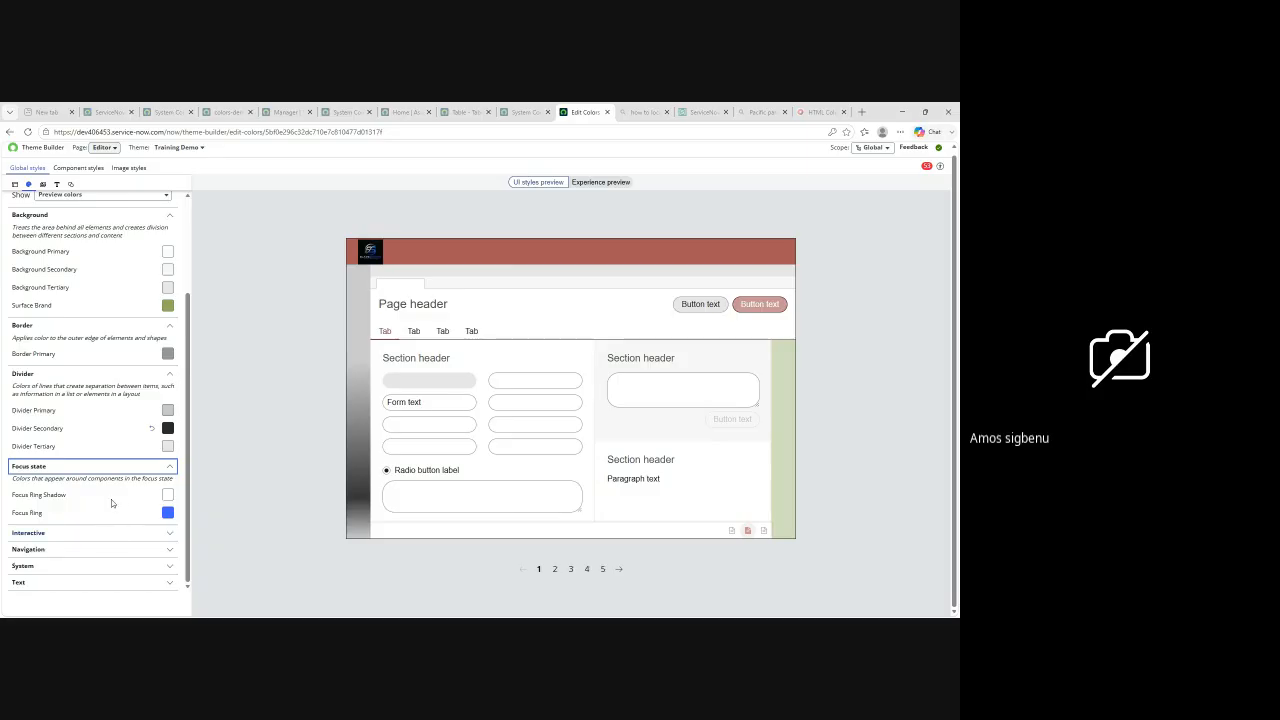
scroll(120, 485, up, 1)
scroll(123, 479, up, 3)
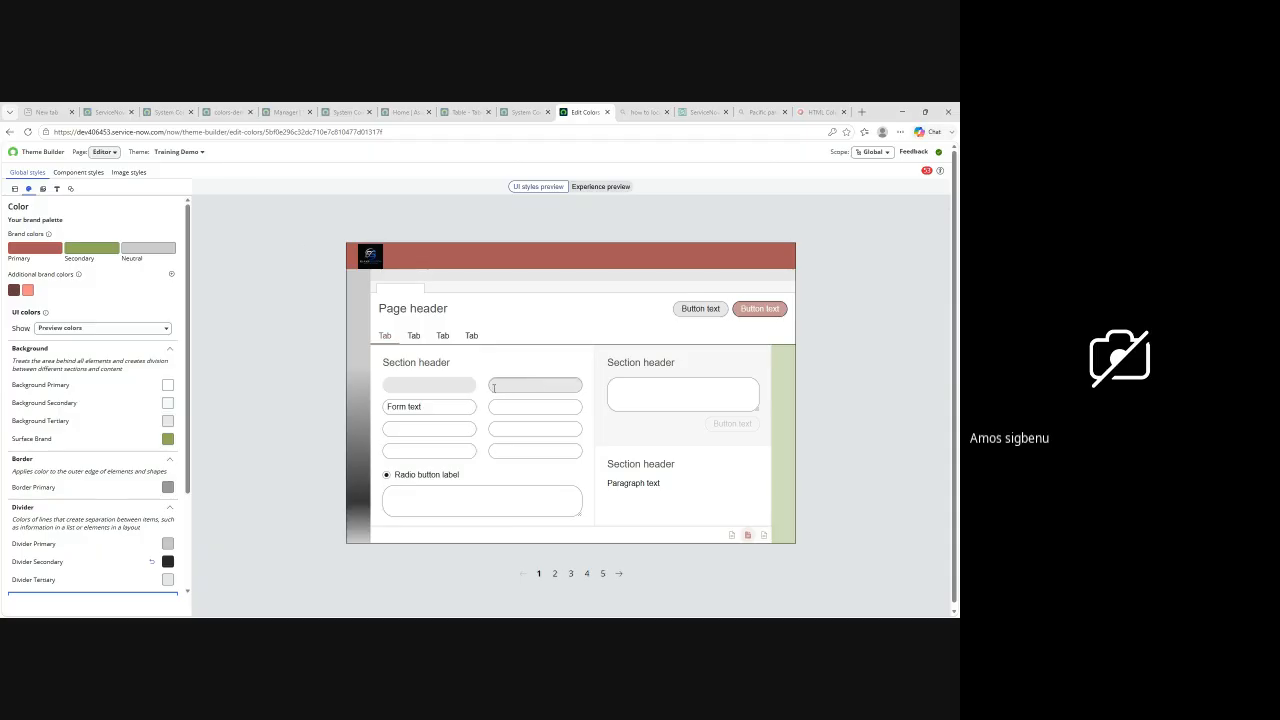
Step: Go through the pages of the UI styles preview up to page 5 to check the theme's colors
scroll(599, 430, down, 1)
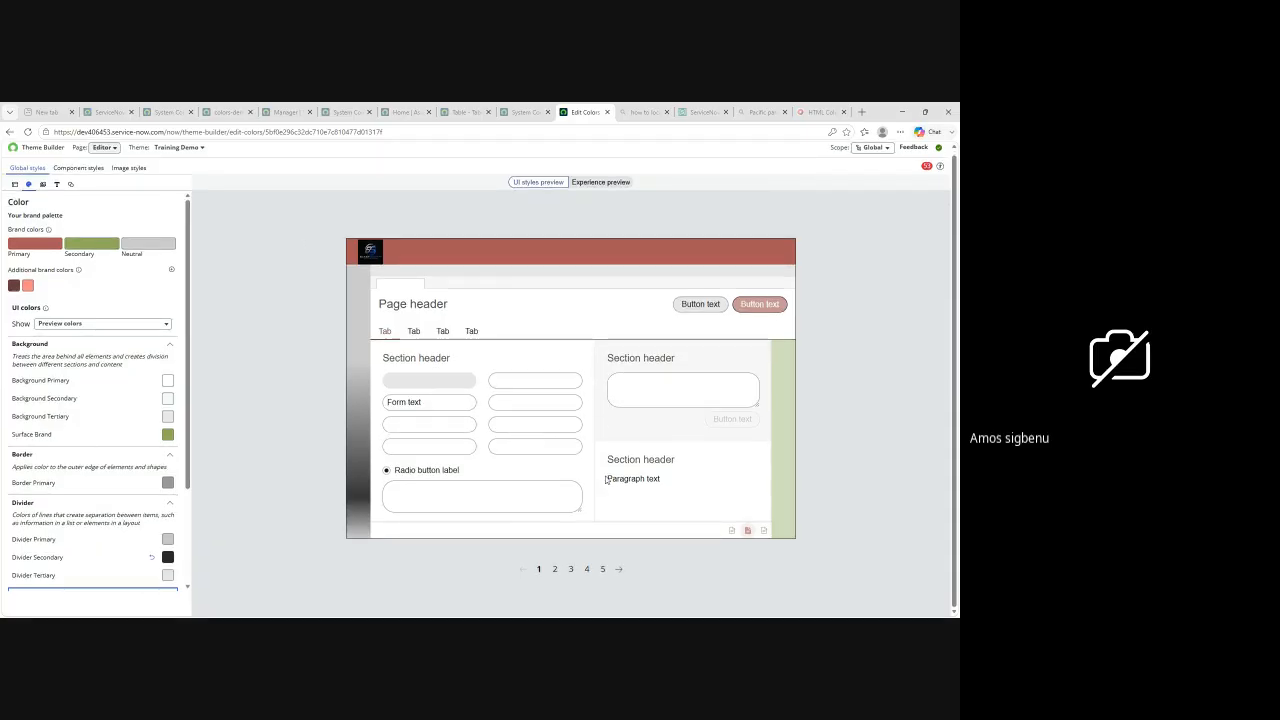
click(619, 569)
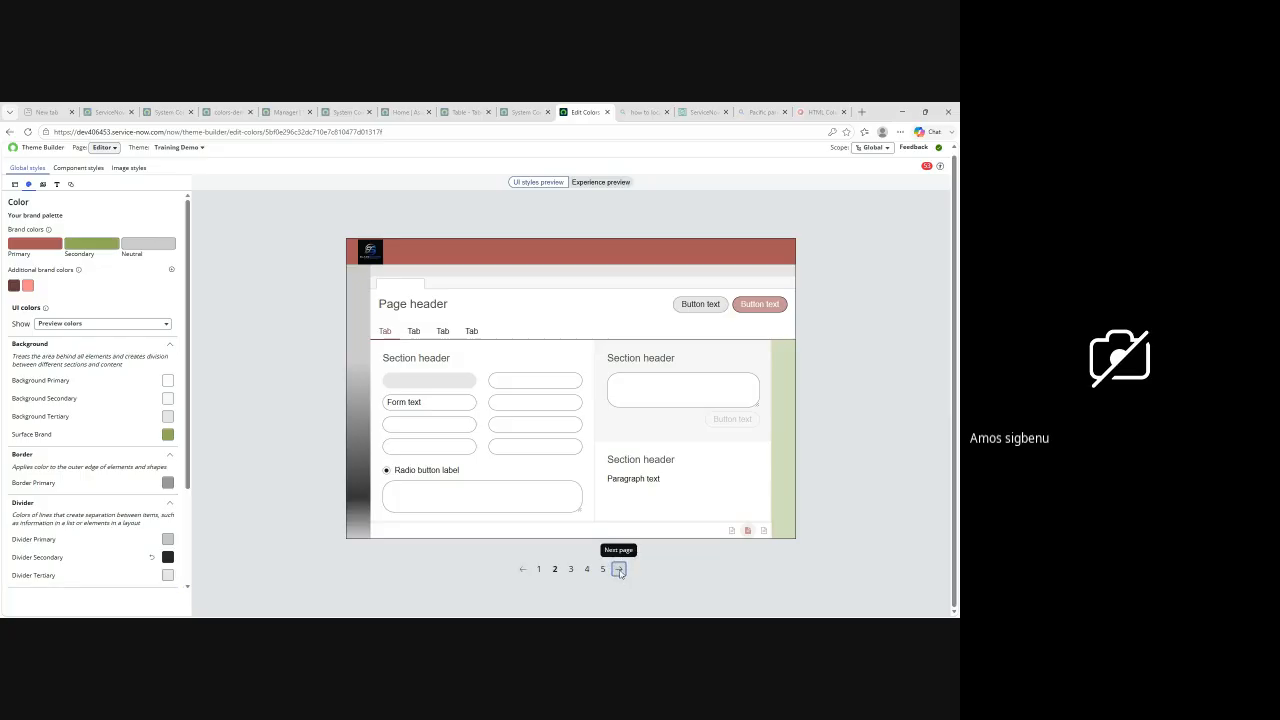
click(619, 569)
click(619, 569)
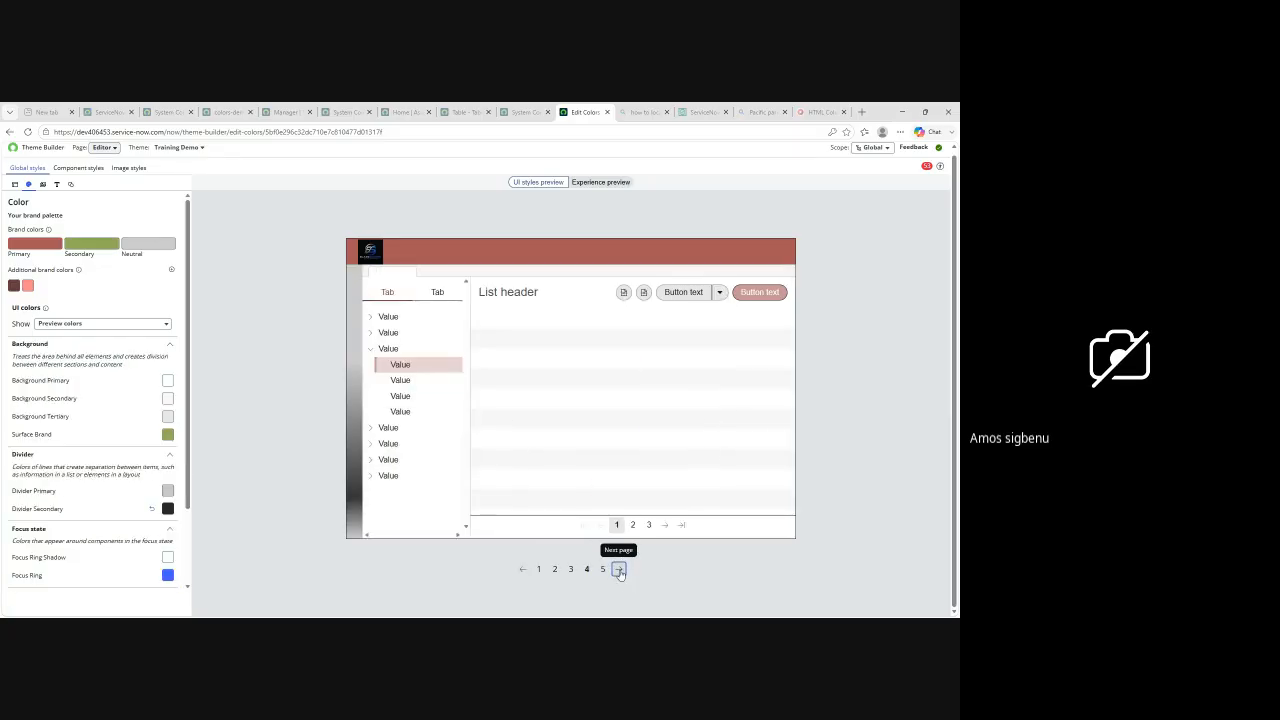
click(619, 569)
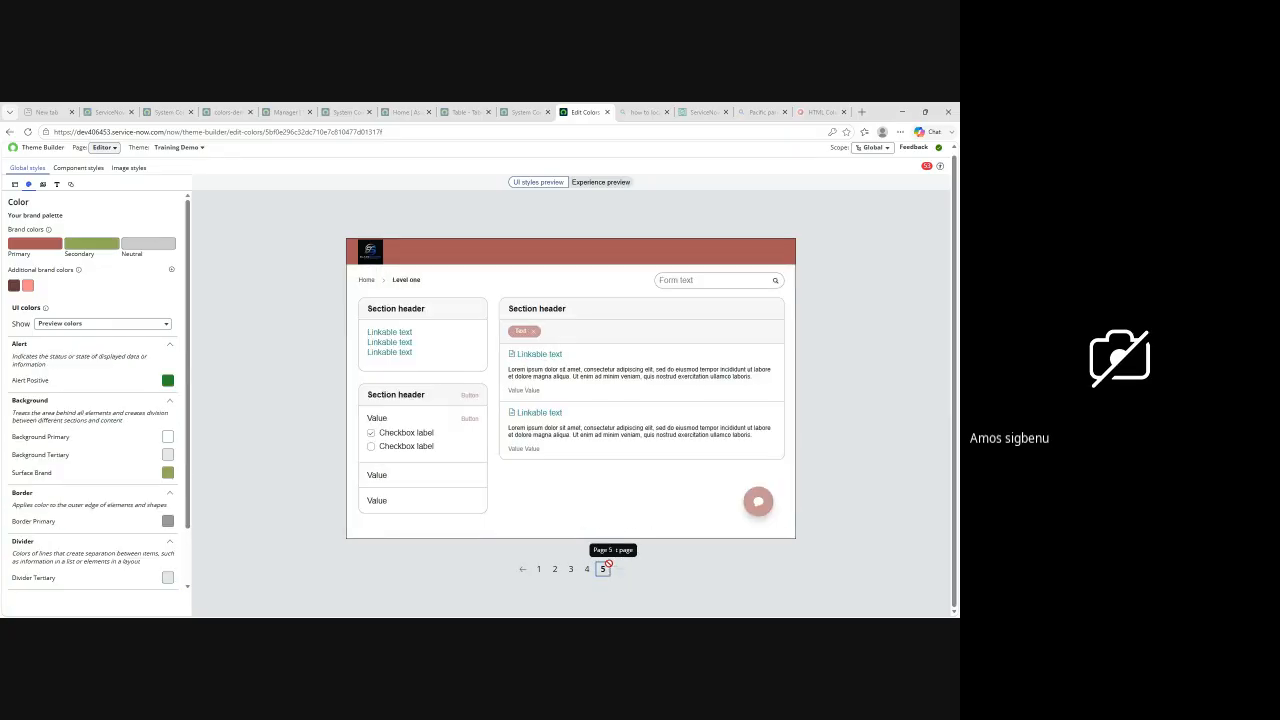
Step: Open the theme manager page and publish the unpublished Training Demo theme for all web experiences
click(114, 149)
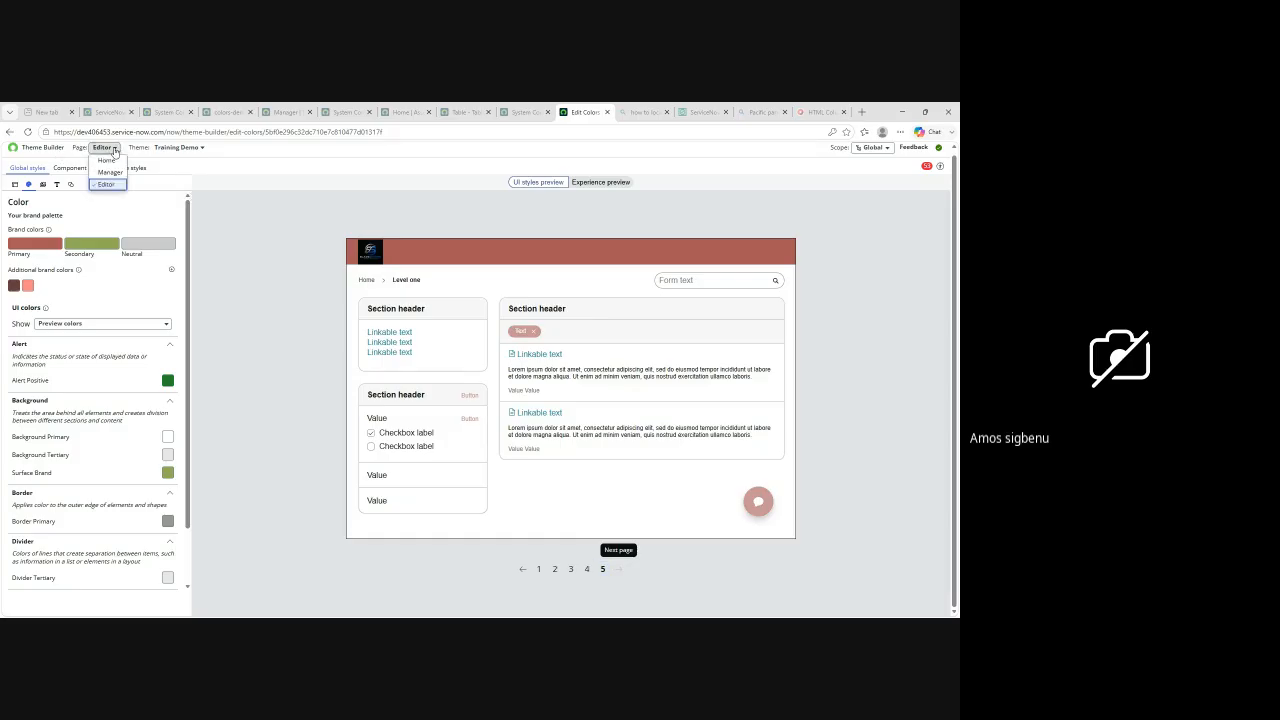
click(110, 173)
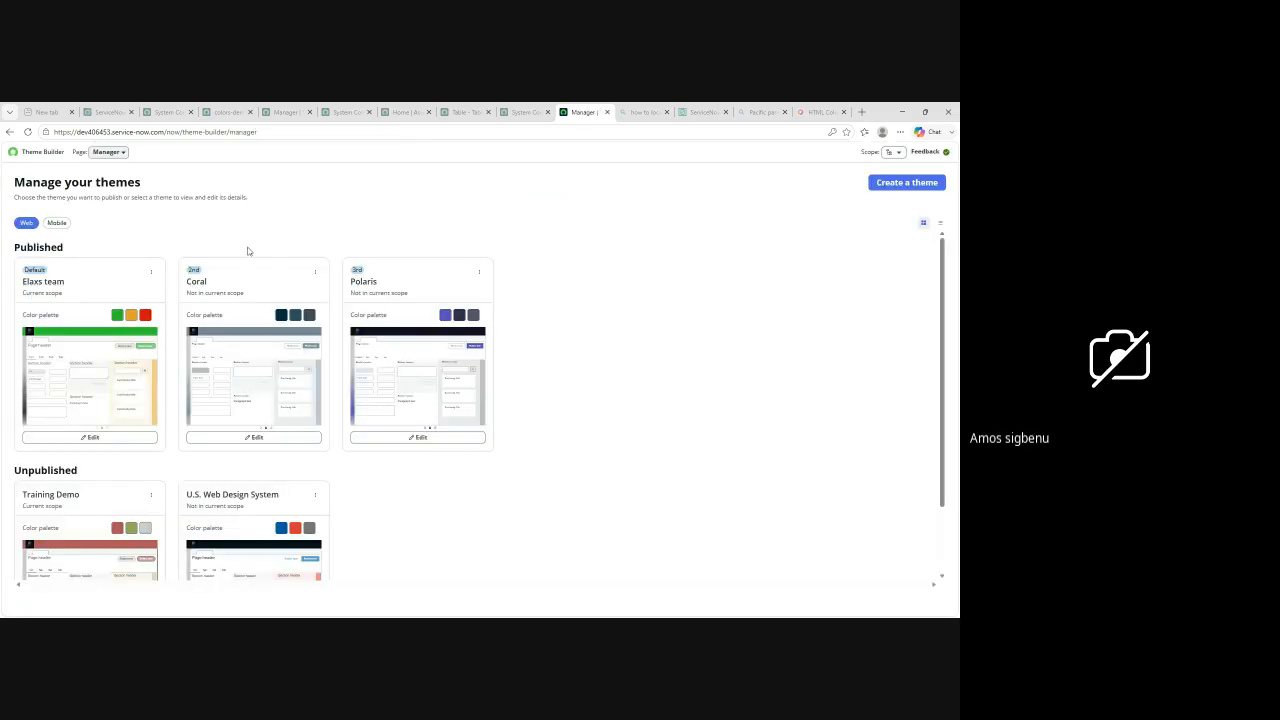
scroll(253, 293, down, 1)
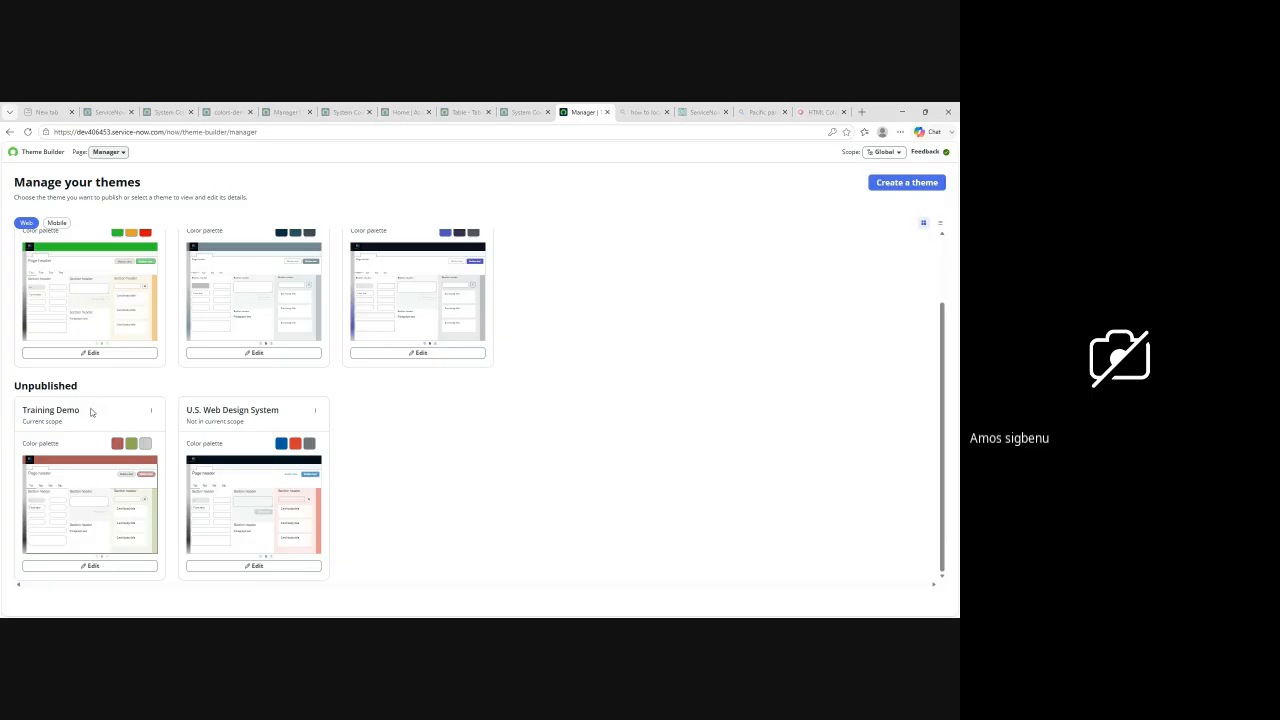
click(152, 413)
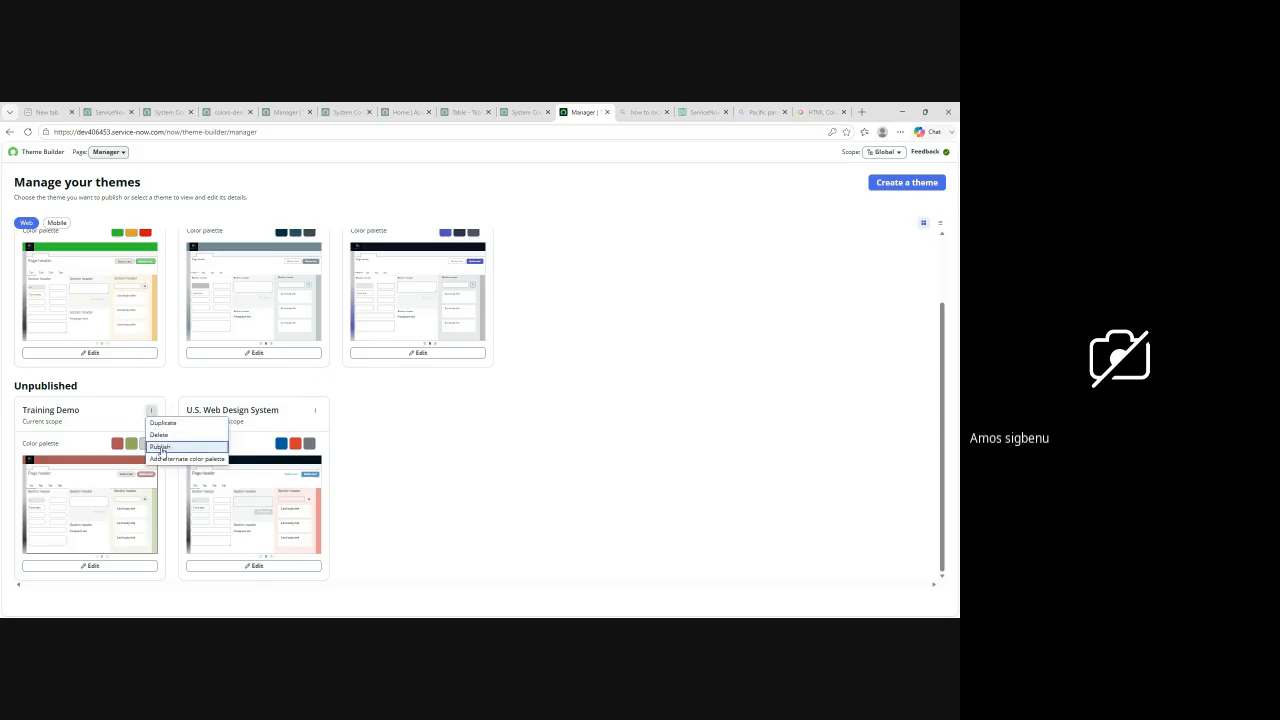
click(161, 447)
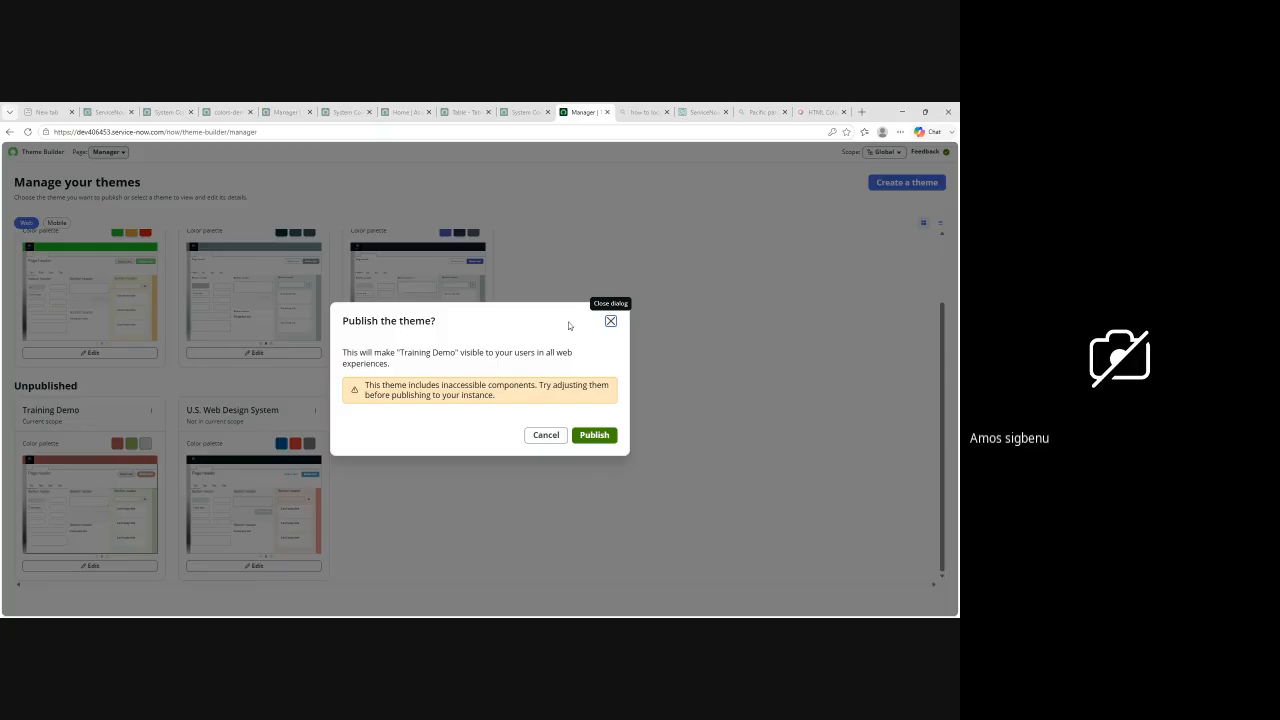
click(595, 436)
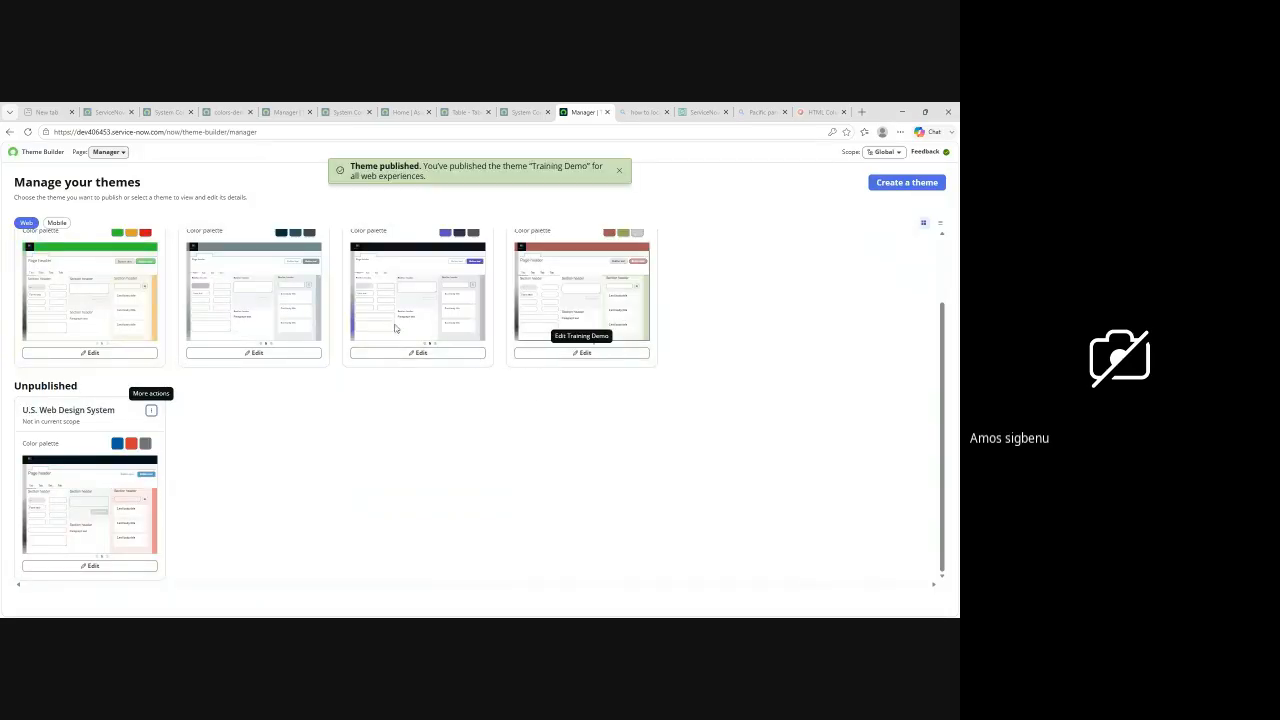
Step: Mark the published Training Demo theme as the default theme
scroll(405, 350, up, 1)
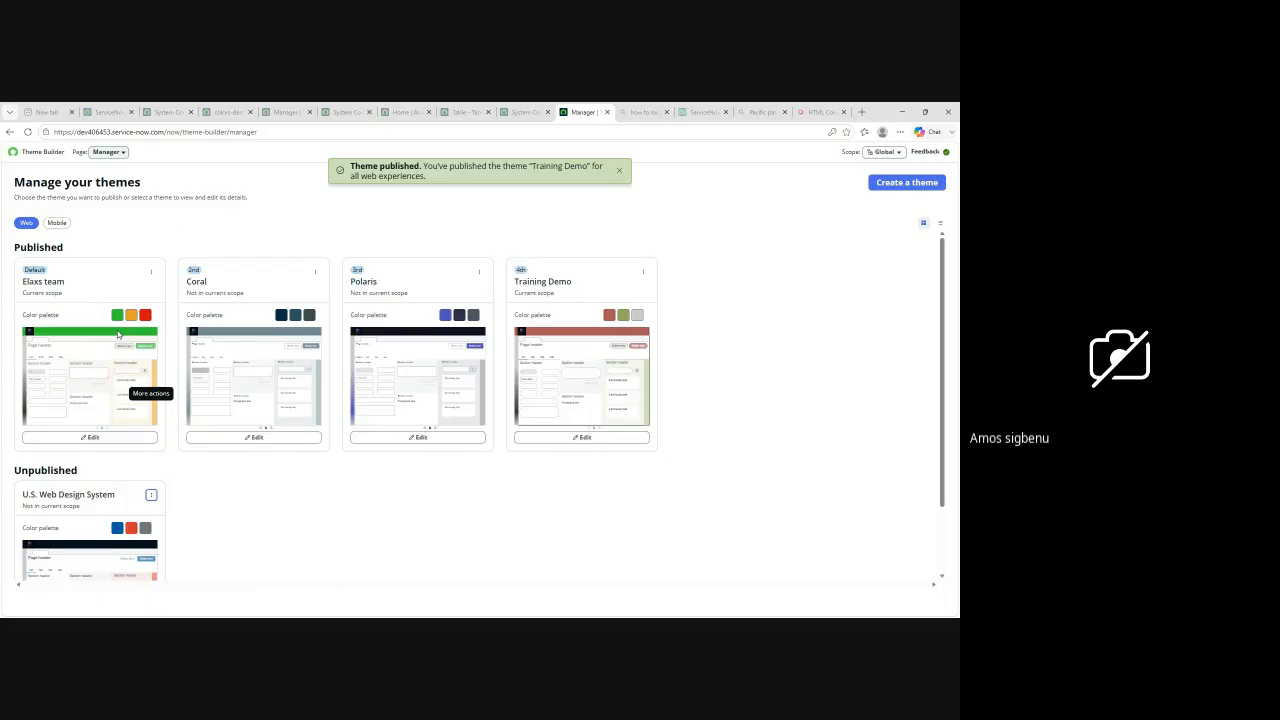
click(643, 274)
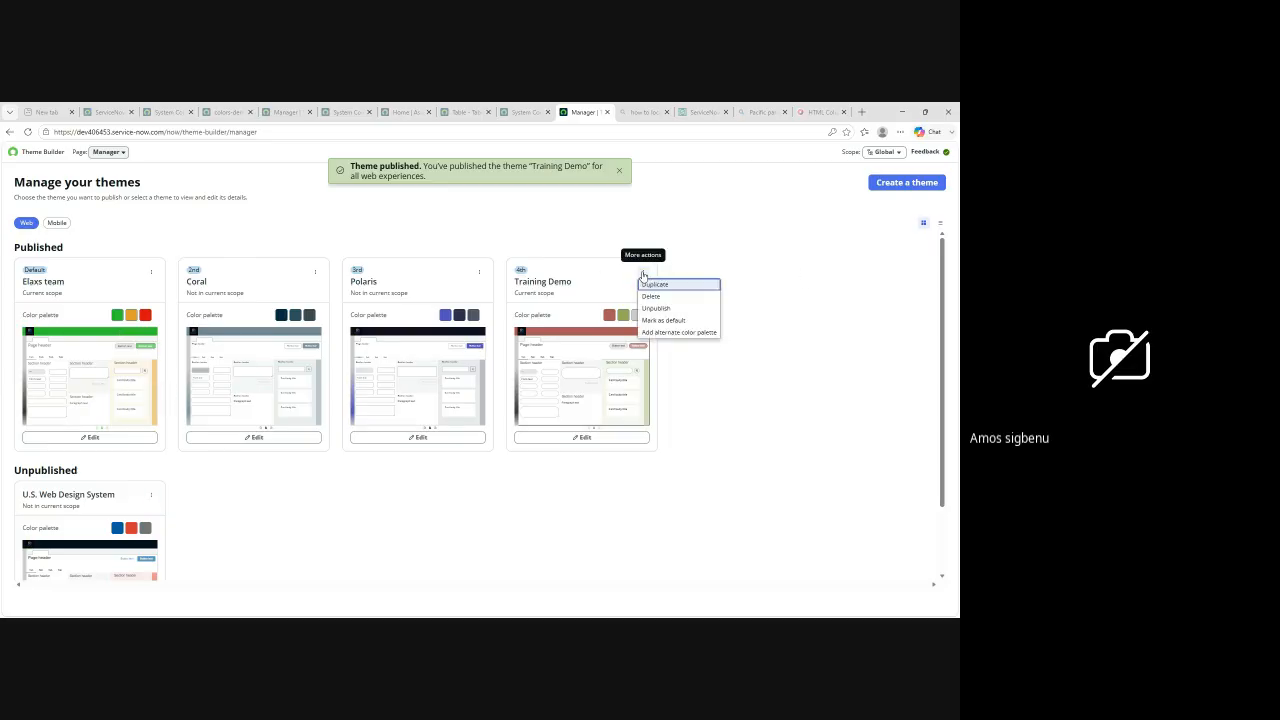
click(664, 321)
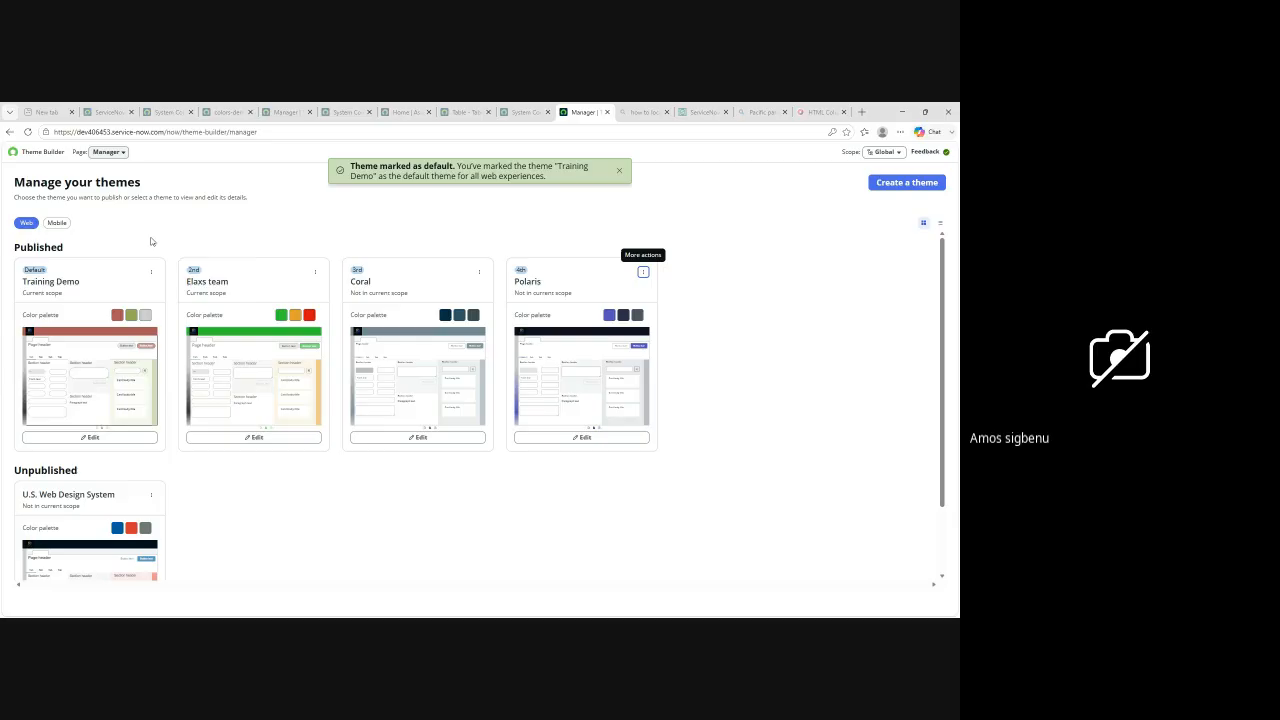
Step: Reload the theme manager and the already open System Configuration UI16 page so the new default theme is applied
click(28, 133)
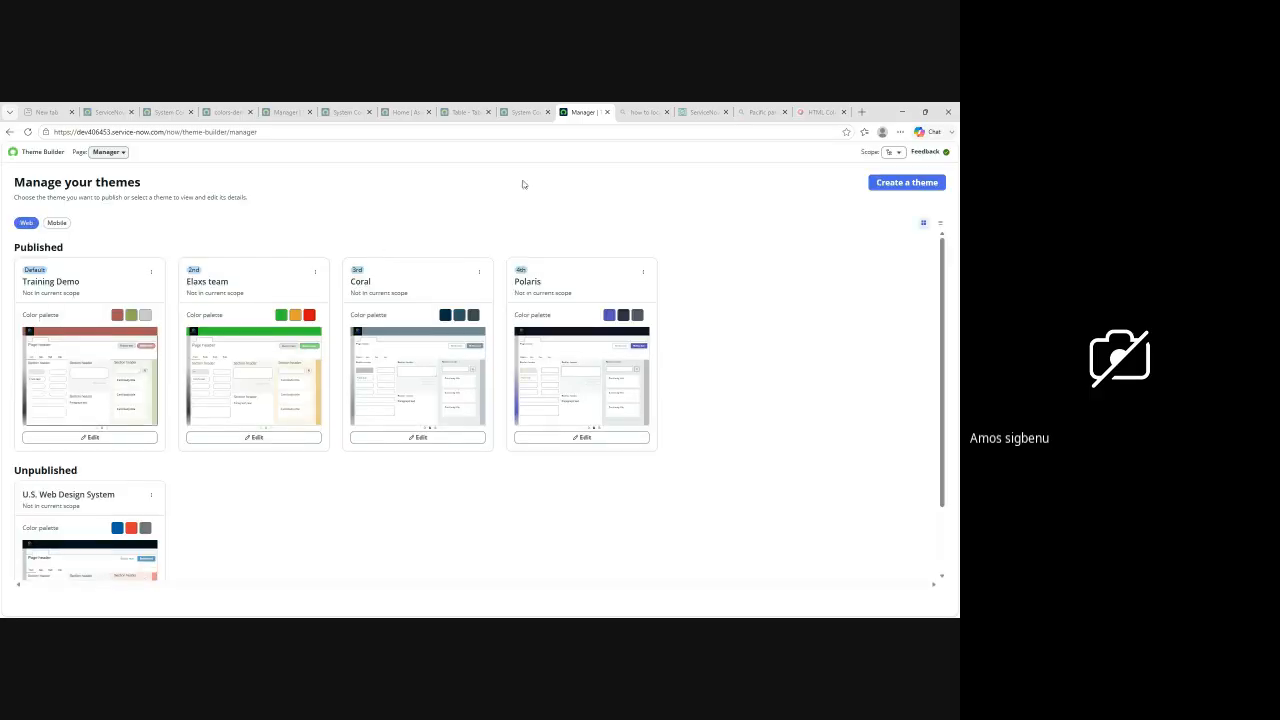
click(521, 113)
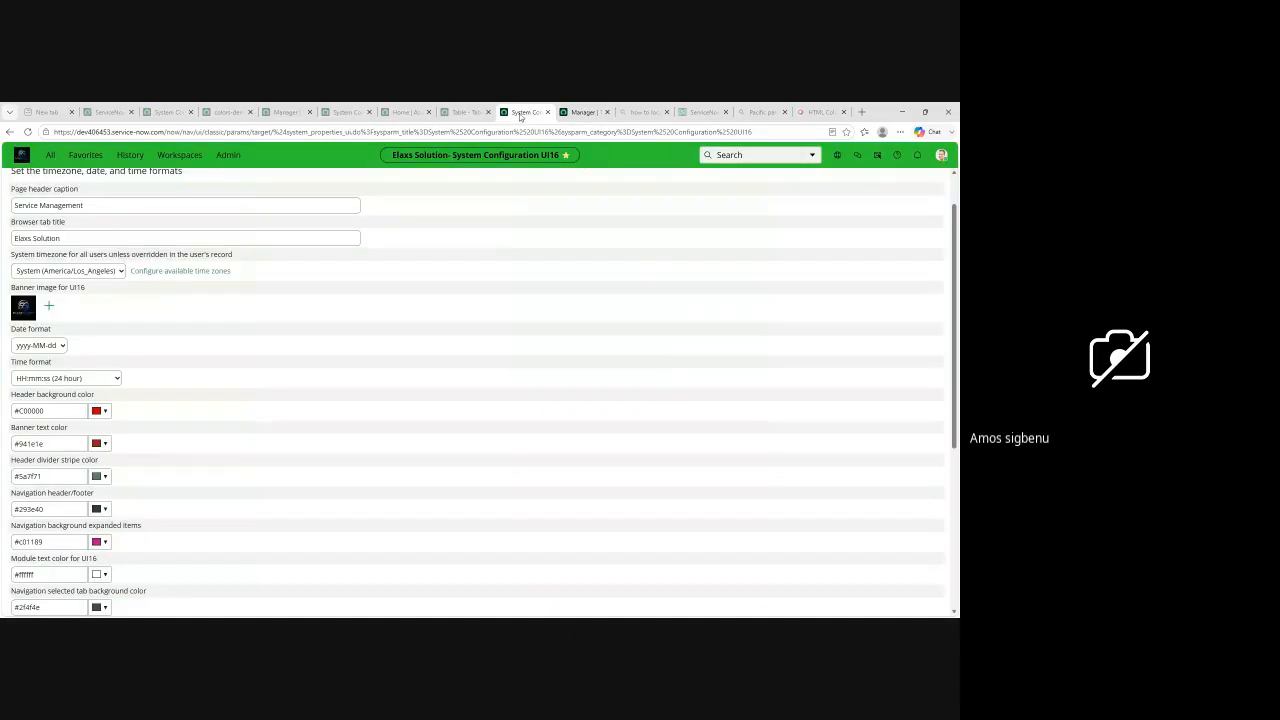
click(28, 131)
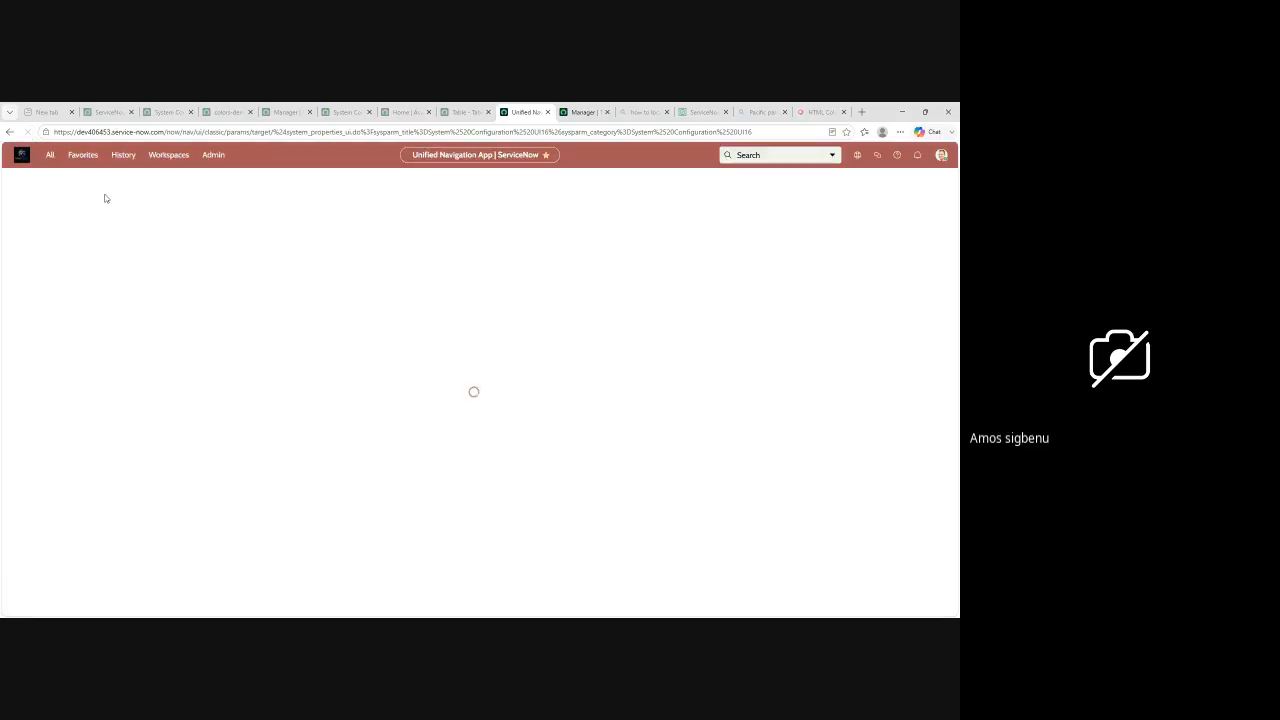
Step: Check how the applied theme looks in the full navigation list and across the System Configuration UI16 properties
click(49, 160)
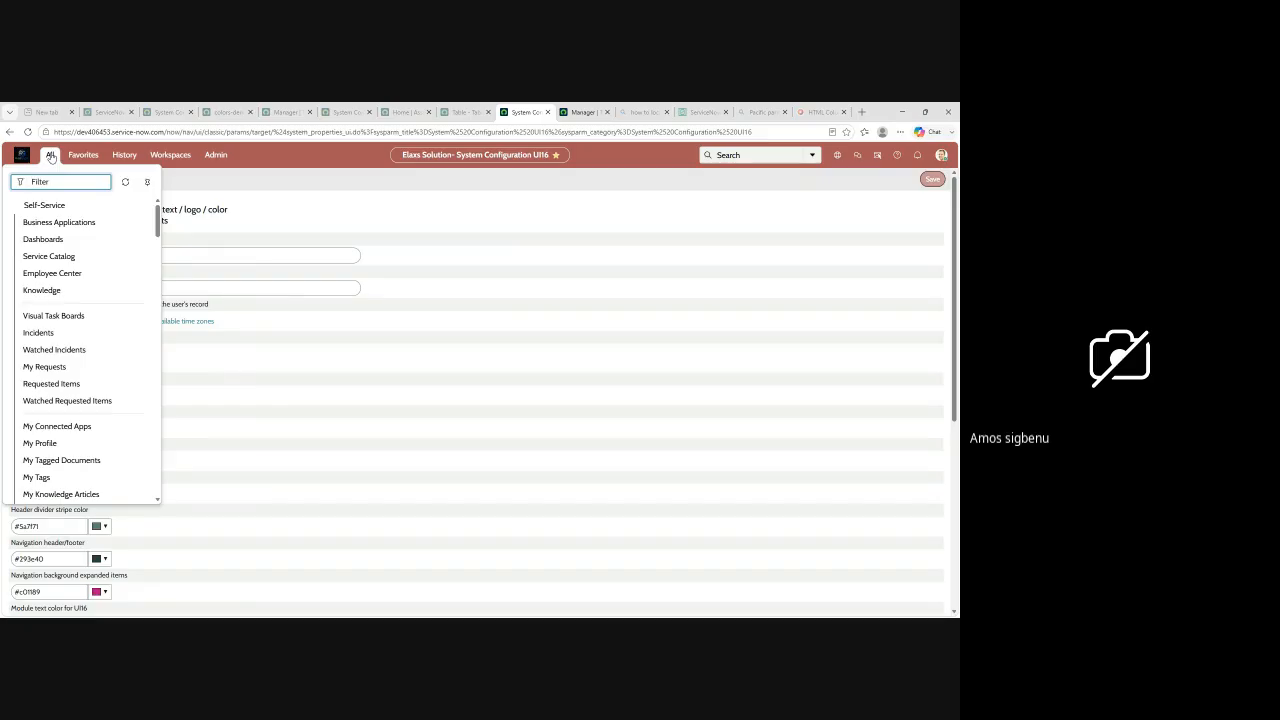
click(50, 158)
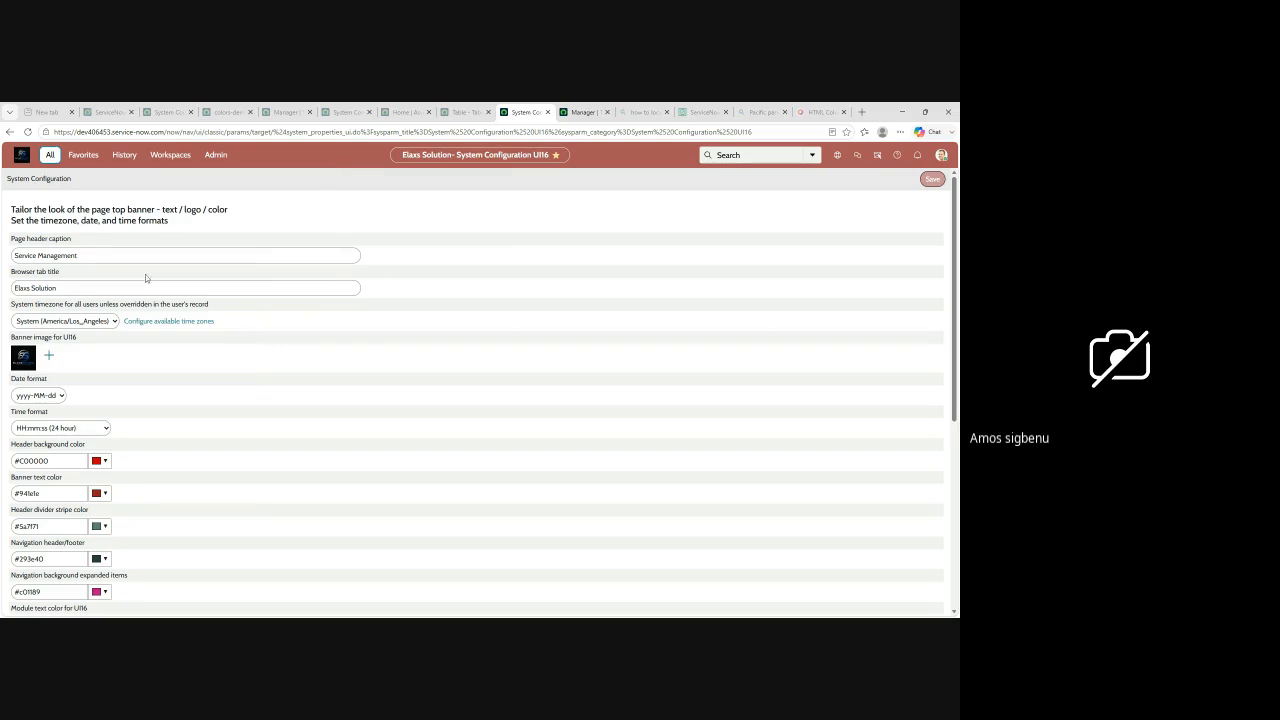
scroll(168, 300, down, 1)
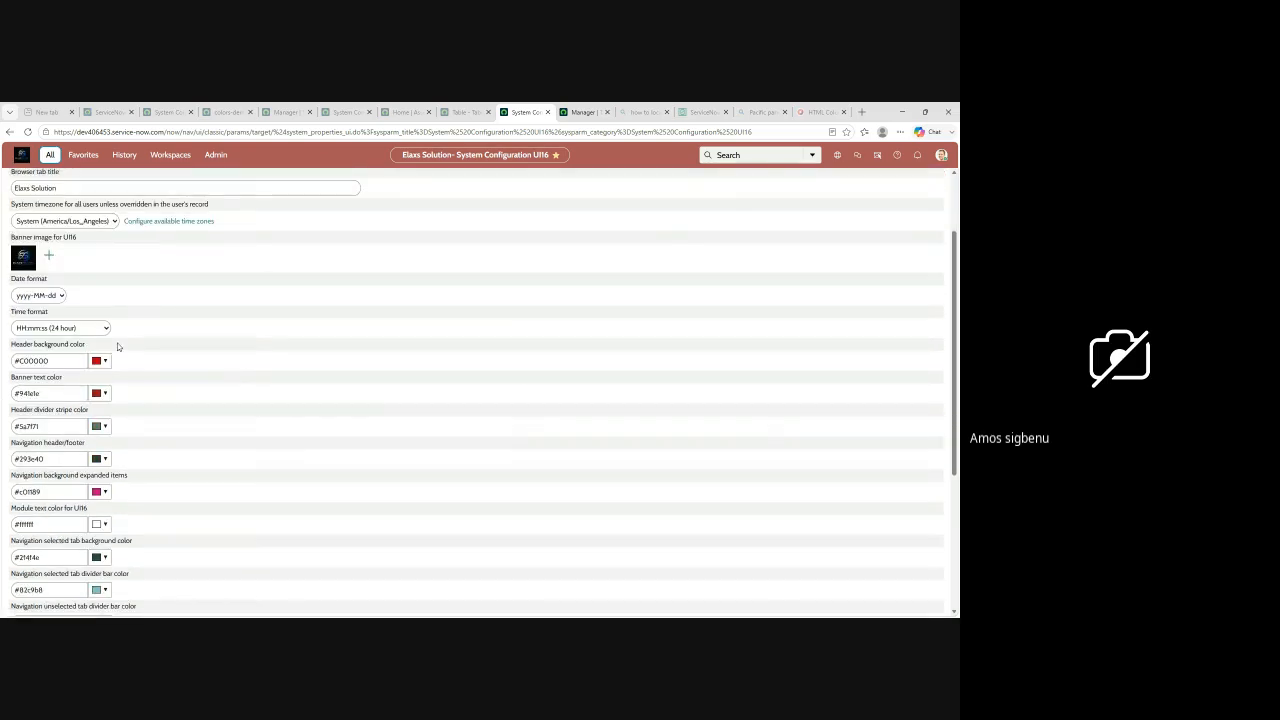
scroll(74, 420, down, 3)
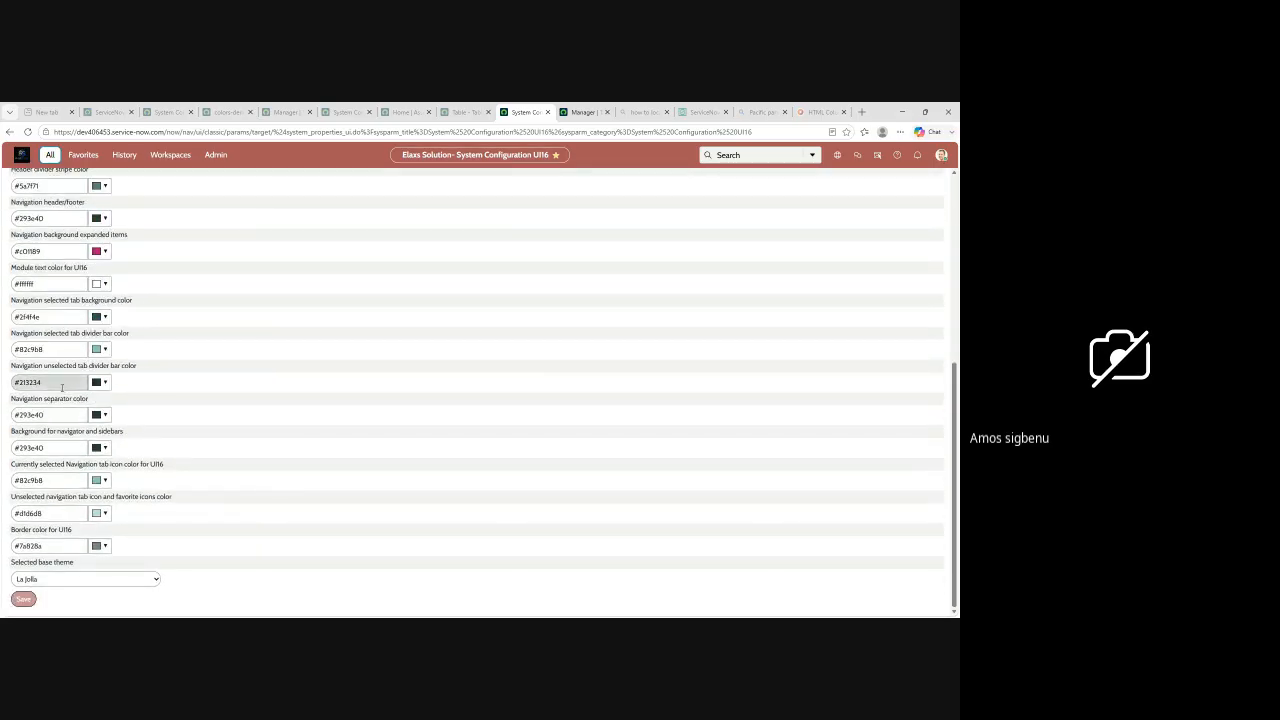
scroll(263, 314, up, 5)
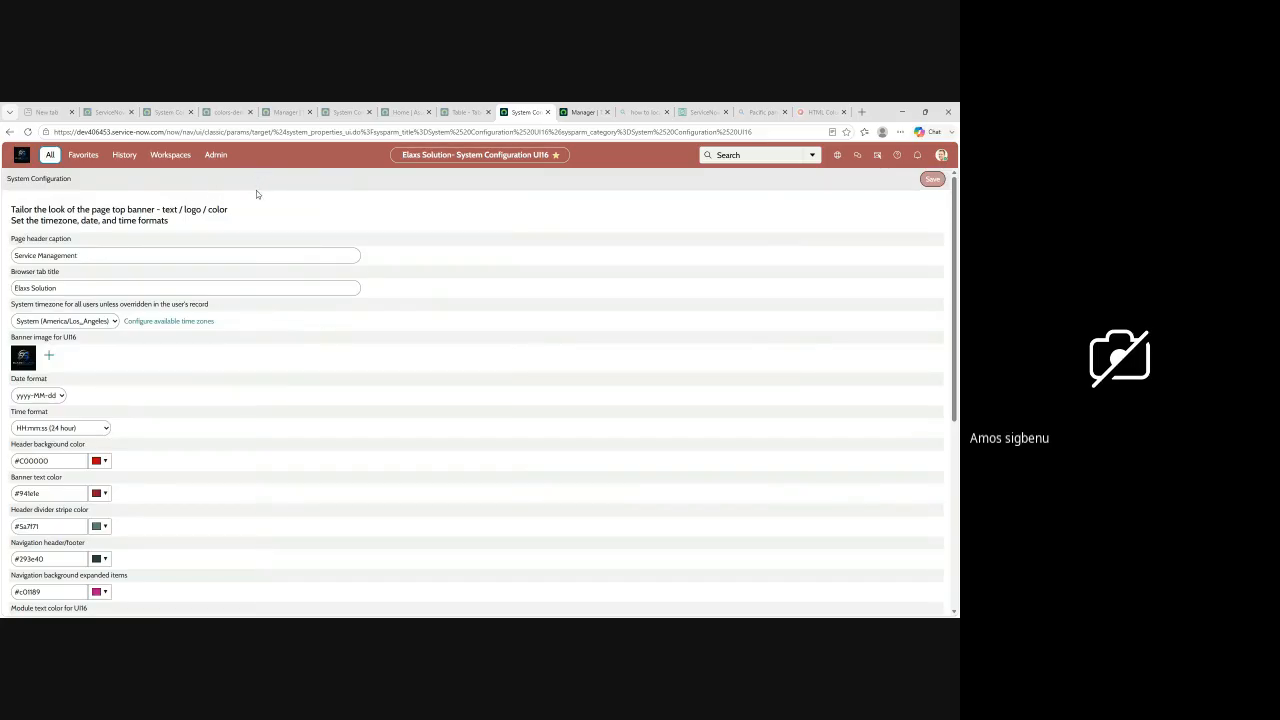
scroll(225, 275, down, 2)
scroll(250, 251, up, 1)
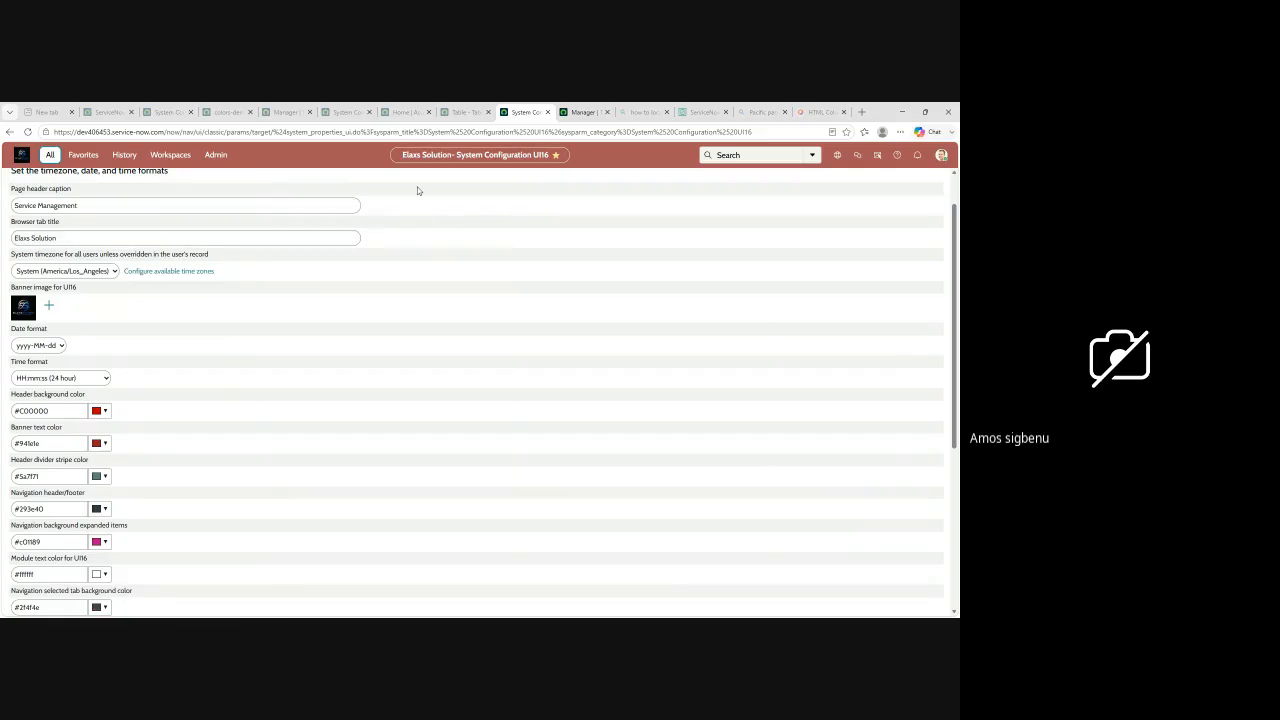
Step: Filter the full navigation list by "user", and clear the filter
click(50, 158)
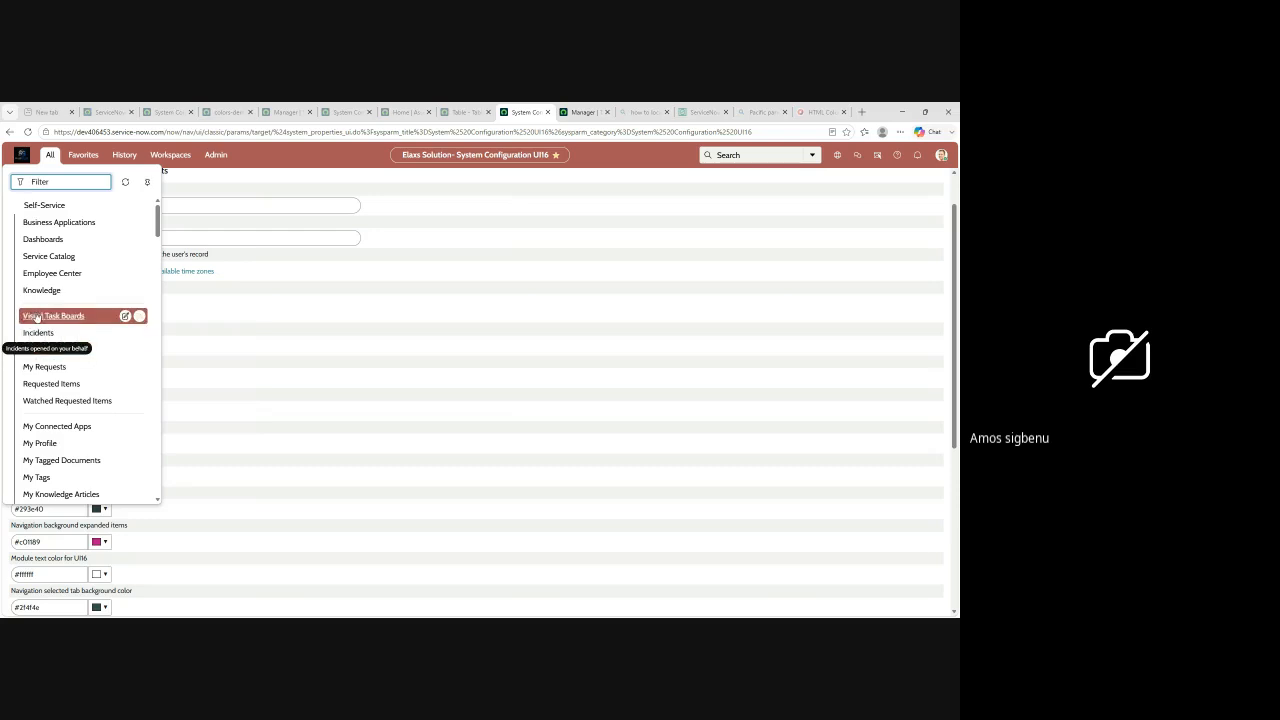
text(us)
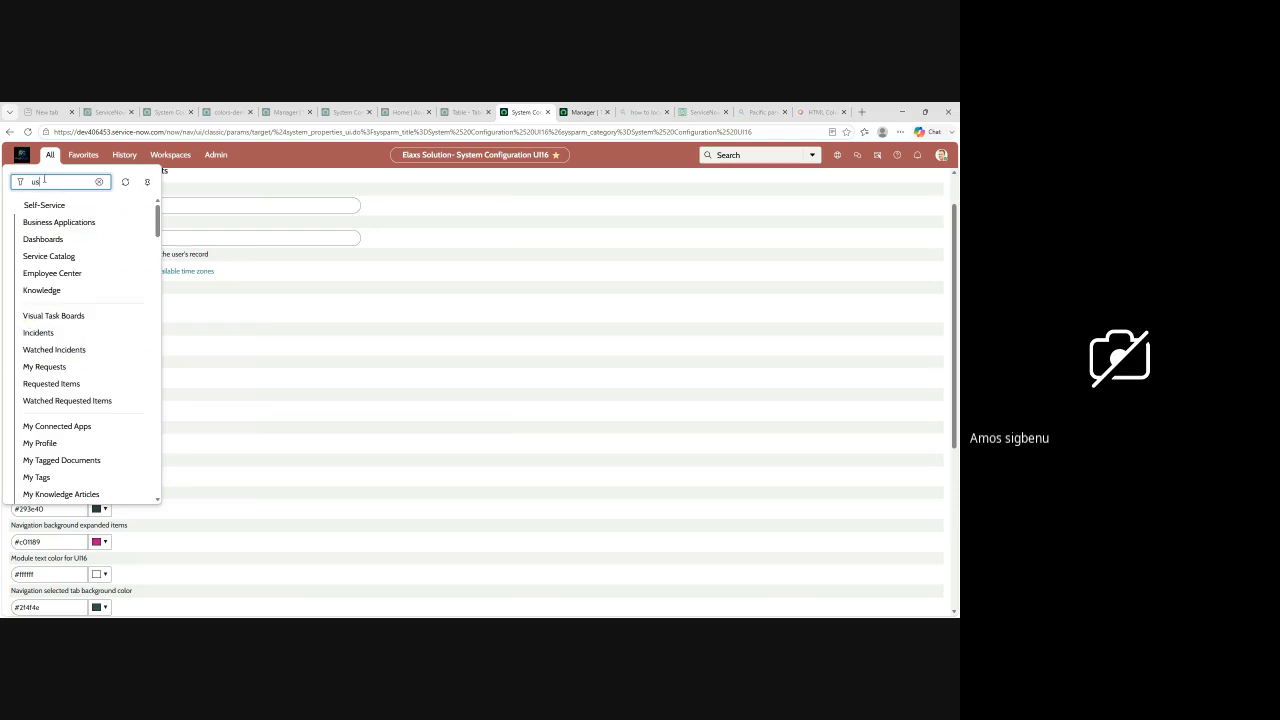
text(er)
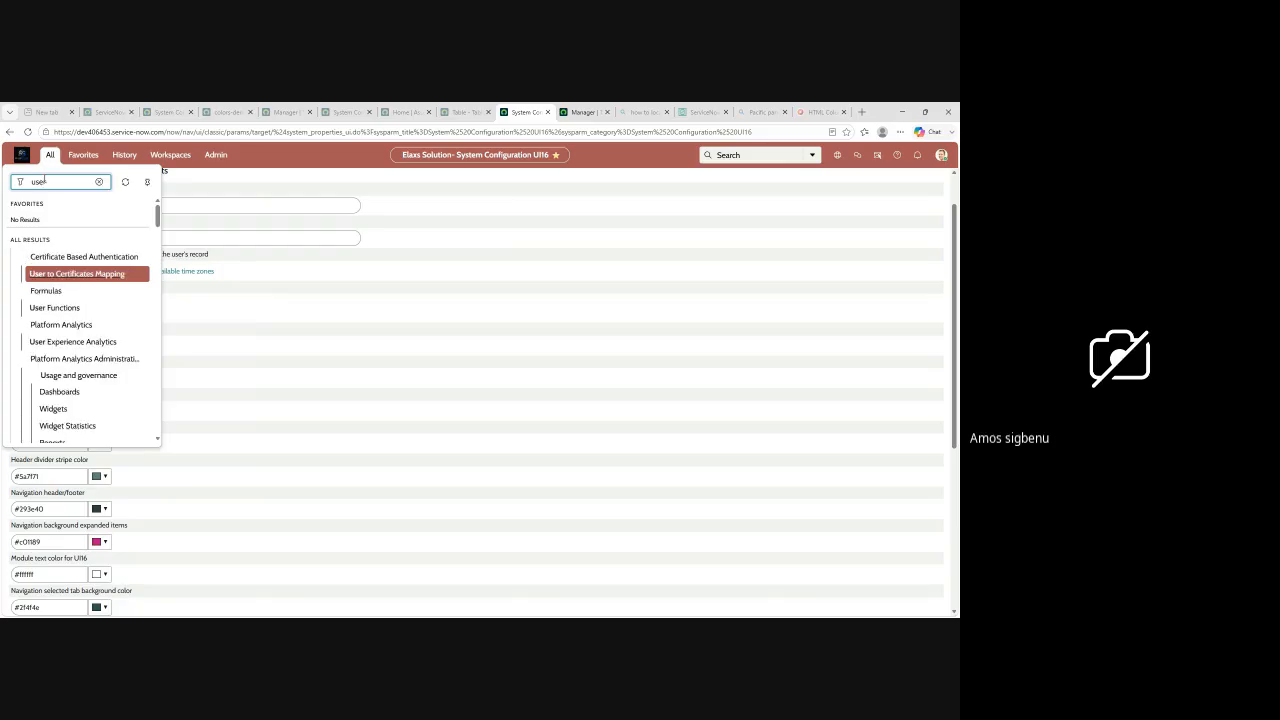
key(BackSpace)
key(BackSpace)
key(BackSpace)
key(BackSpace)
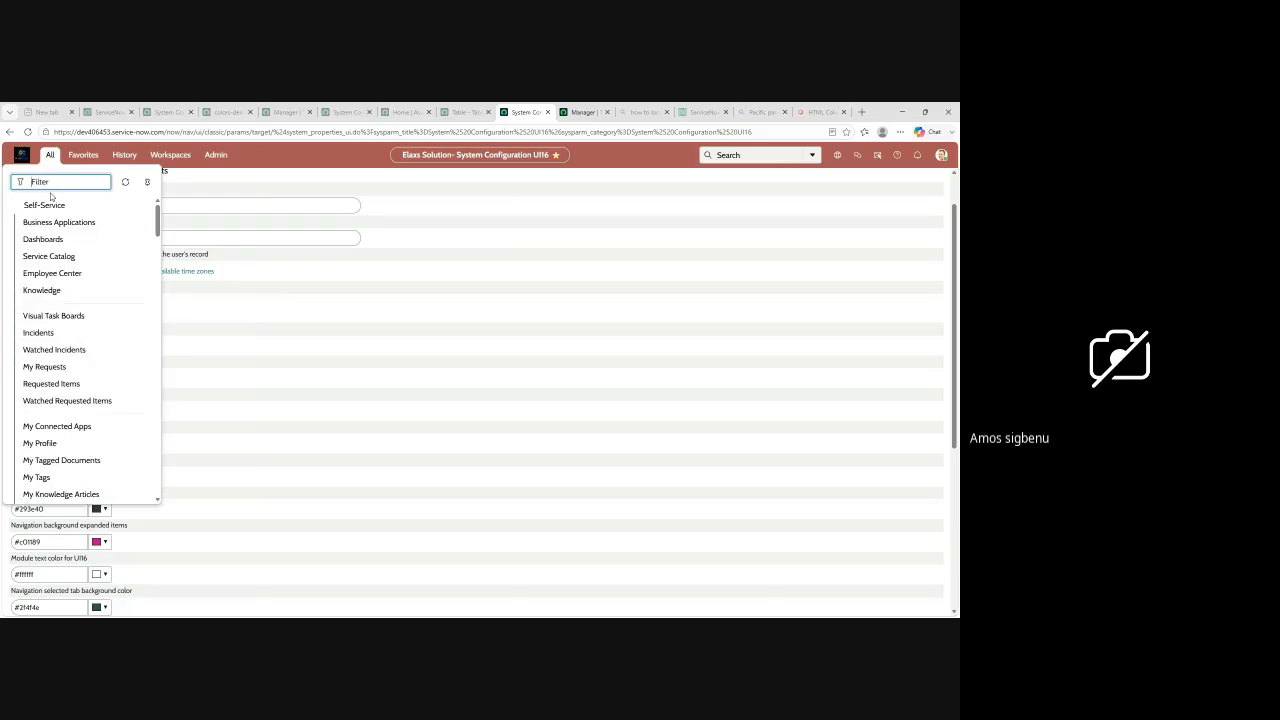
Step: Filter the navigation list by "role" and look through the matching modules
text(role)
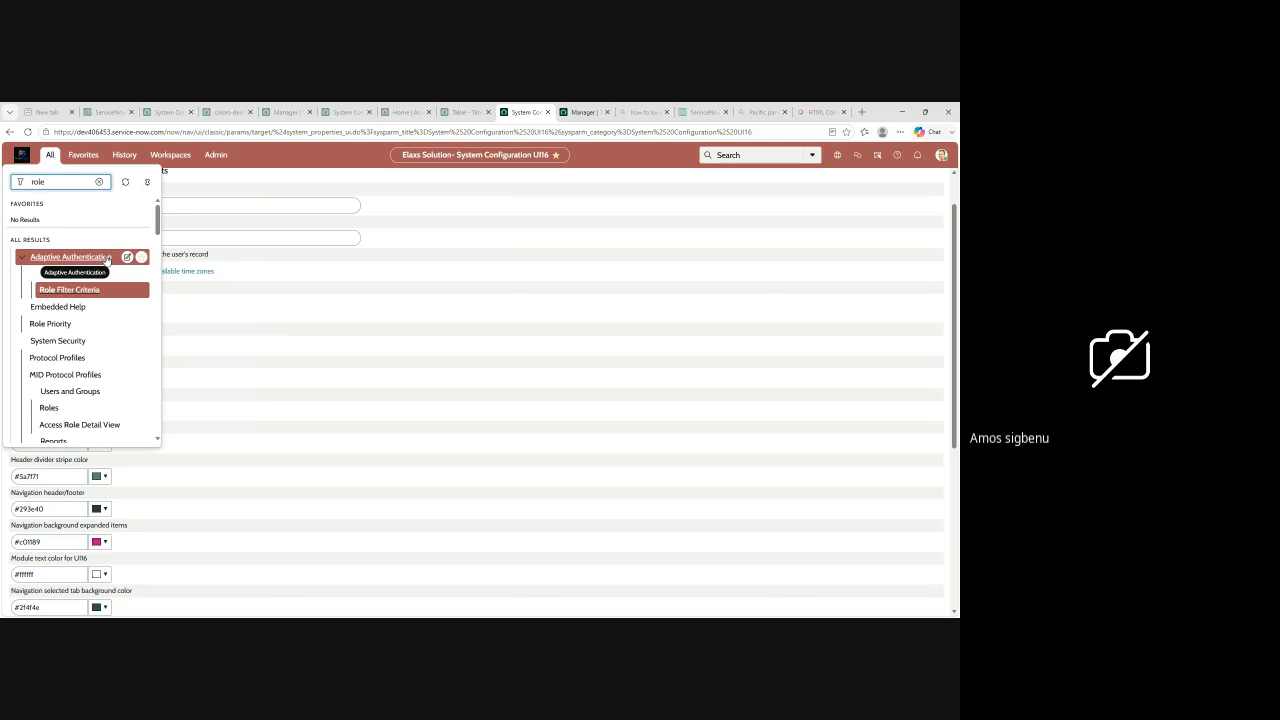
scroll(67, 340, down, 5)
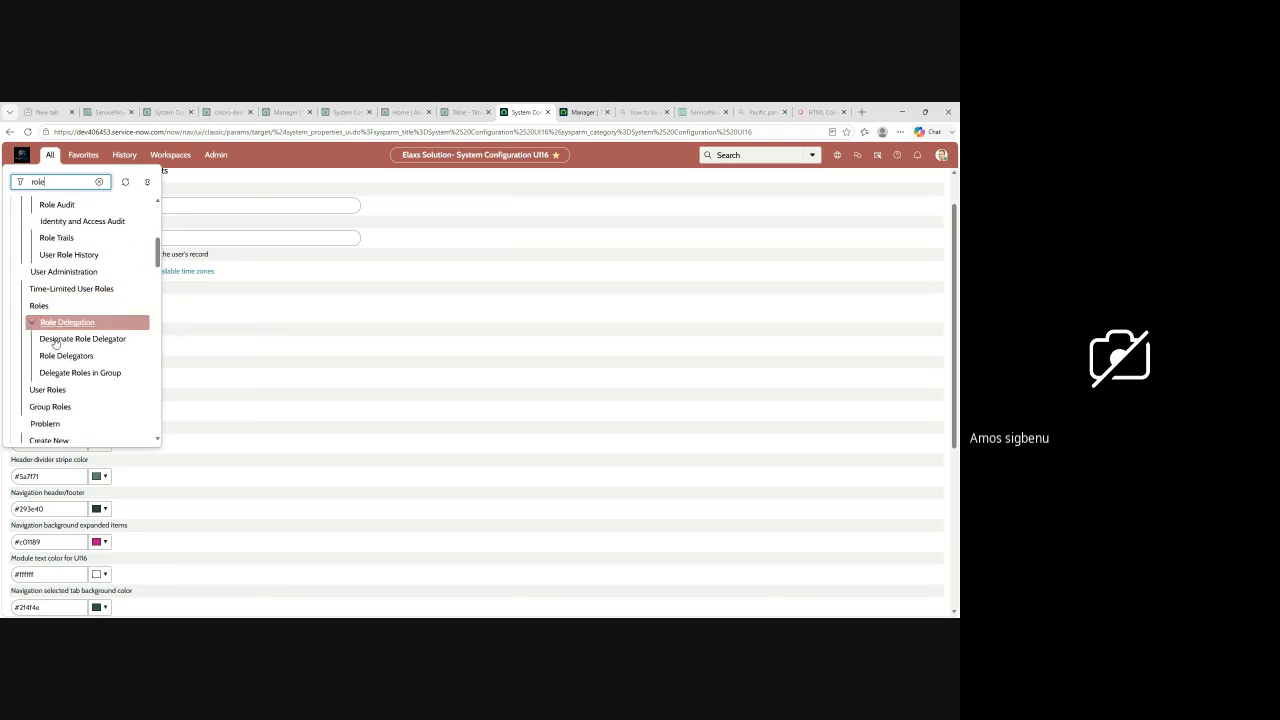
scroll(70, 350, down, 10)
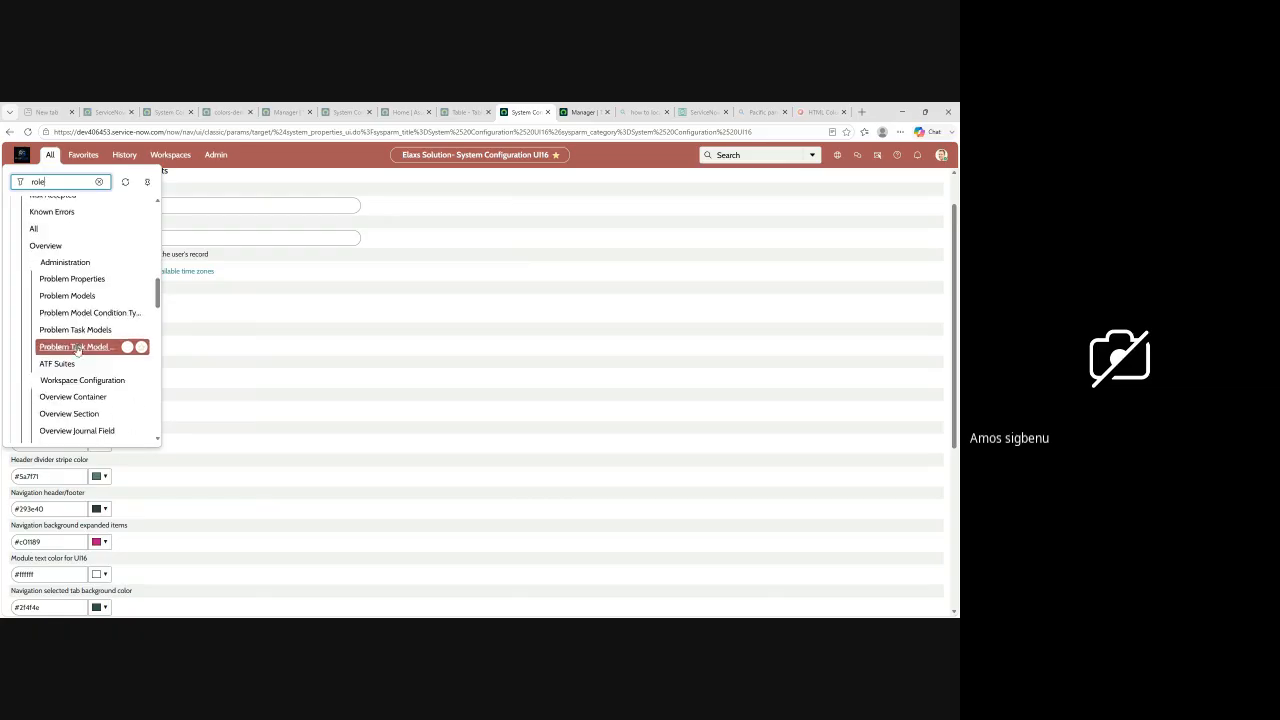
scroll(80, 359, down, 10)
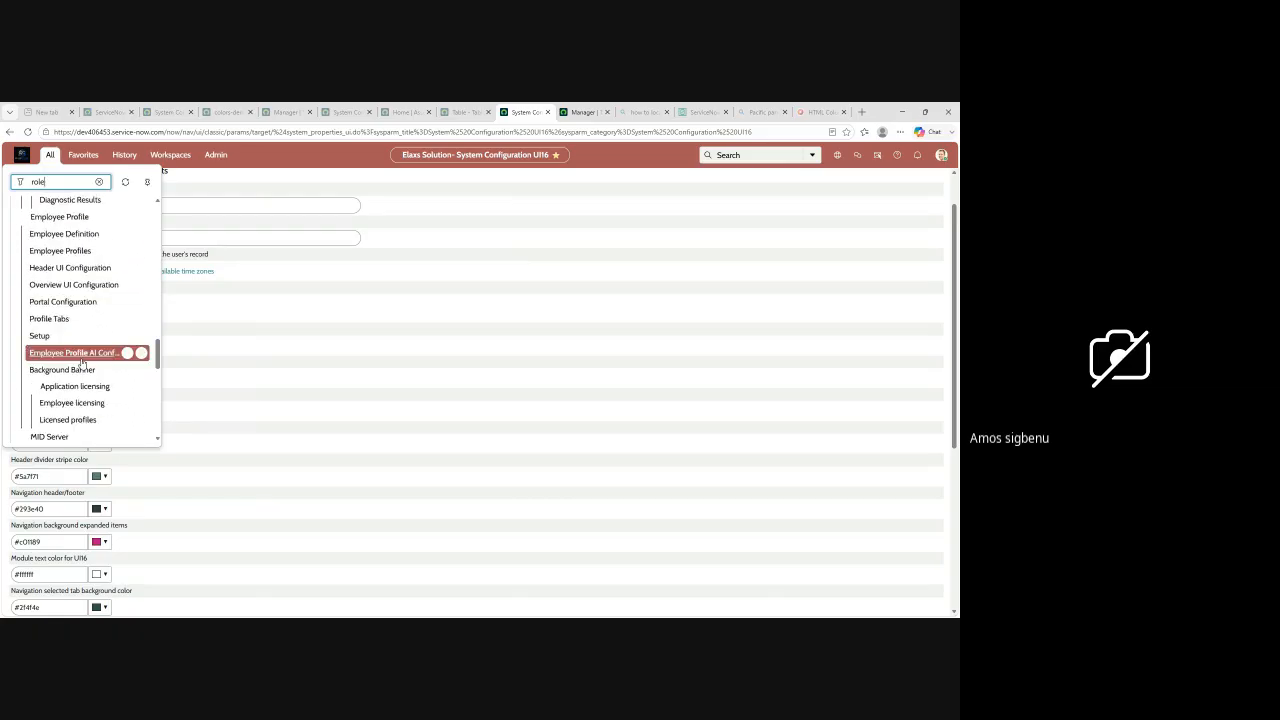
scroll(82, 364, down, 8)
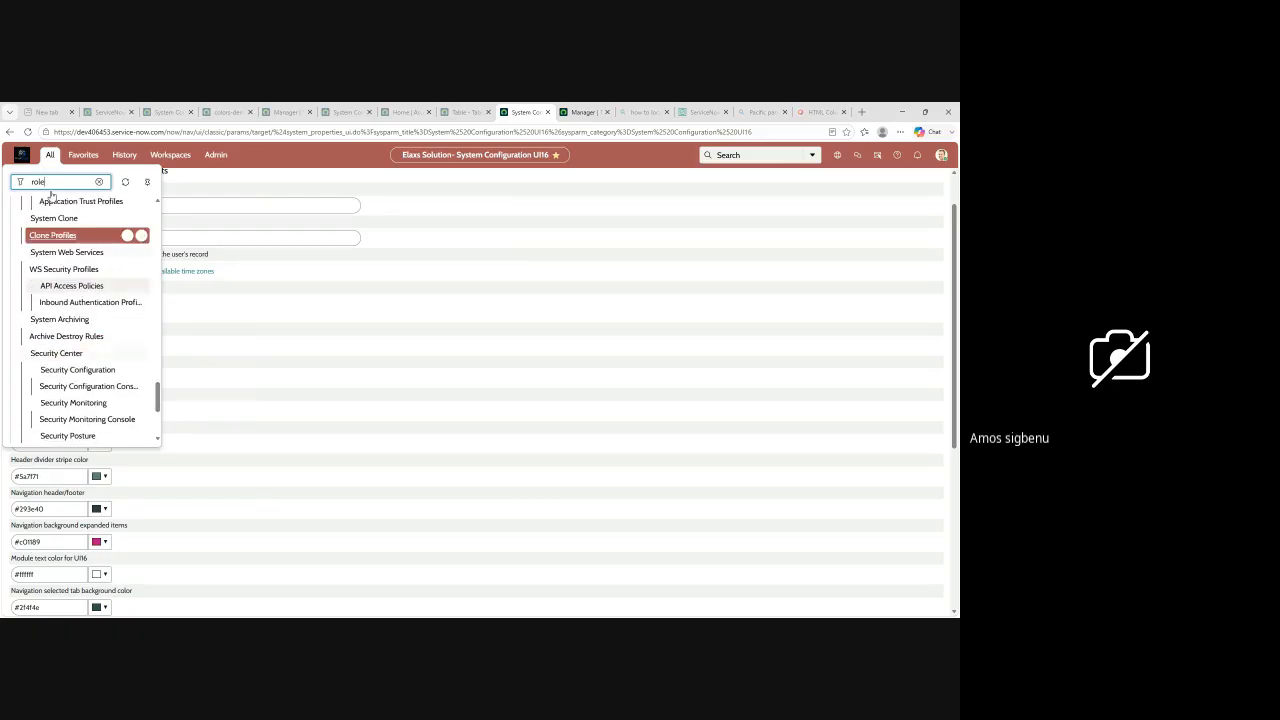
Step: Filter the navigation list by "system def", and shorten the filter to "system"
drag(57, 186, 8, 187)
text(system def)
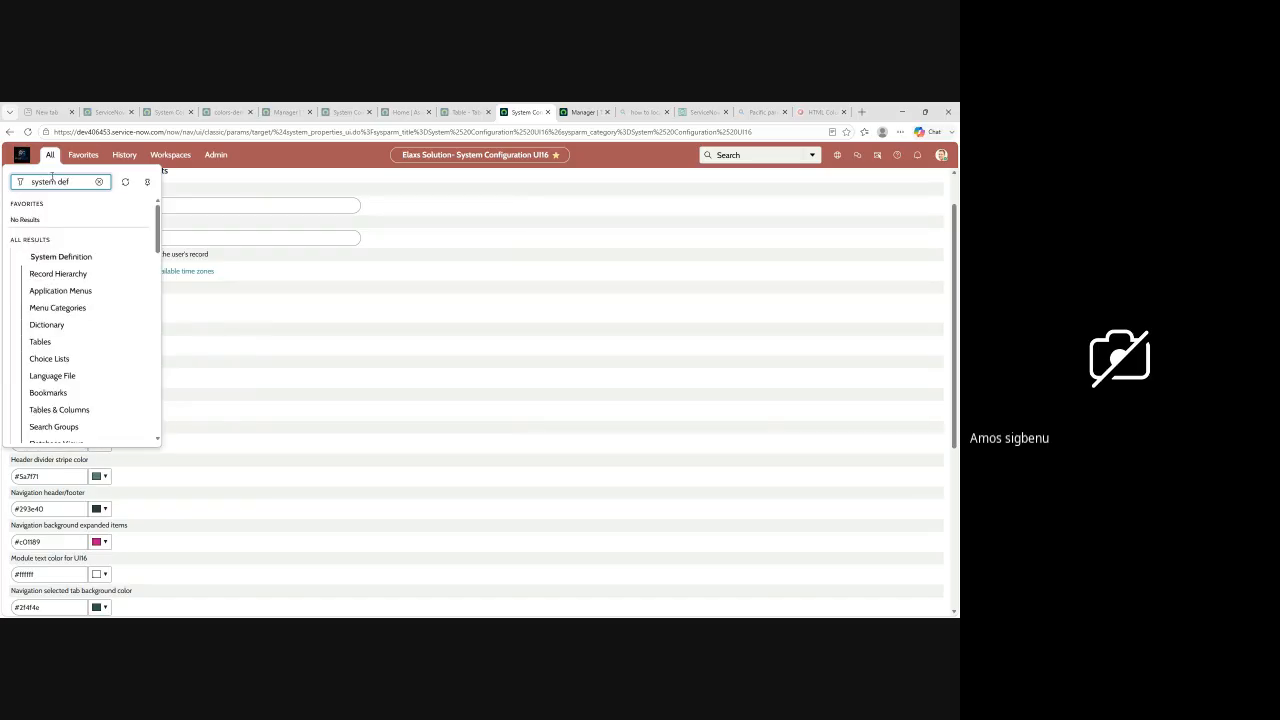
key(BackSpace)
key(BackSpace)
key(BackSpace)
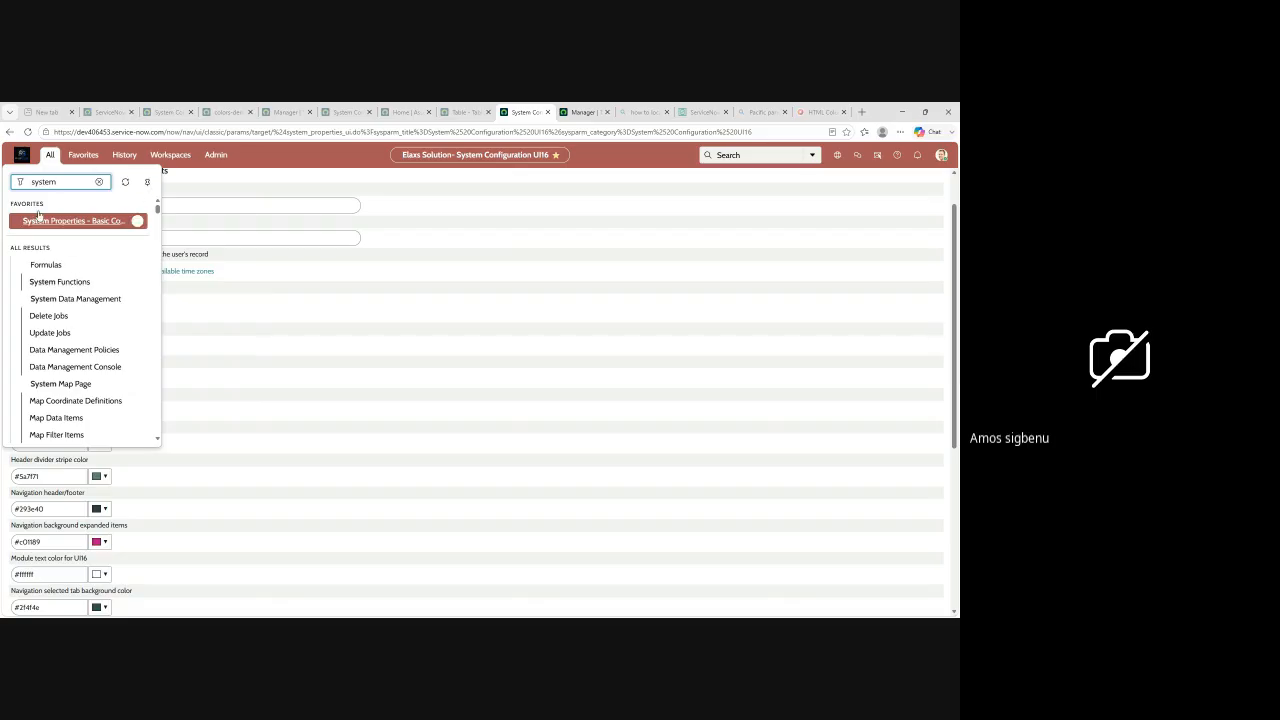
Step: Filter the full navigation list by "role" and open the Roles list under System Security's Users and Groups
drag(67, 180, 14, 180)
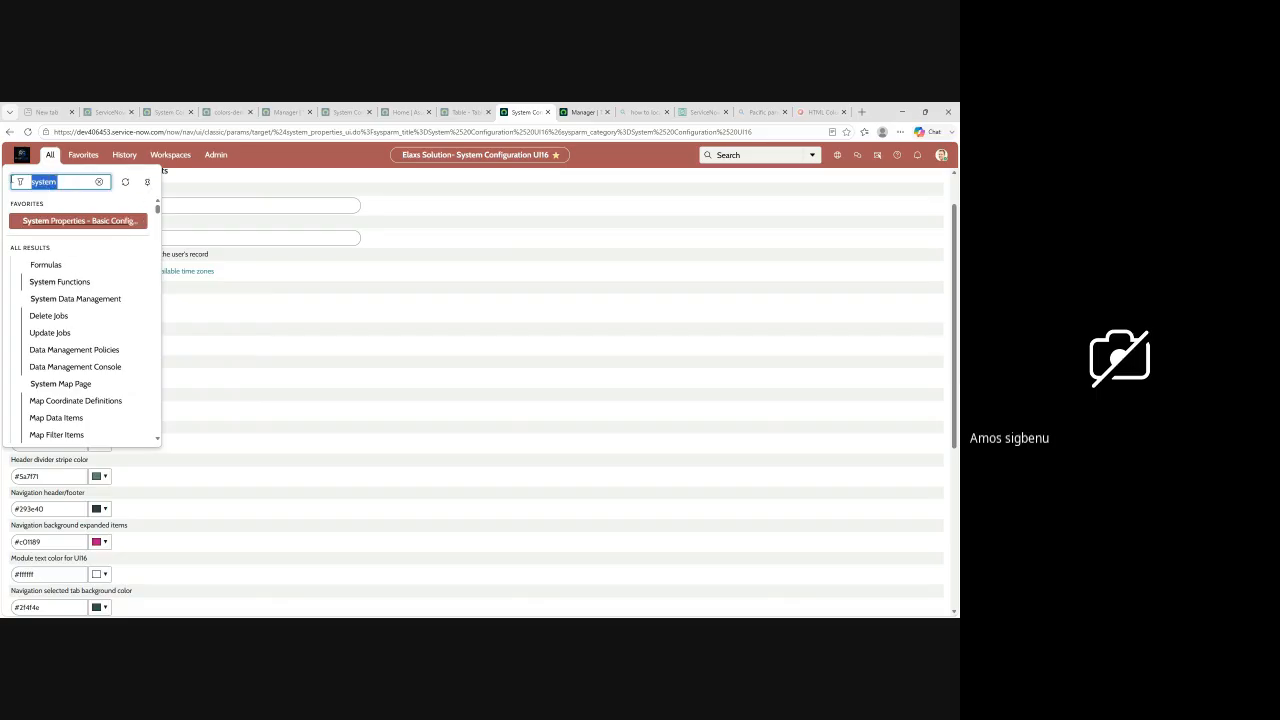
text(role)
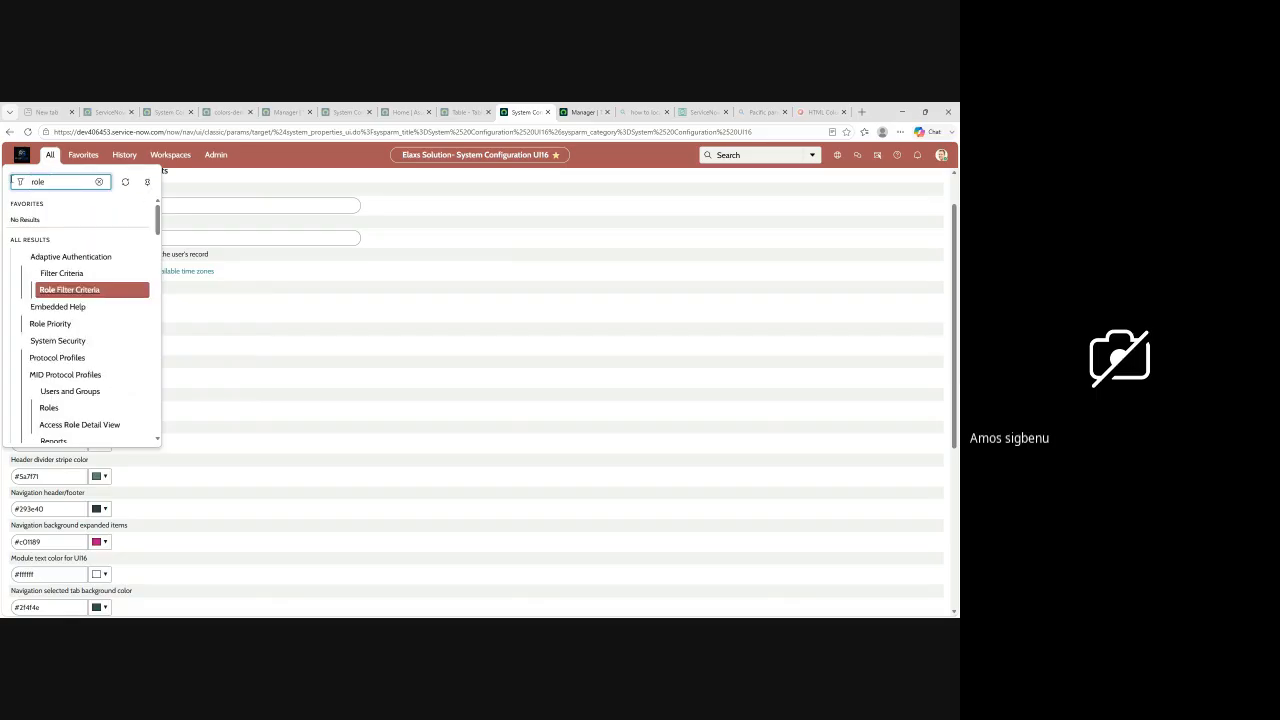
scroll(74, 291, down, 5)
scroll(75, 291, down, 10)
scroll(95, 318, down, 10)
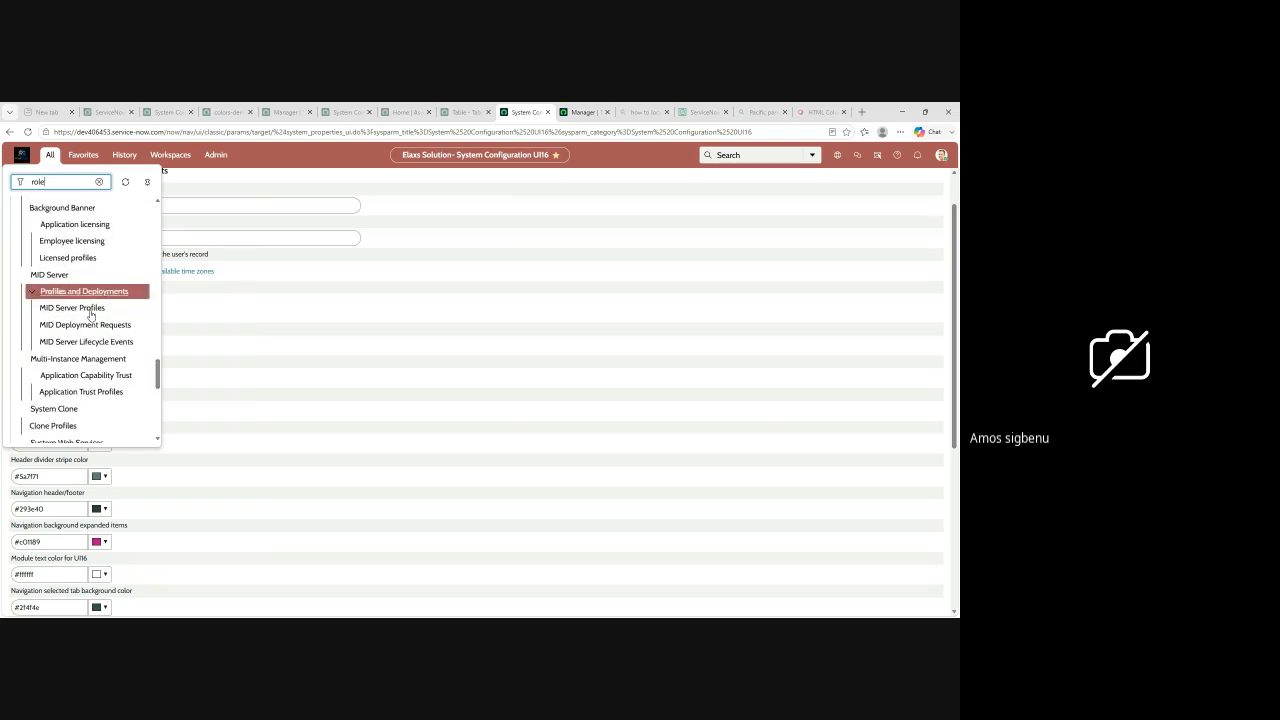
scroll(88, 320, down, 3)
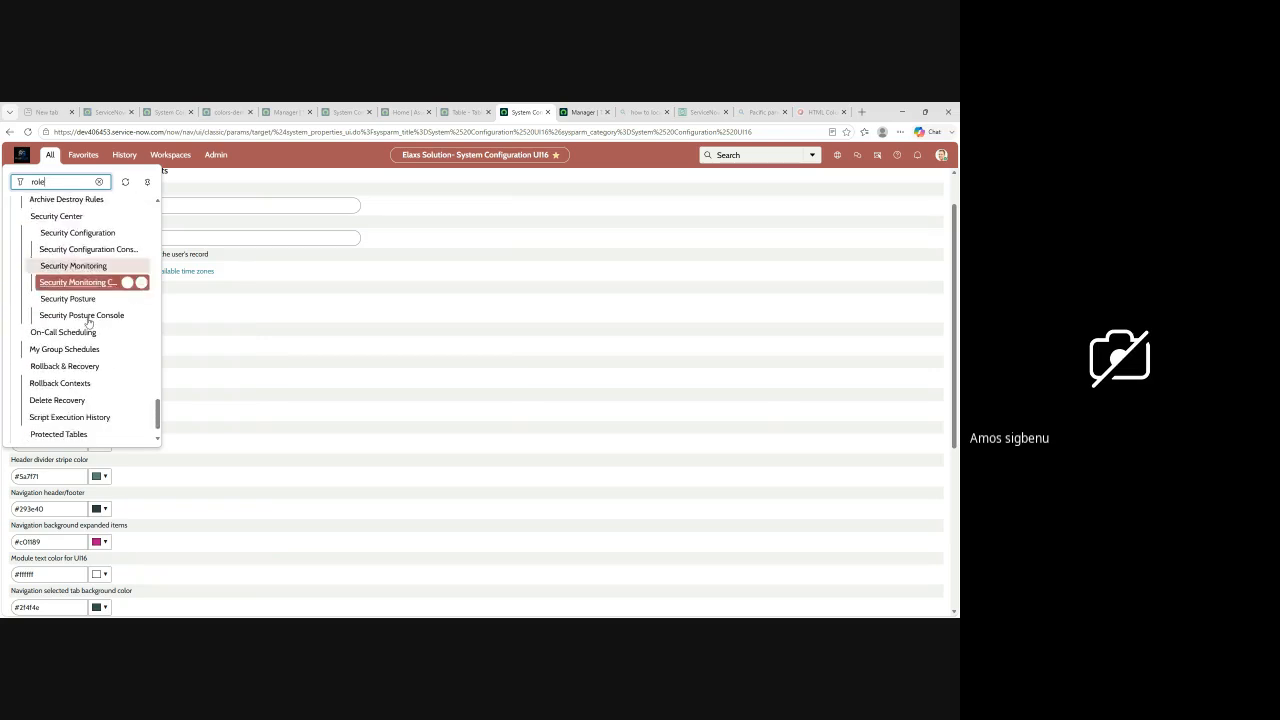
scroll(88, 343, up, 8)
scroll(95, 340, up, 6)
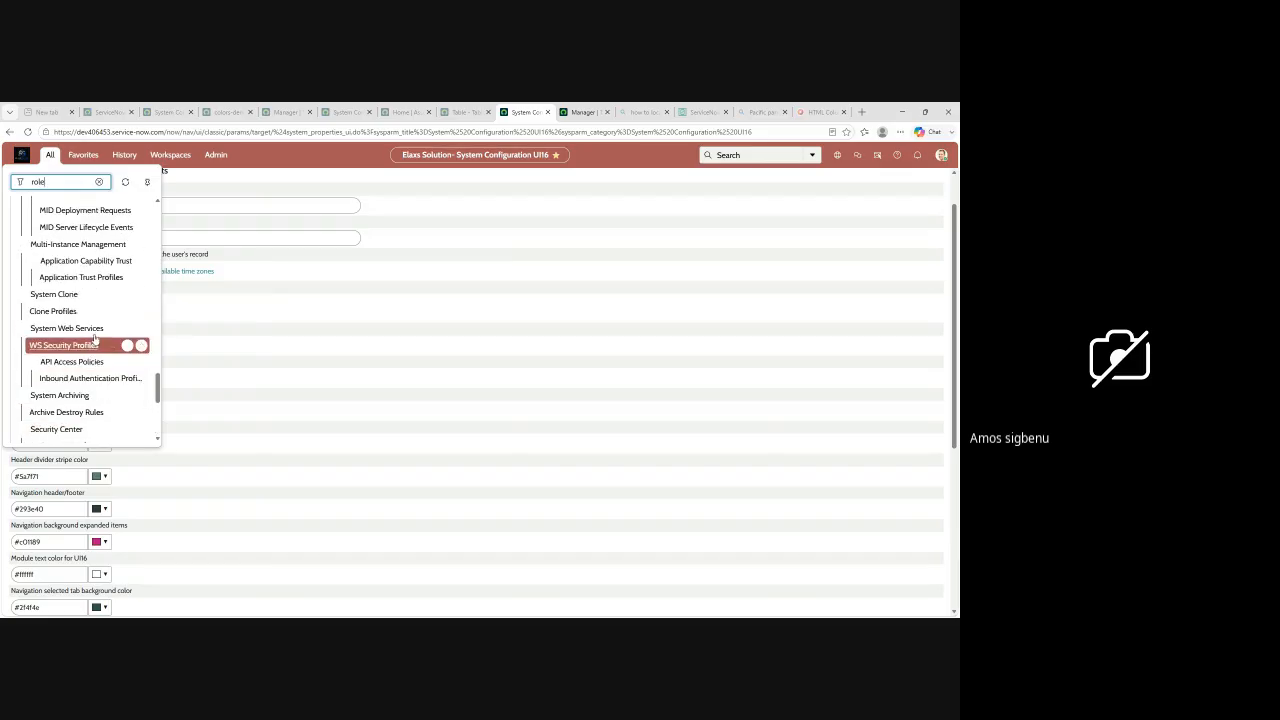
scroll(95, 340, up, 8)
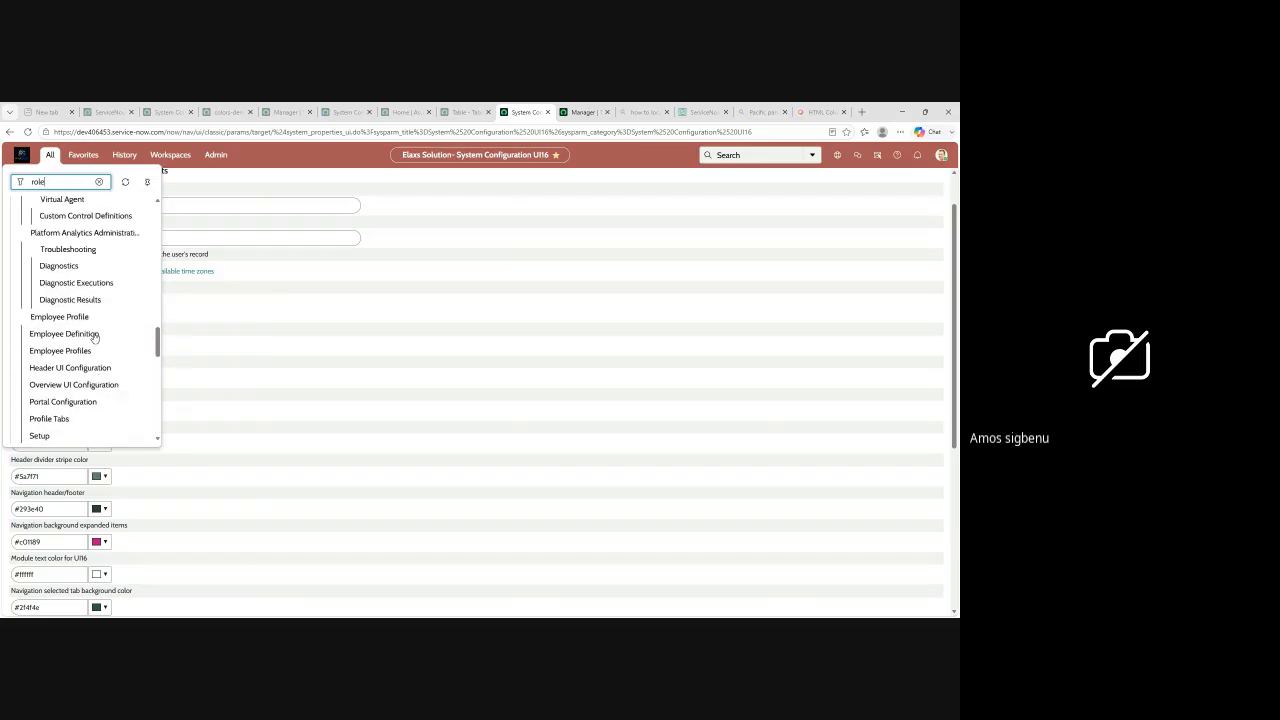
scroll(95, 338, up, 5)
scroll(95, 337, up, 6)
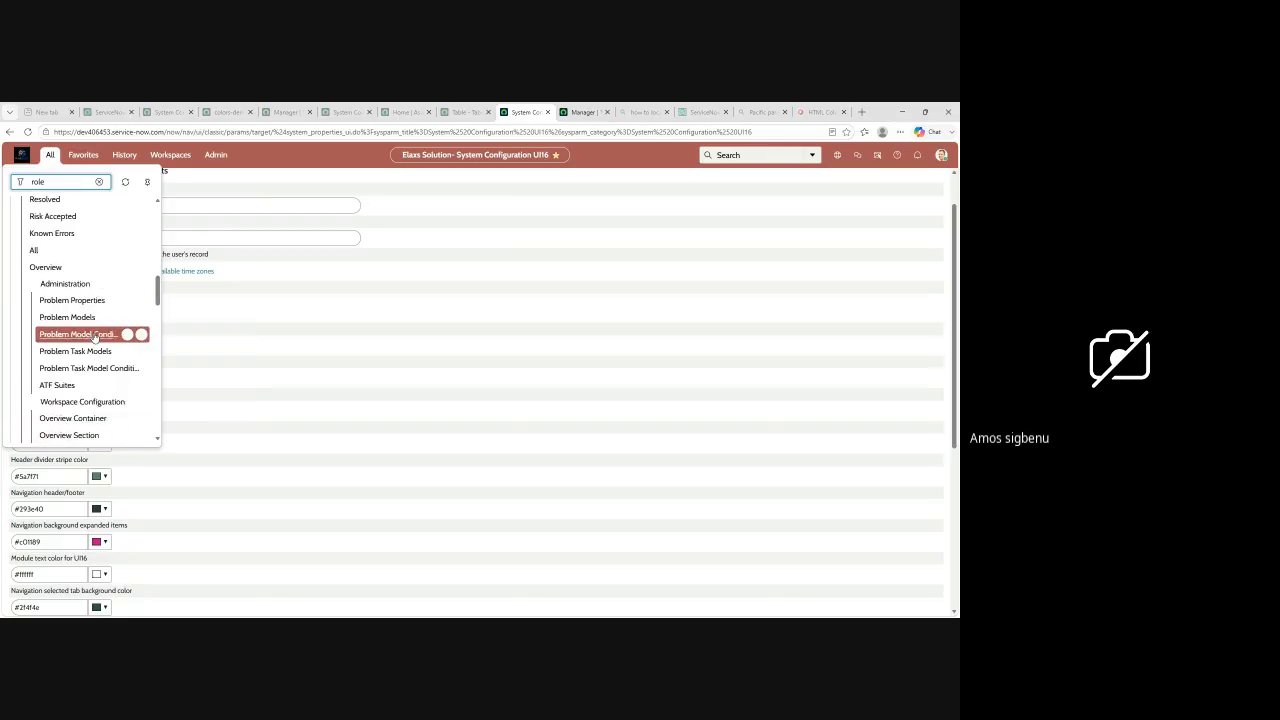
scroll(95, 337, up, 3)
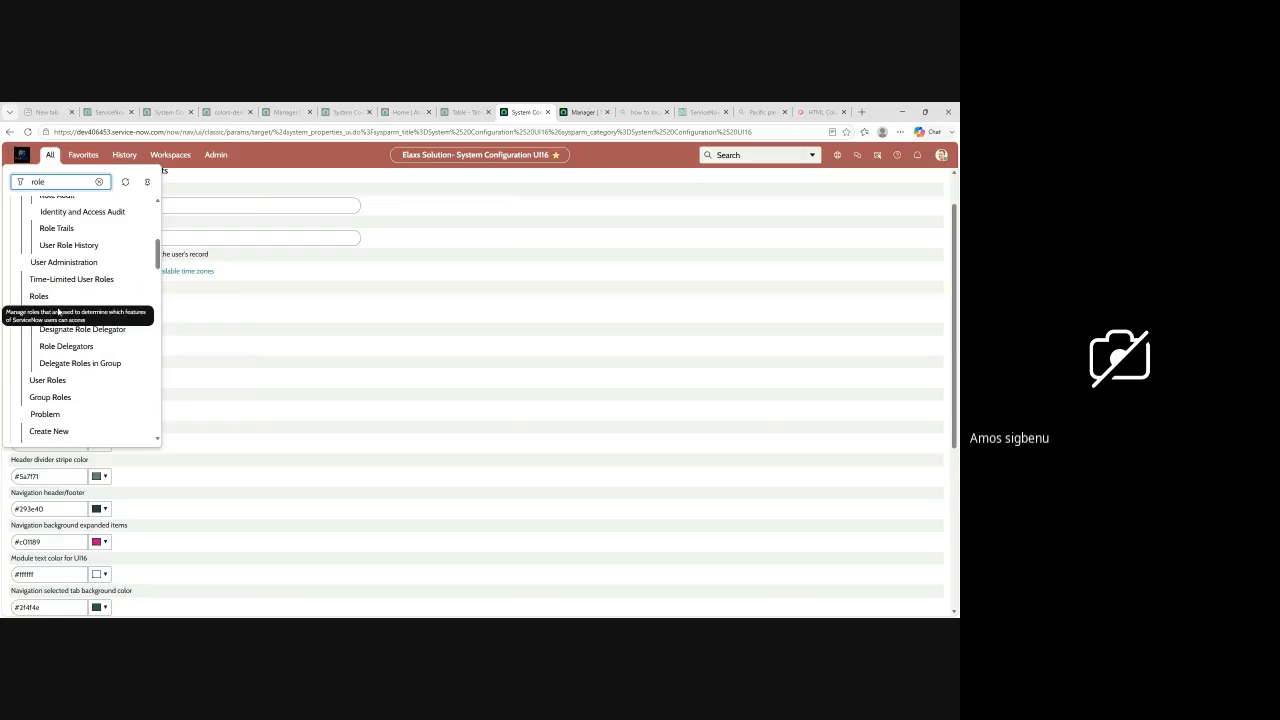
scroll(65, 312, up, 4)
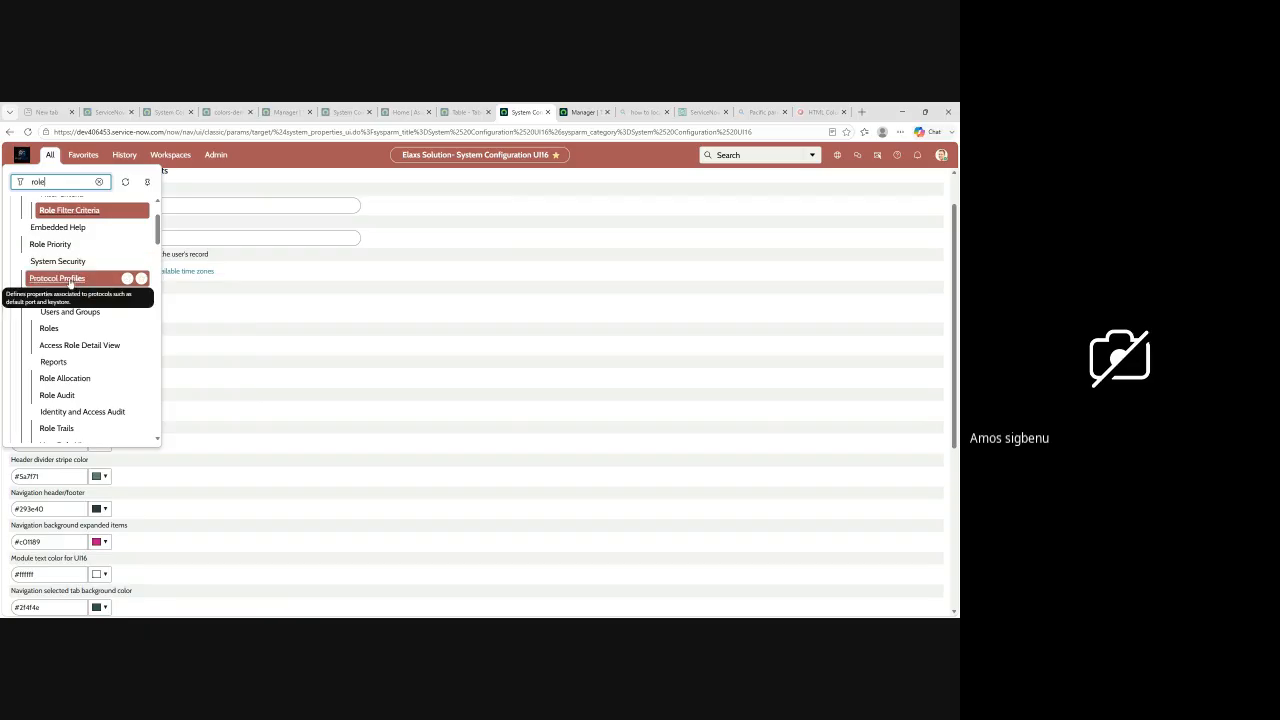
click(49, 329)
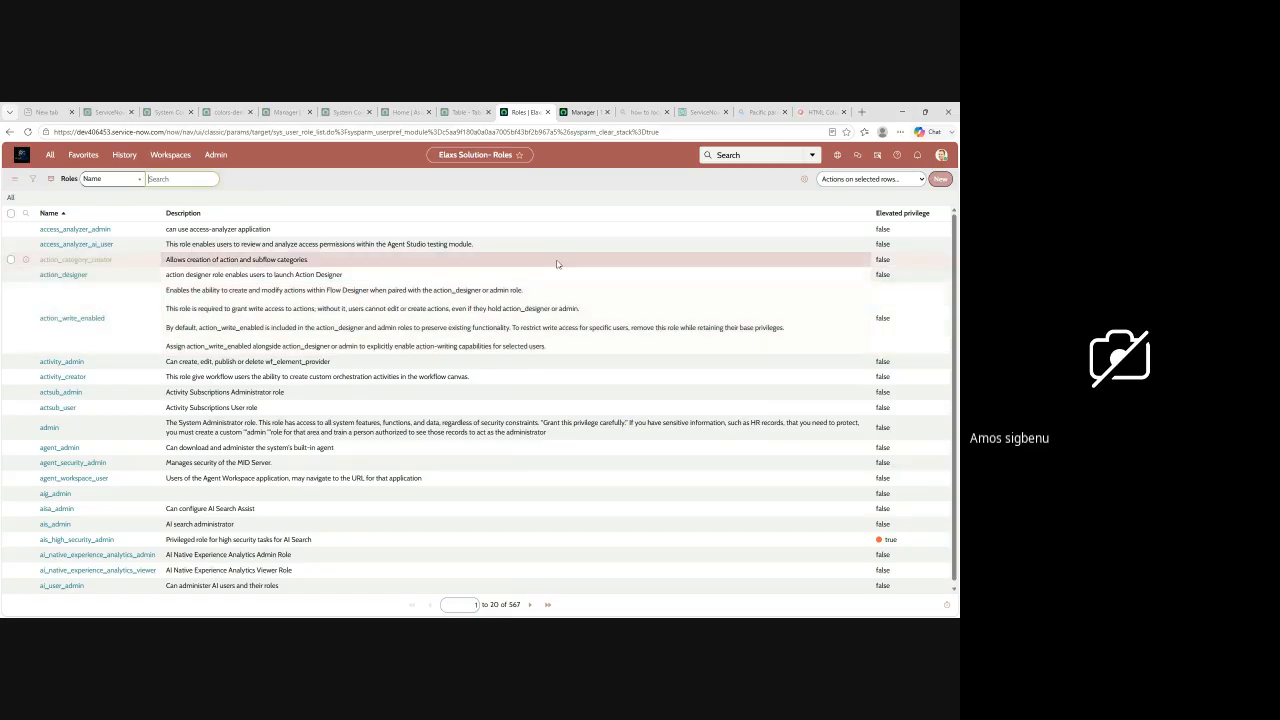
Step: Filter the full navigation list by "group" and open the Groups list under System Security's Users and Groups
click(50, 154)
drag(49, 181, 2, 183)
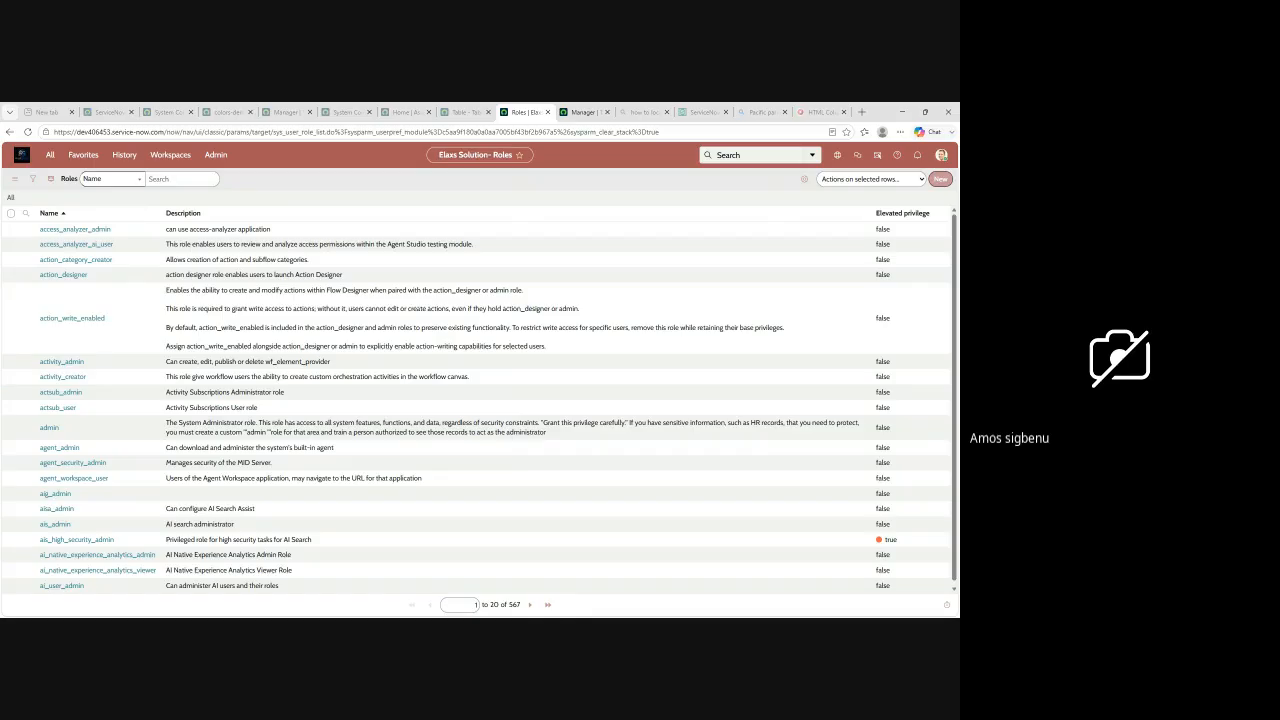
click(50, 154)
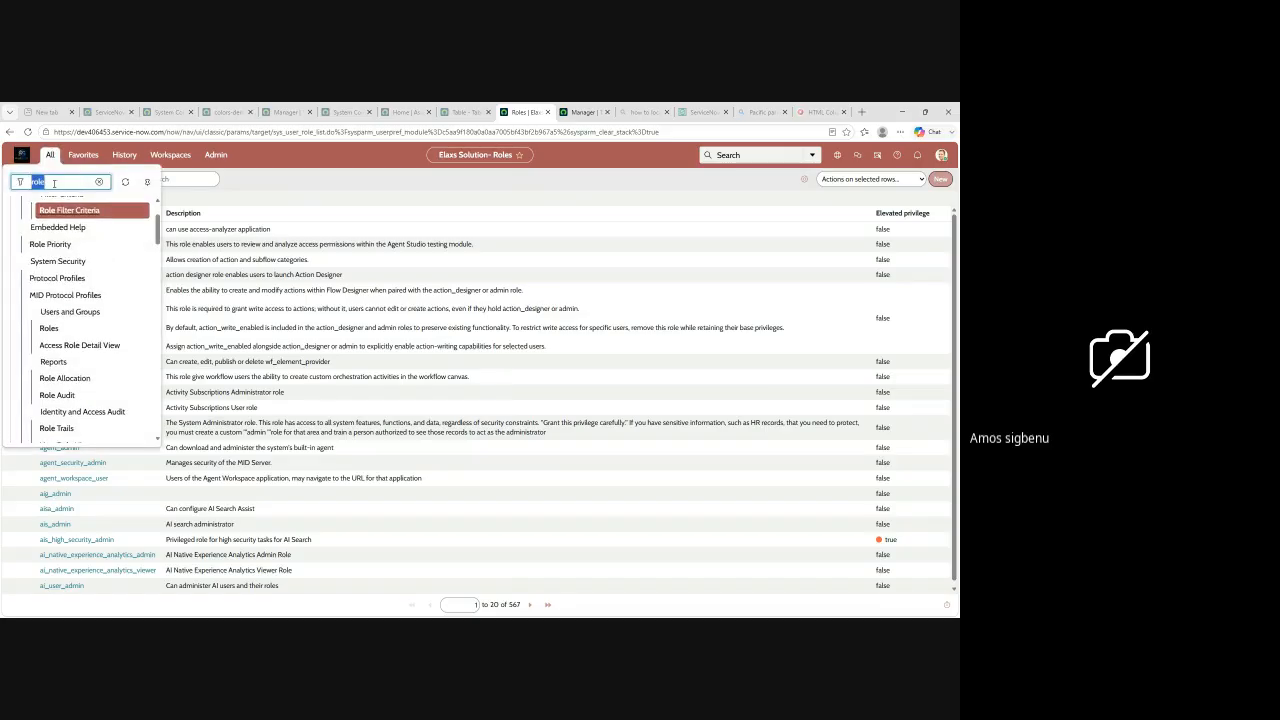
text(group)
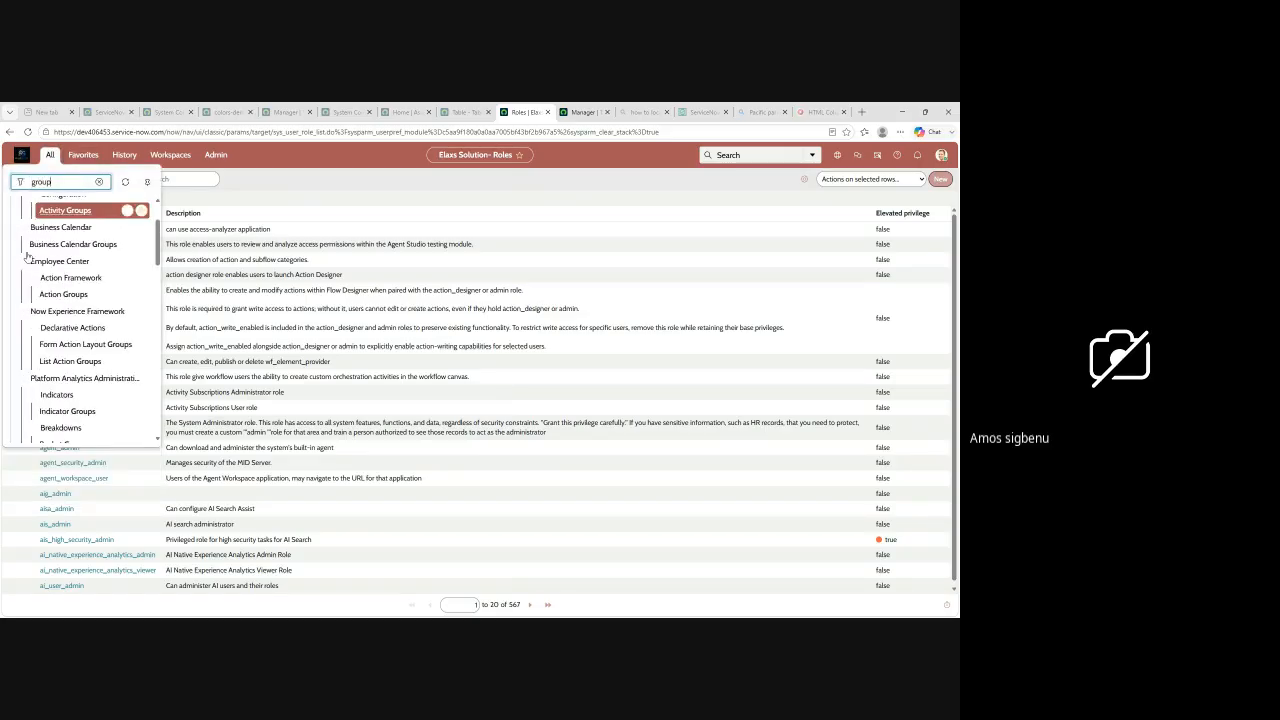
scroll(85, 295, down, 6)
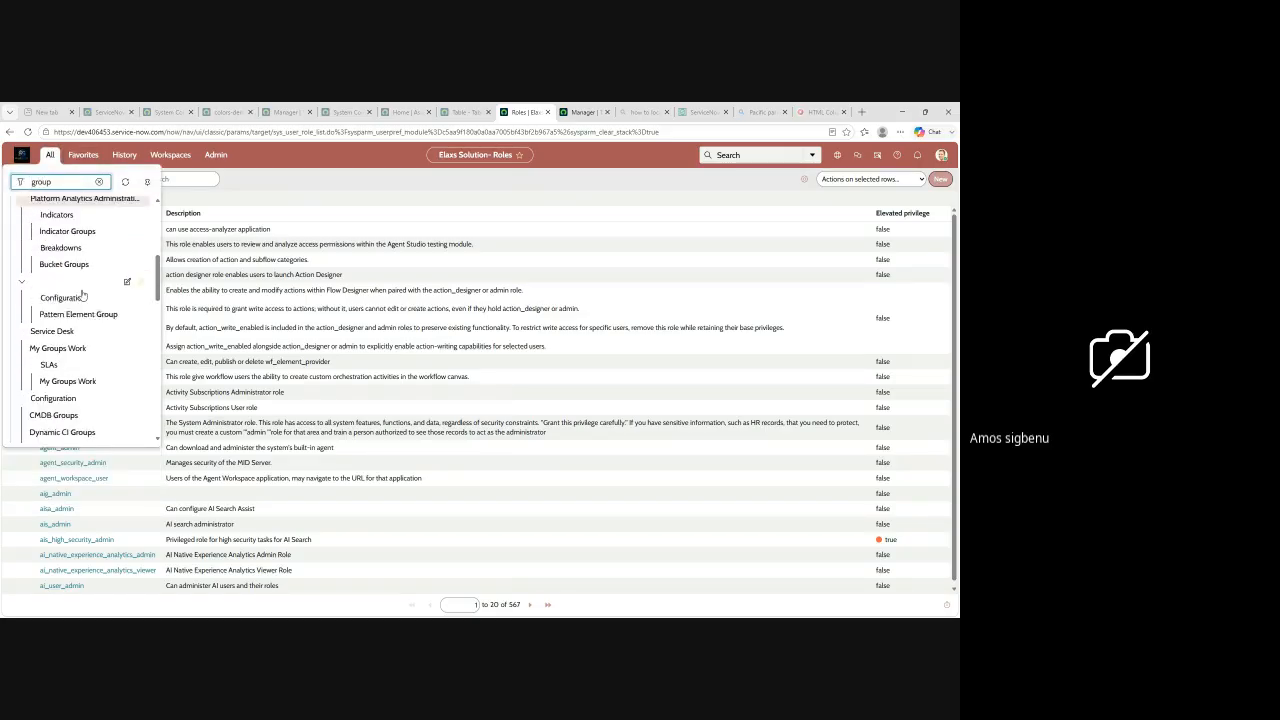
scroll(85, 295, down, 8)
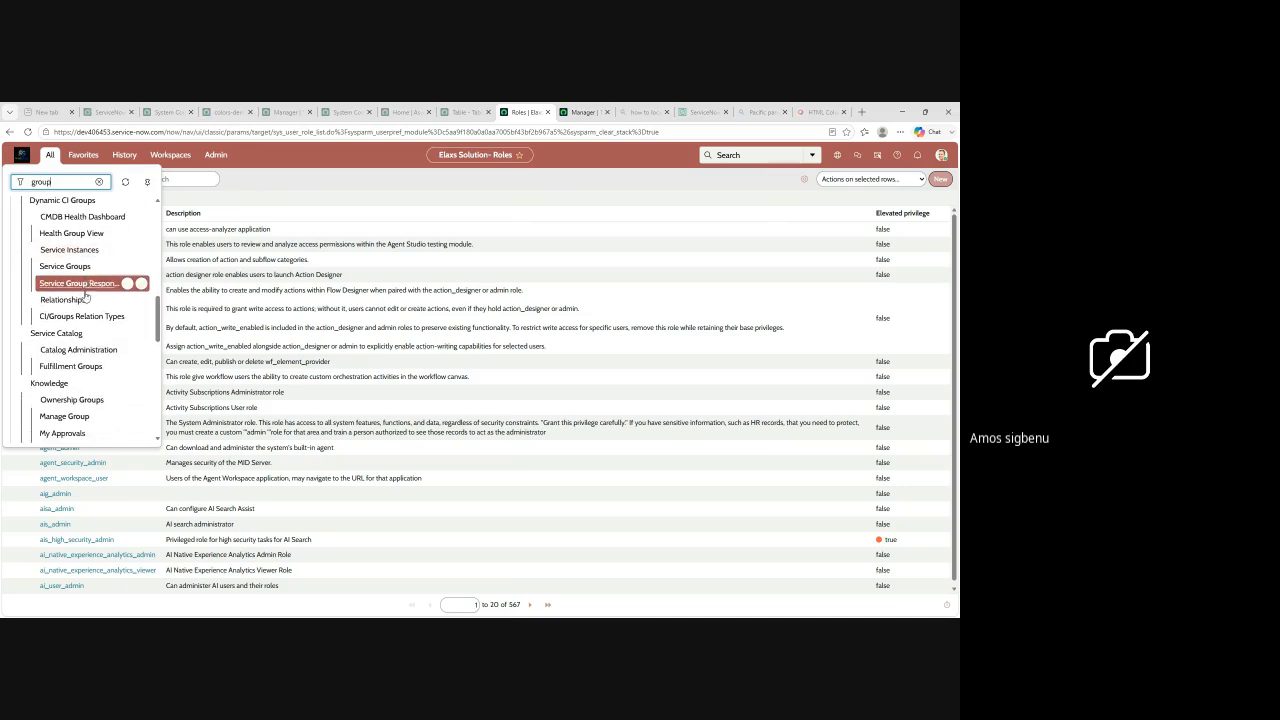
scroll(87, 300, down, 8)
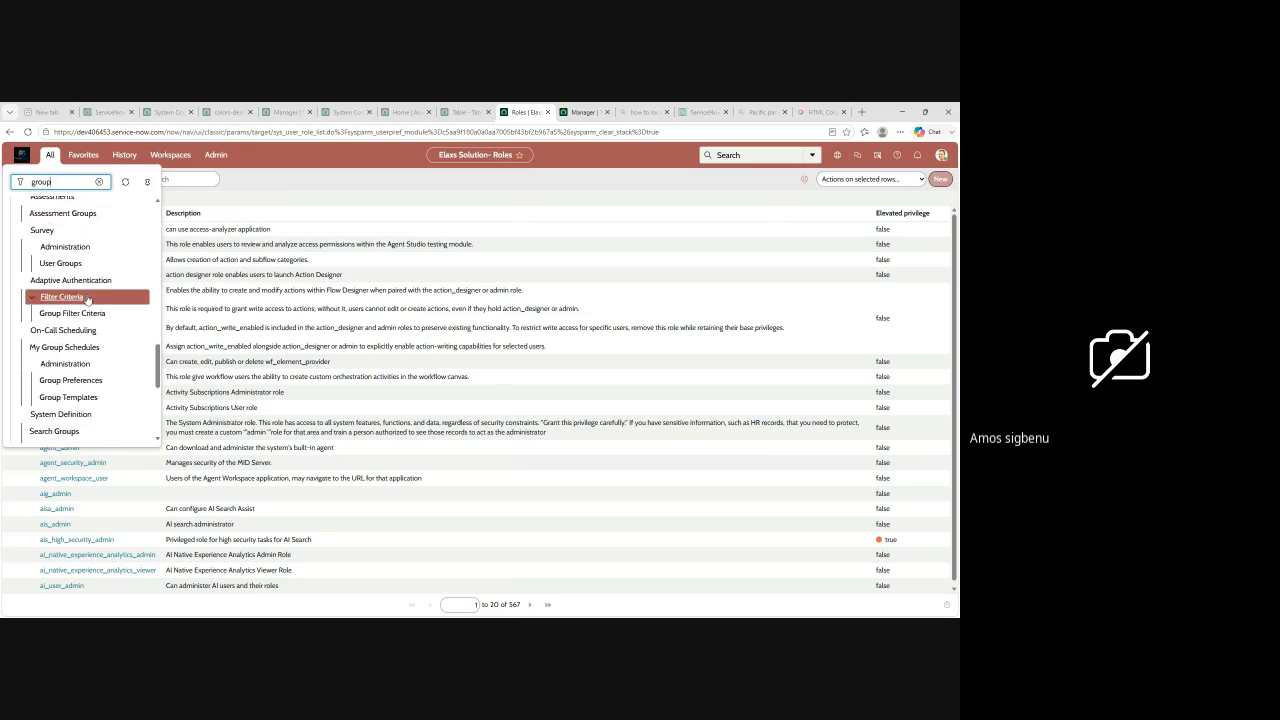
scroll(87, 304, down, 2)
scroll(87, 300, up, 3)
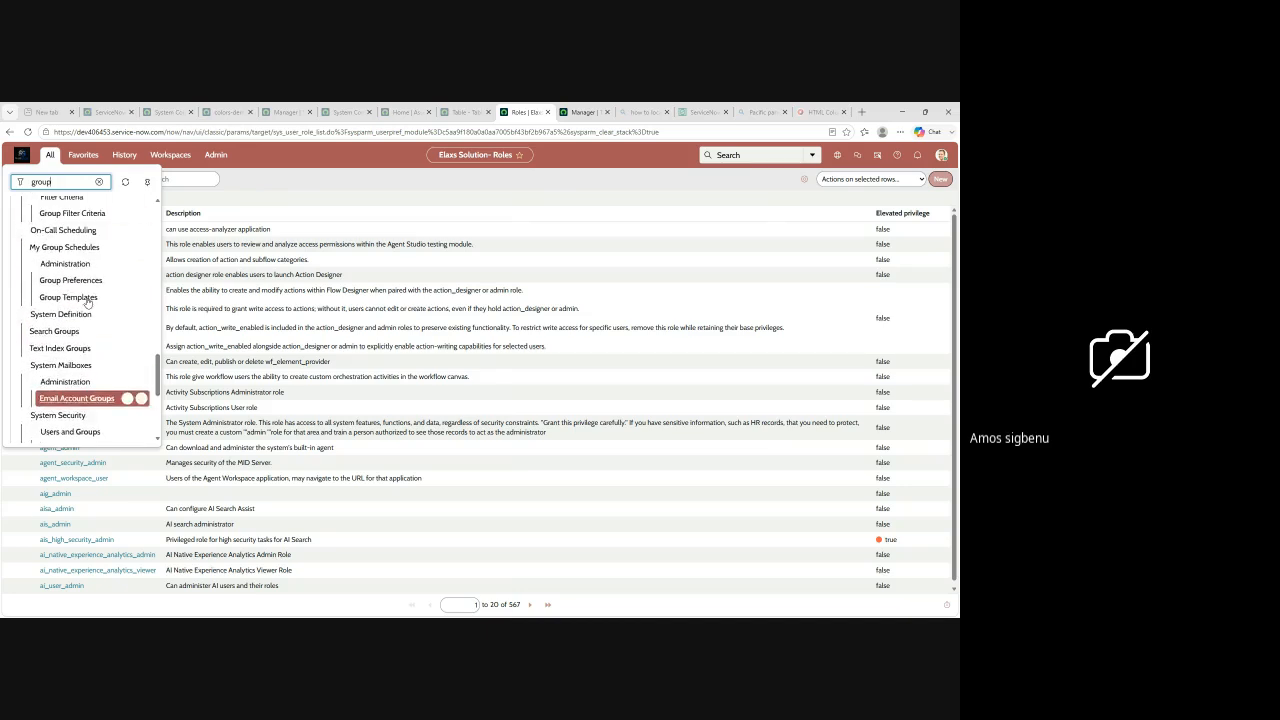
scroll(88, 300, up, 3)
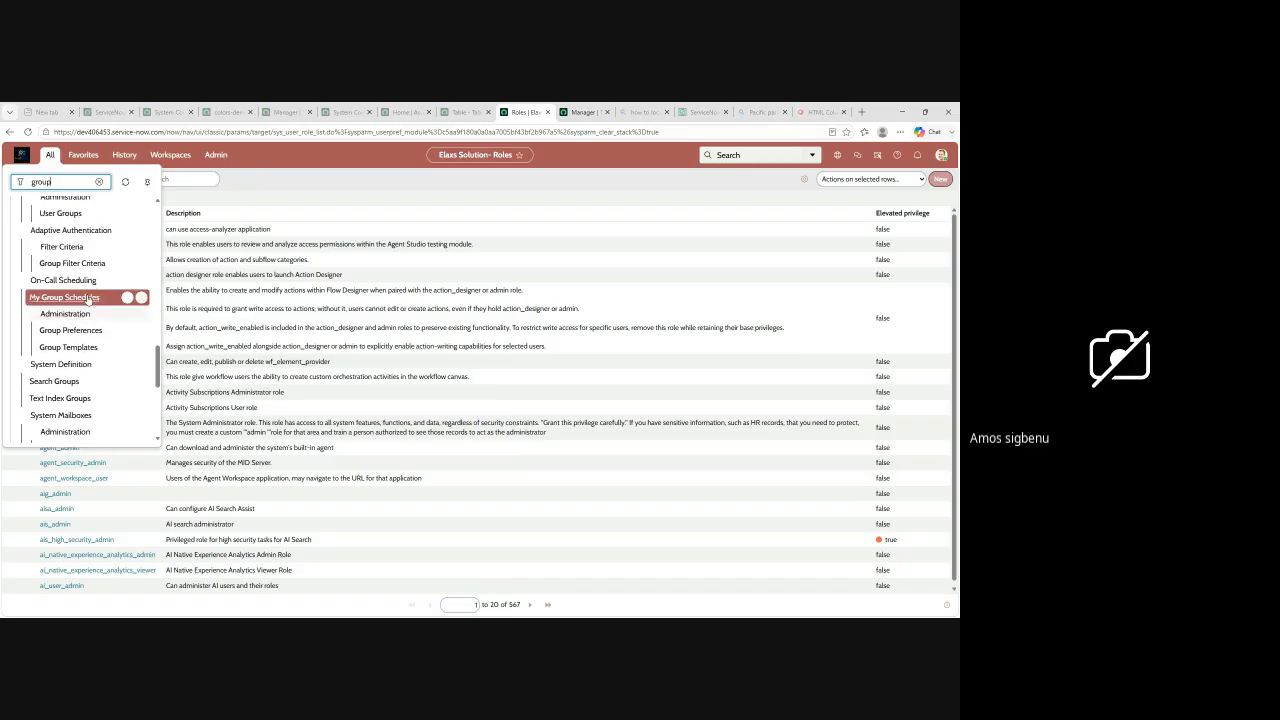
scroll(90, 296, up, 2)
scroll(93, 298, down, 2)
scroll(96, 300, down, 3)
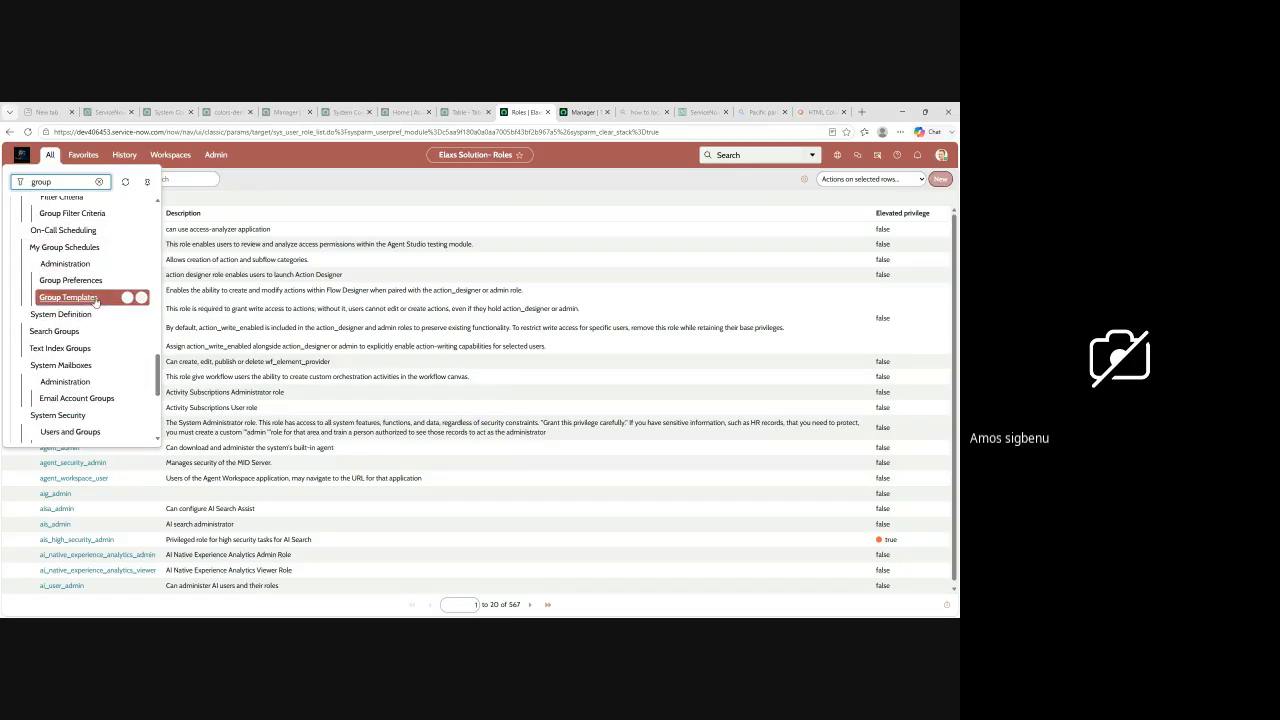
scroll(90, 318, down, 3)
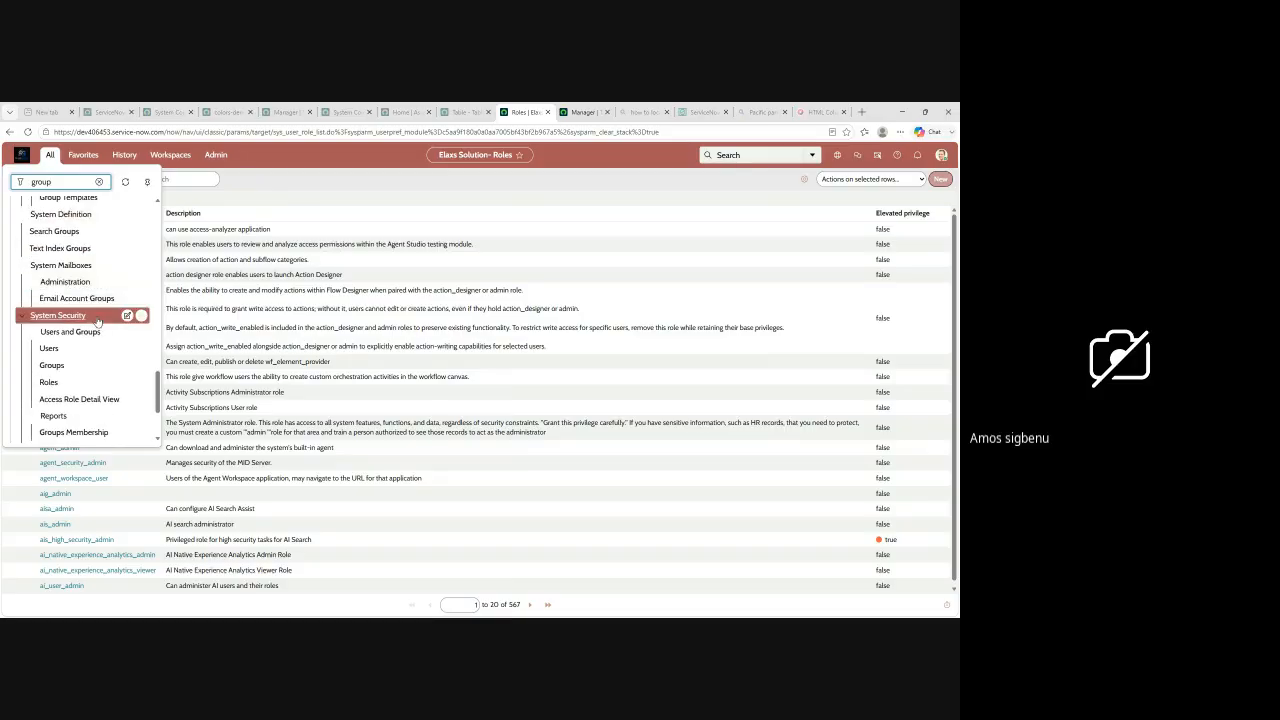
click(52, 365)
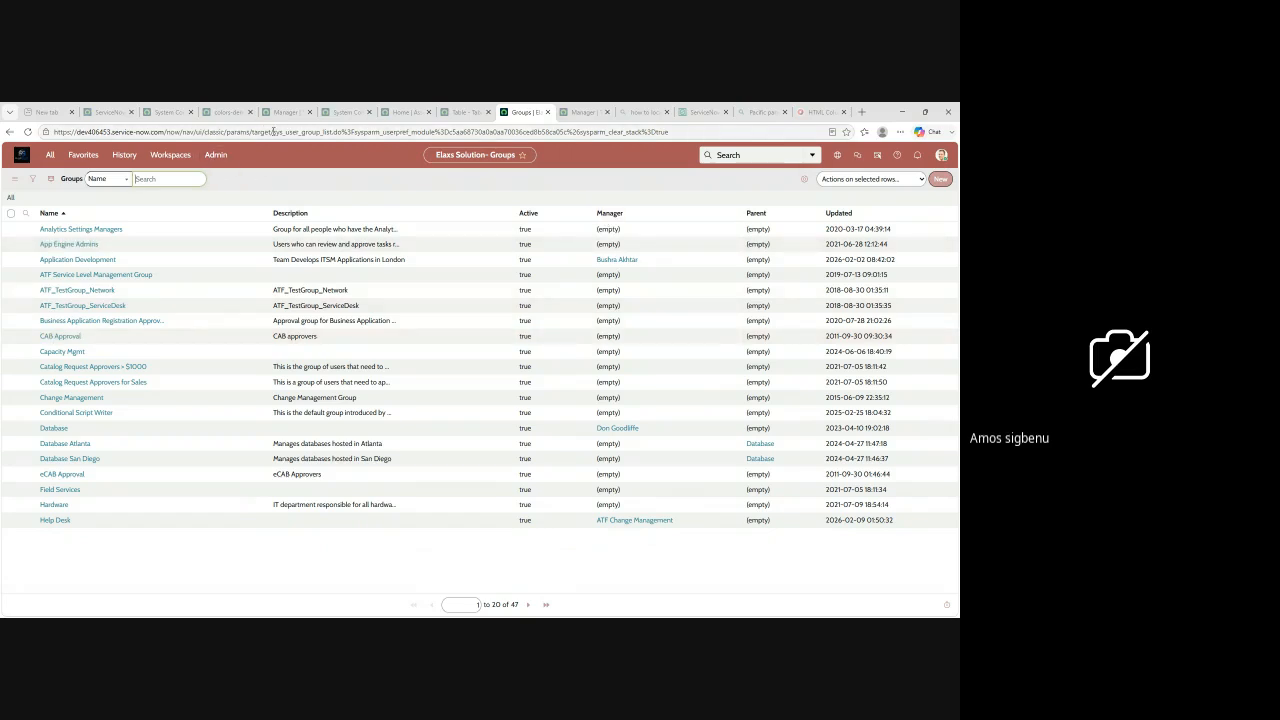
Step: Copy sys_user_group_list.do from the Groups page address and put it in the navigation filter, selecting the whole entry
click(273, 131)
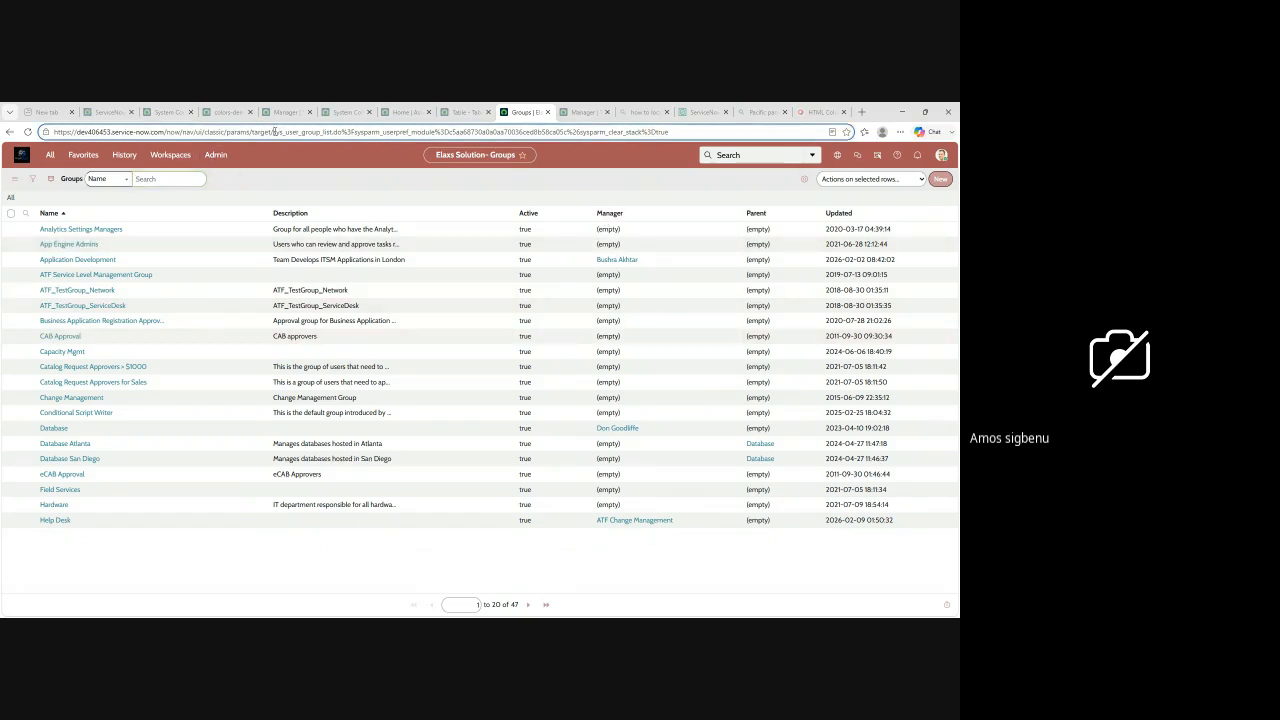
drag(283, 131, 343, 131)
key(ctrl+c)
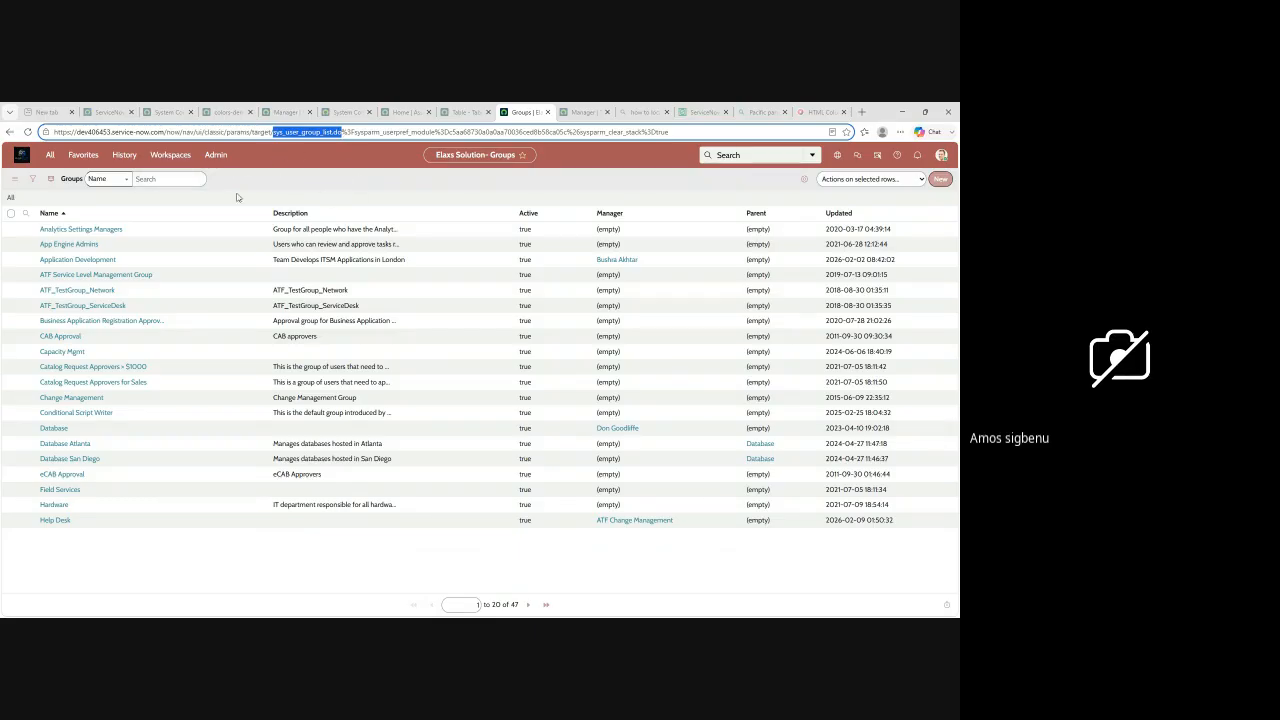
click(50, 157)
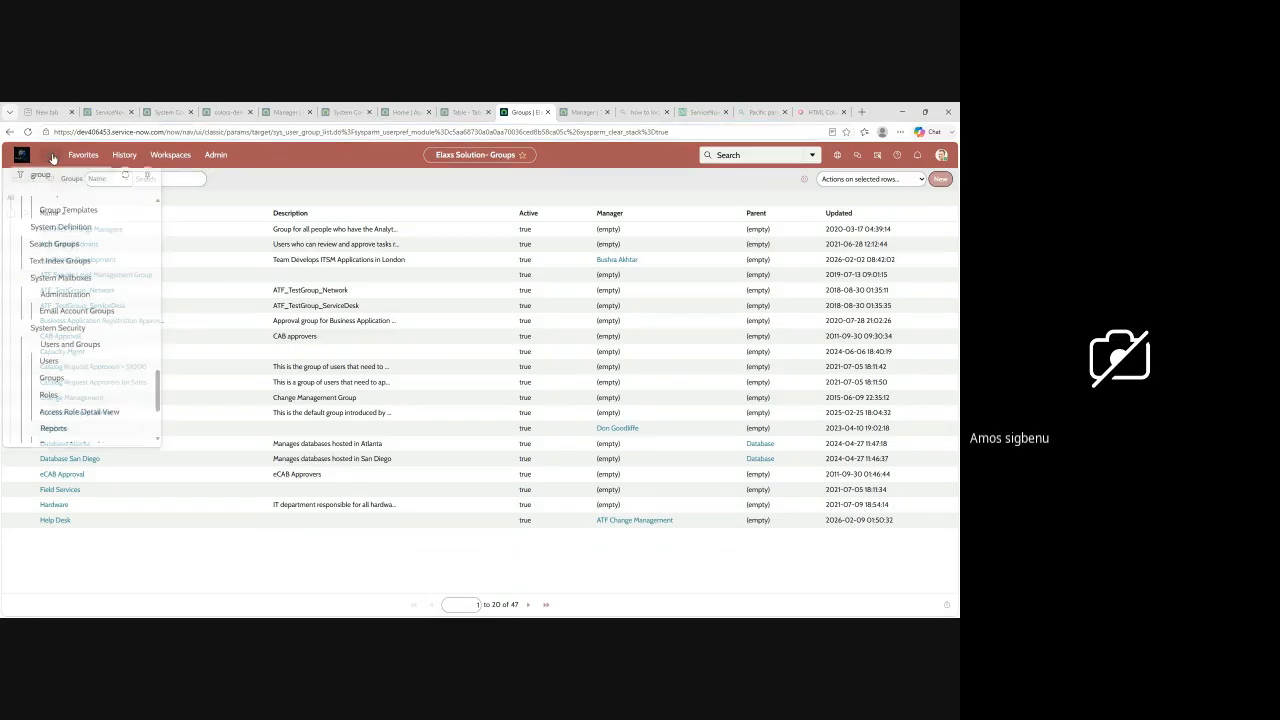
double_click(57, 181)
key(ctrl+v)
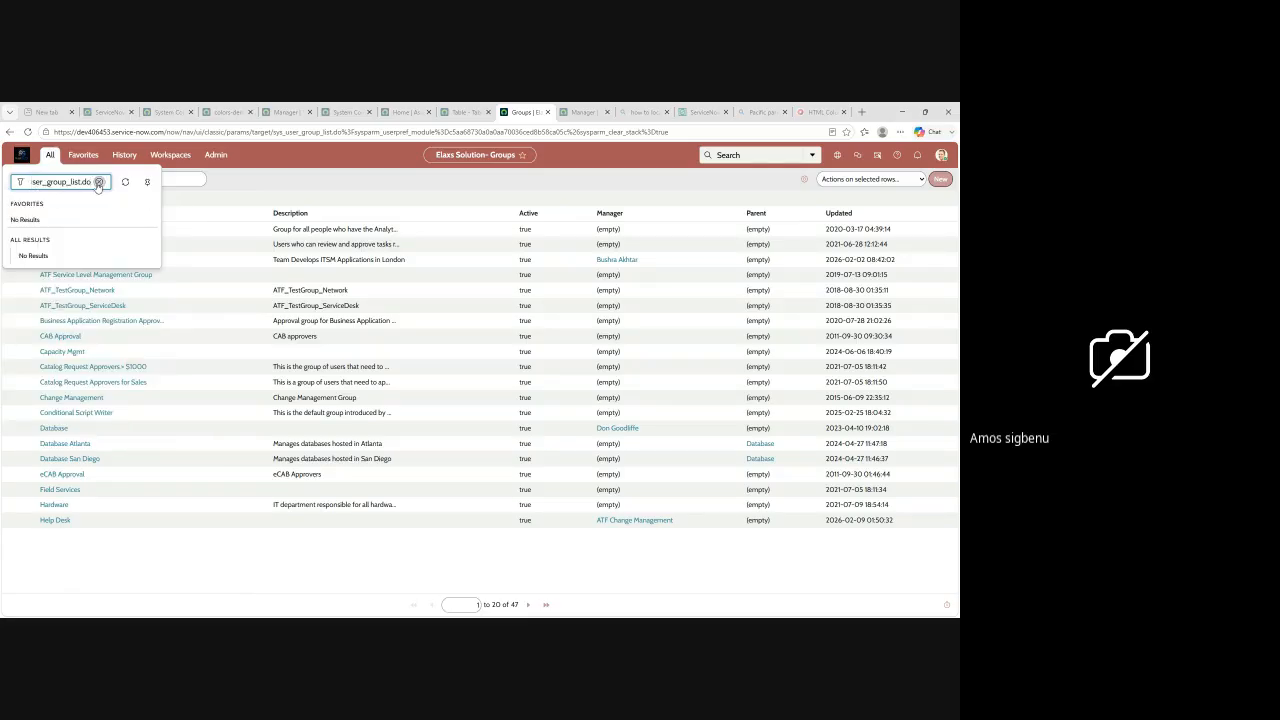
drag(92, 181, 10, 187)
key(ctrl+c)
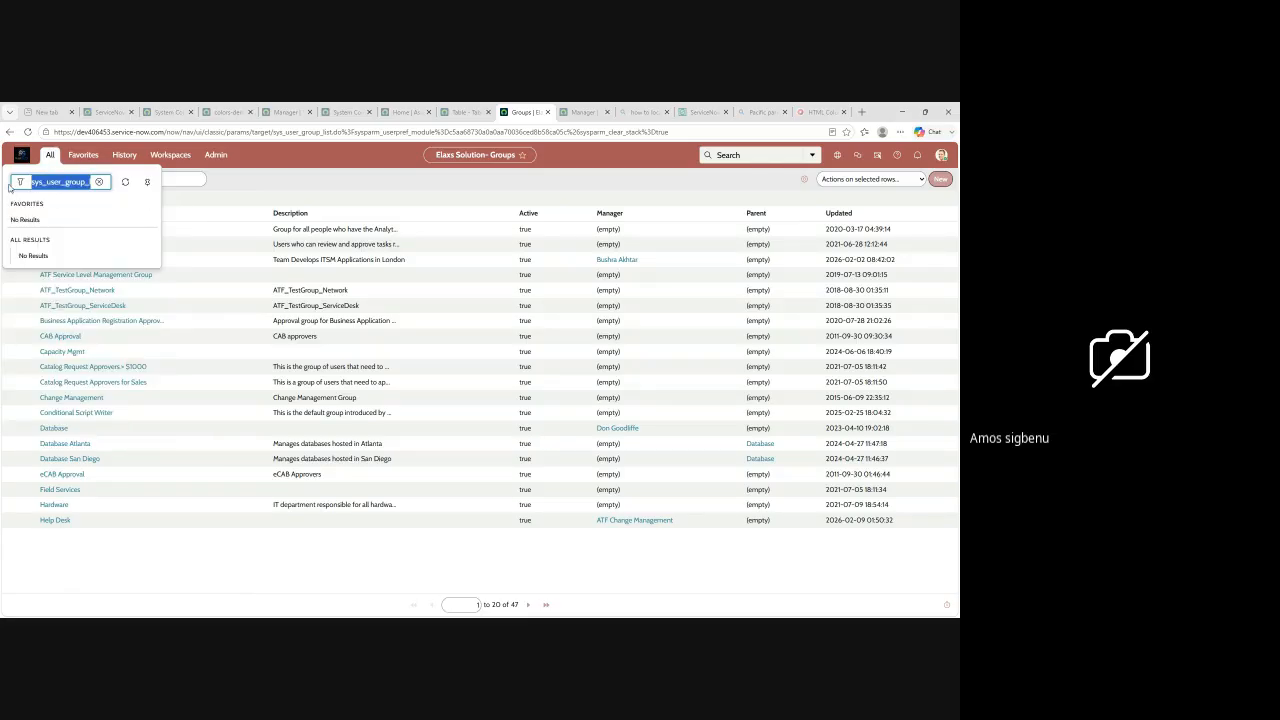
Step: In the other System Configuration browser tab, open the groups table by entering sys_user_group_list.do in the navigation filter
click(340, 113)
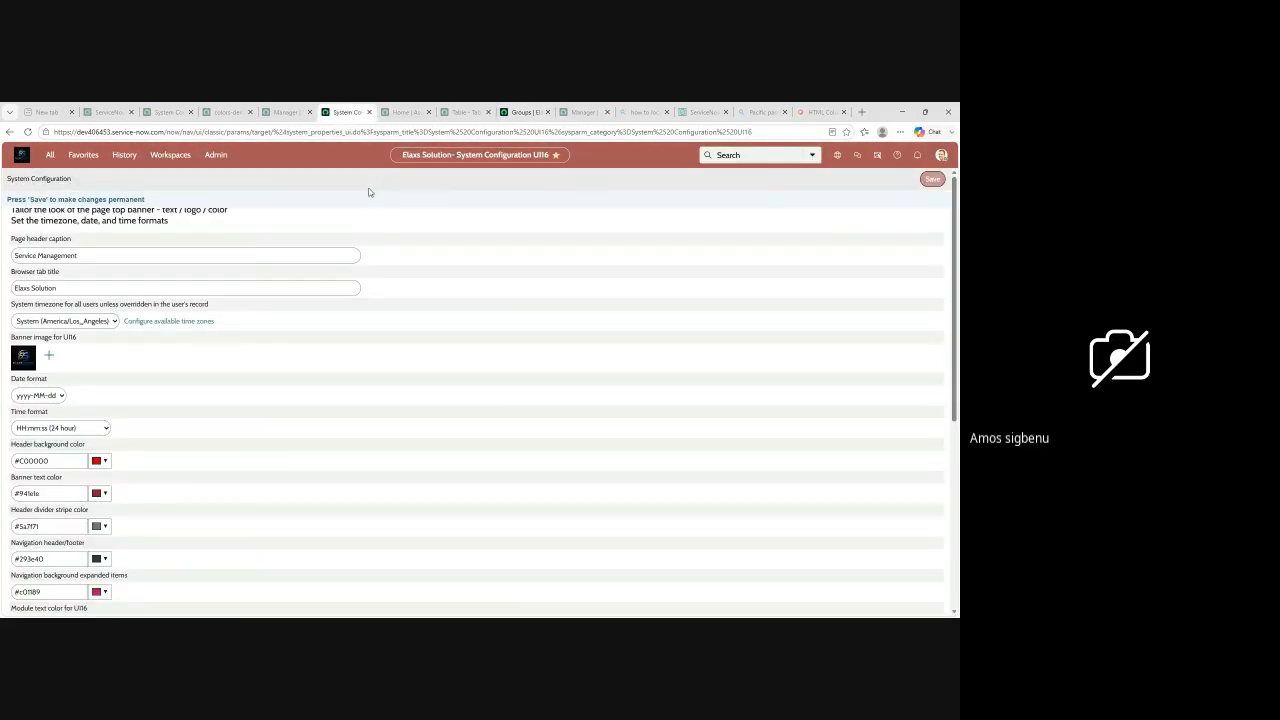
click(52, 155)
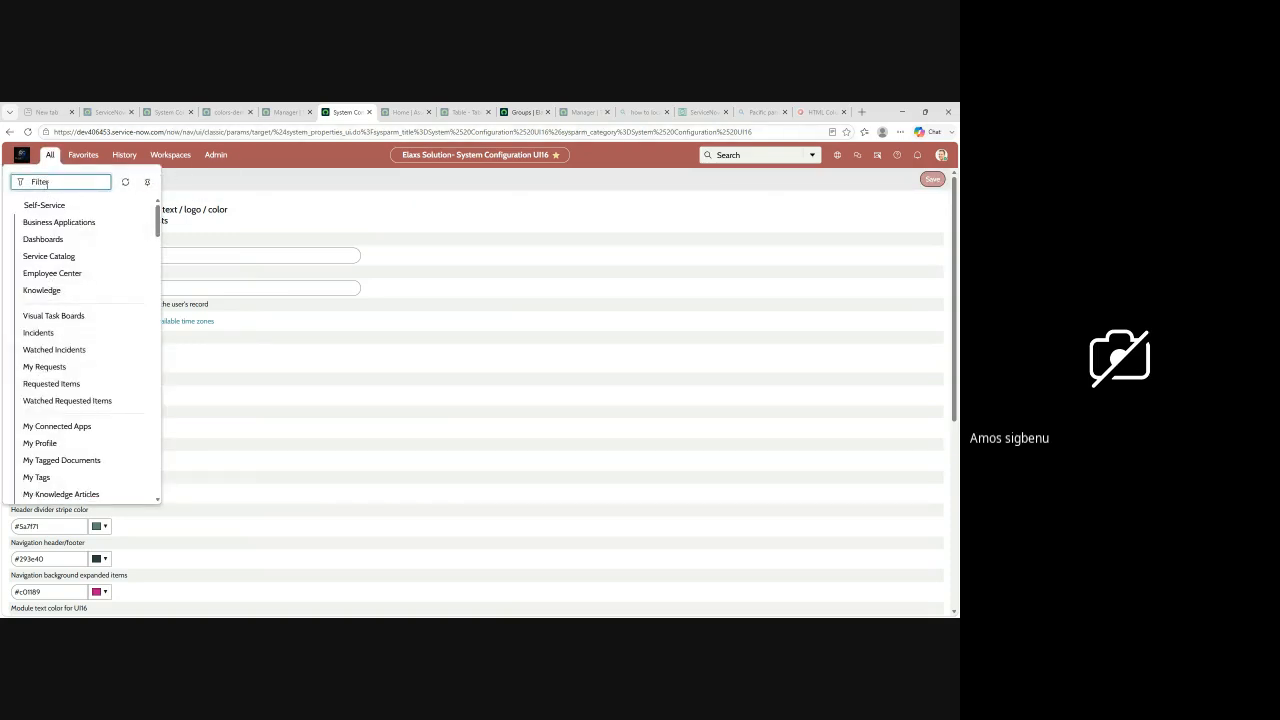
key(ctrl+v)
key(Return)
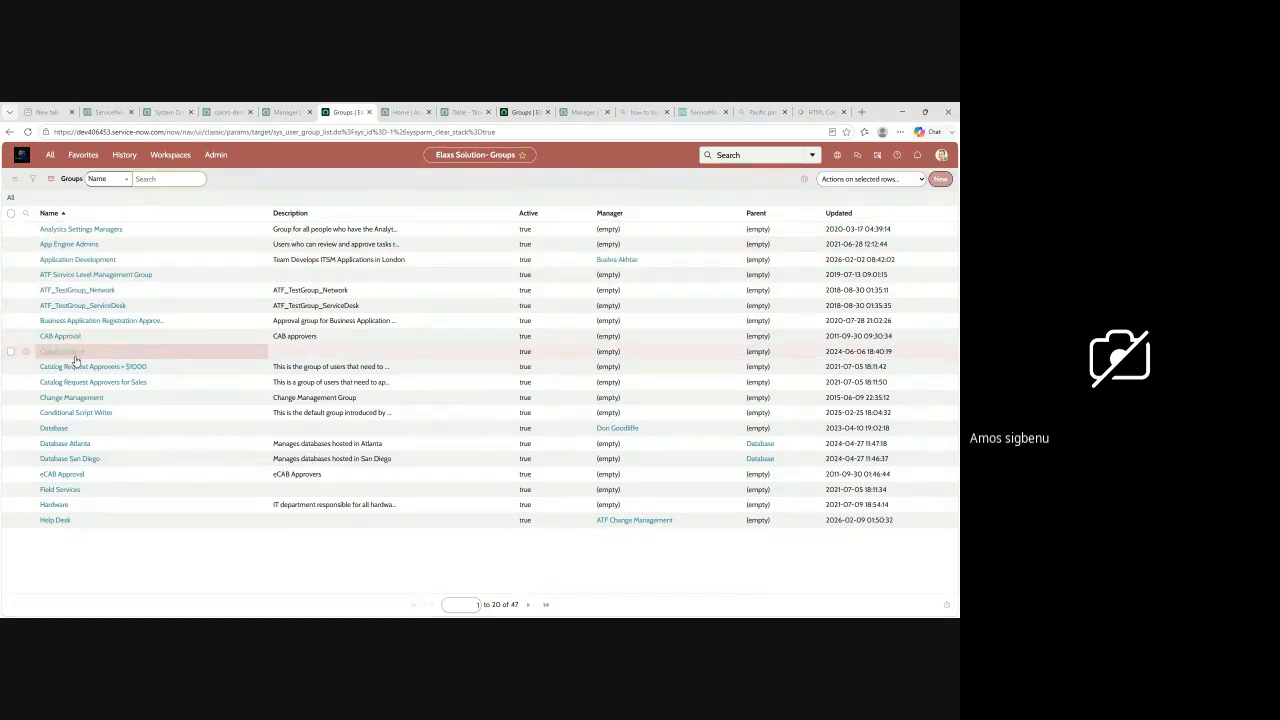
Step: Open the Hardware group record and examine its Group Members and Groups related lists
click(59, 508)
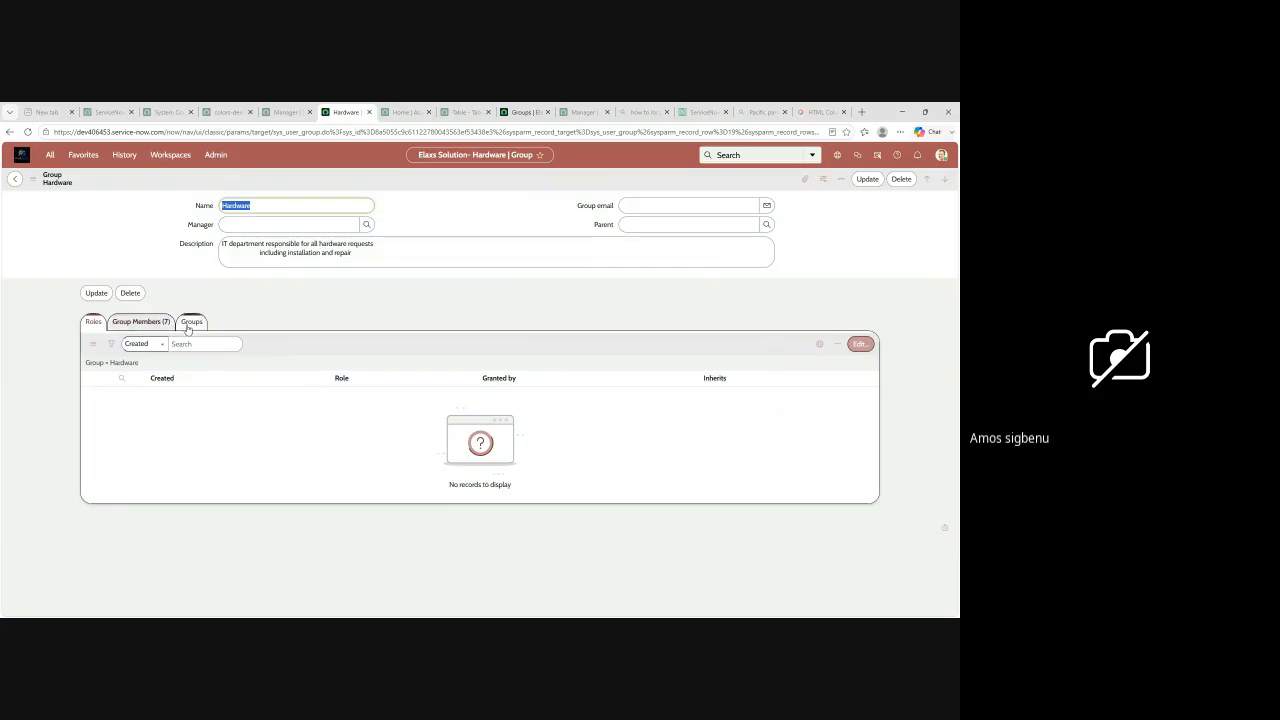
click(147, 322)
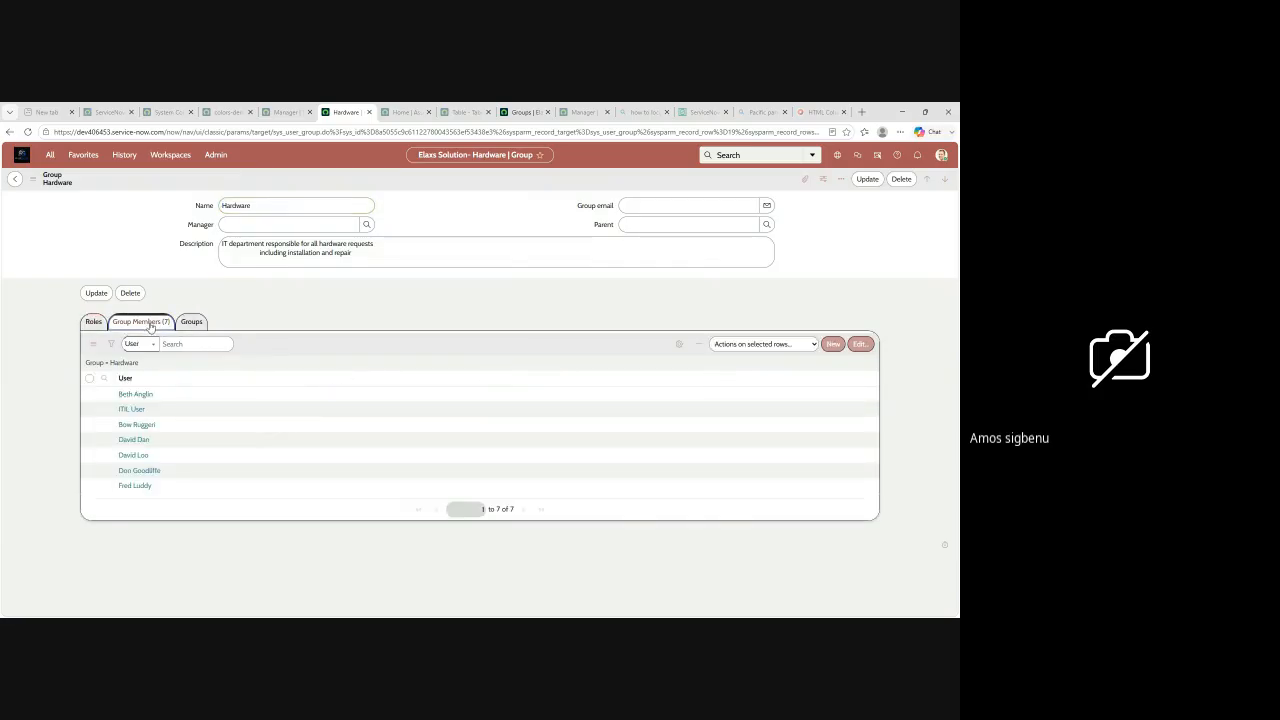
click(193, 323)
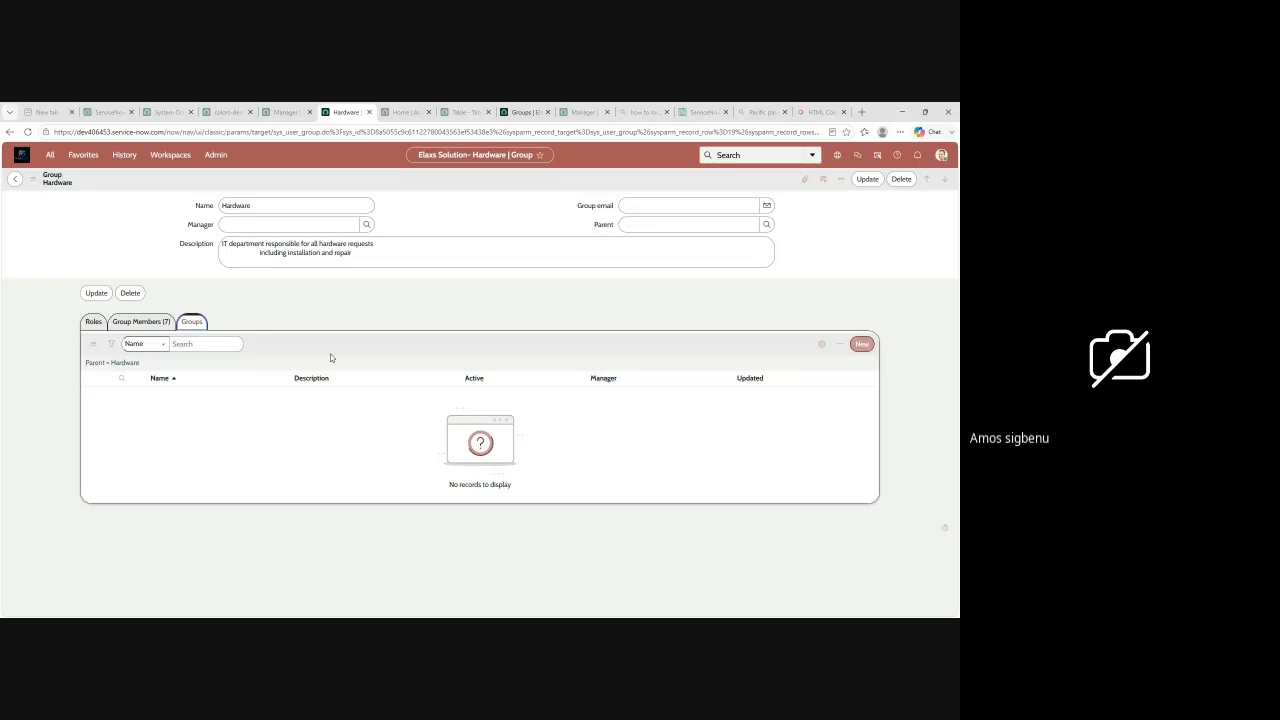
click(148, 322)
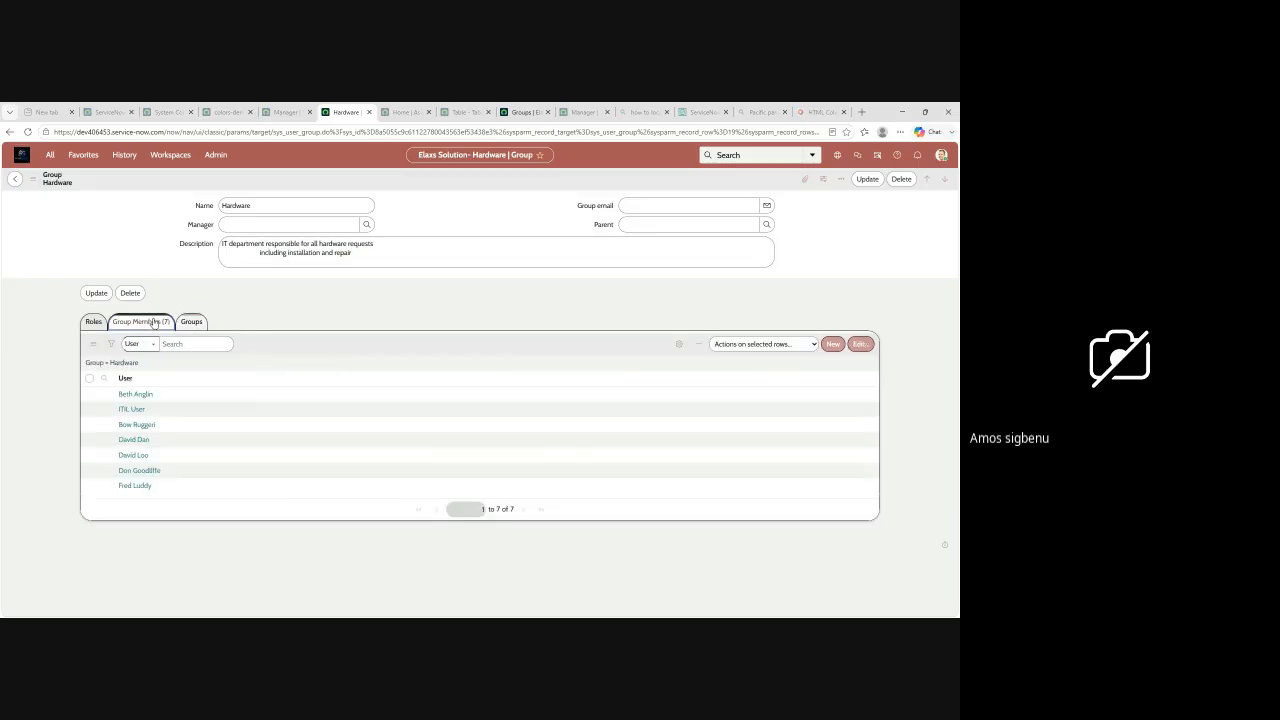
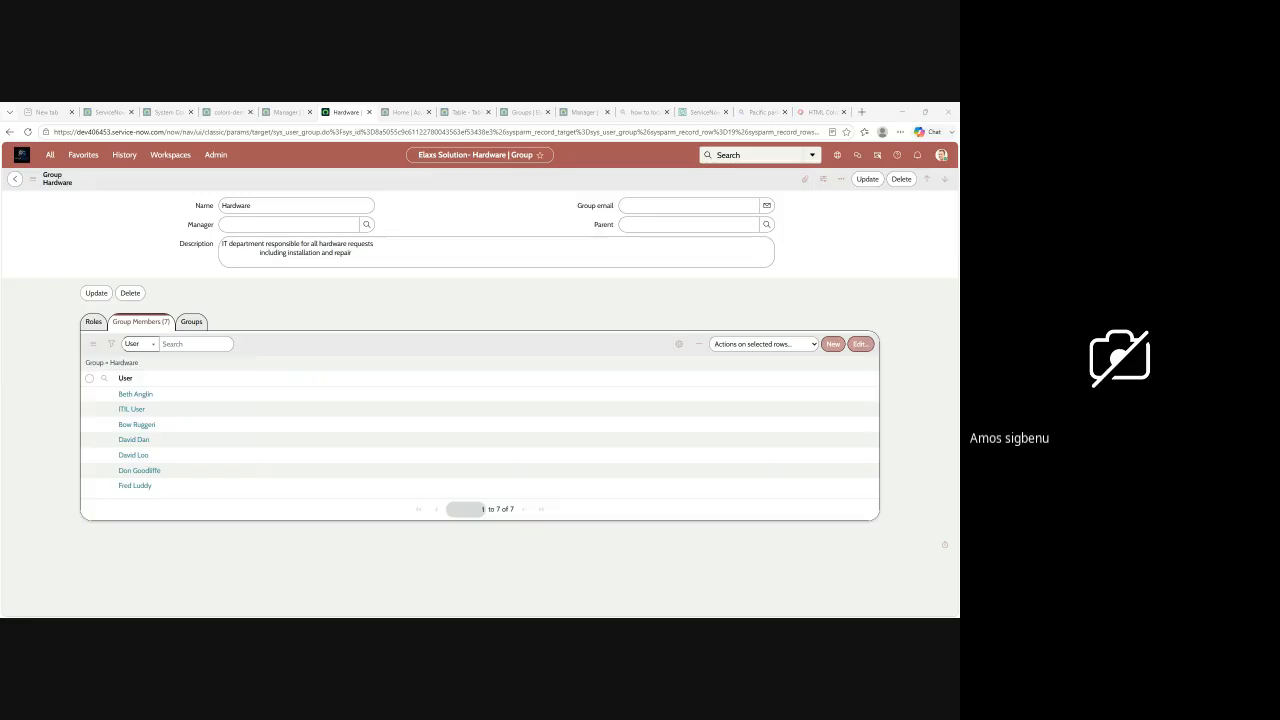
Step: Look through the ServiceNow developer and theme manager tabs, return to the Groups tab, and reopen the list with sys_user_group_list.do
click(103, 113)
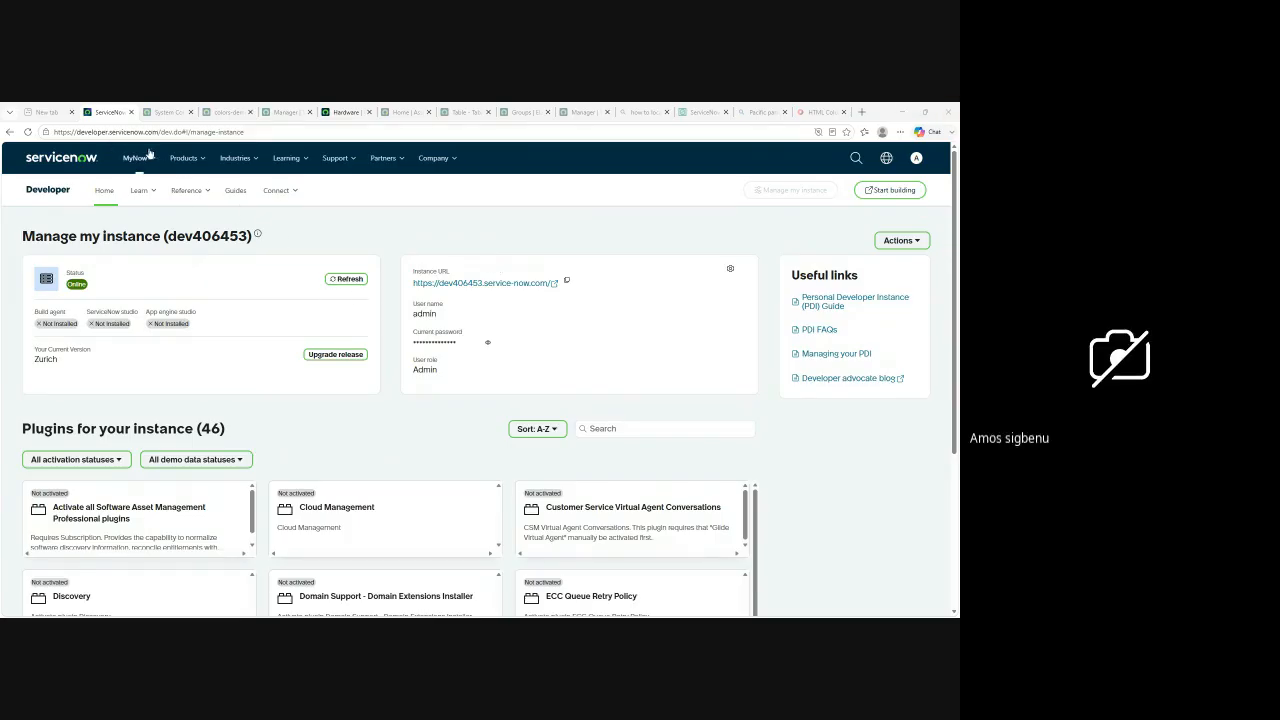
click(579, 114)
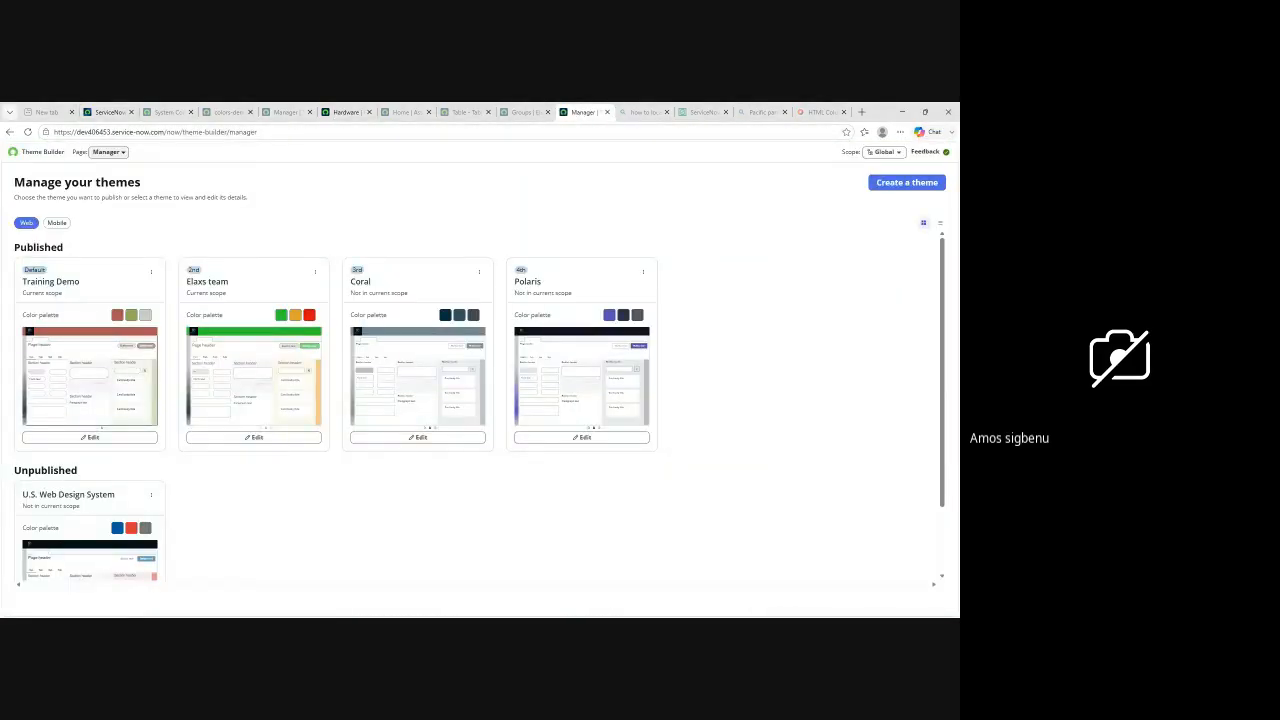
click(515, 116)
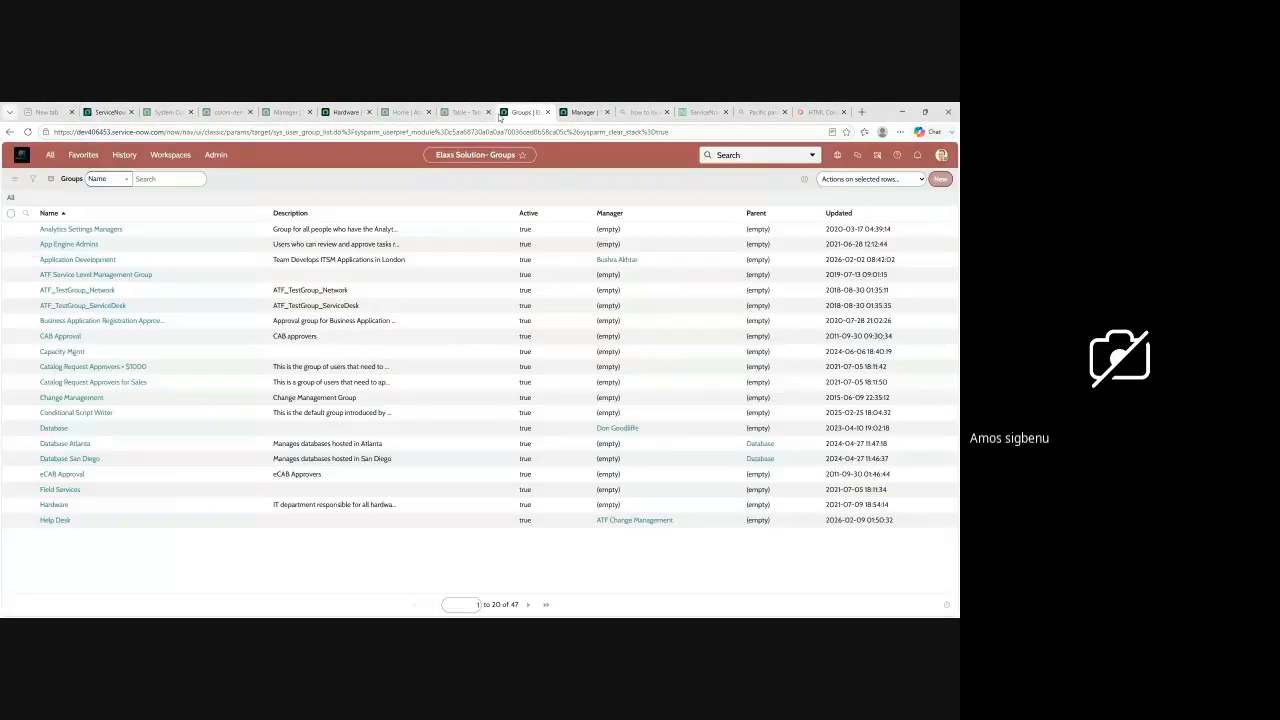
click(50, 155)
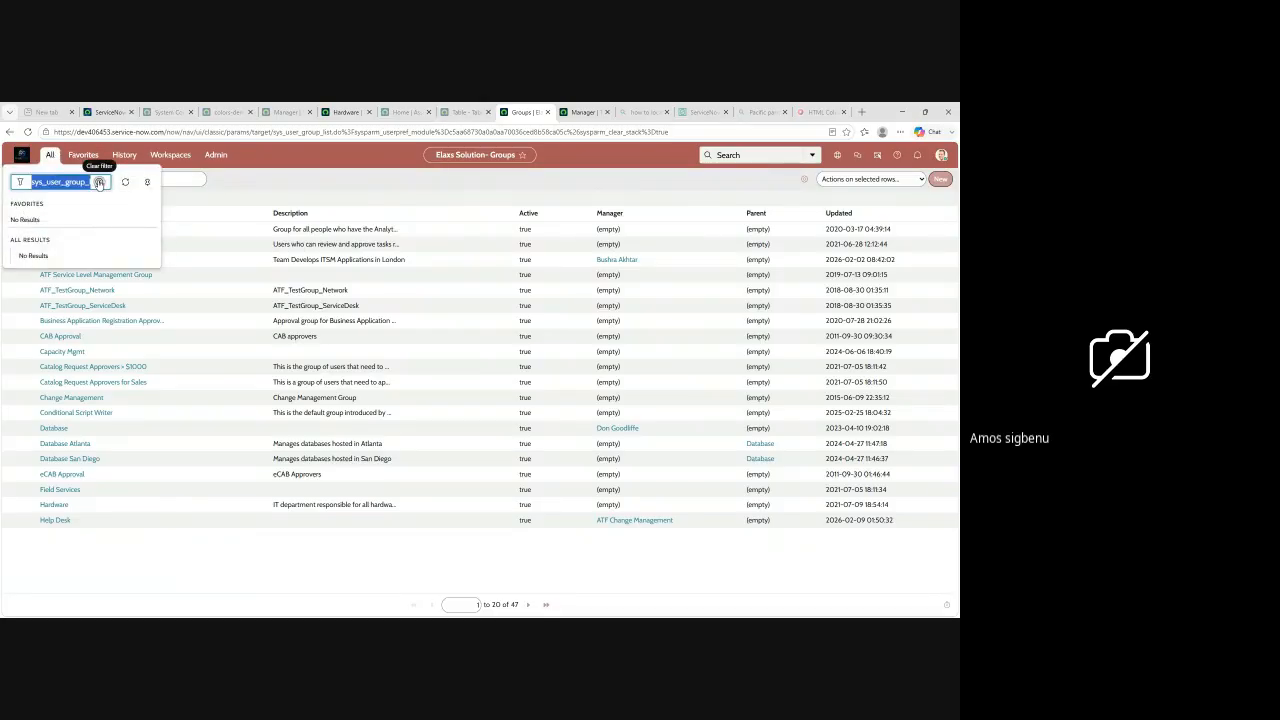
key(Return)
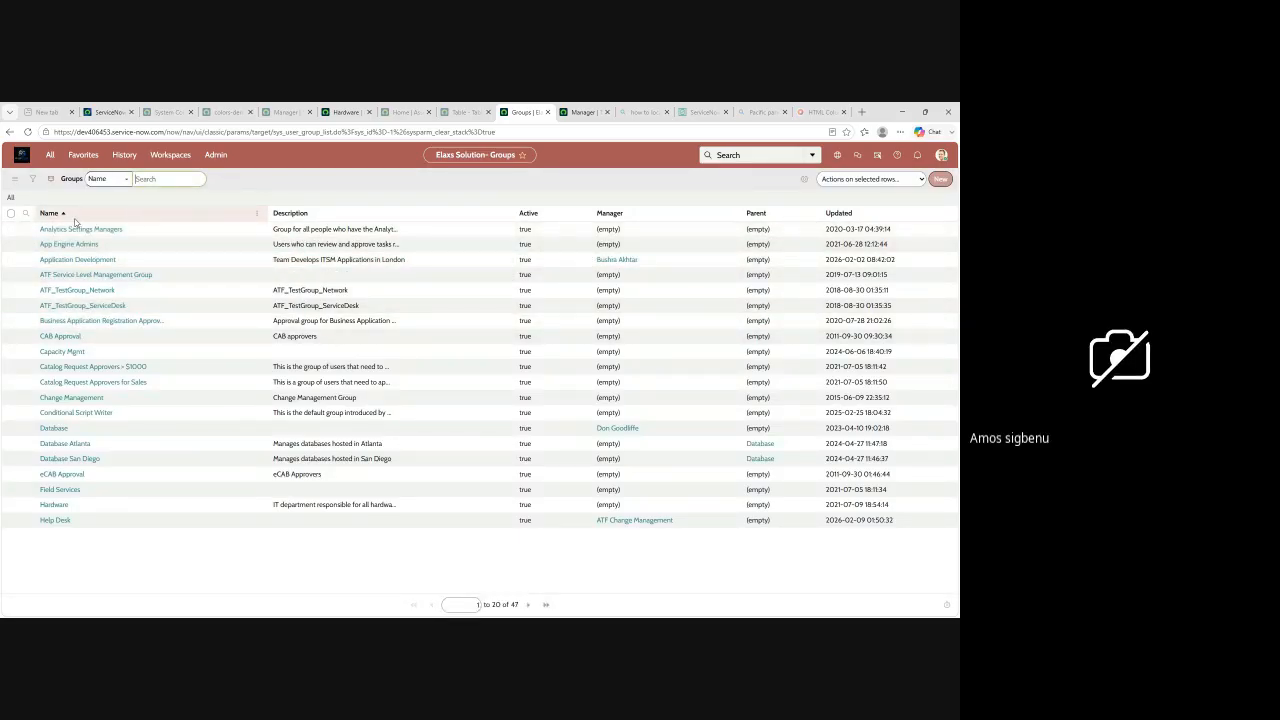
Step: Set the Groups list search to the Description column and activate its search box
click(168, 215)
click(126, 182)
click(148, 179)
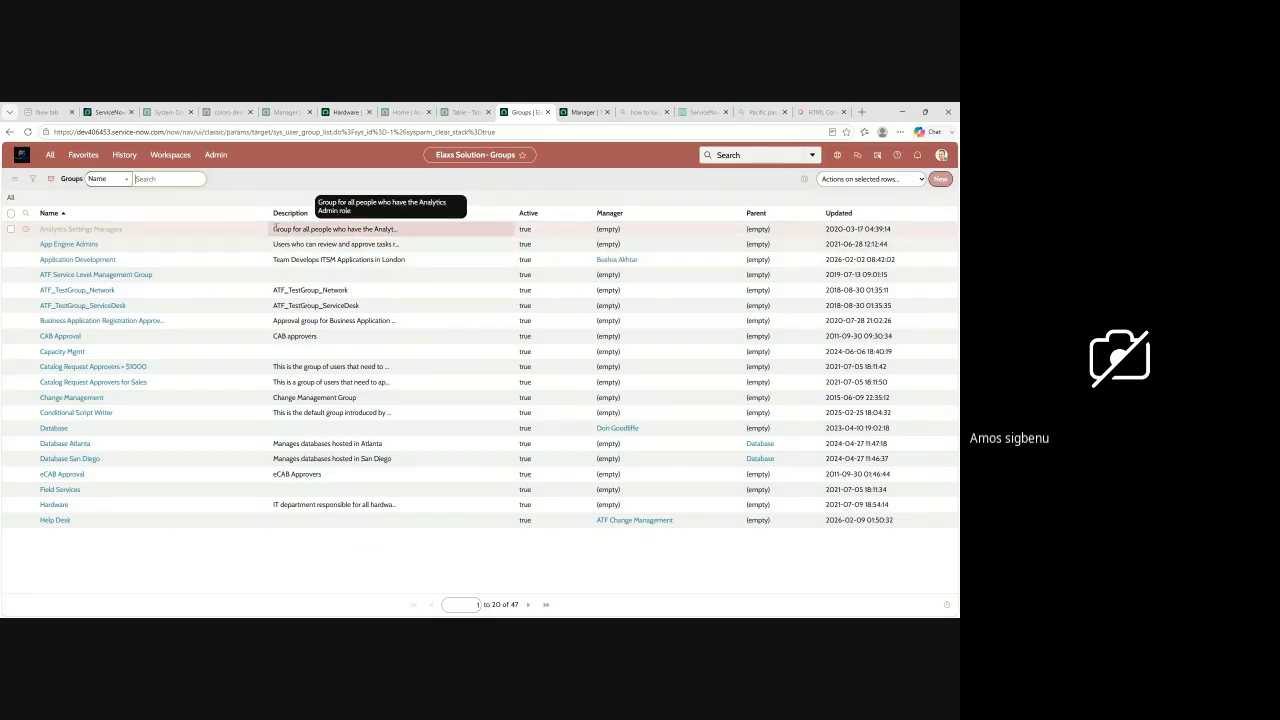
click(112, 224)
click(158, 177)
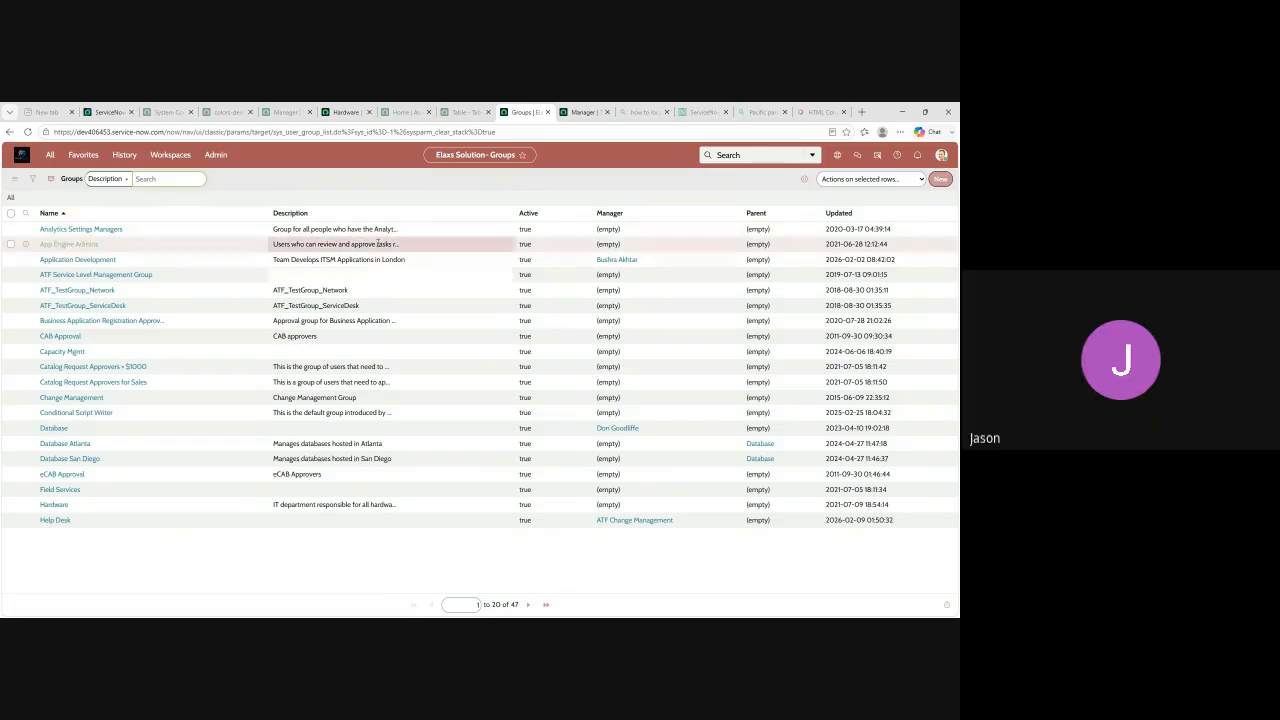
click(146, 180)
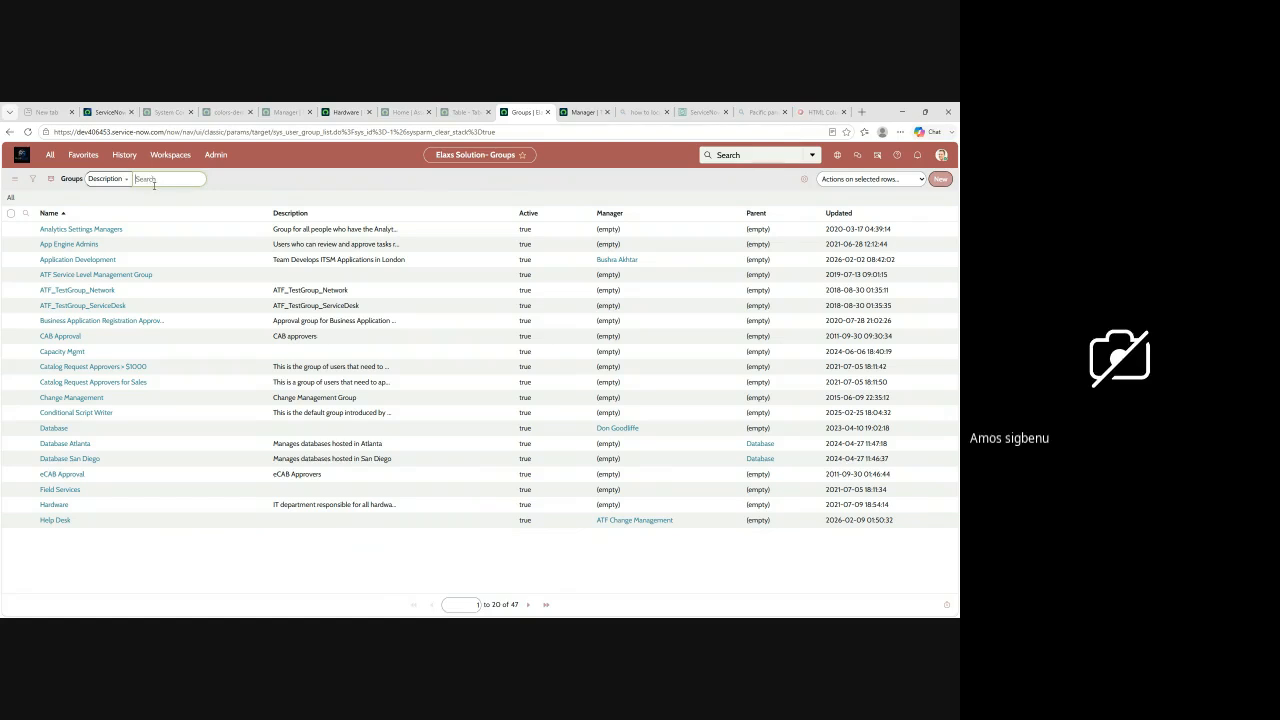
click(166, 184)
Step: Open the Impersonate user dialog, choose the first listed user, and close the dialog to stay as System Administrator
click(942, 157)
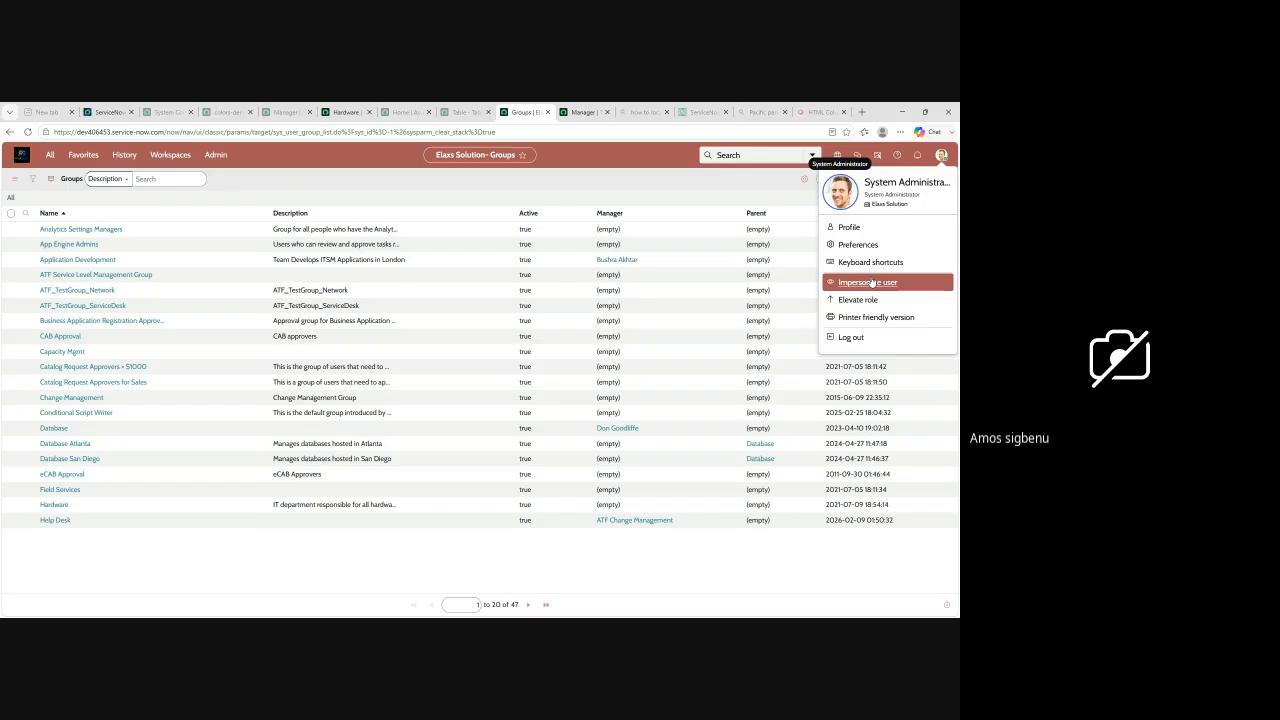
click(875, 288)
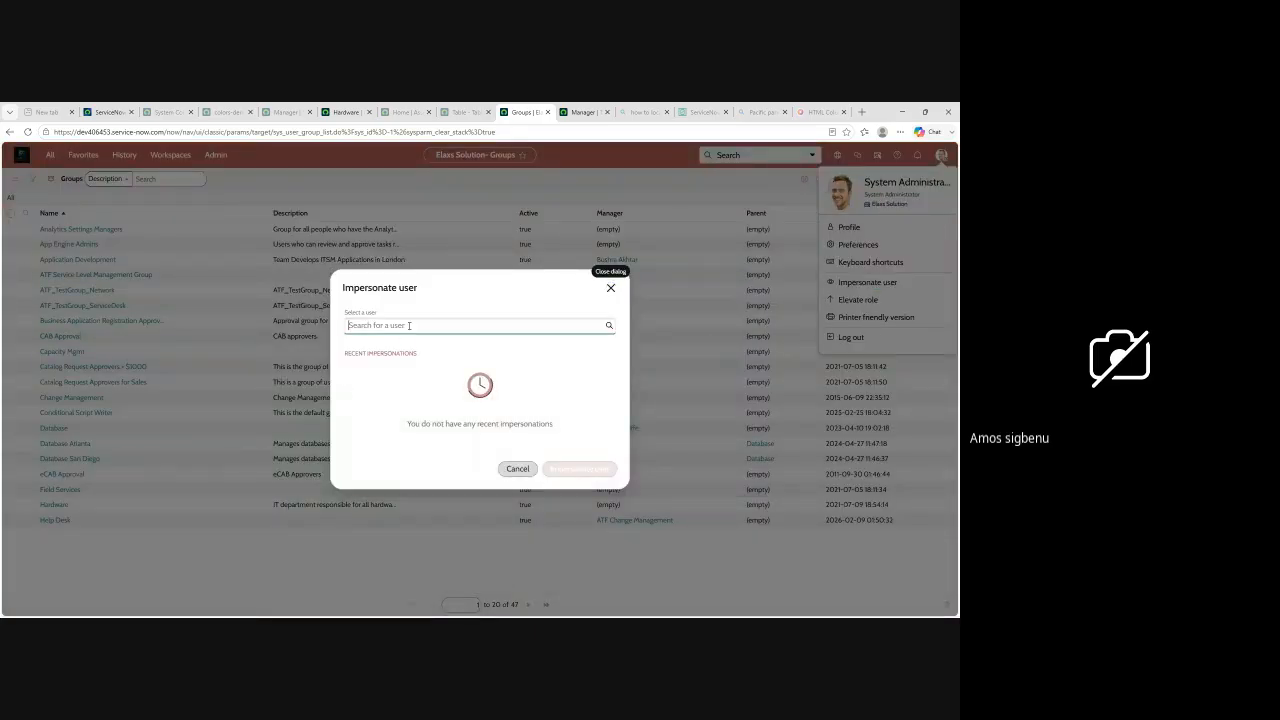
click(409, 325)
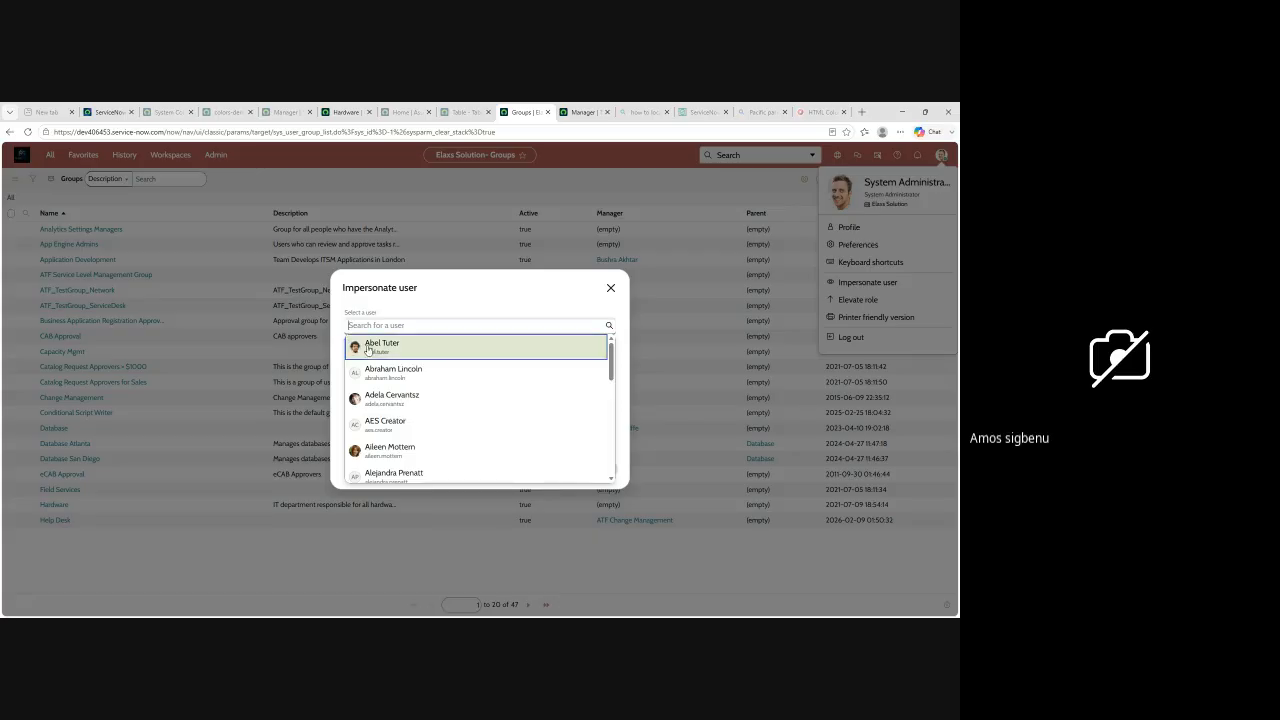
click(383, 347)
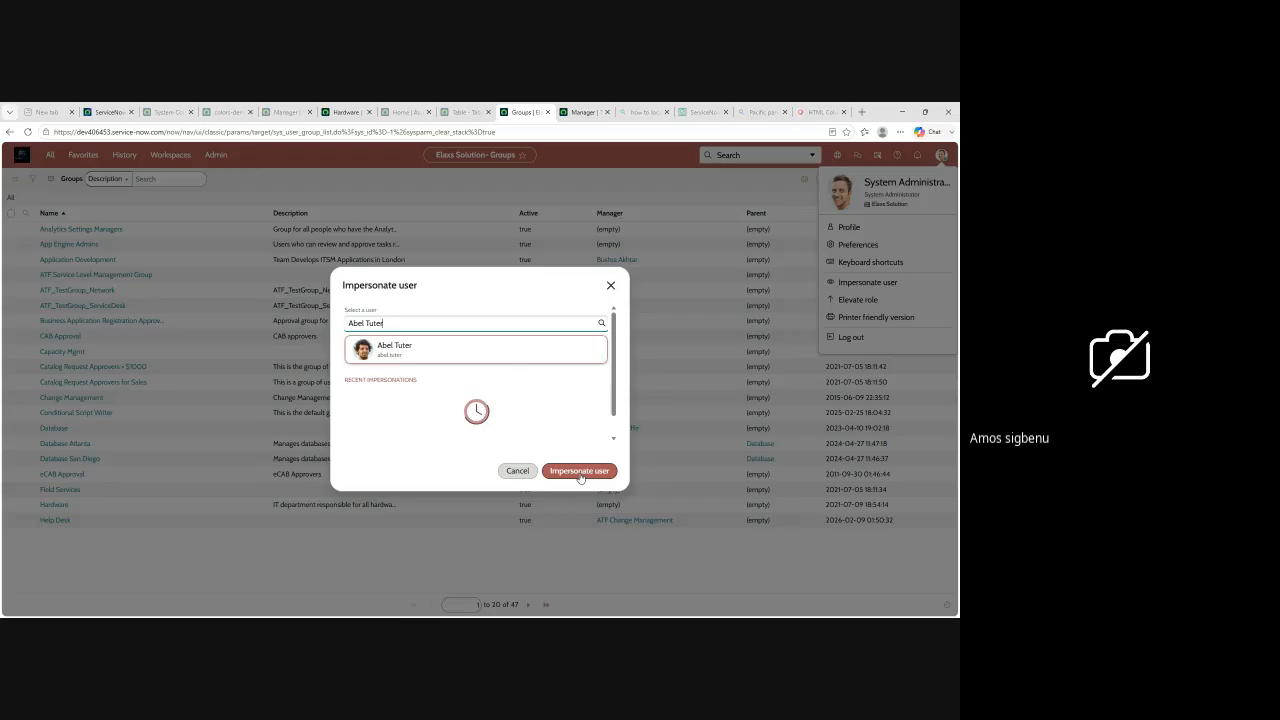
click(579, 471)
click(611, 289)
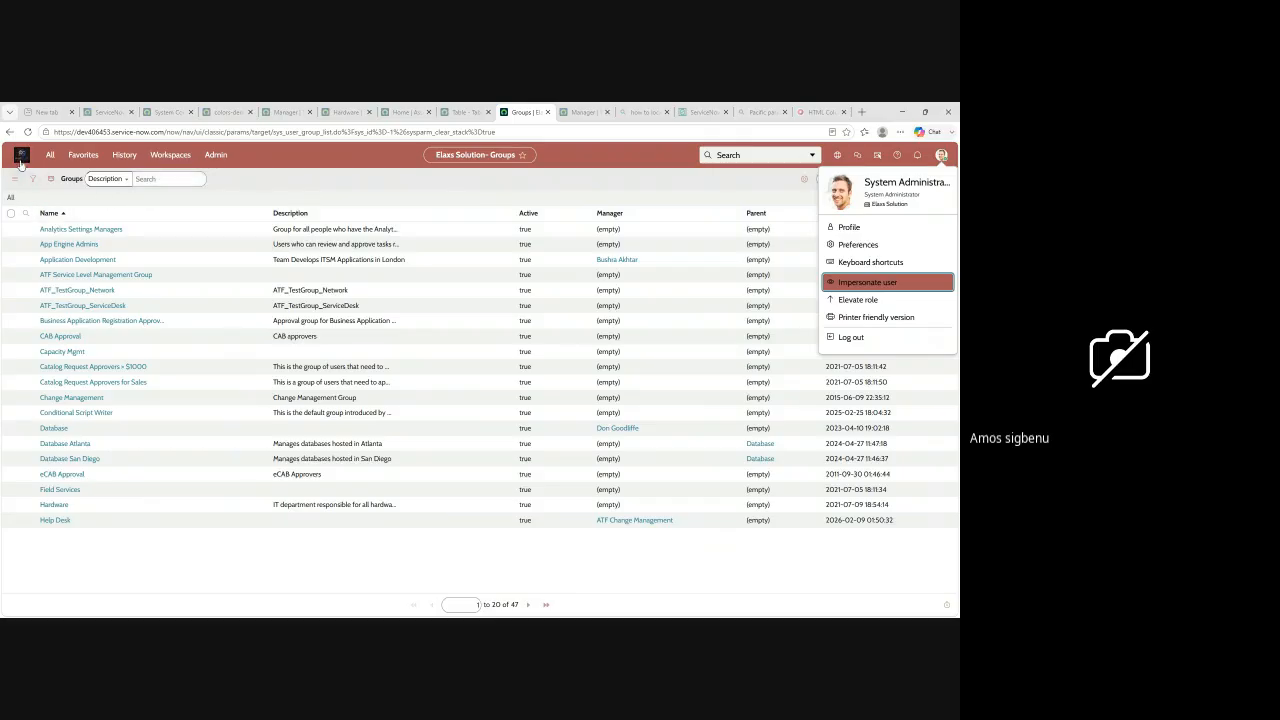
Step: Filter the full navigation list by "incident" and open the Self-Service Incidents list
click(50, 155)
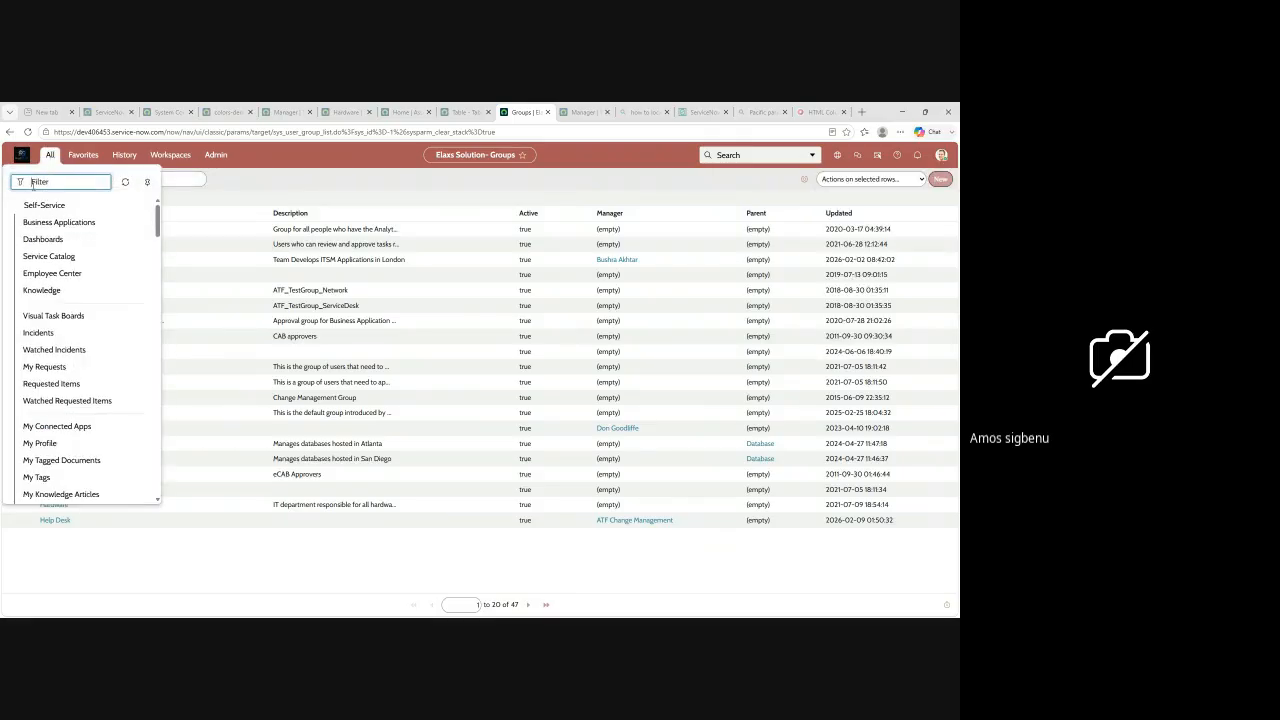
text(i)
text(nc)
text(ideb)
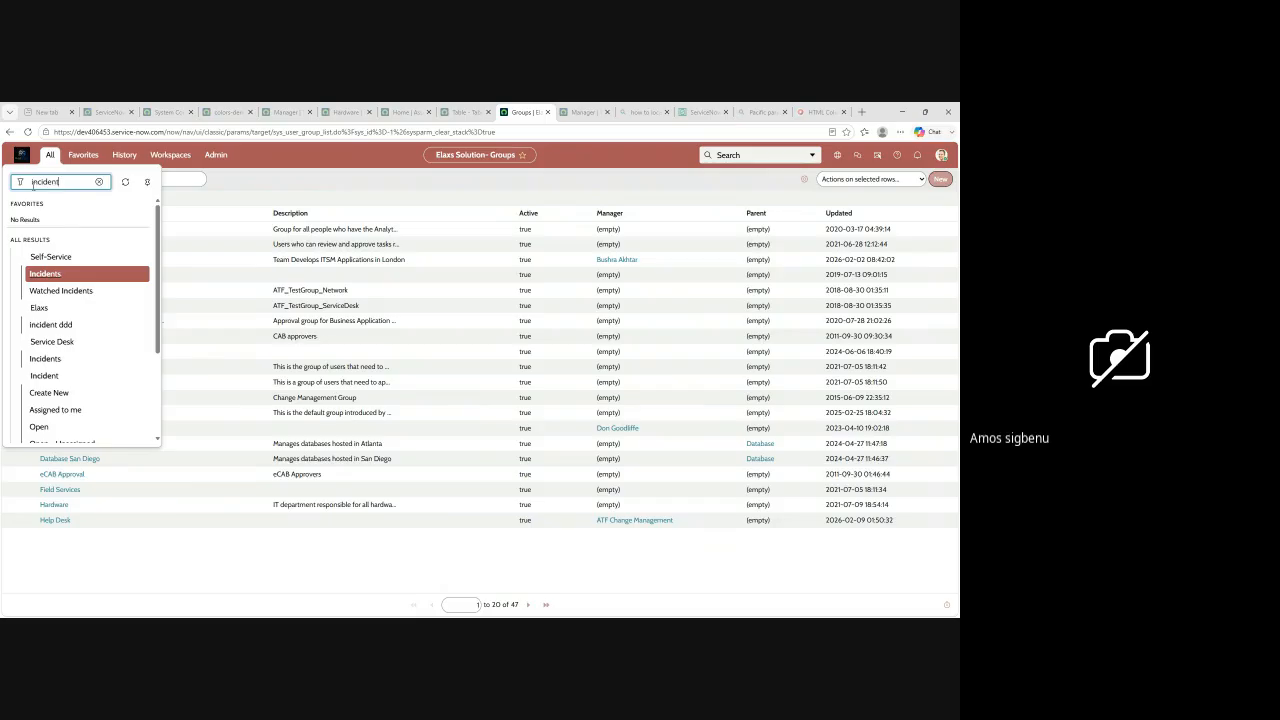
key(Return)
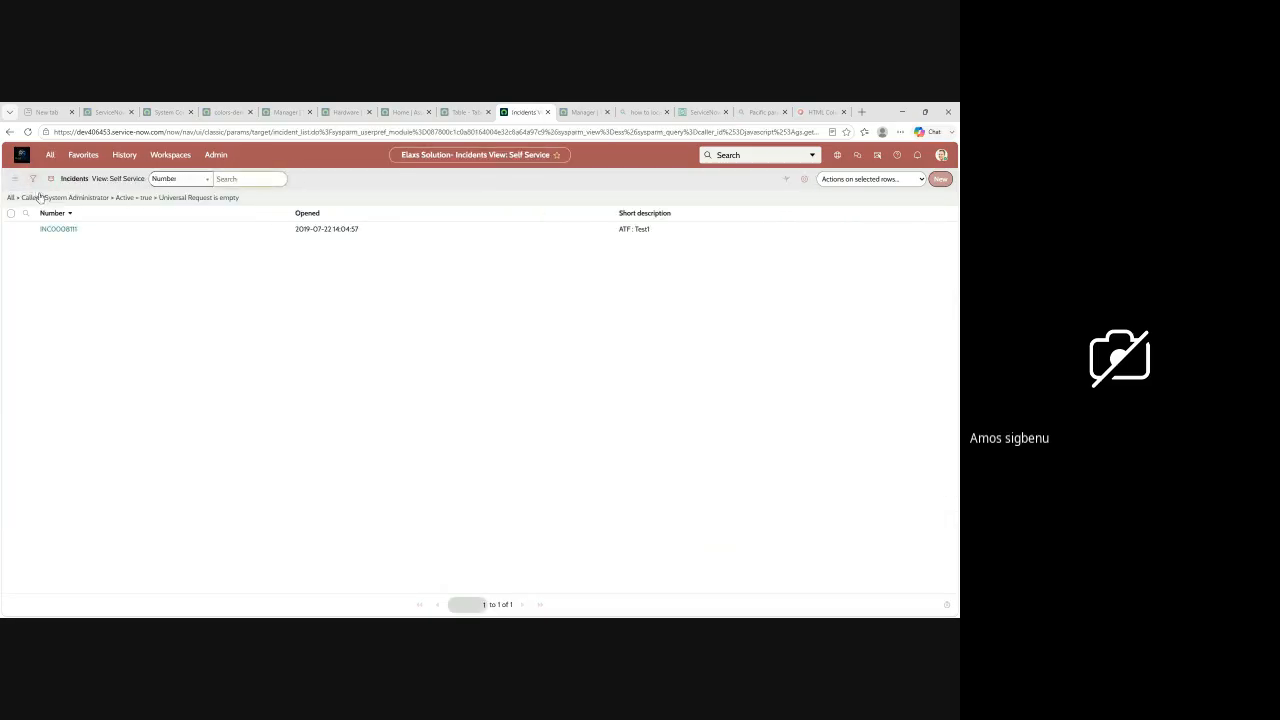
Step: Reopen the navigation results for "incident" and open the list of all active incidents
click(50, 154)
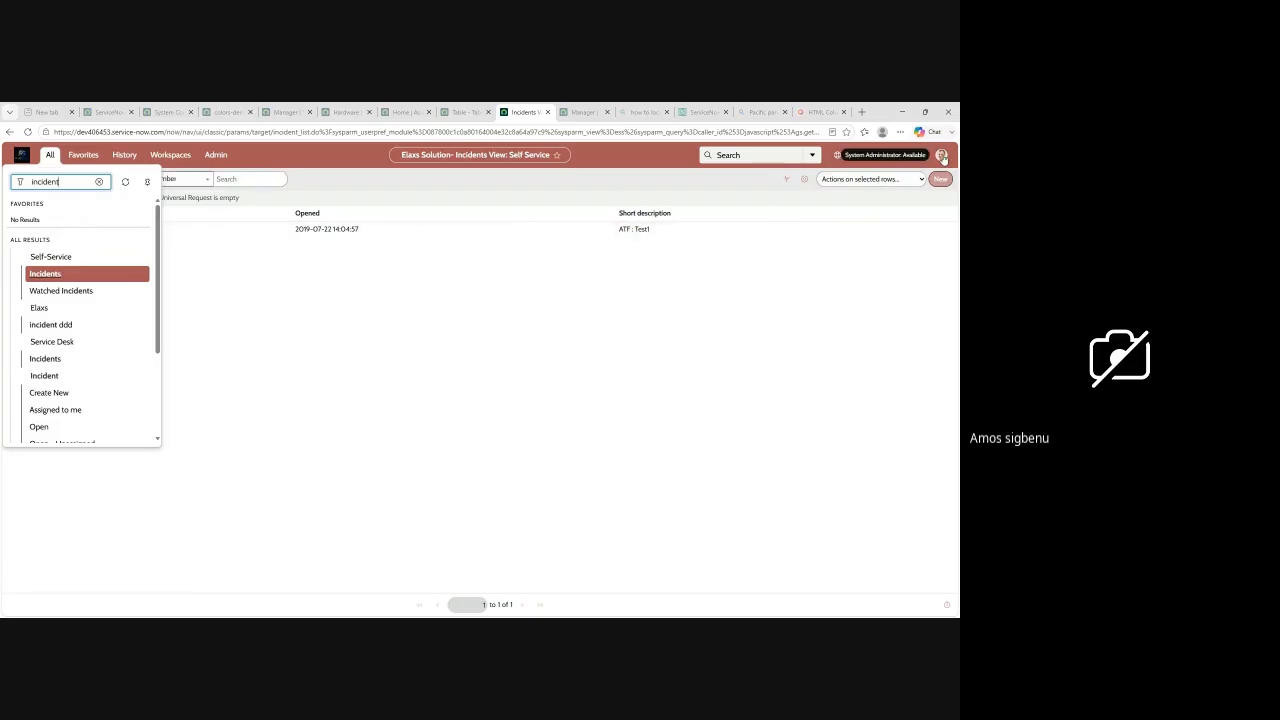
click(942, 156)
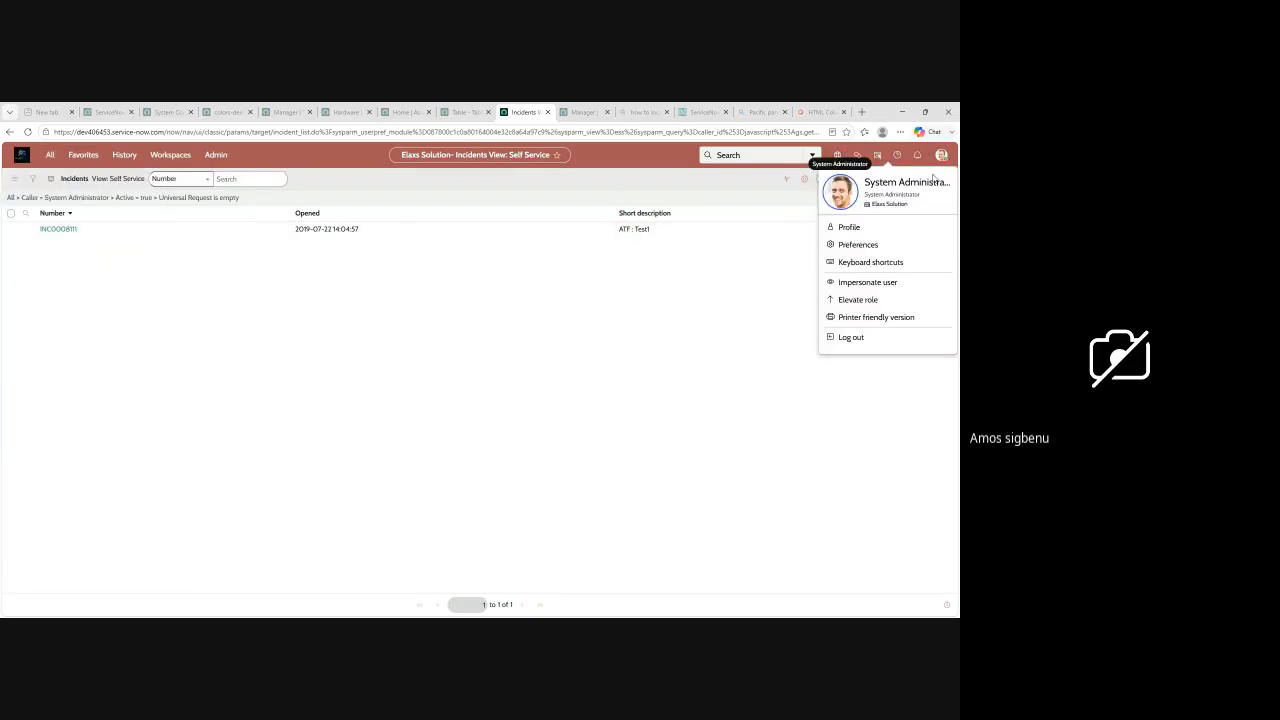
click(50, 155)
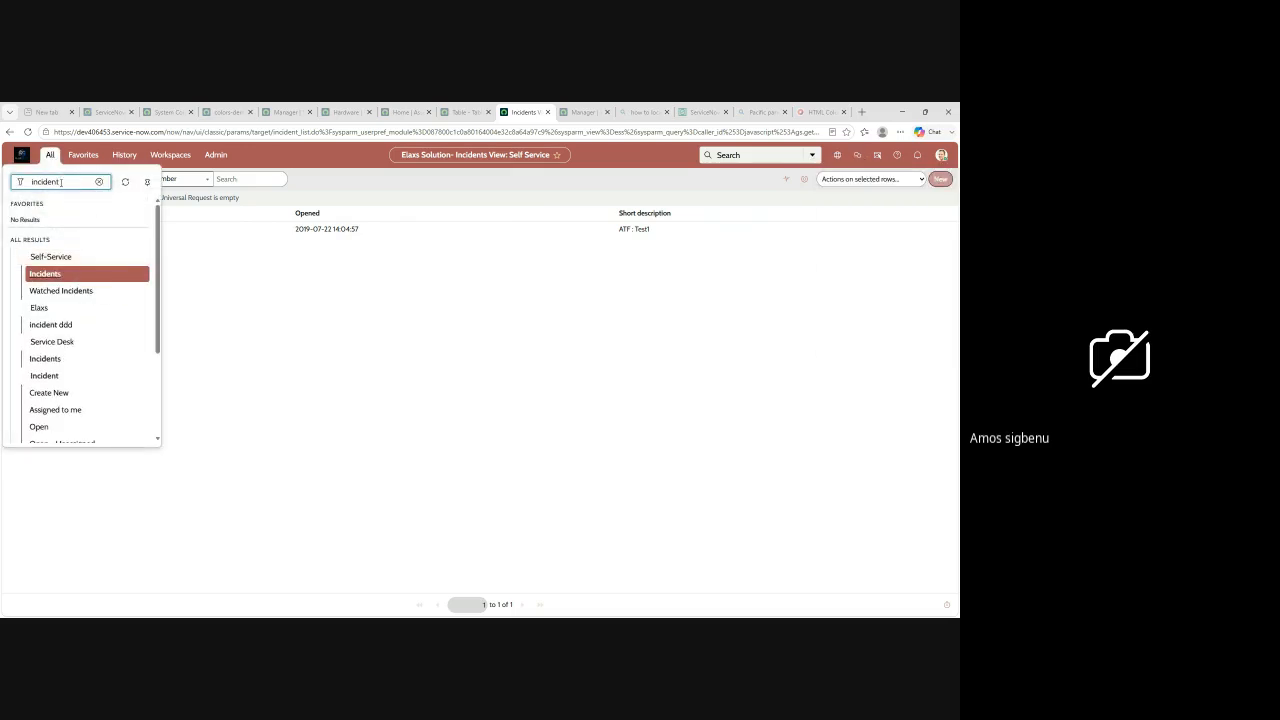
scroll(80, 300, down, 2)
click(40, 328)
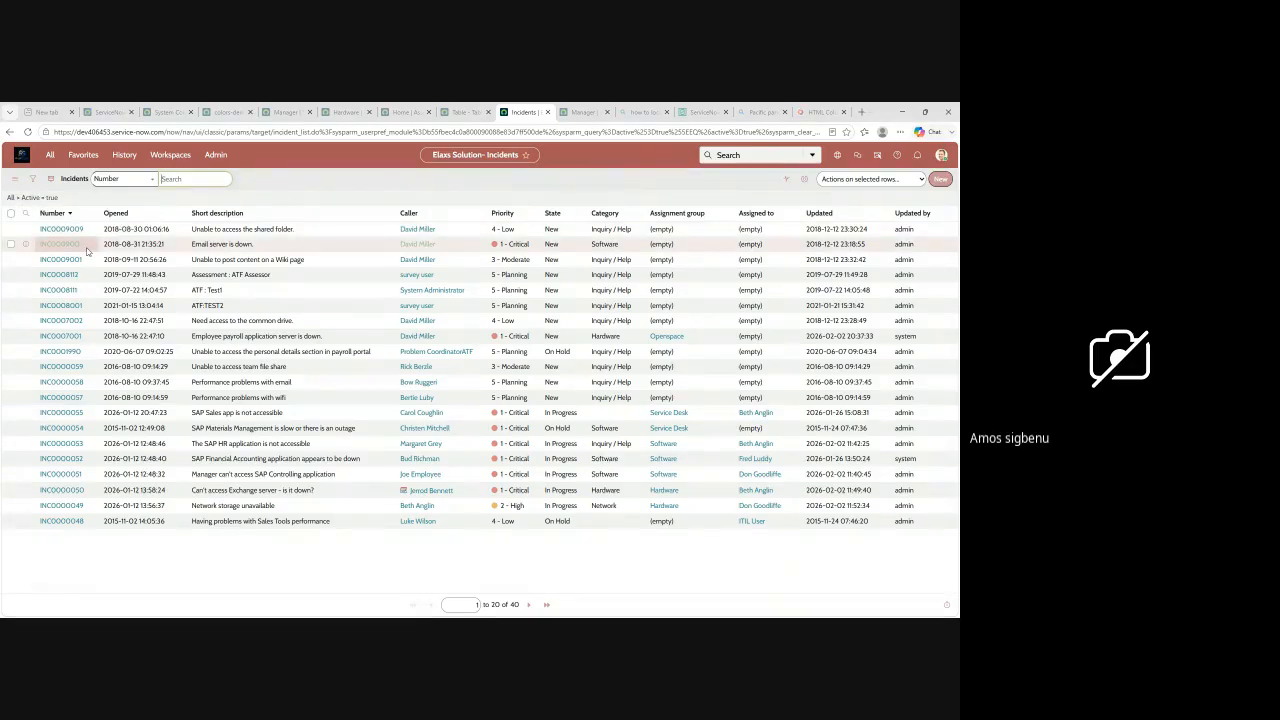
Step: Examine the record options available for the "Can't access Exchange server" incident in the list
mouse_move(150, 243)
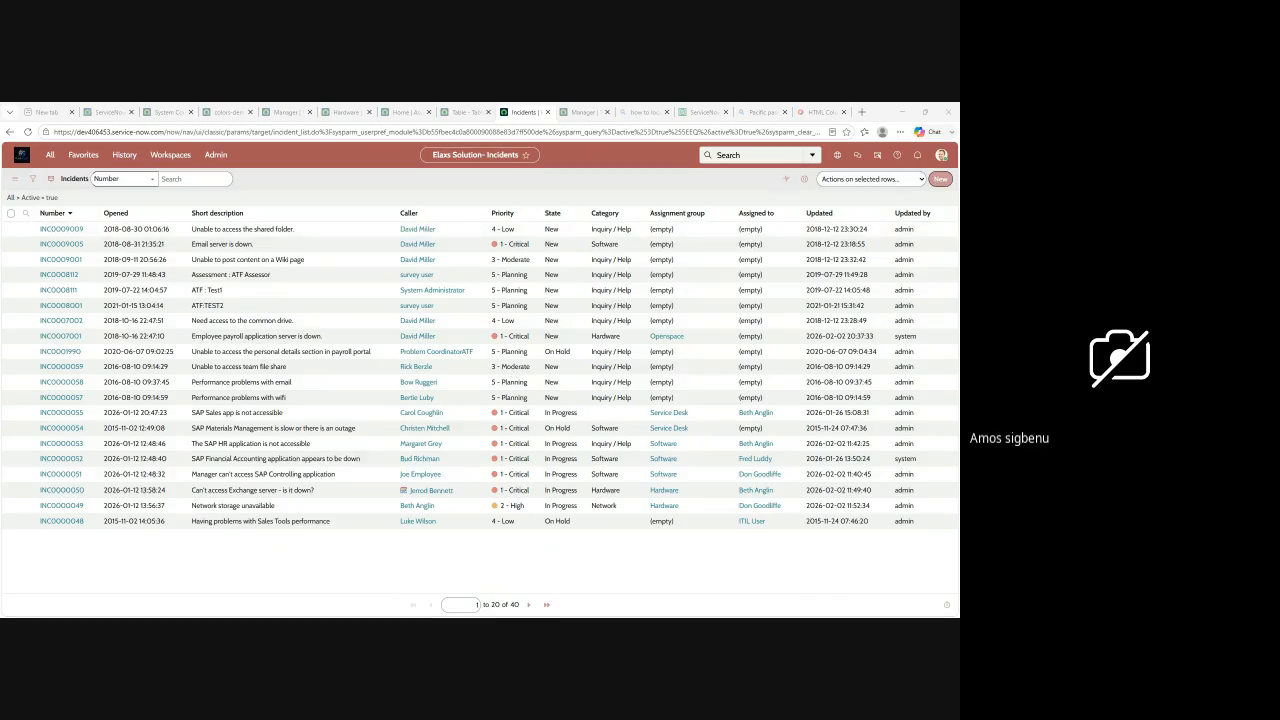
right_click(455, 494)
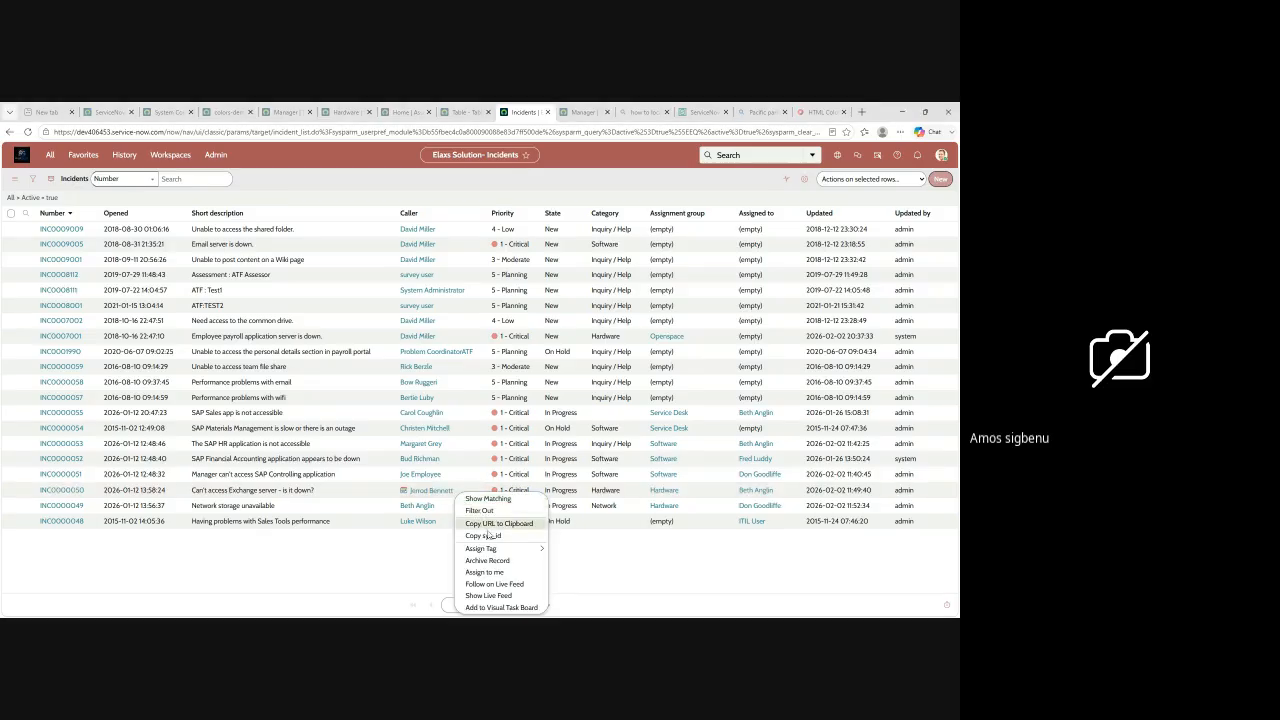
mouse_move(484, 550)
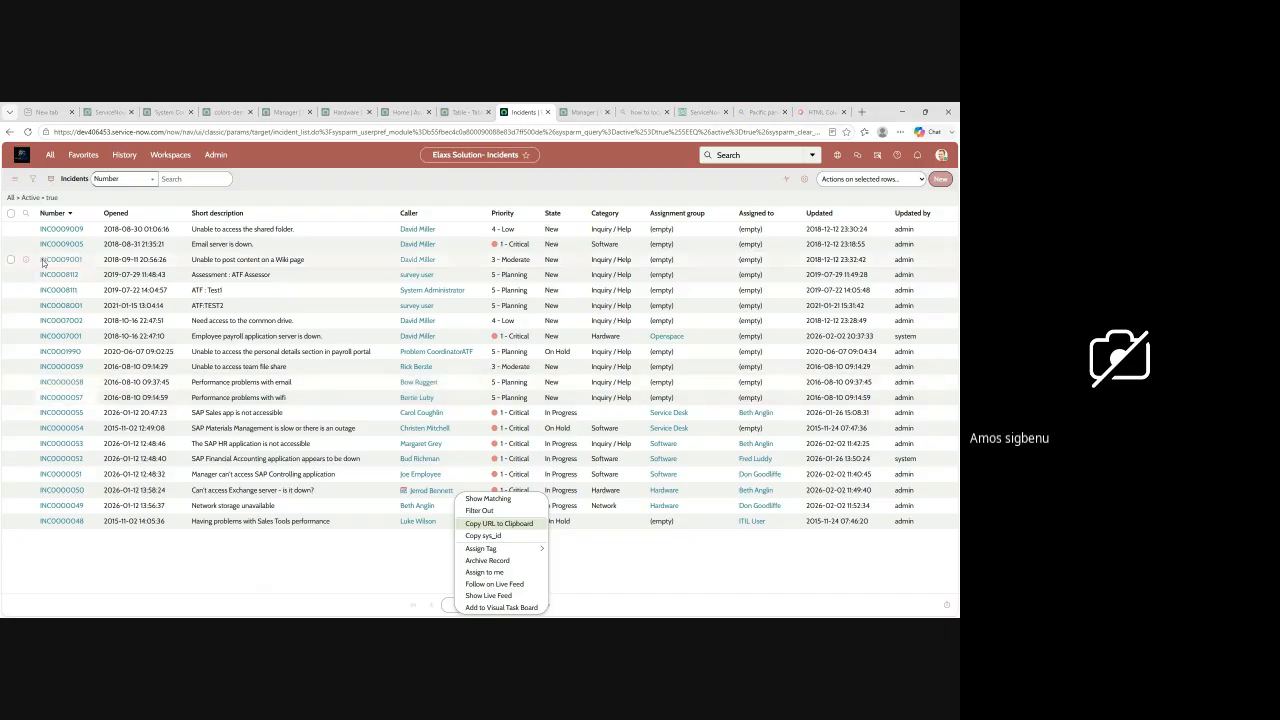
Step: Open incident INC0009009 to view its form and return to the Incidents list
click(57, 233)
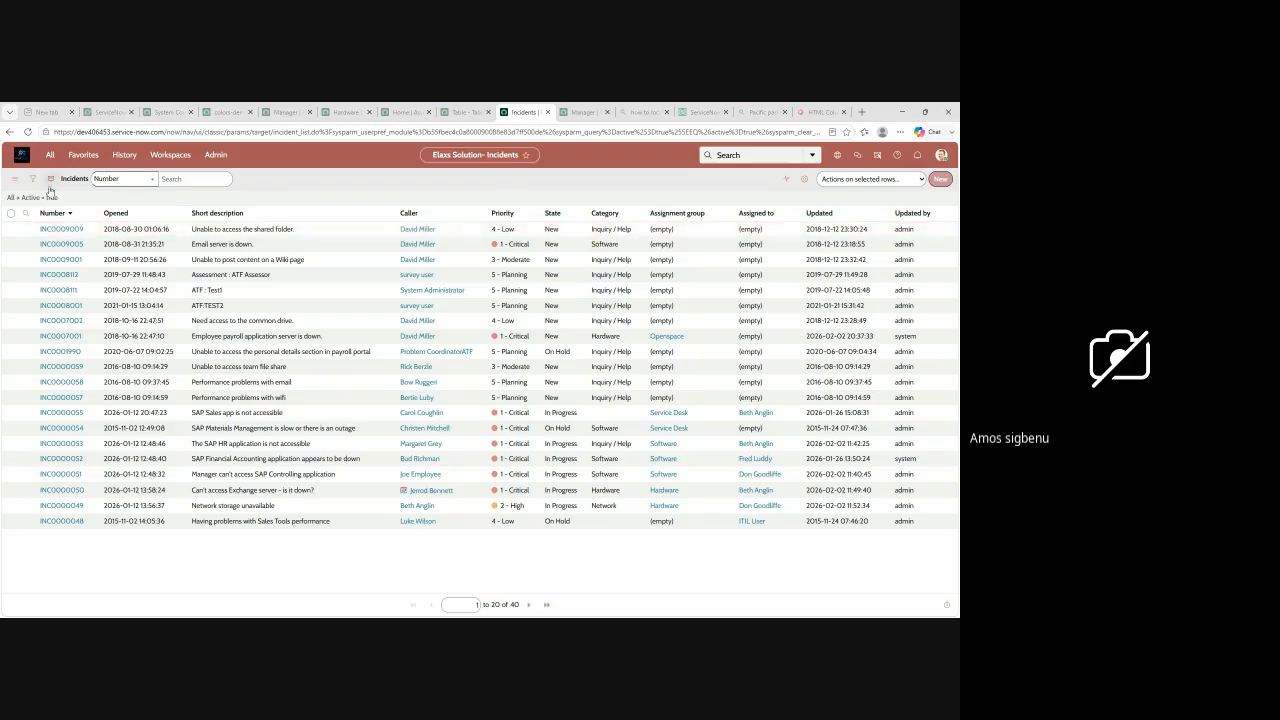
click(61, 229)
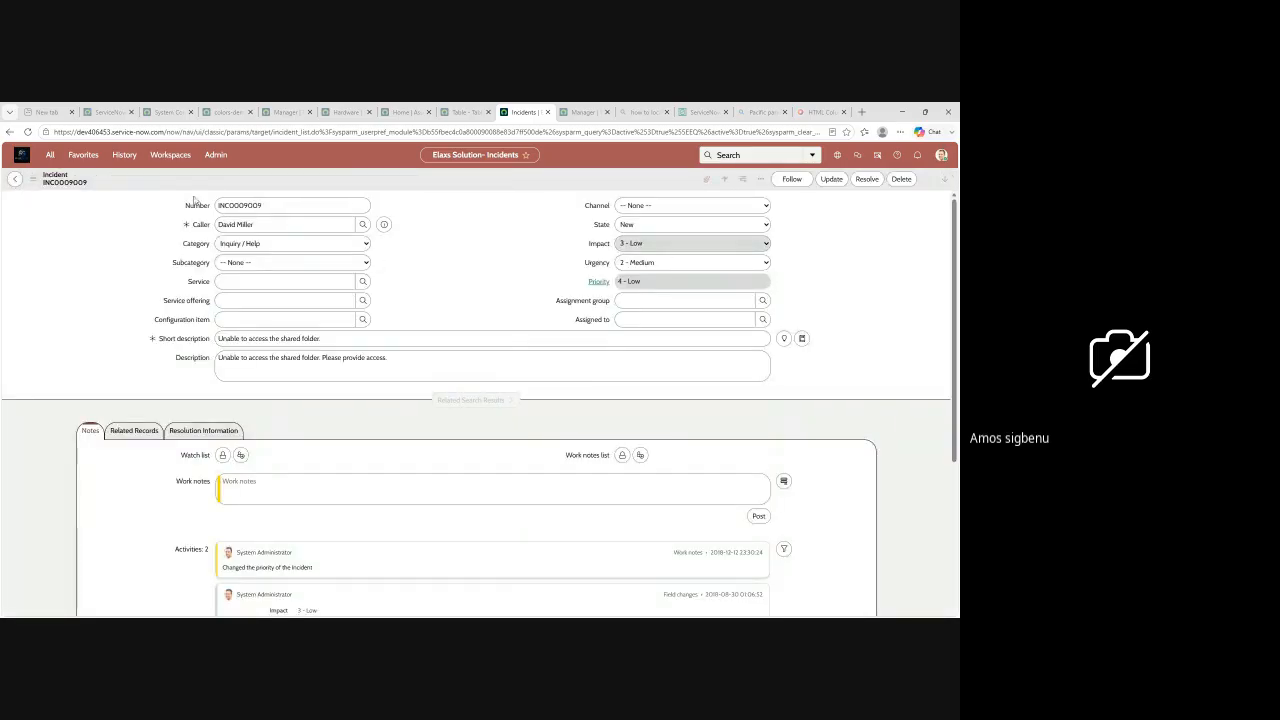
click(15, 179)
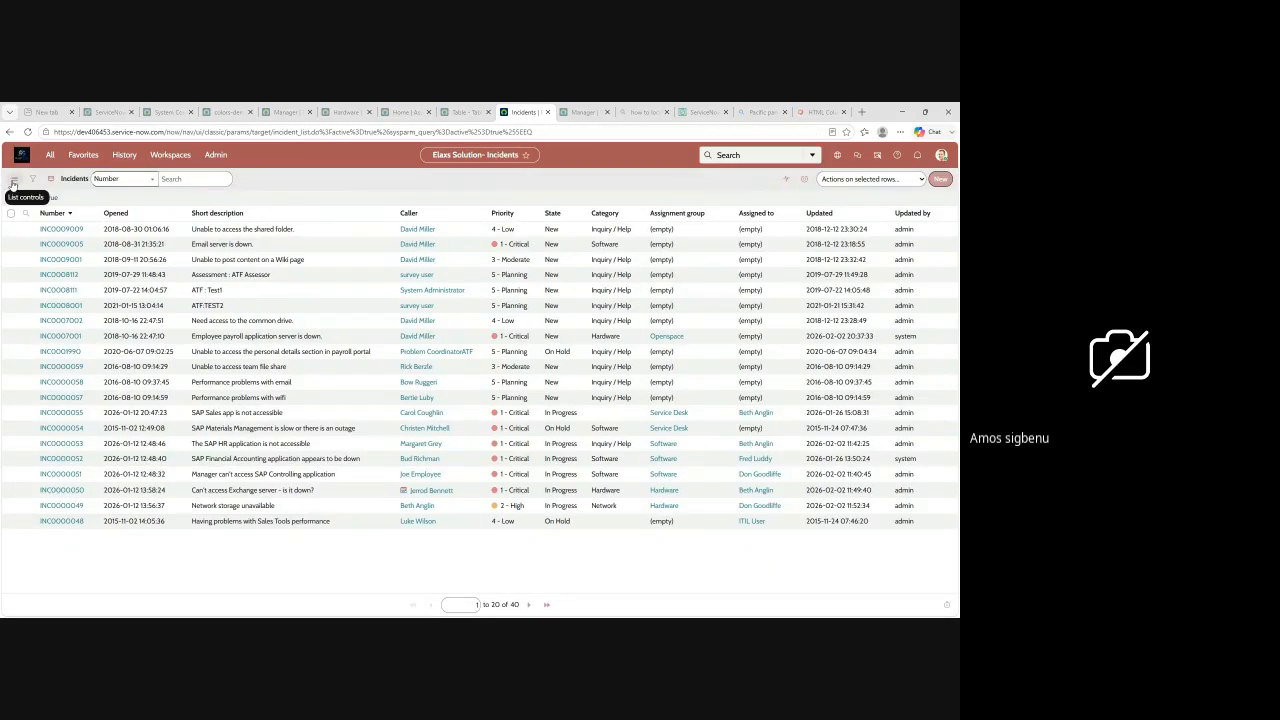
Step: Examine the Incidents list controls, including the View, Group By and Show rows-per-page options
click(14, 181)
mouse_move(44, 213)
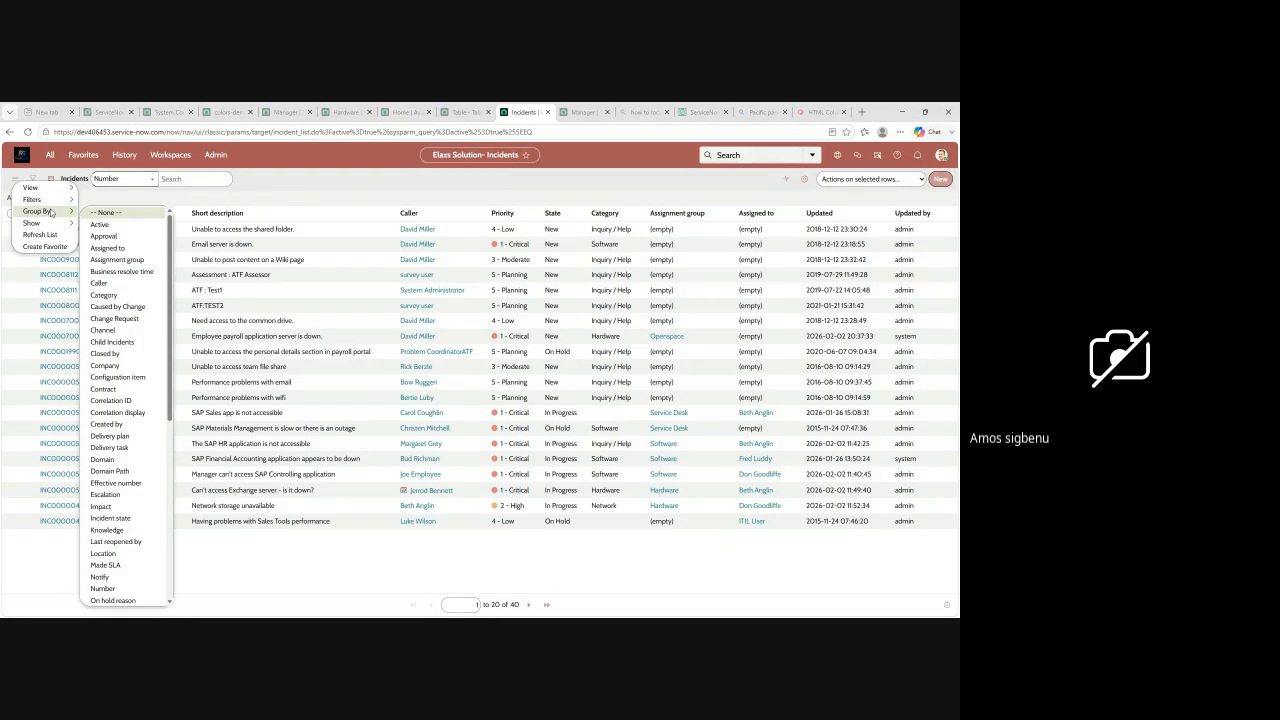
mouse_move(62, 189)
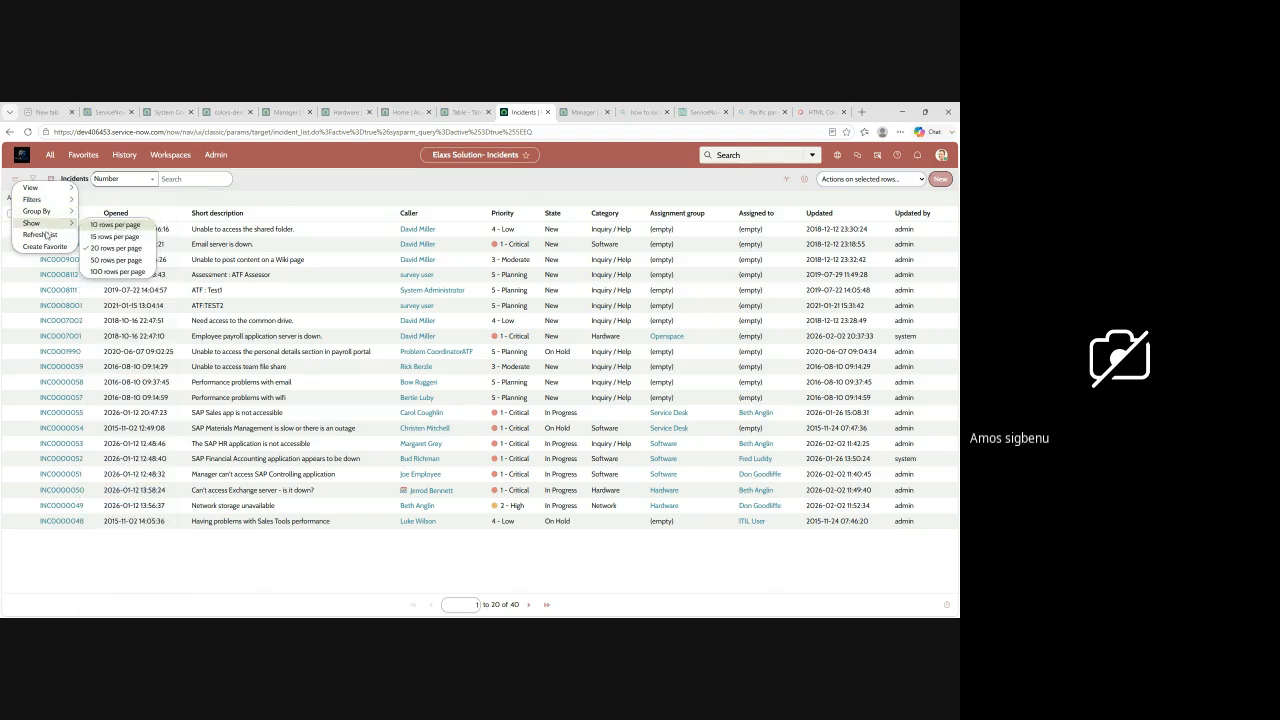
right_click(340, 182)
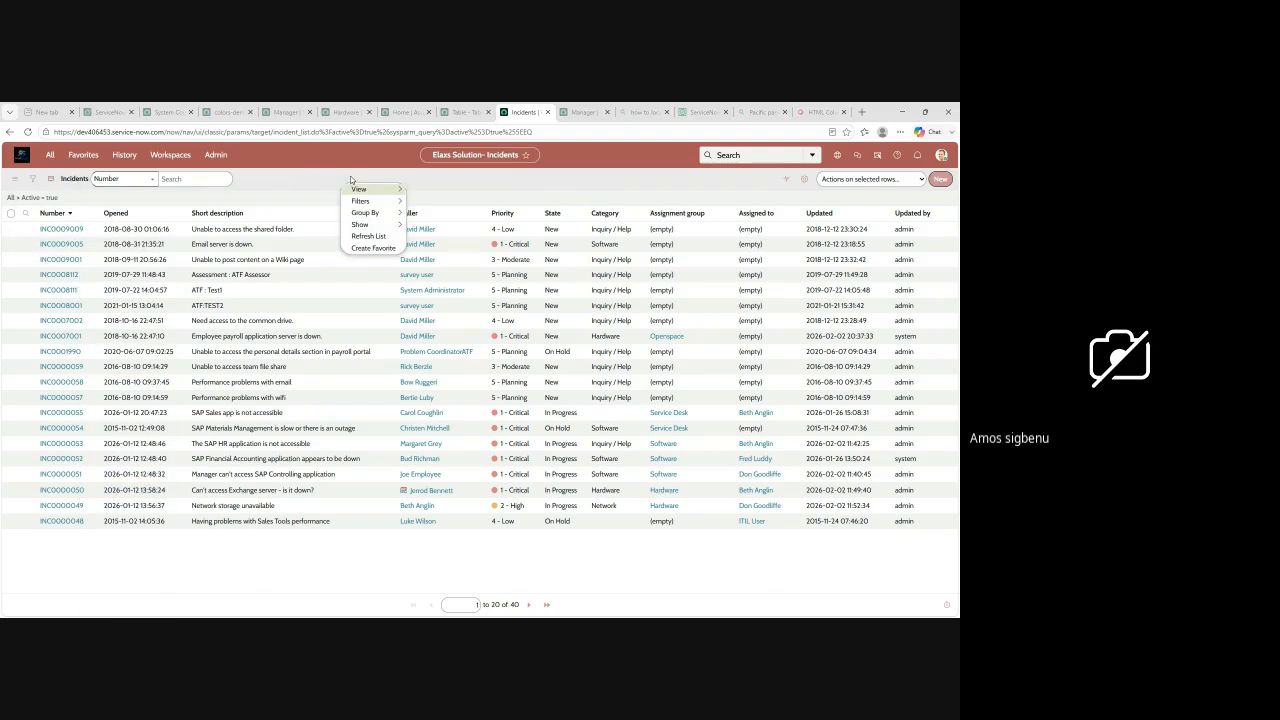
mouse_move(365, 213)
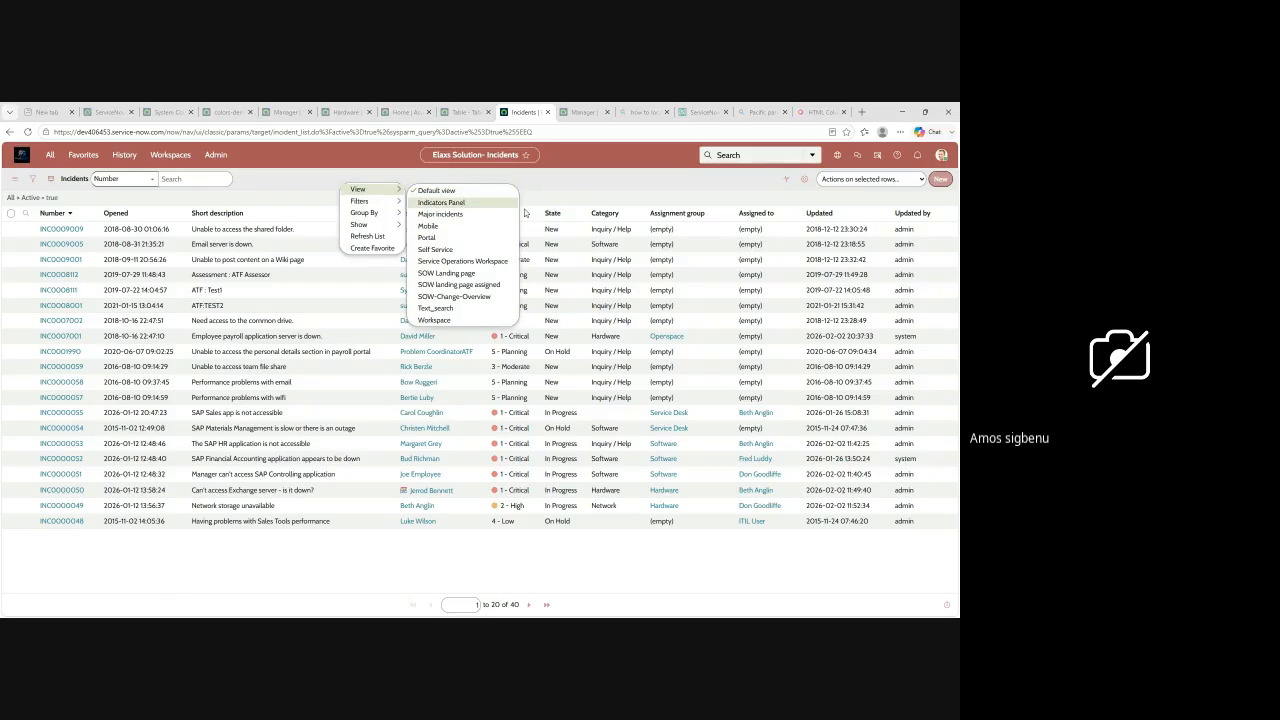
Step: Open the List Layout configuration for the Incidents list from the State column's options
click(575, 217)
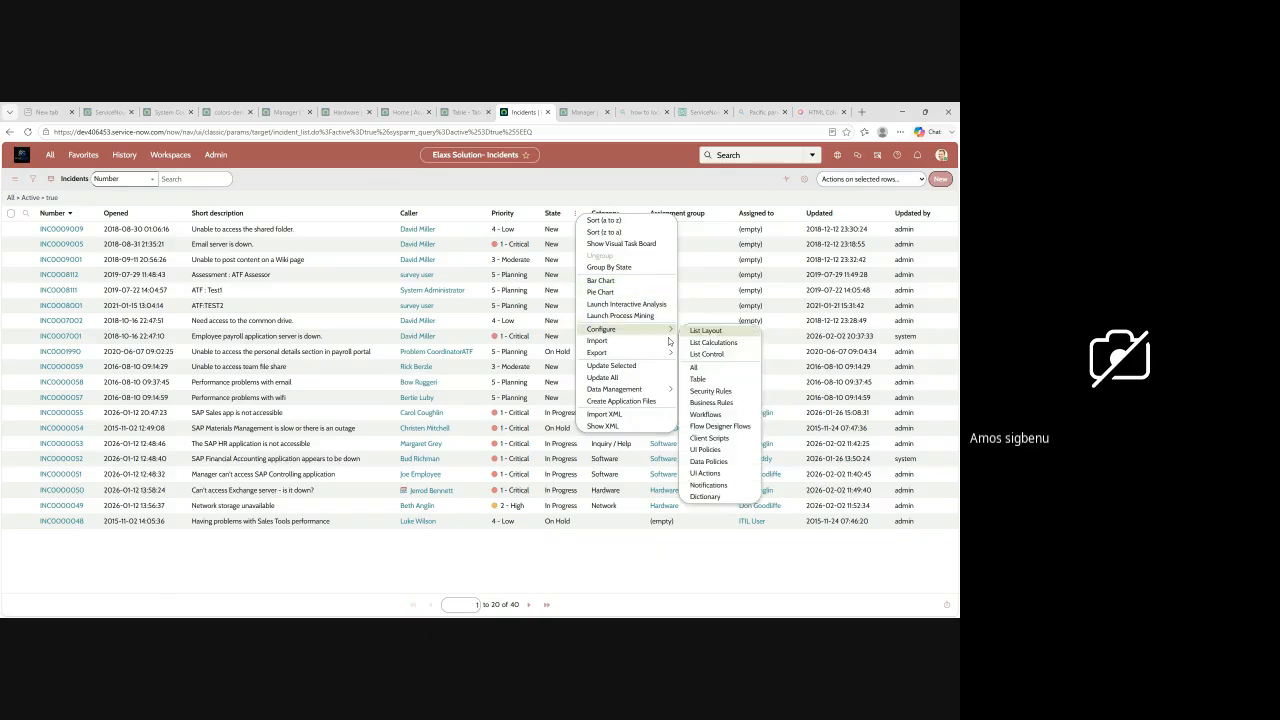
mouse_move(643, 333)
click(710, 331)
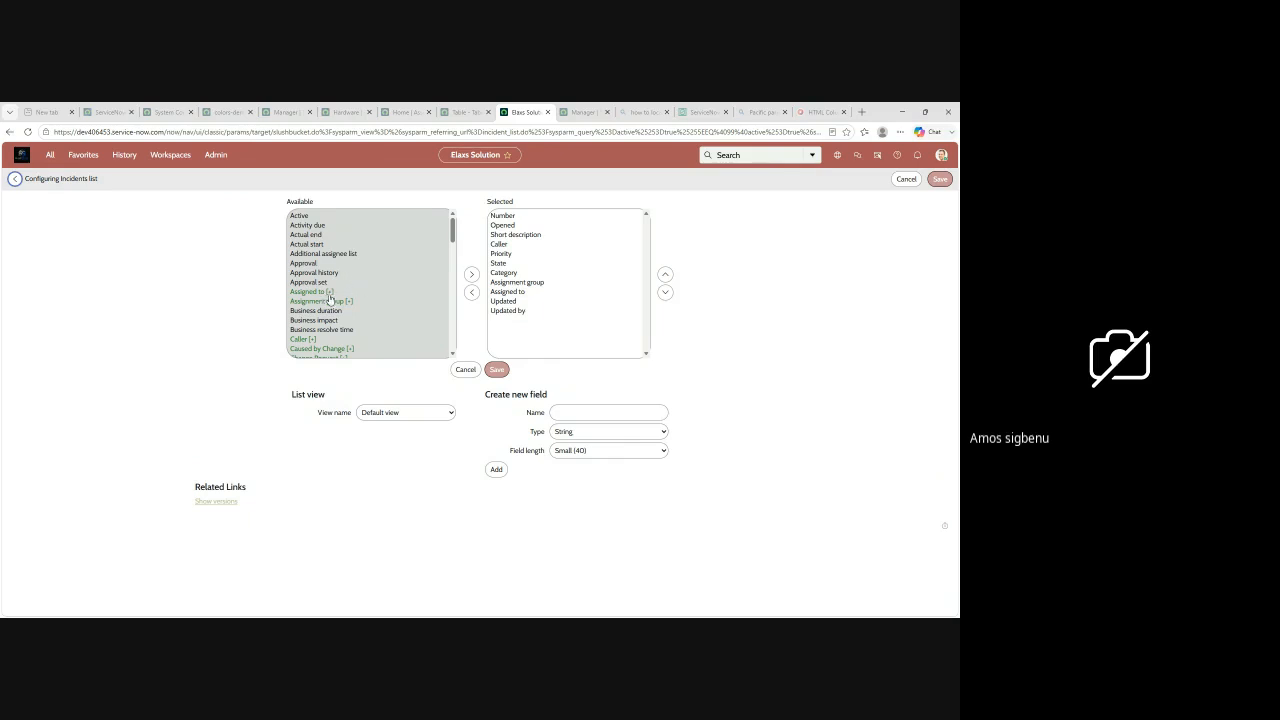
Step: Remove the Category and Priority columns from the selected fields of the Incidents list layout
click(328, 292)
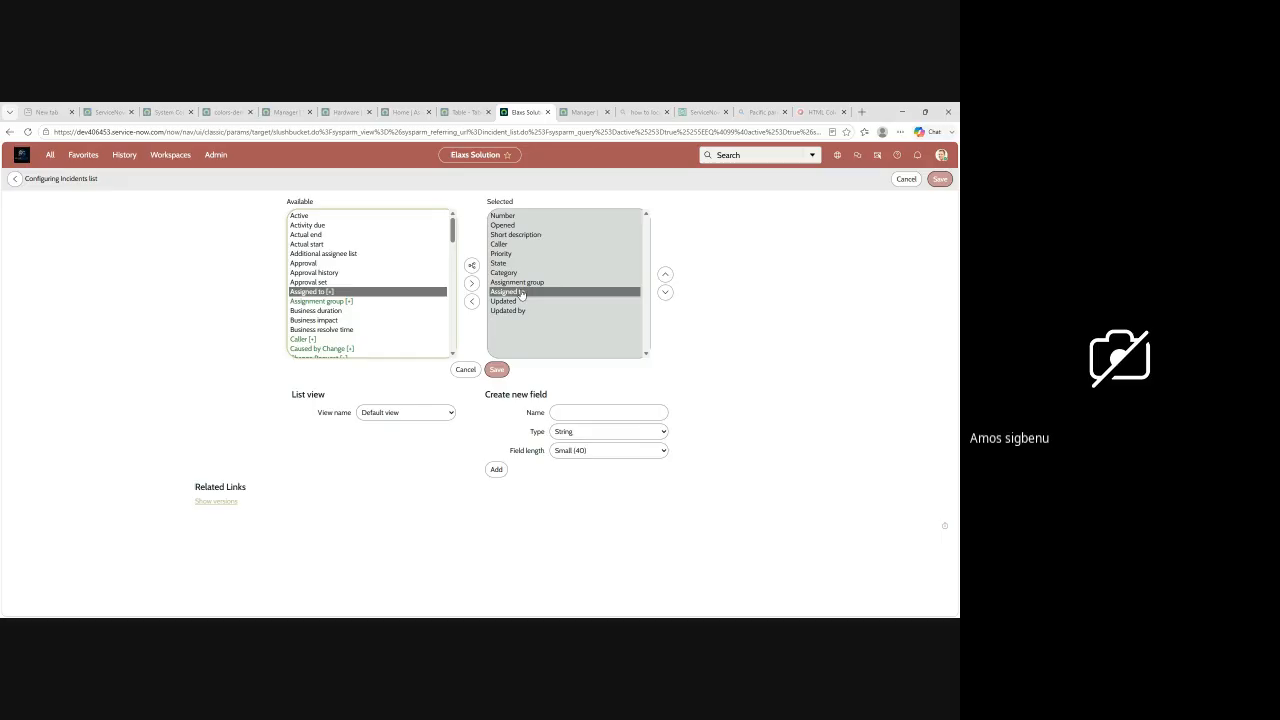
click(323, 302)
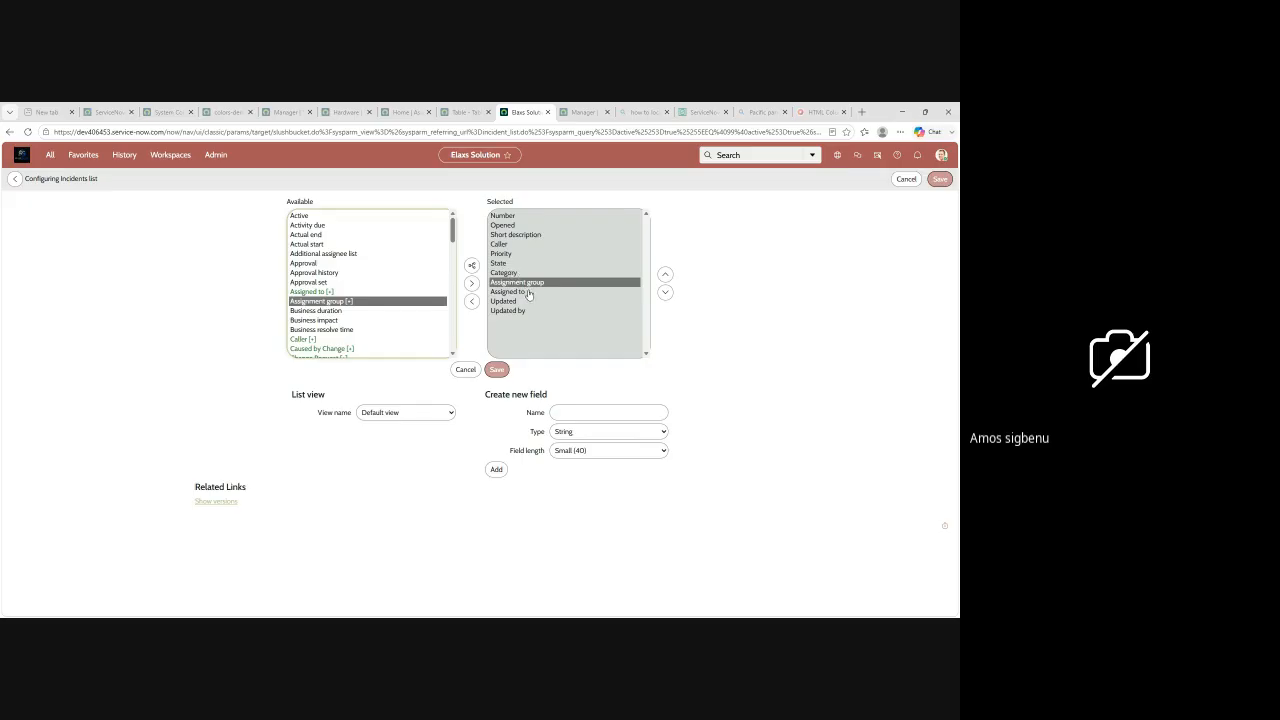
click(507, 273)
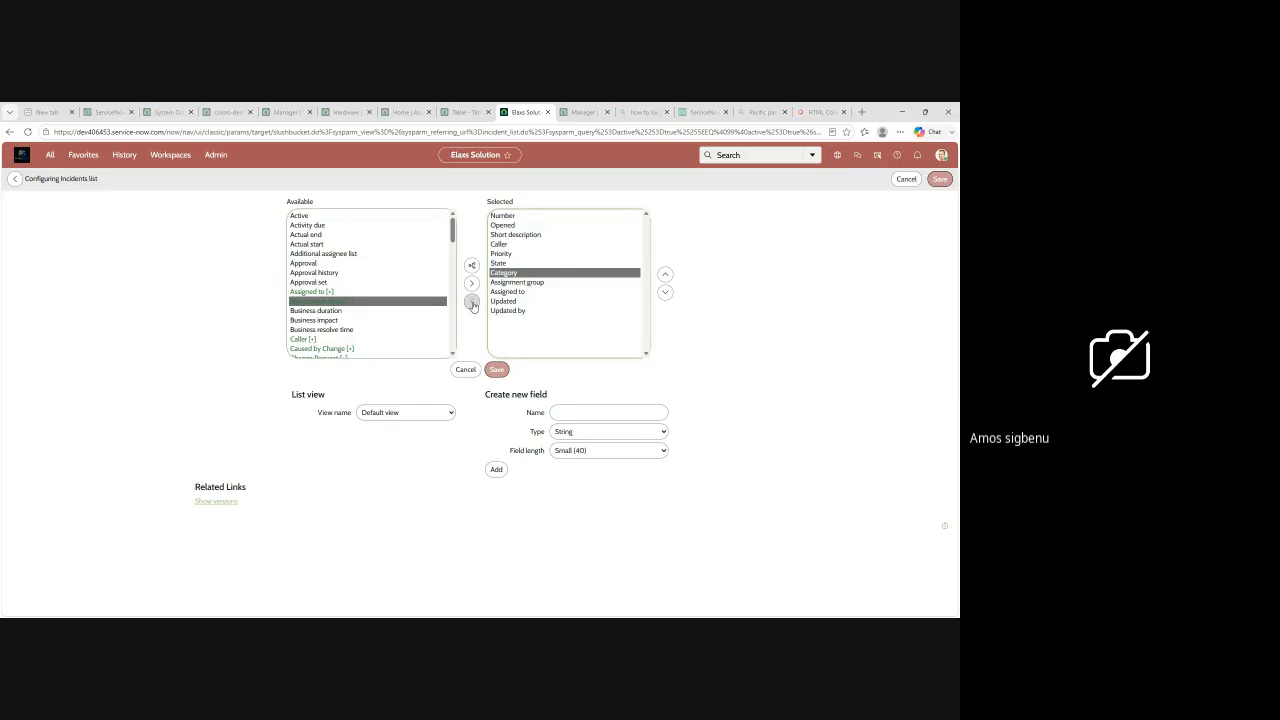
click(472, 301)
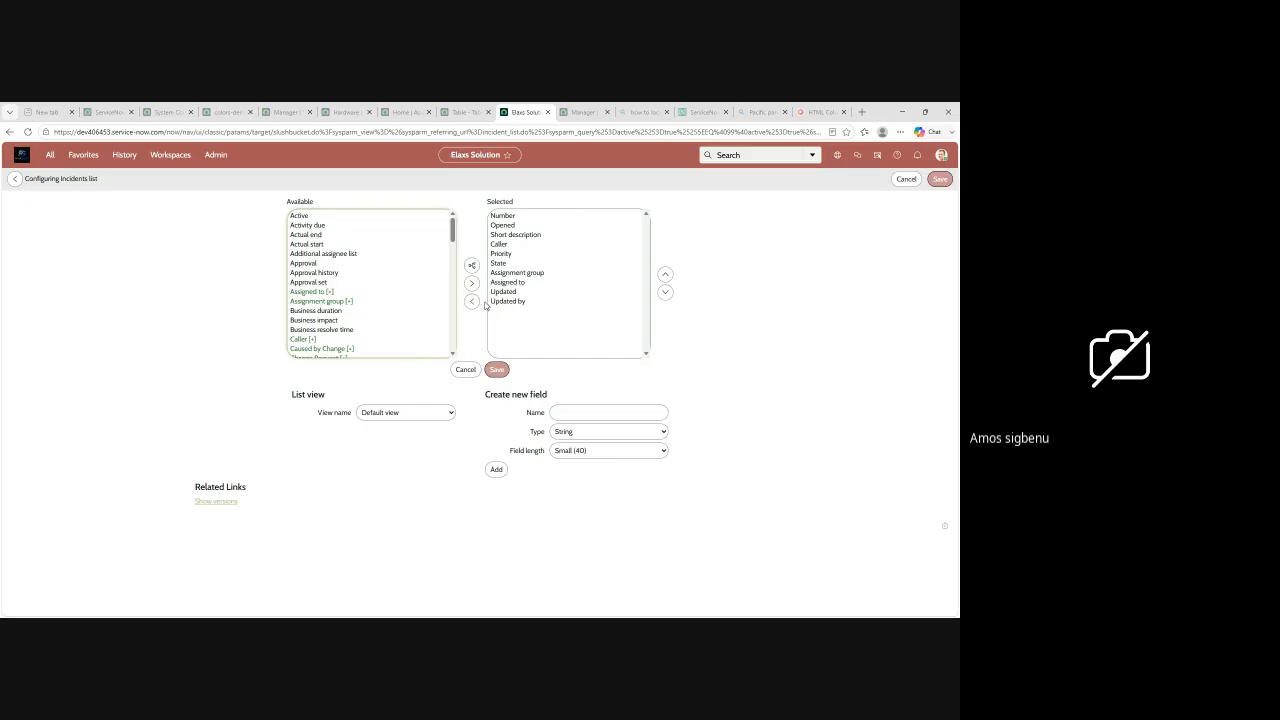
click(502, 256)
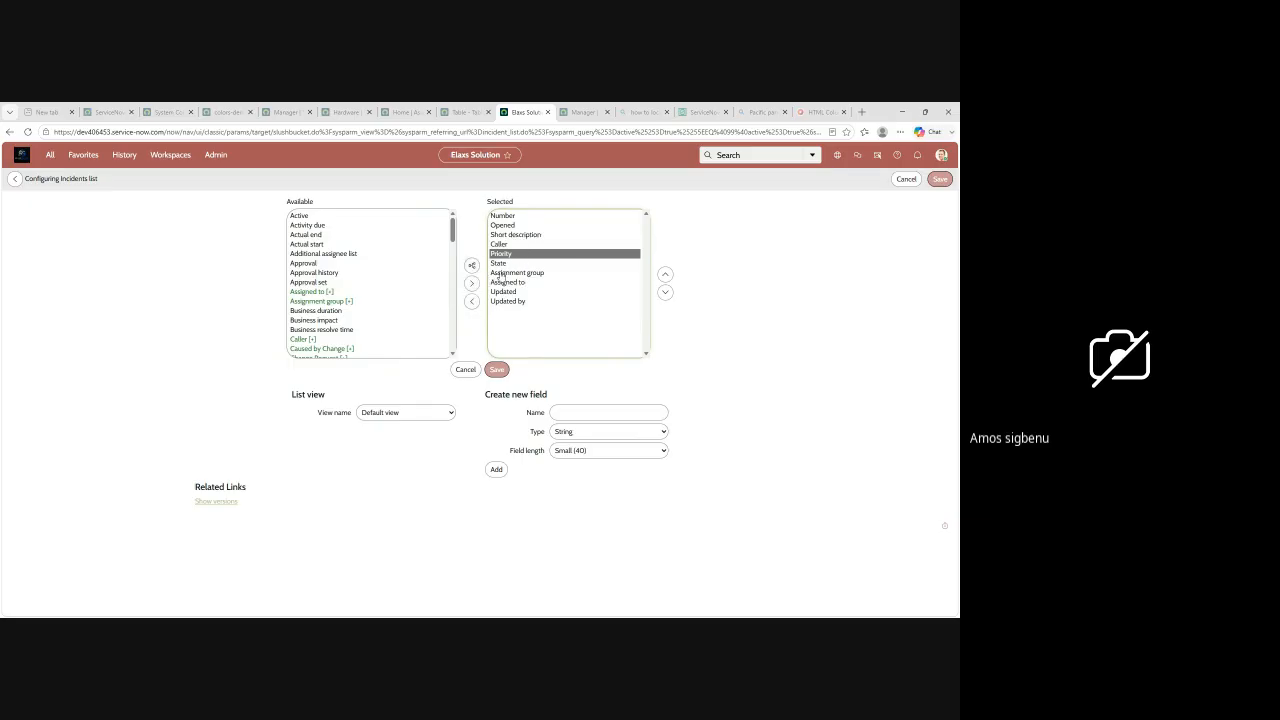
click(471, 302)
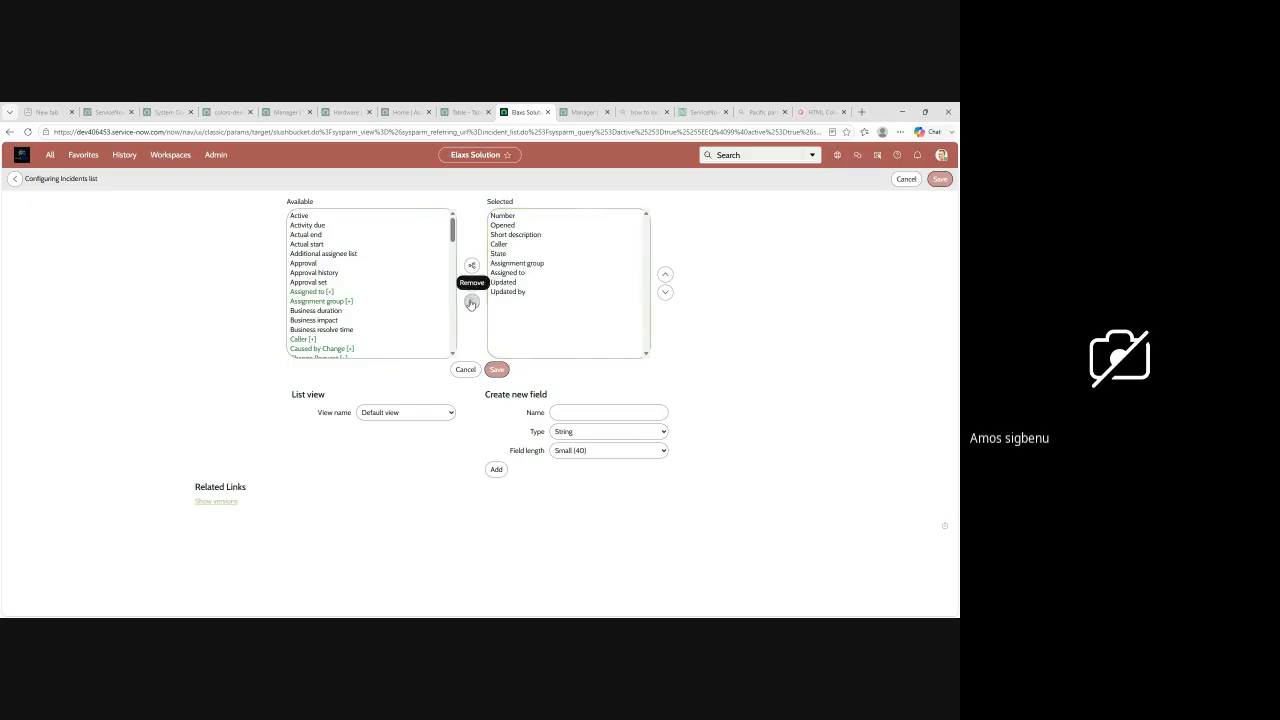
Step: Expand the Assigned to reference field and its Building reference to view the related fields available for the list
click(518, 264)
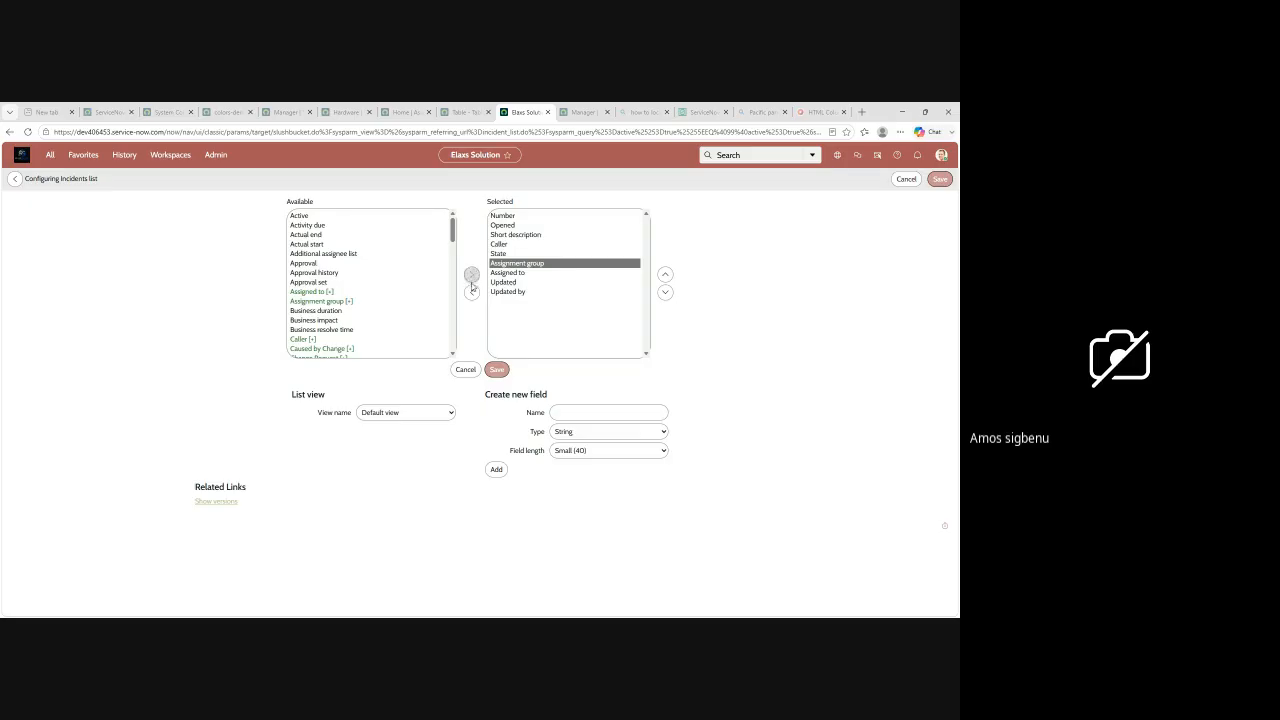
click(472, 275)
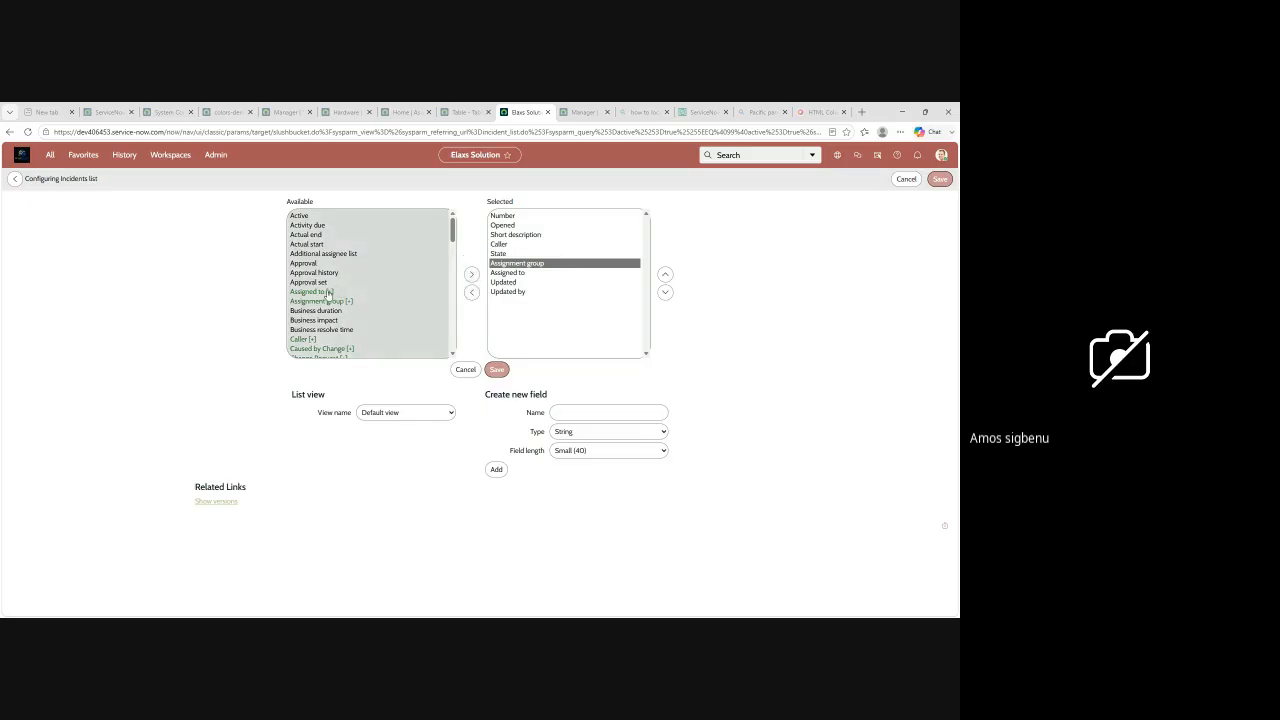
click(328, 292)
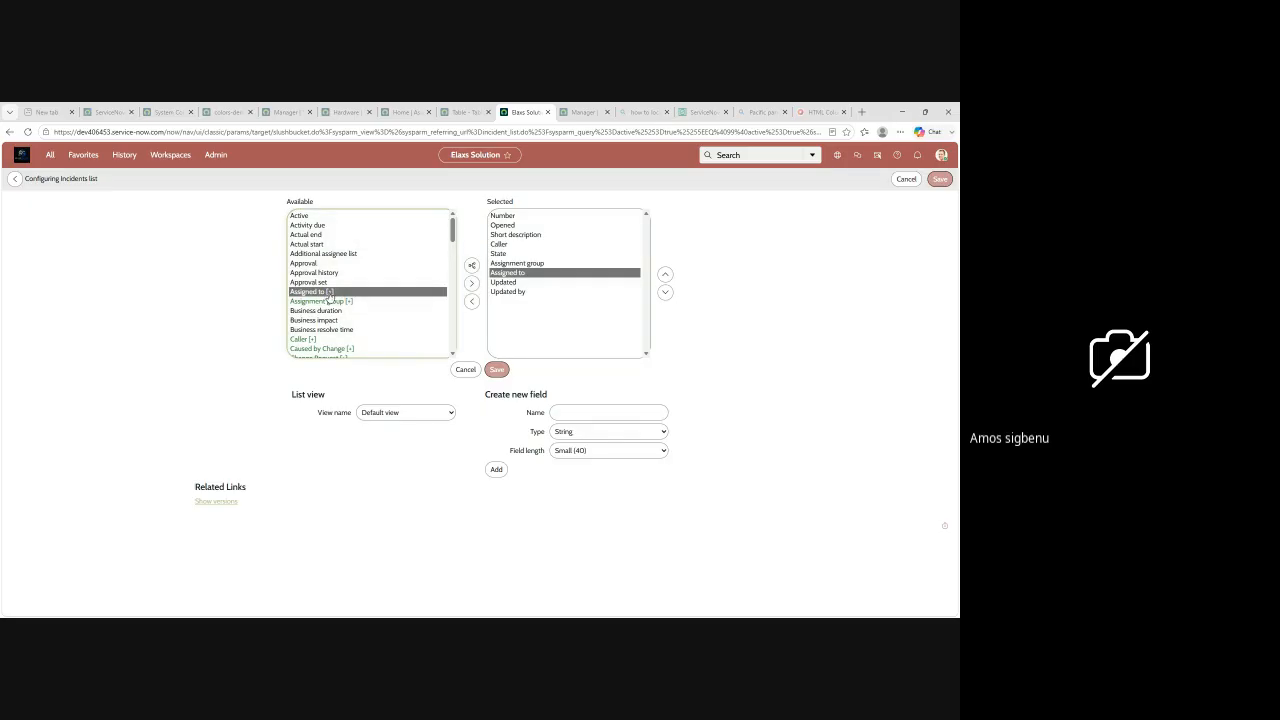
click(474, 266)
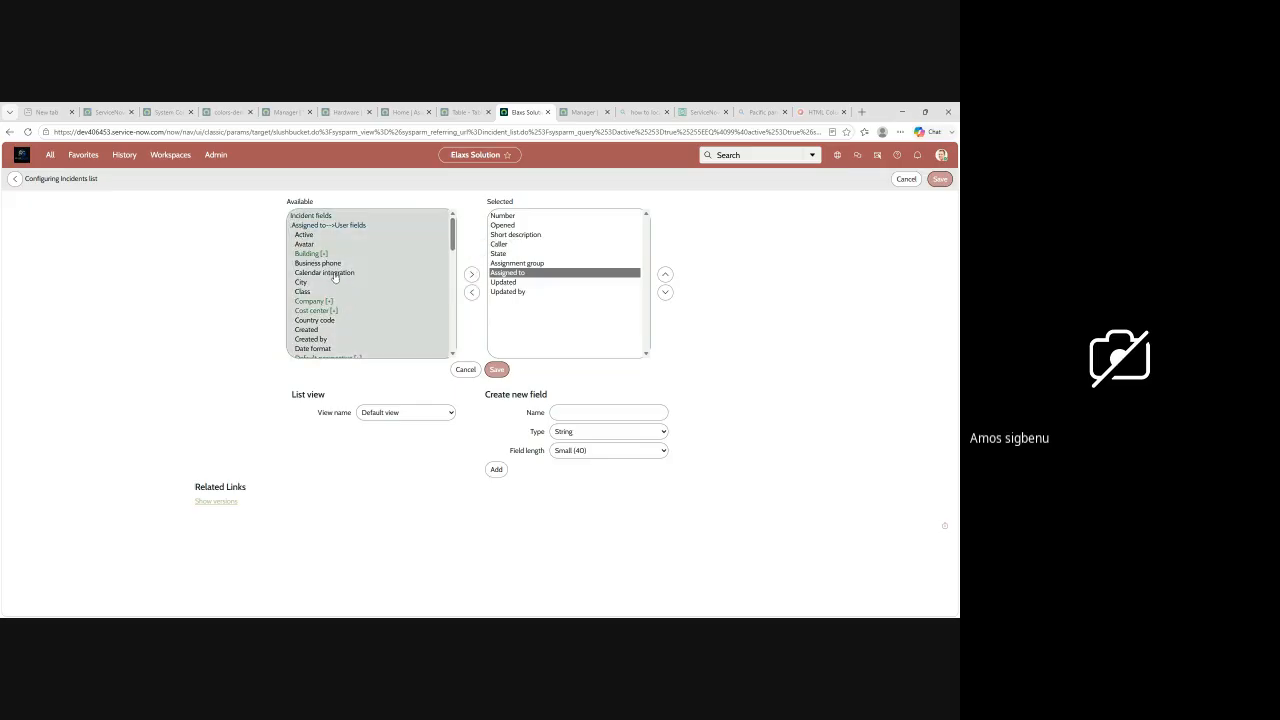
click(314, 256)
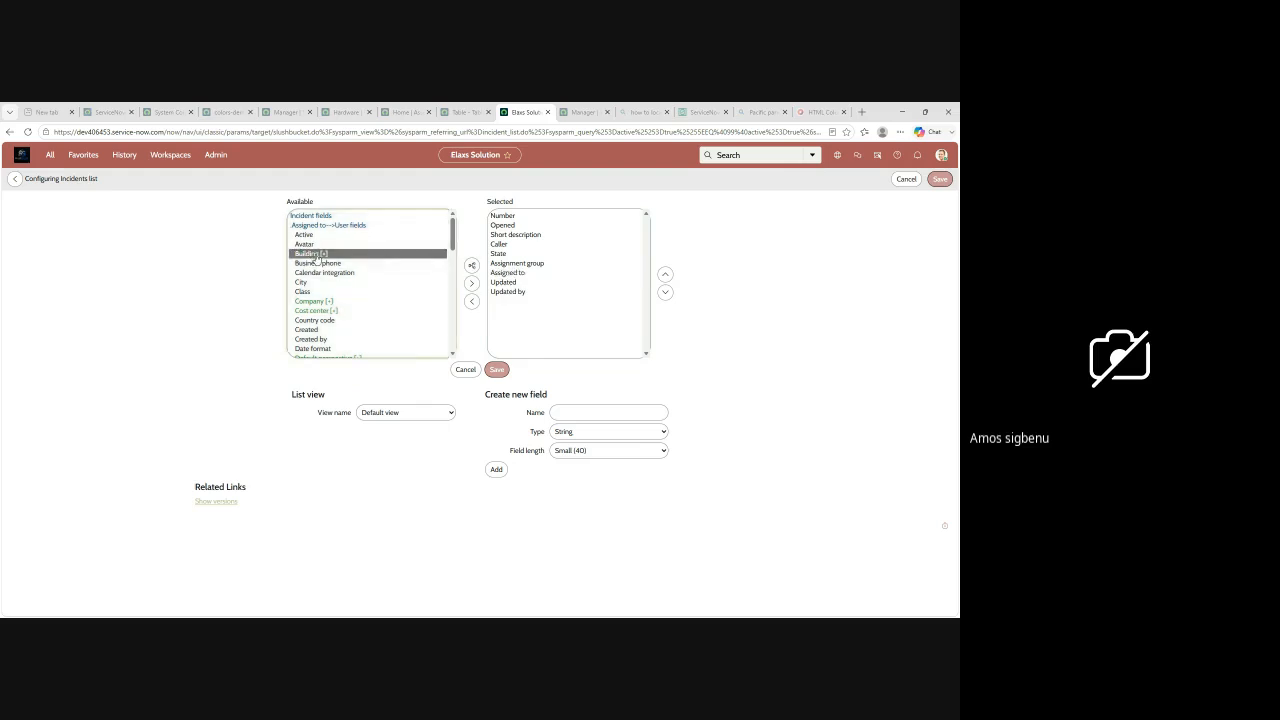
click(471, 272)
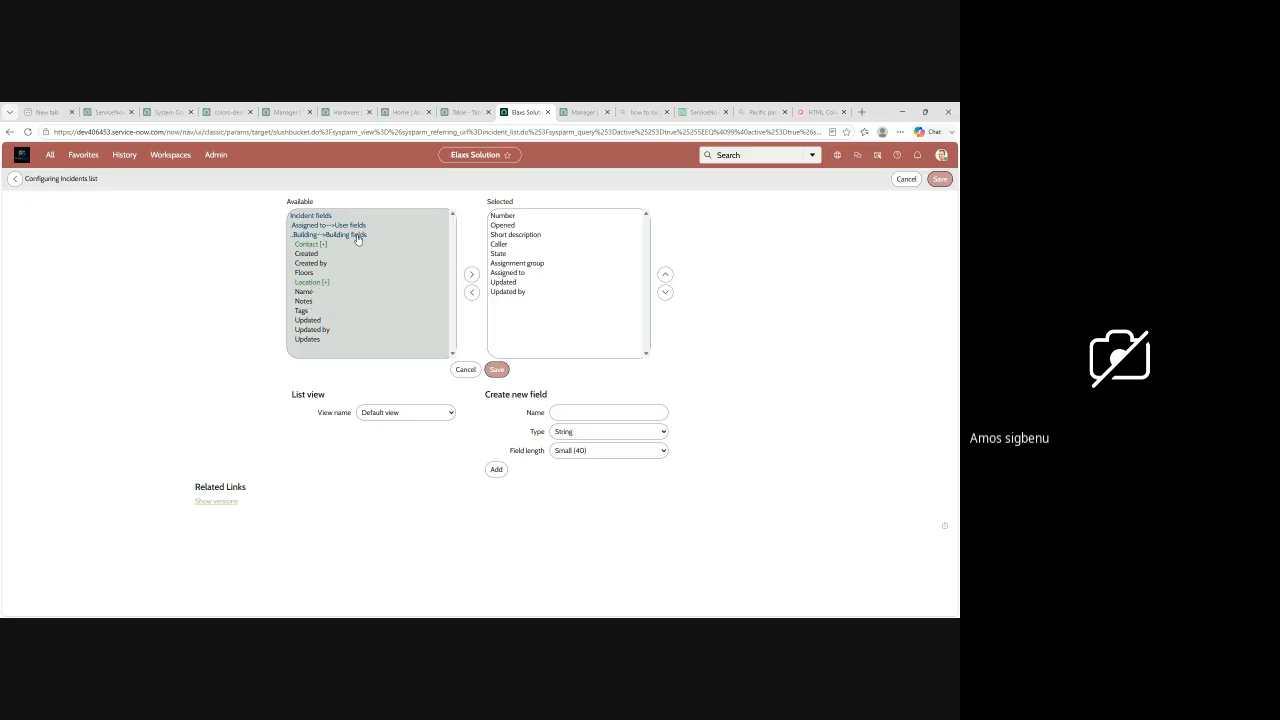
Step: In the System Configuration browser tab, find the Users module under System Security and open the first user's record to view its fields
click(281, 113)
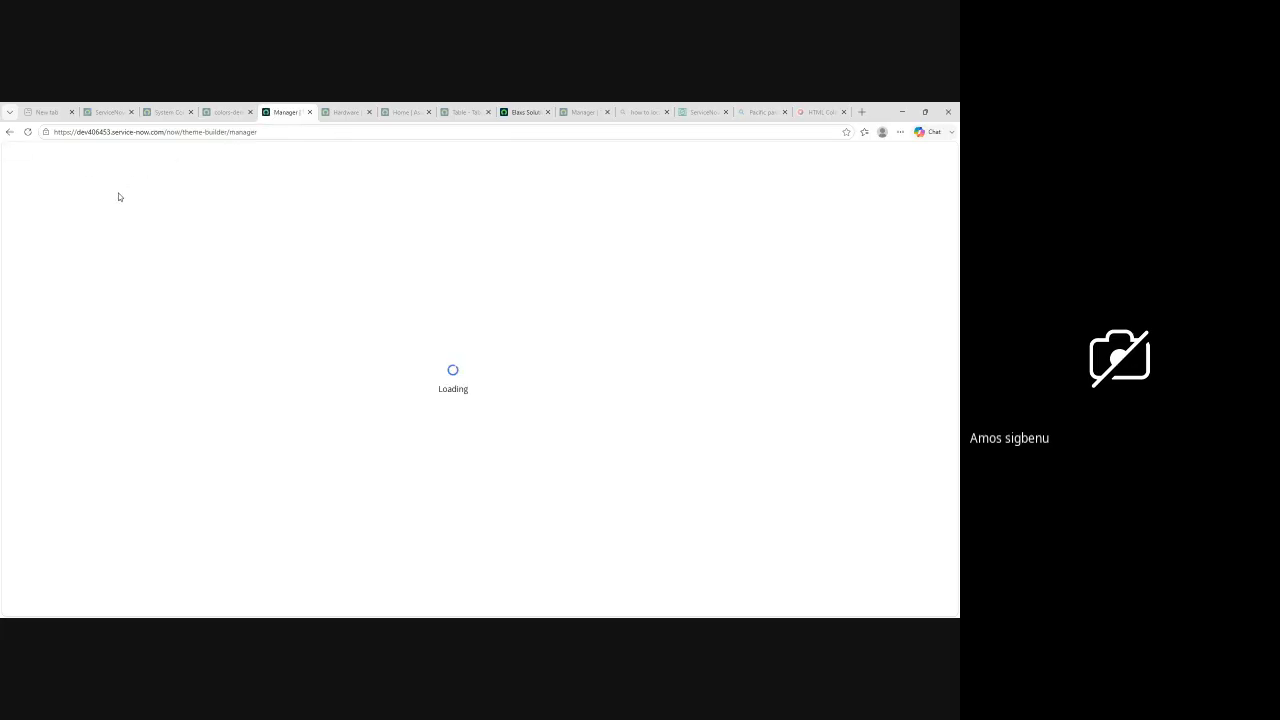
click(165, 112)
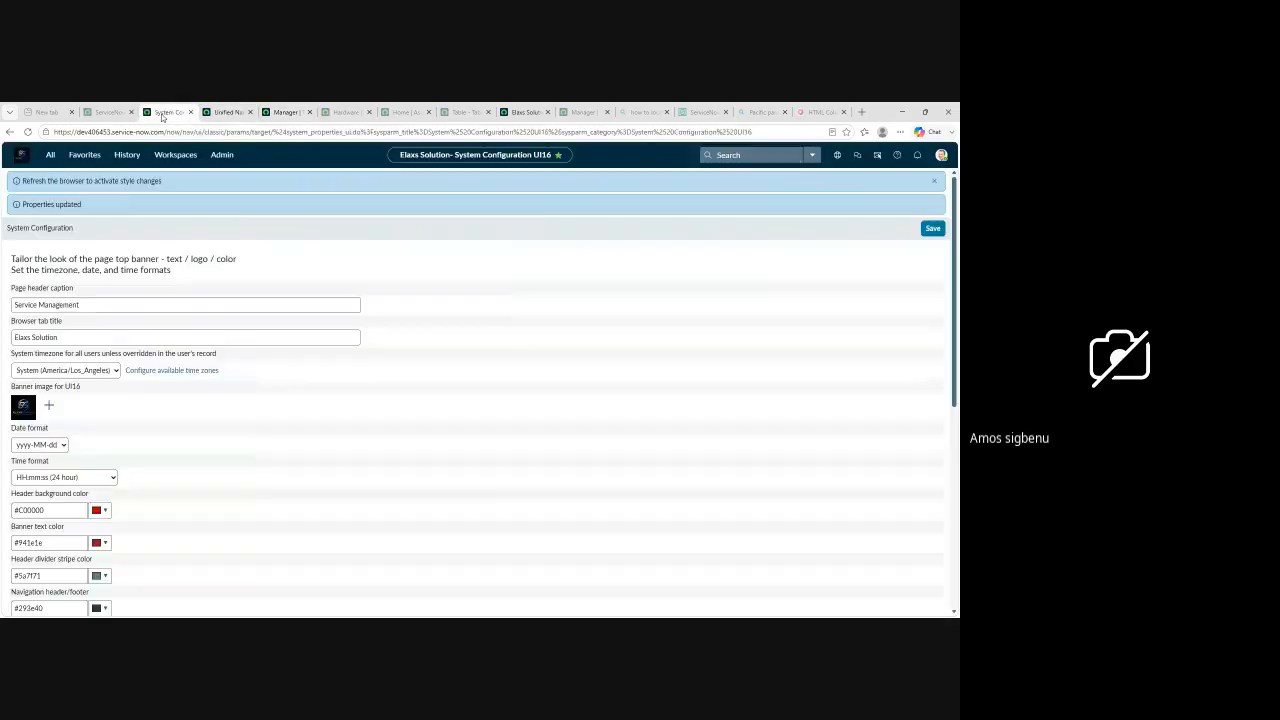
click(50, 155)
drag(59, 182, 12, 181)
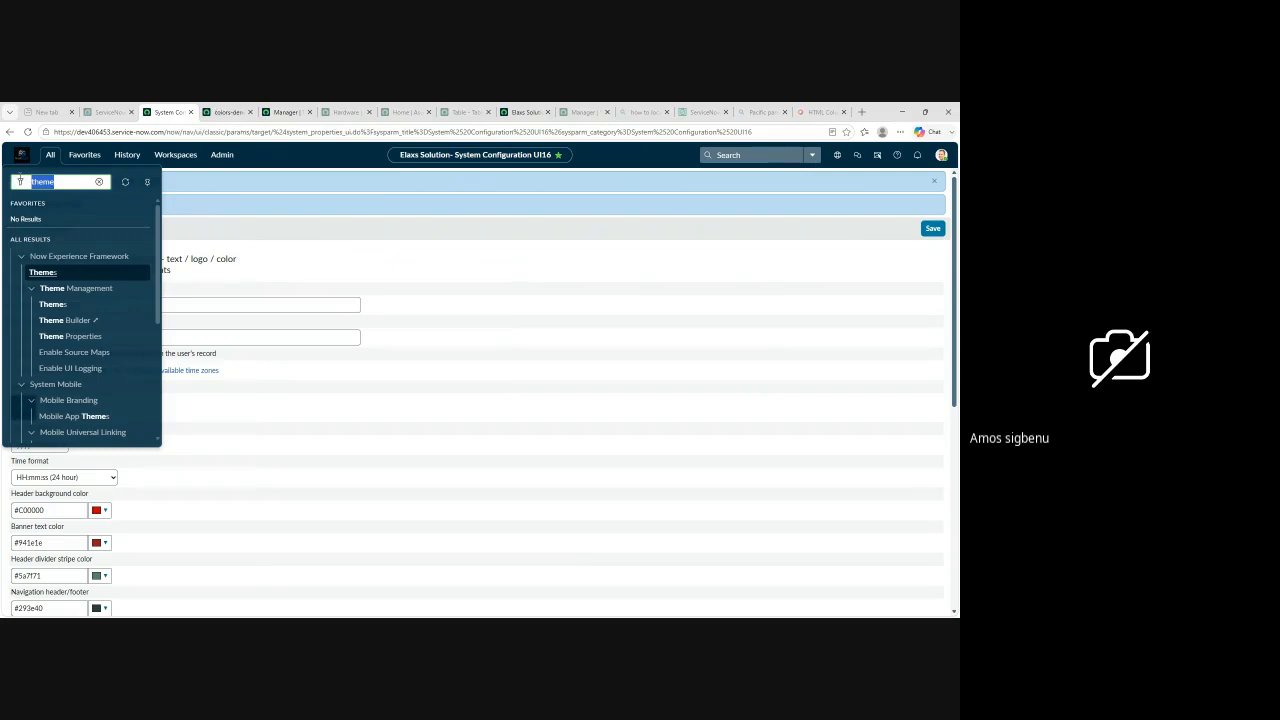
text(user)
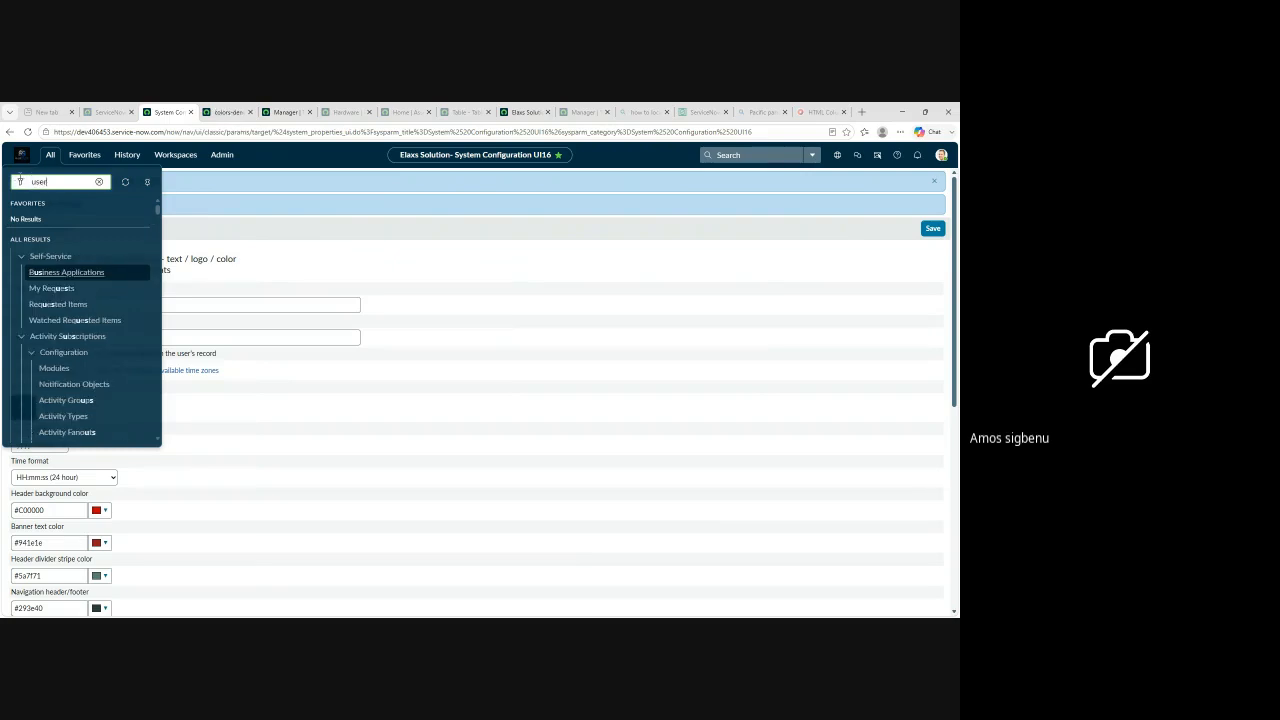
scroll(64, 345, down, 10)
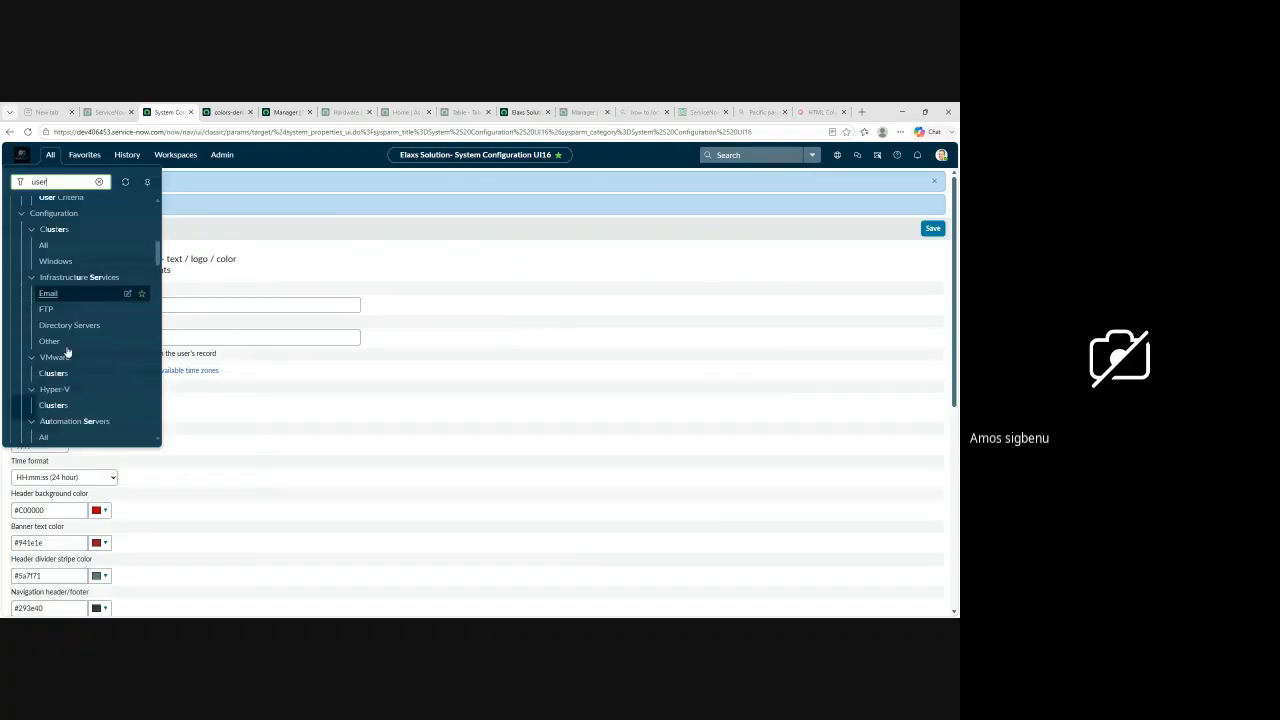
scroll(64, 345, down, 10)
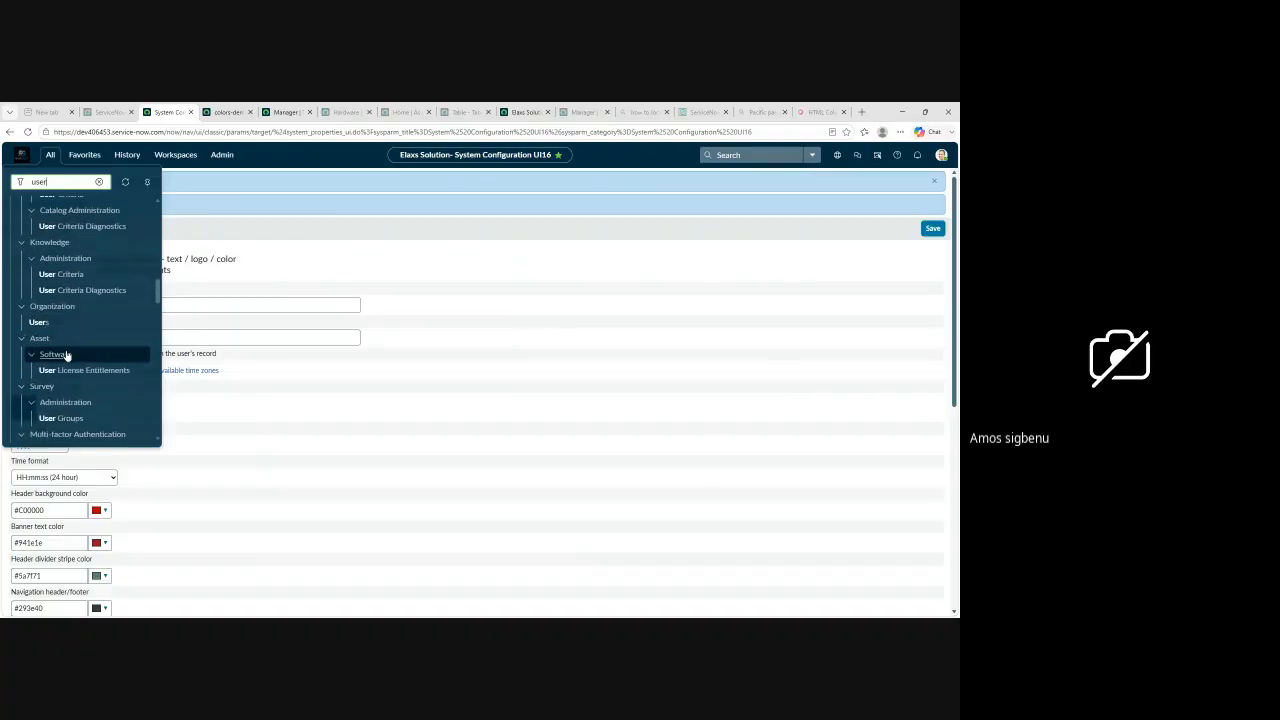
scroll(65, 357, down, 2)
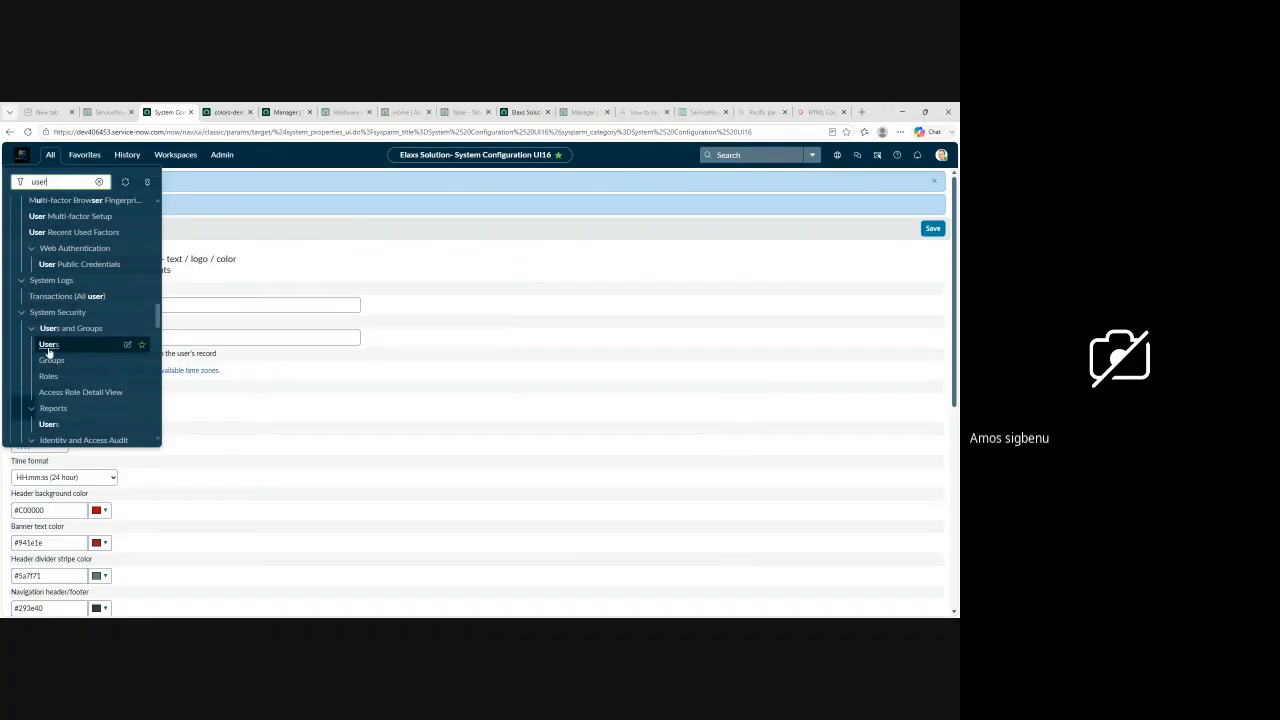
click(48, 345)
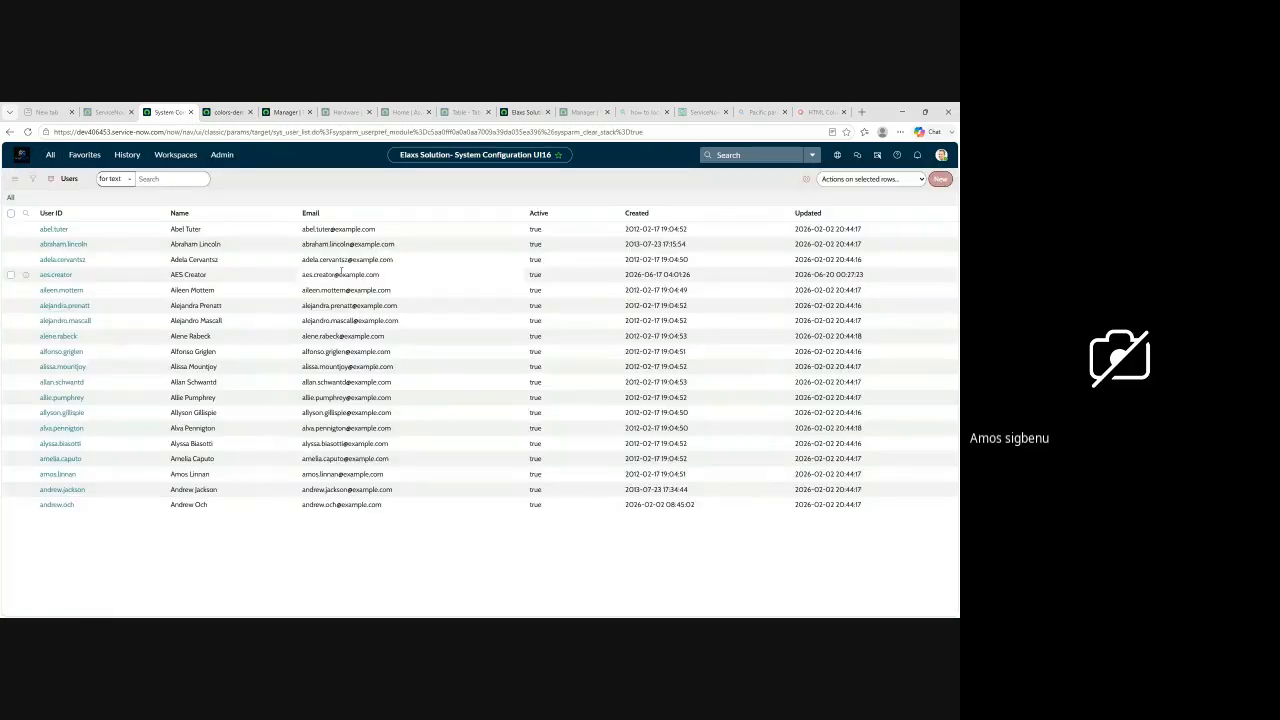
click(56, 231)
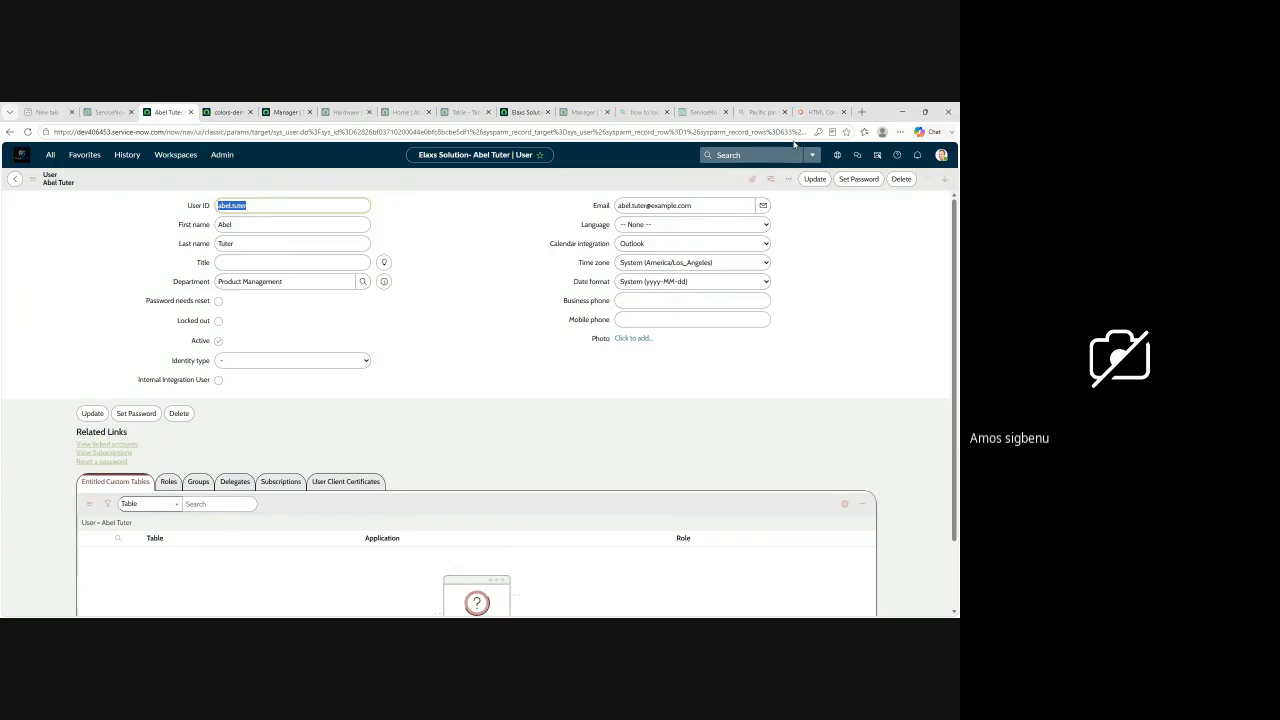
Step: Back in the Incidents list layout, add a new String field named elaxs training with Small (40) length and save the layout
click(528, 112)
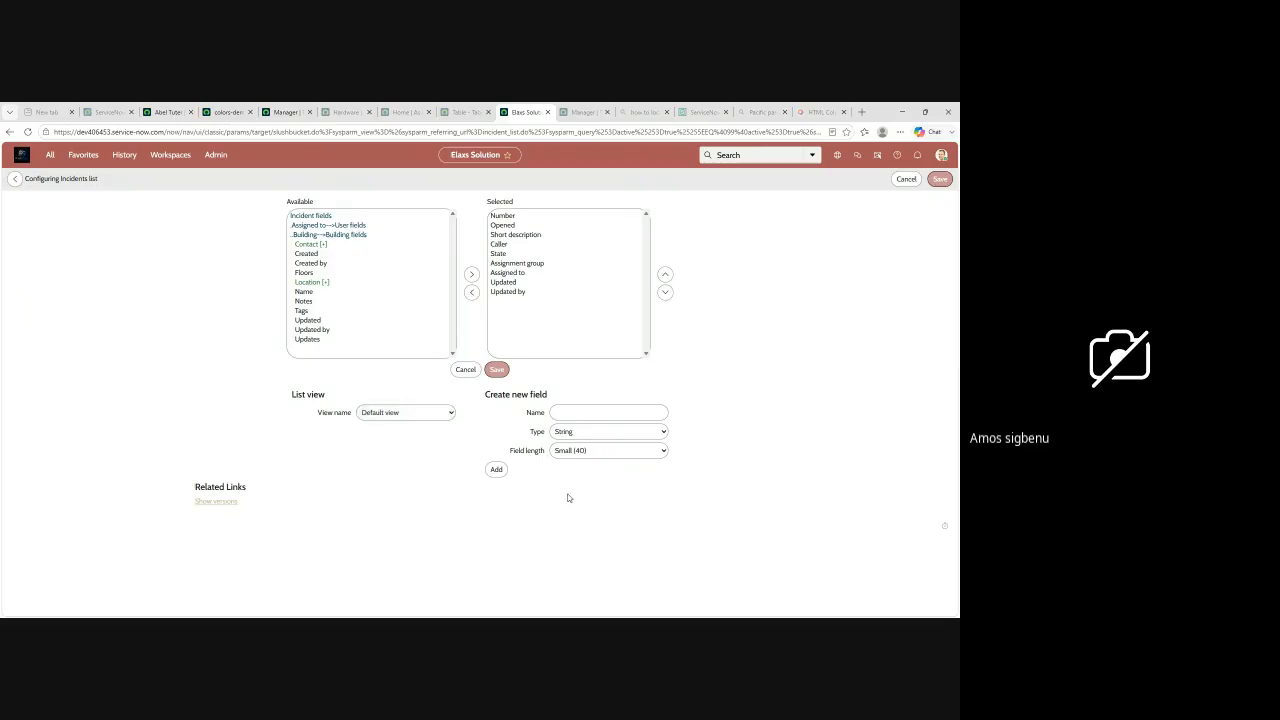
text(elaxs training)
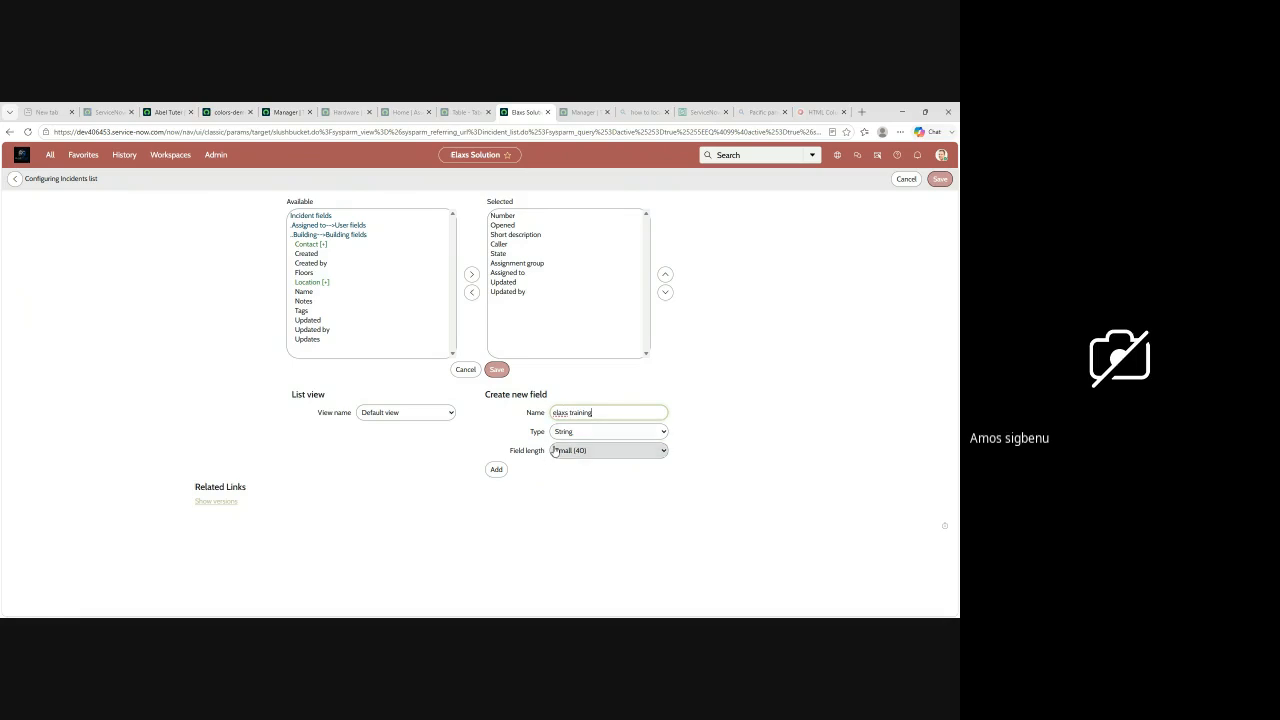
click(497, 471)
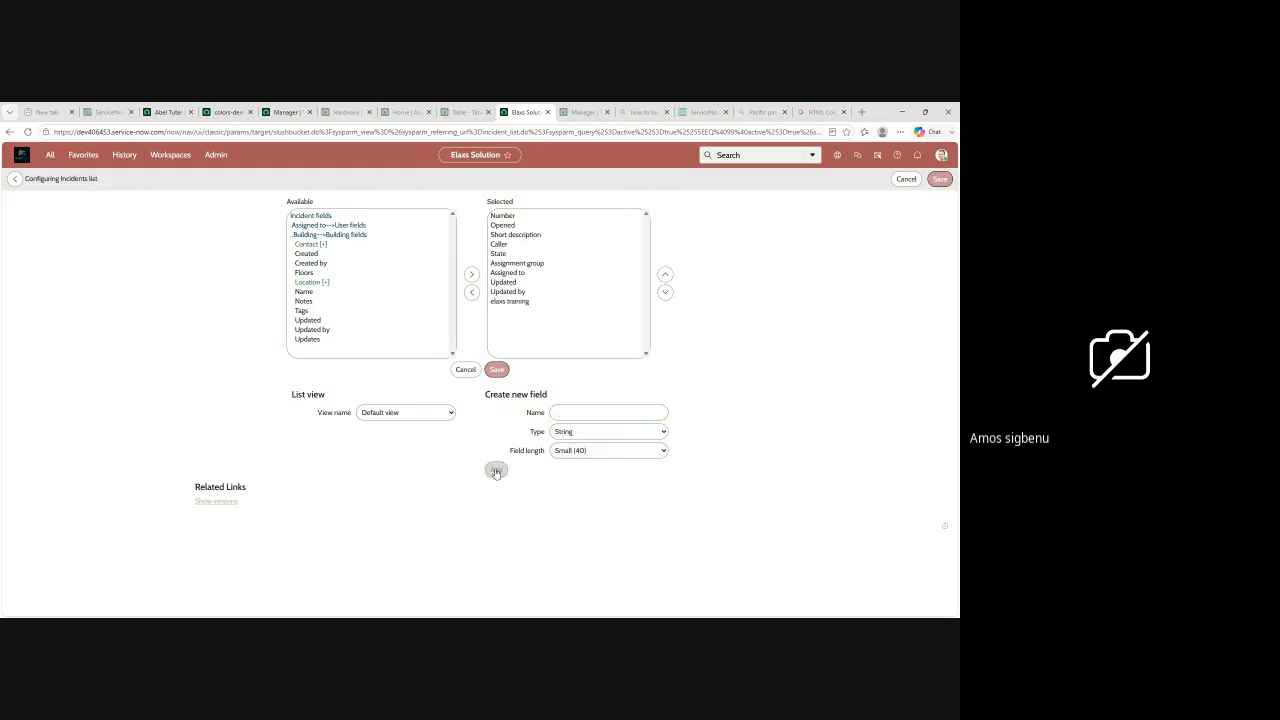
click(497, 370)
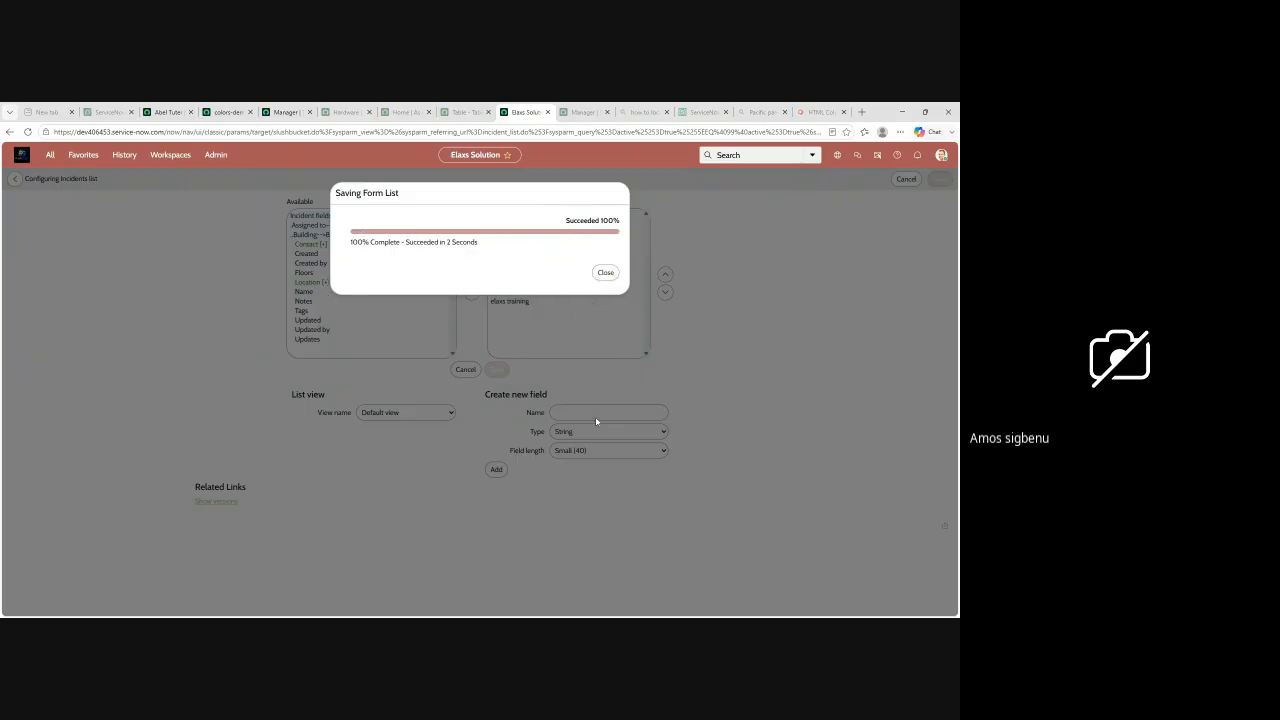
click(605, 272)
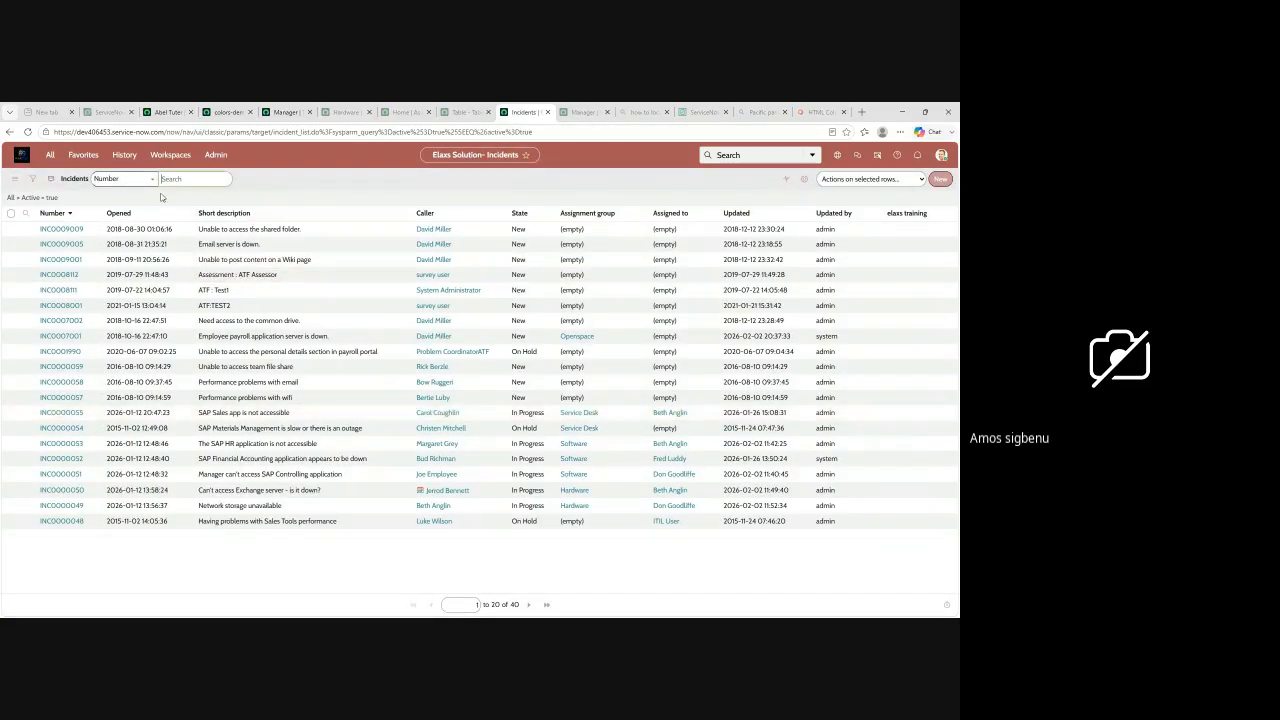
Step: Examine the views available for the Incidents list
click(50, 156)
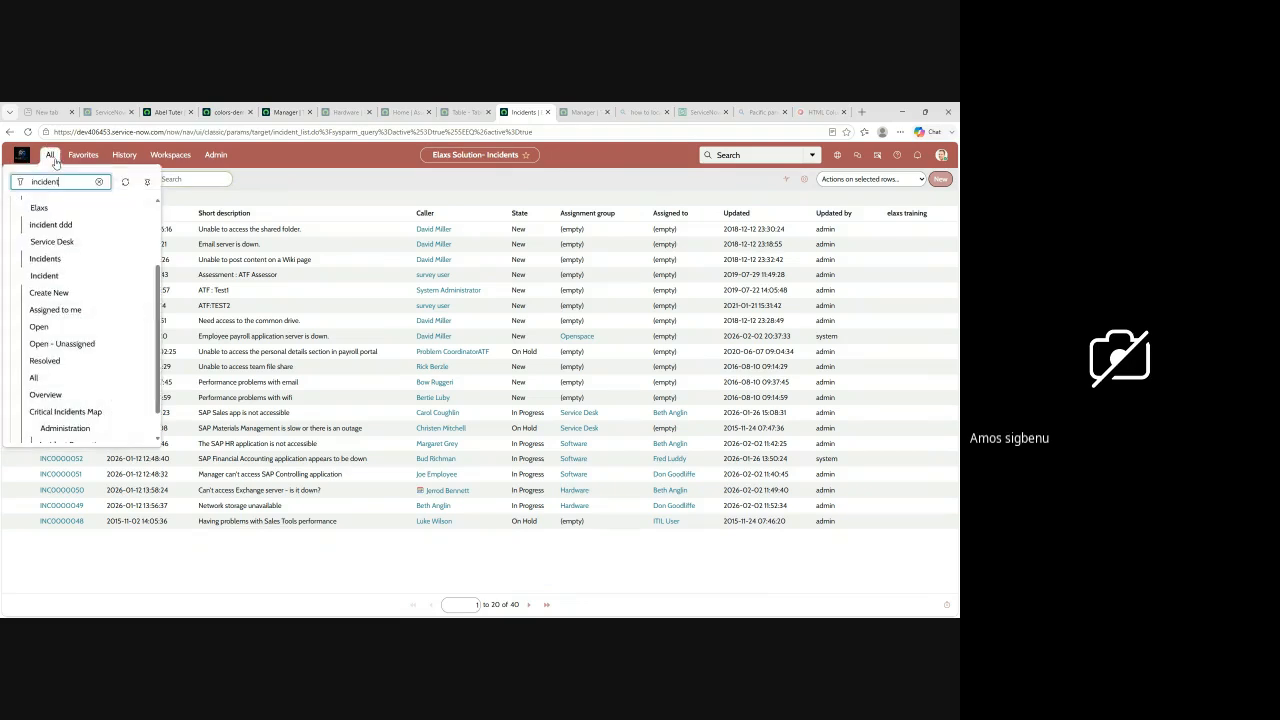
click(292, 211)
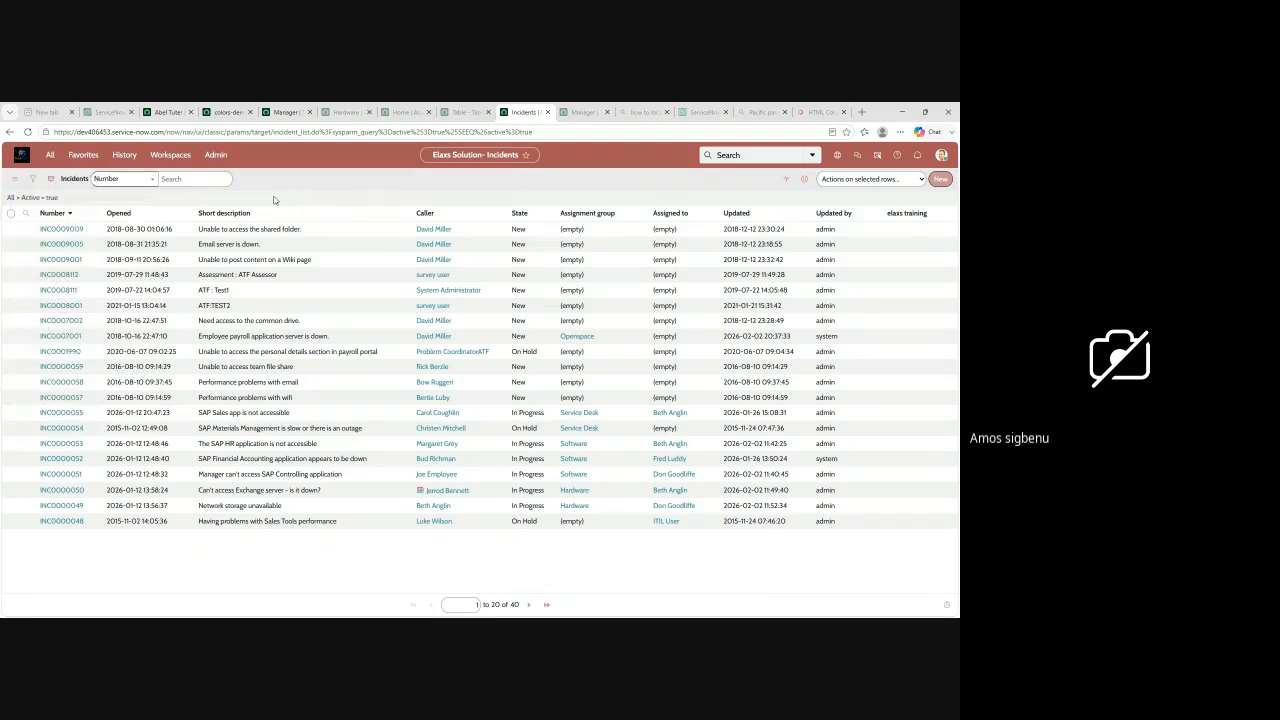
click(17, 182)
mouse_move(66, 188)
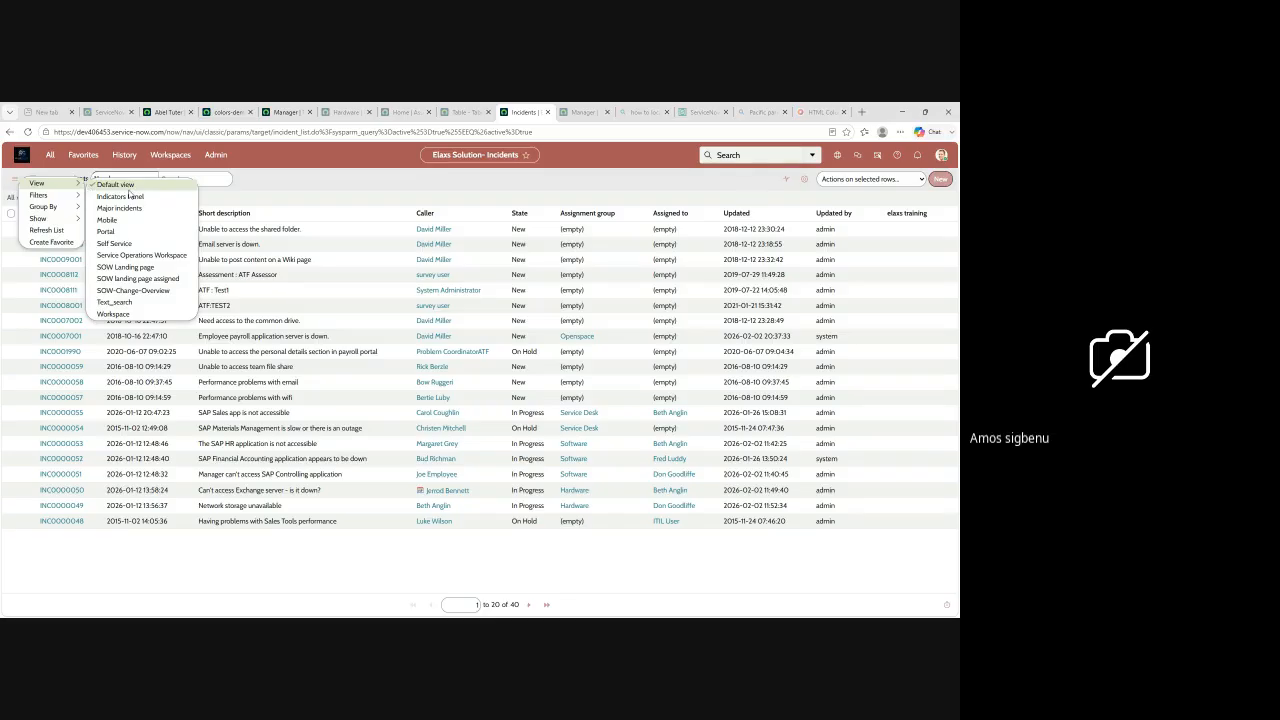
click(586, 188)
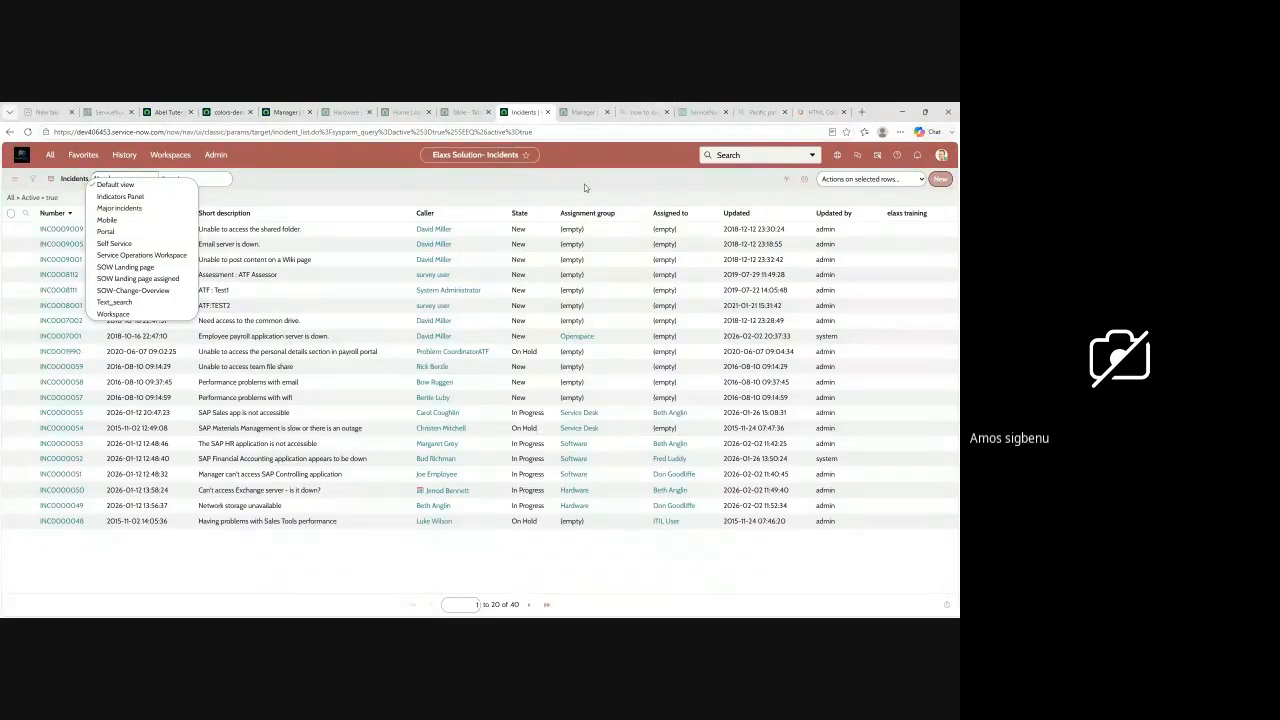
Step: Reopen the Incidents List Layout configuration and create a new list view named elaxs solution
click(638, 216)
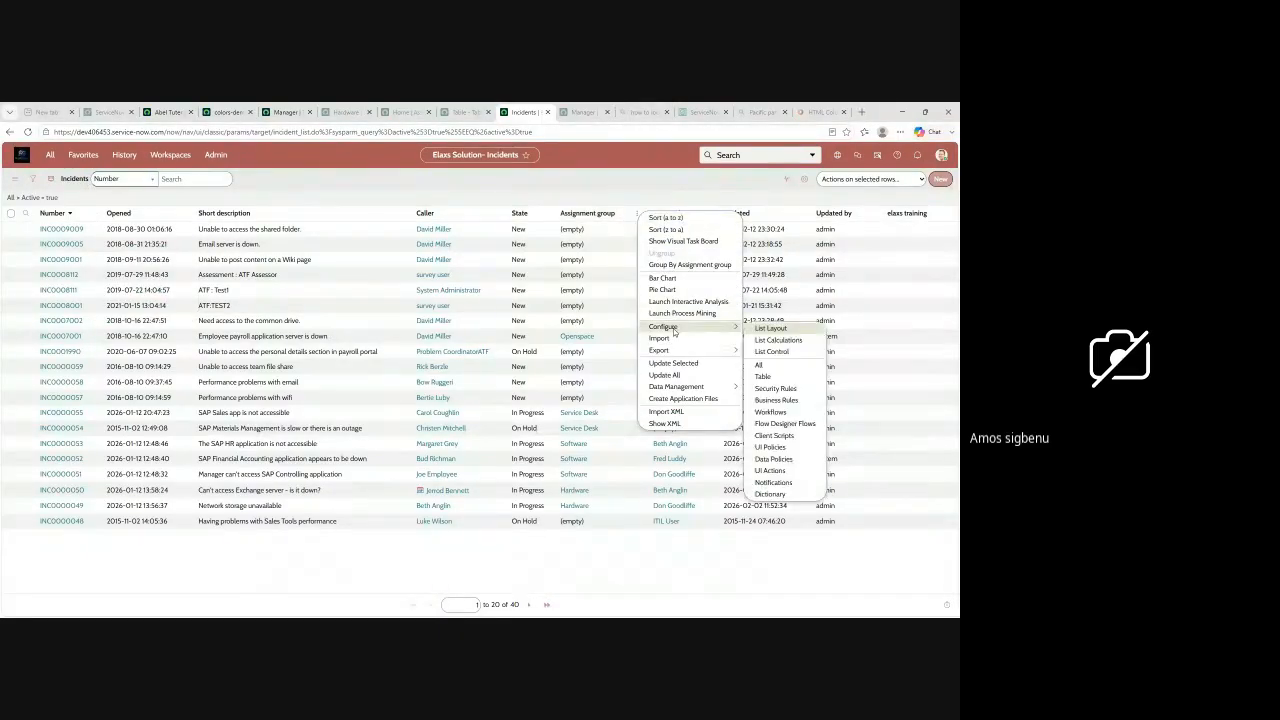
mouse_move(715, 328)
click(770, 329)
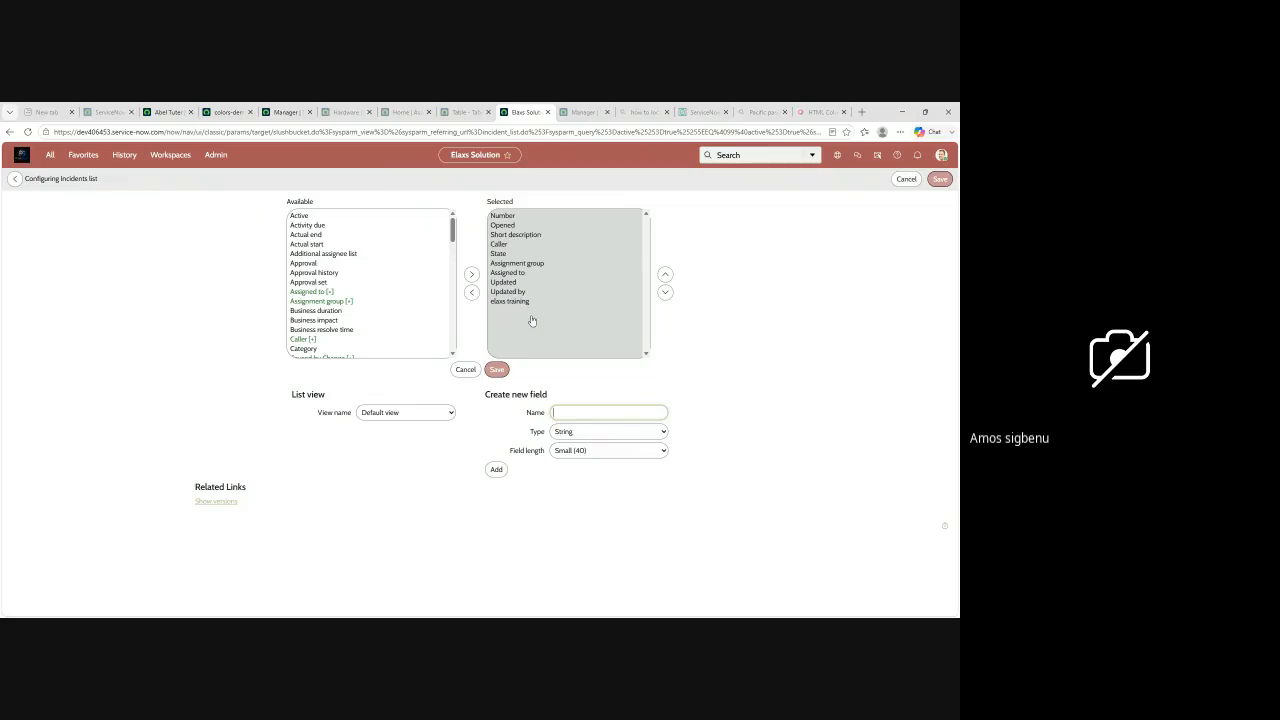
click(446, 414)
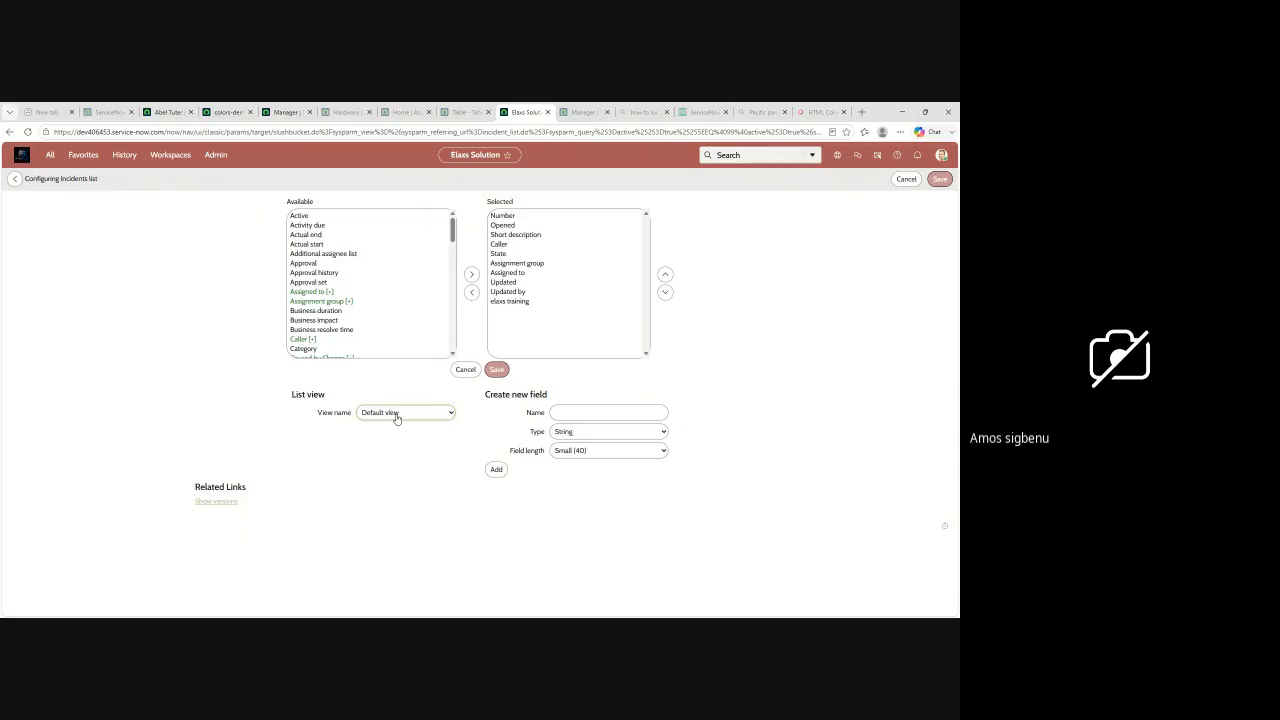
click(372, 585)
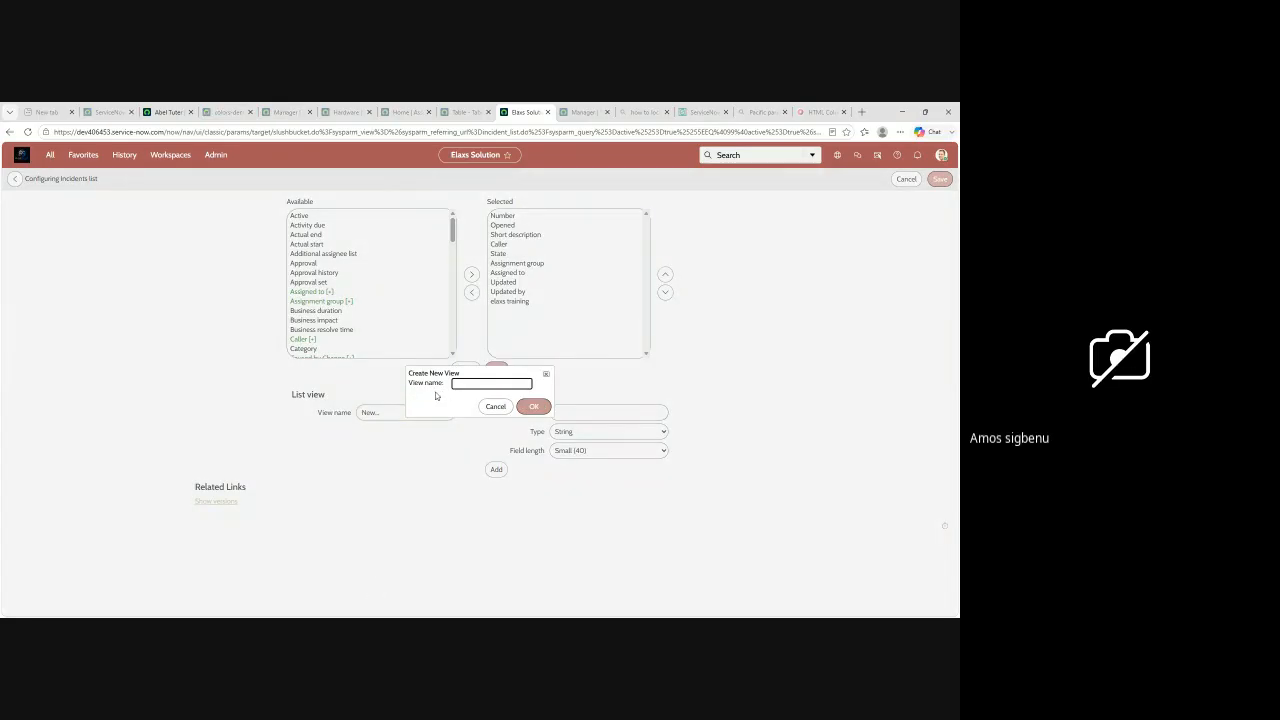
text(p)
click(534, 406)
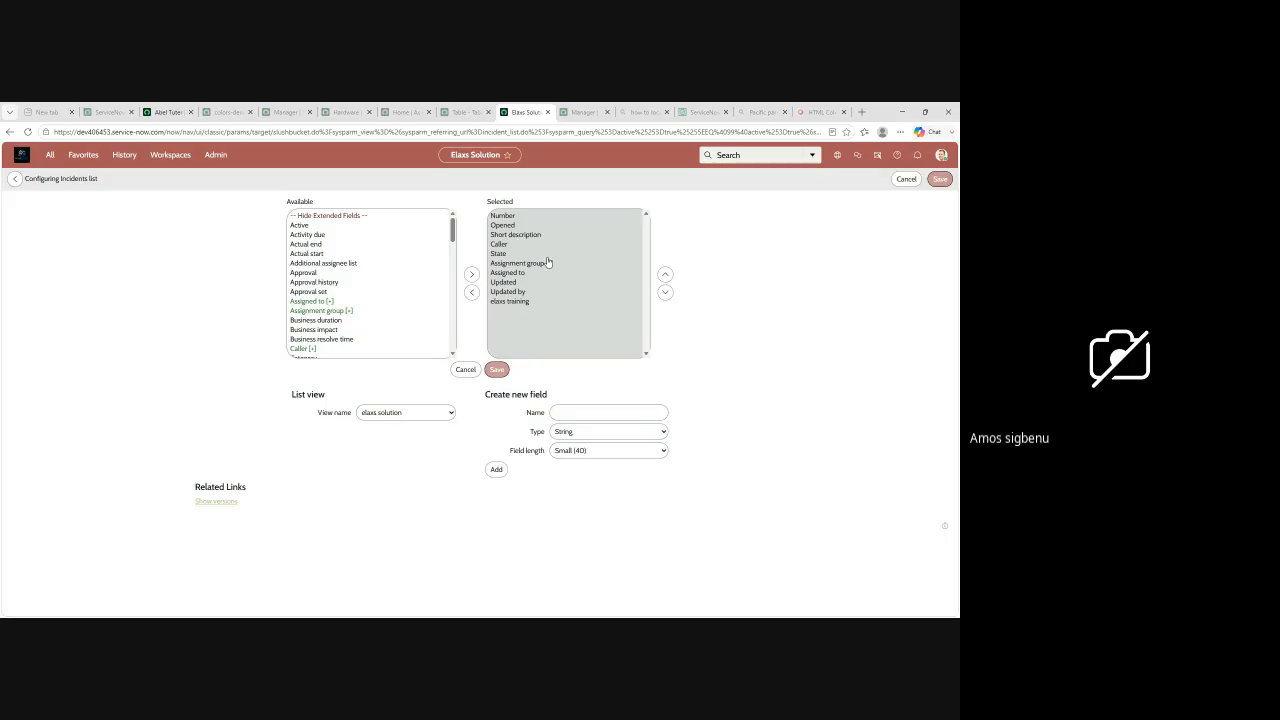
Step: Remove the elaxs training and Updated columns from the elaxs solution list view and save the layout
click(506, 303)
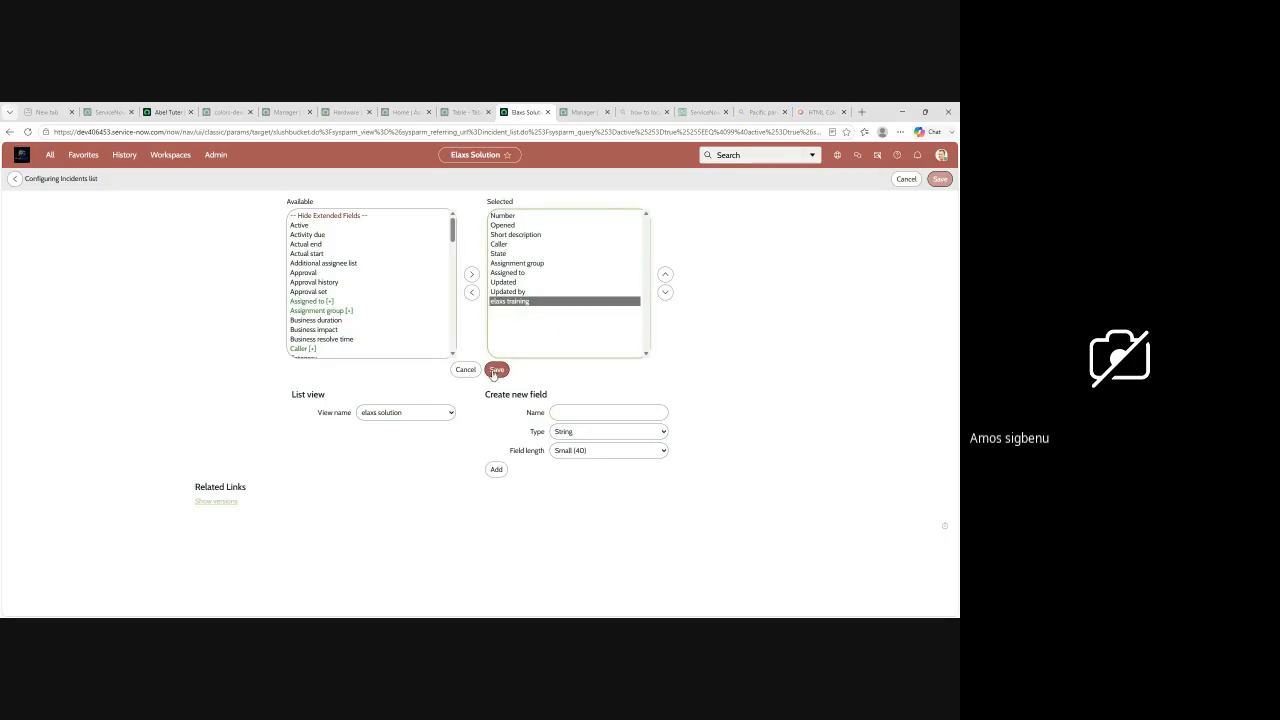
click(472, 291)
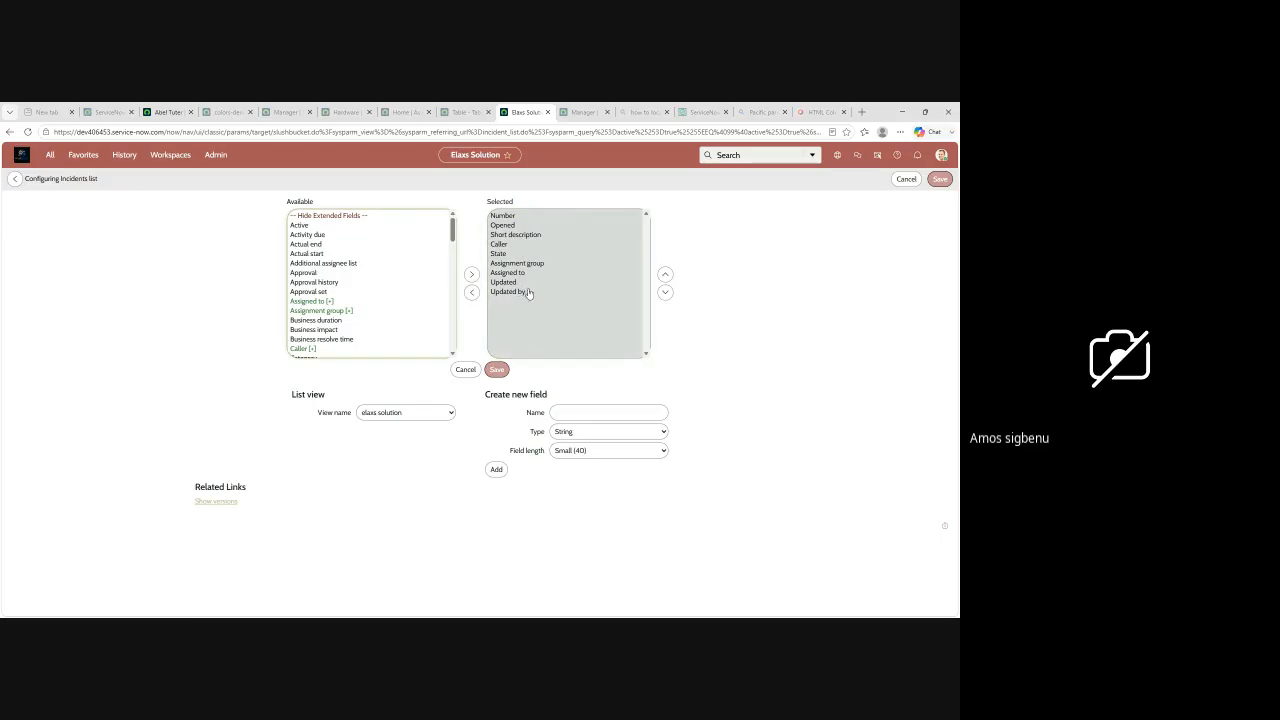
click(498, 284)
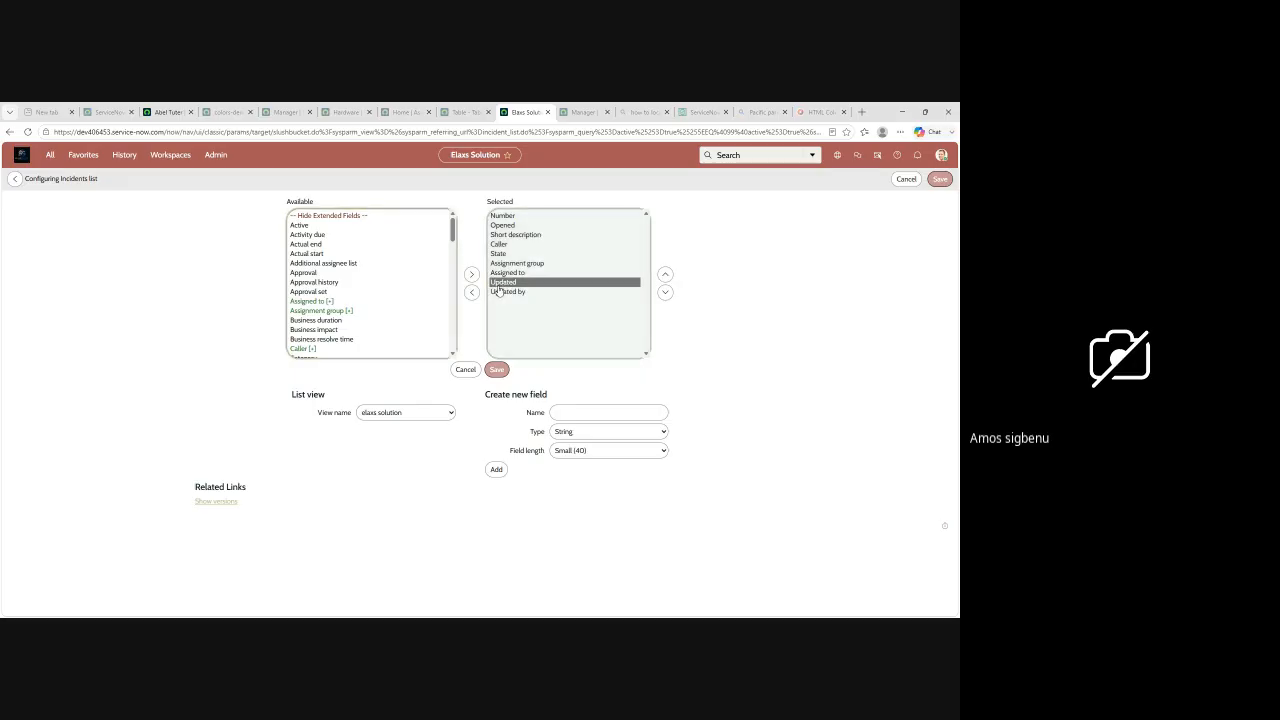
click(472, 297)
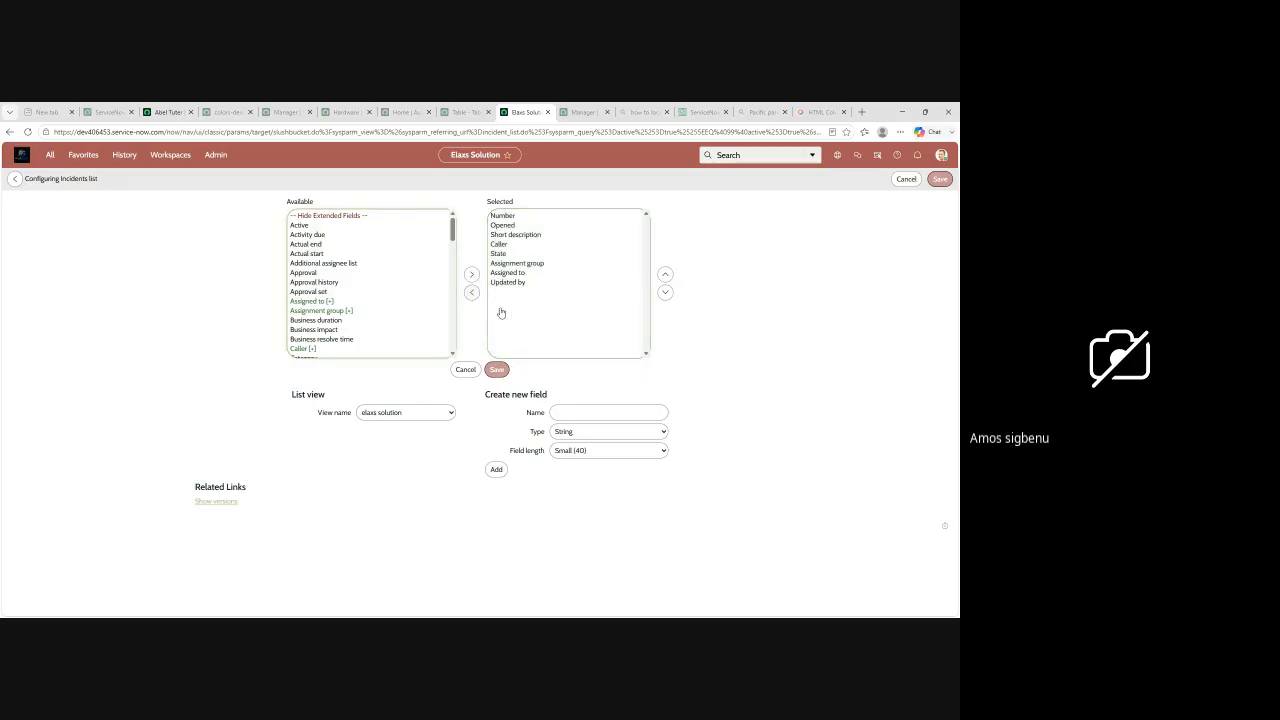
click(498, 373)
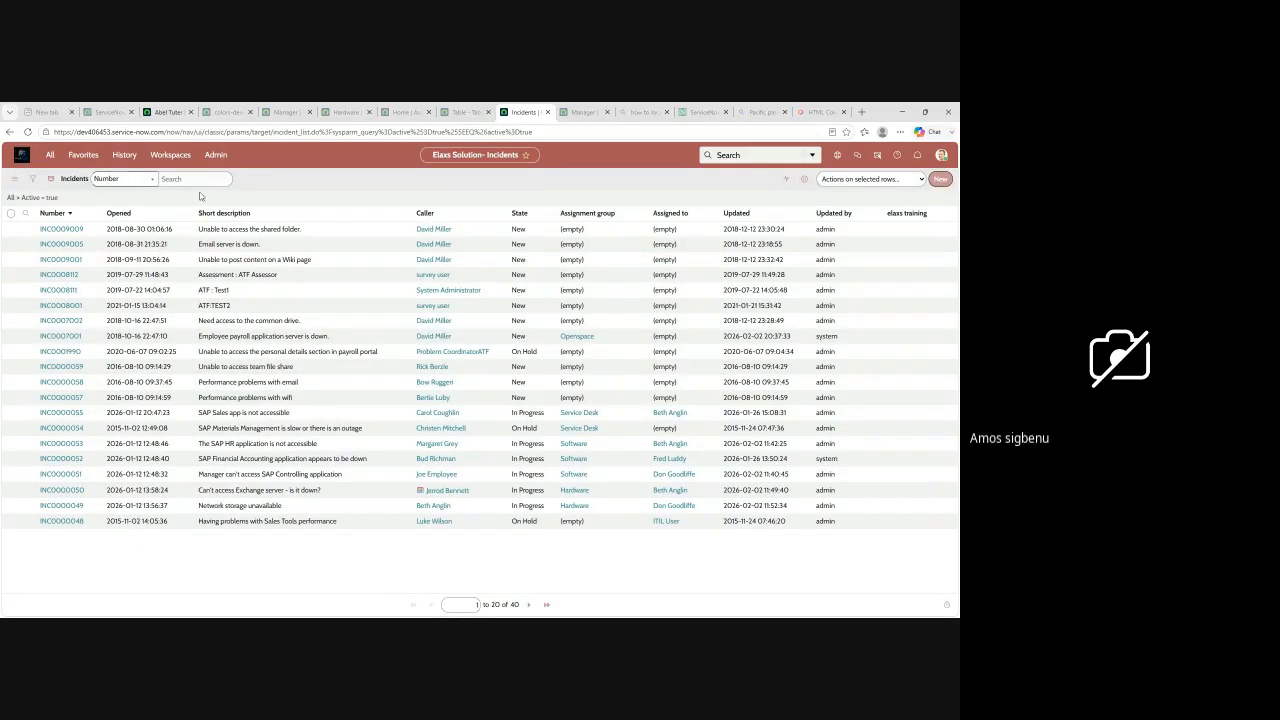
Step: Choose a view for the Incidents list from its available list views
click(14, 178)
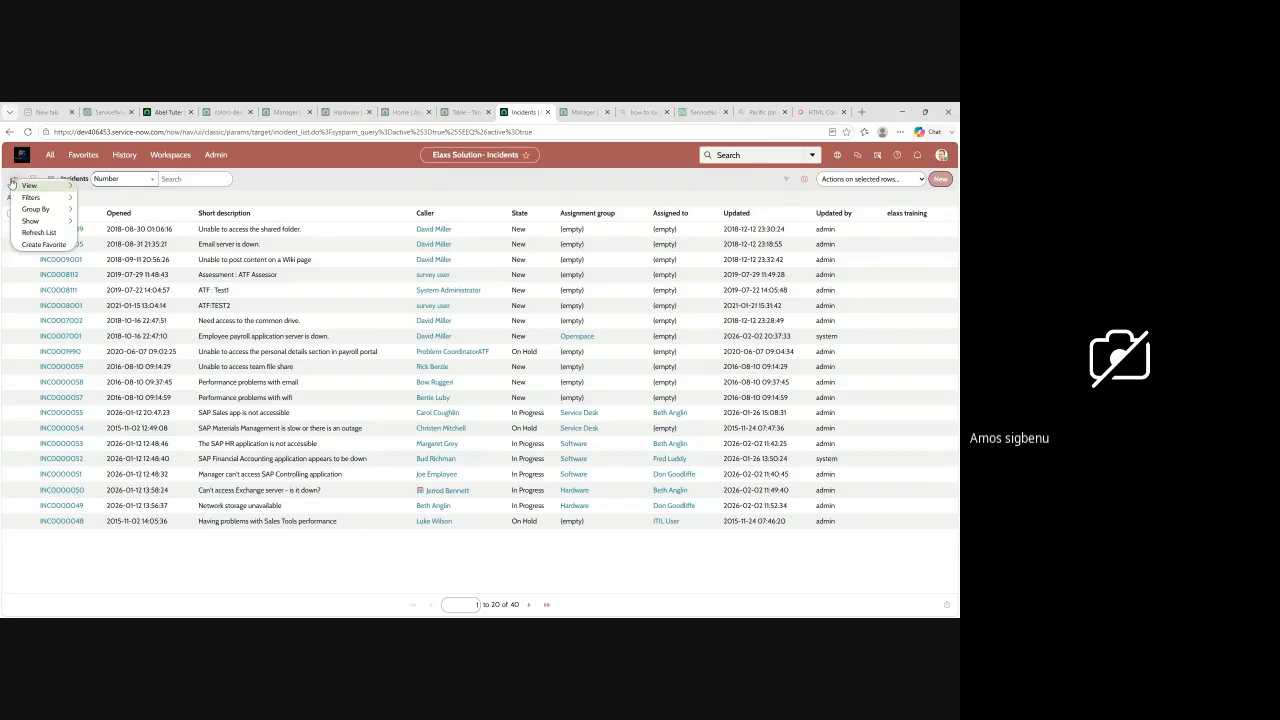
mouse_move(35, 187)
click(123, 201)
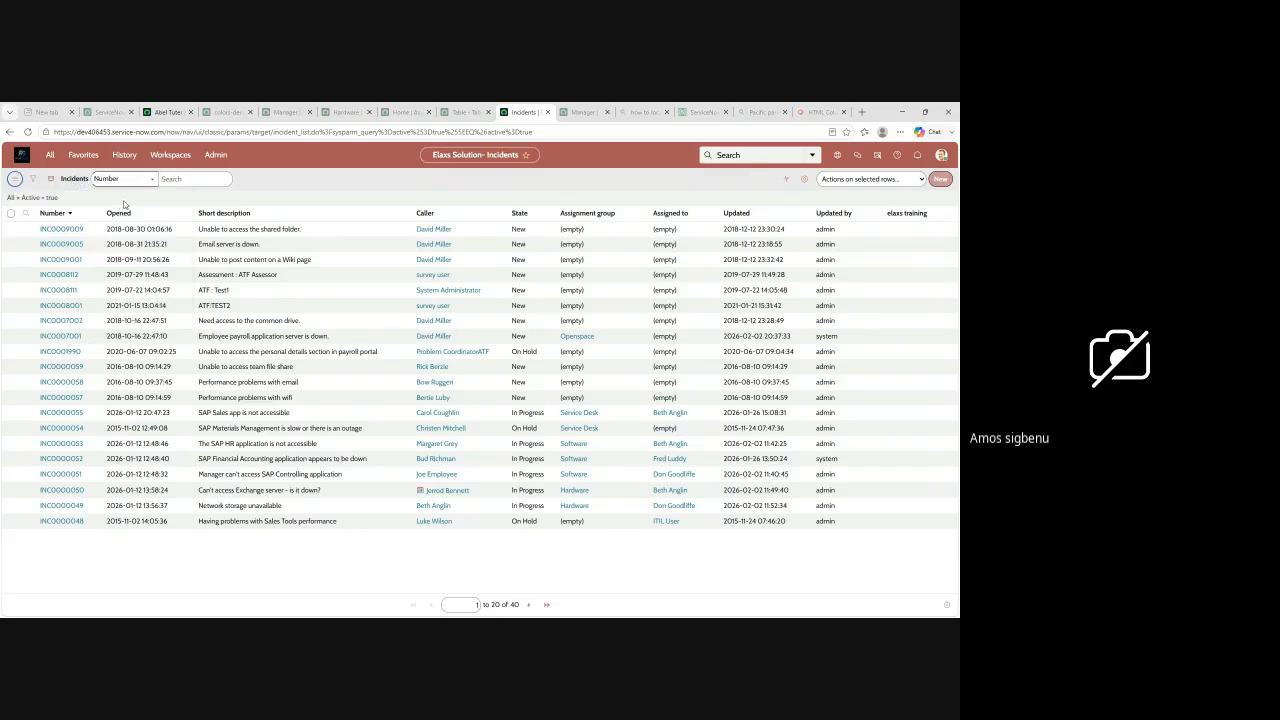
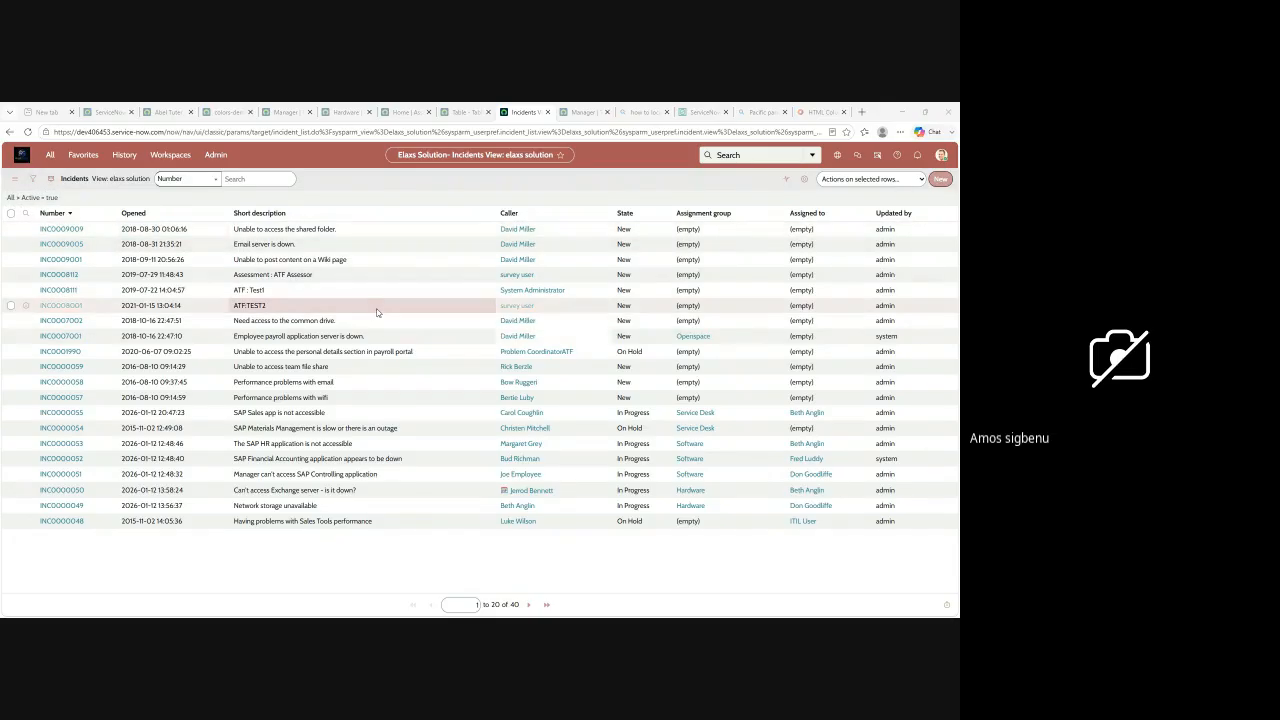
Step: Filter the Incidents list to show only records whose State is New
click(32, 178)
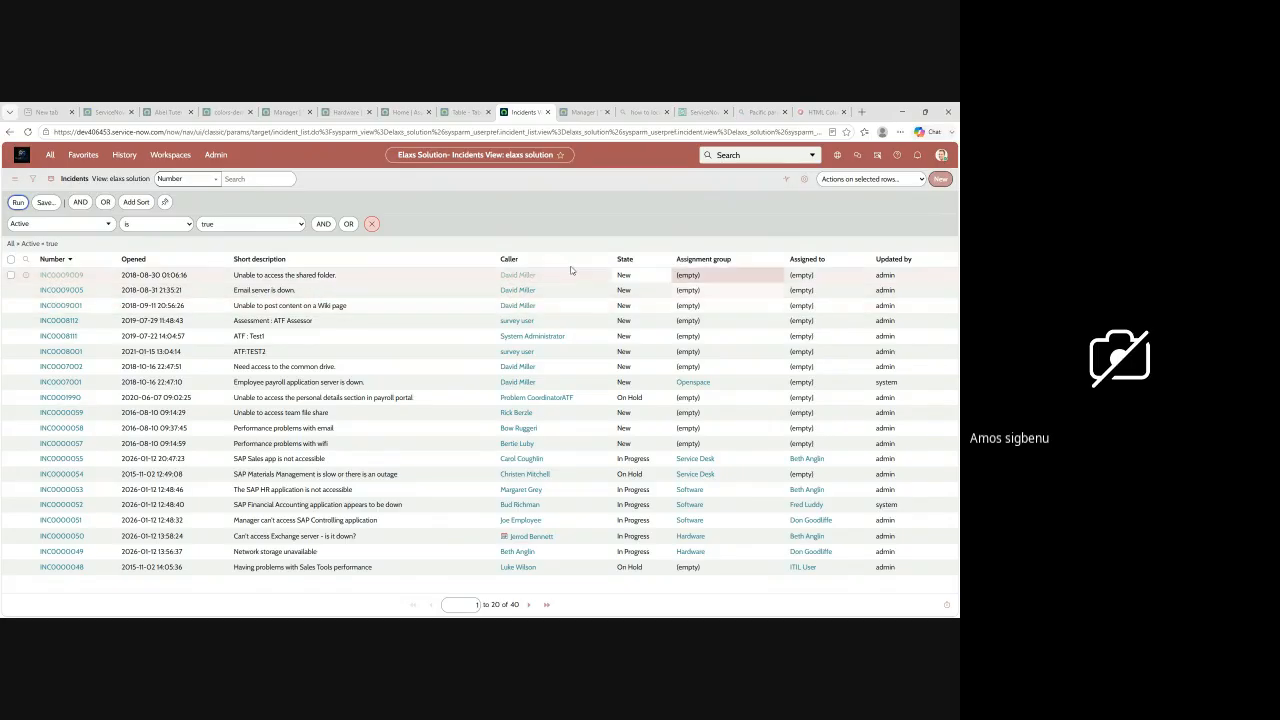
click(37, 224)
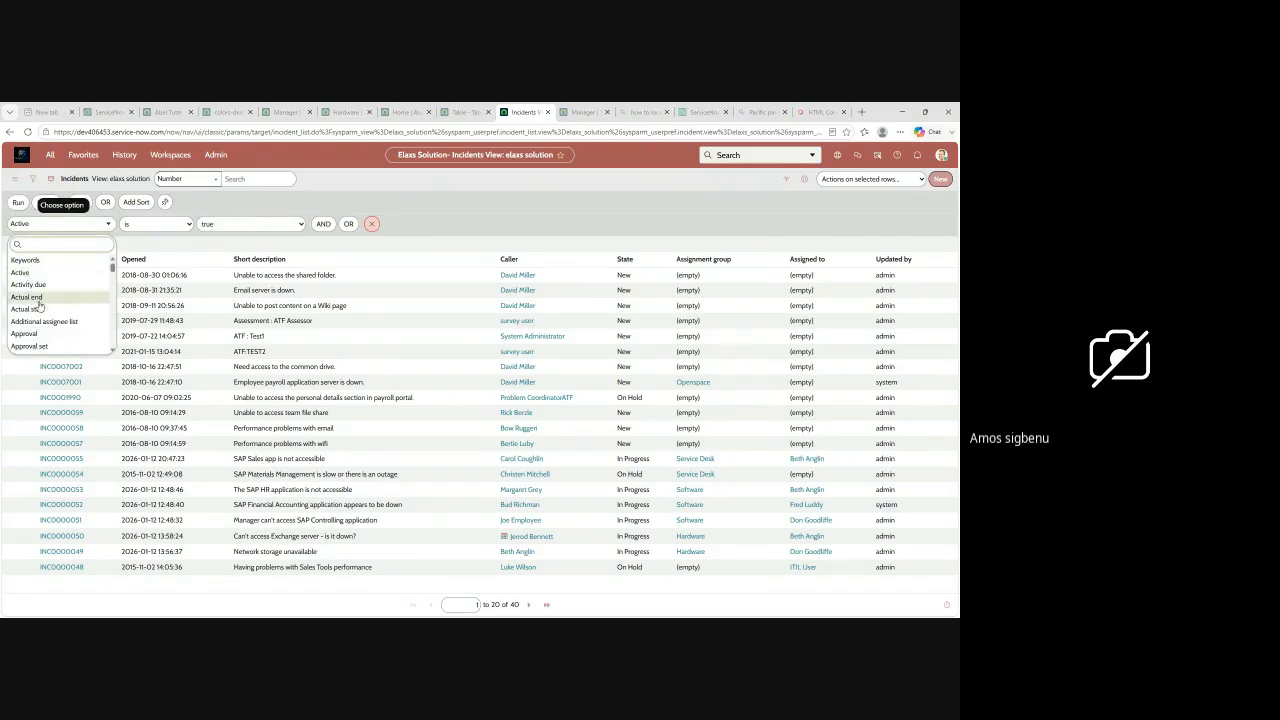
click(199, 246)
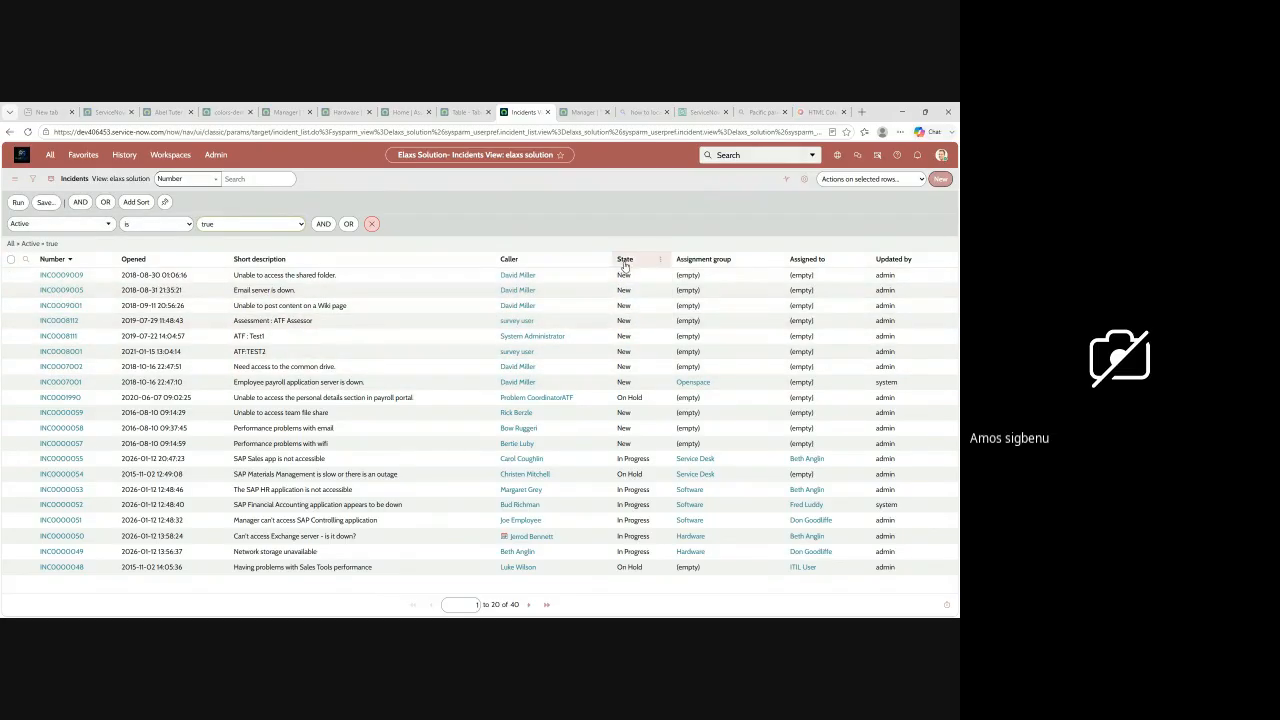
click(106, 224)
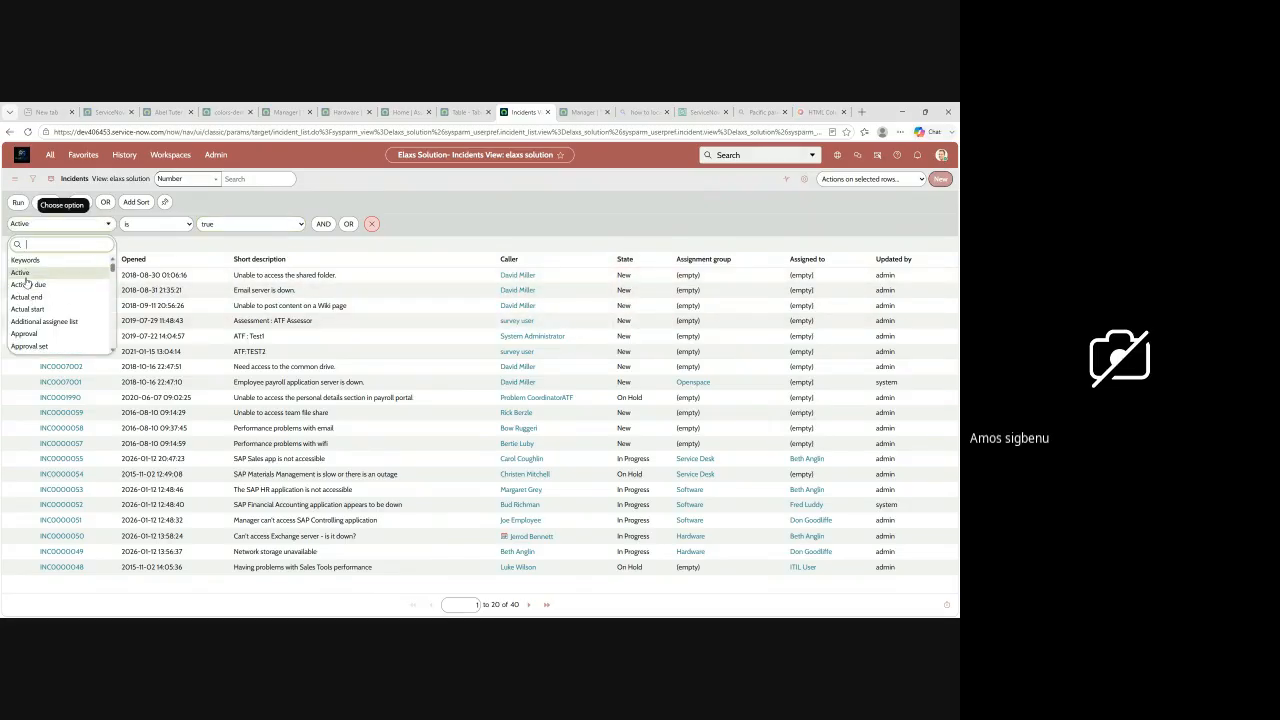
scroll(30, 290, down, 10)
scroll(40, 300, down, 5)
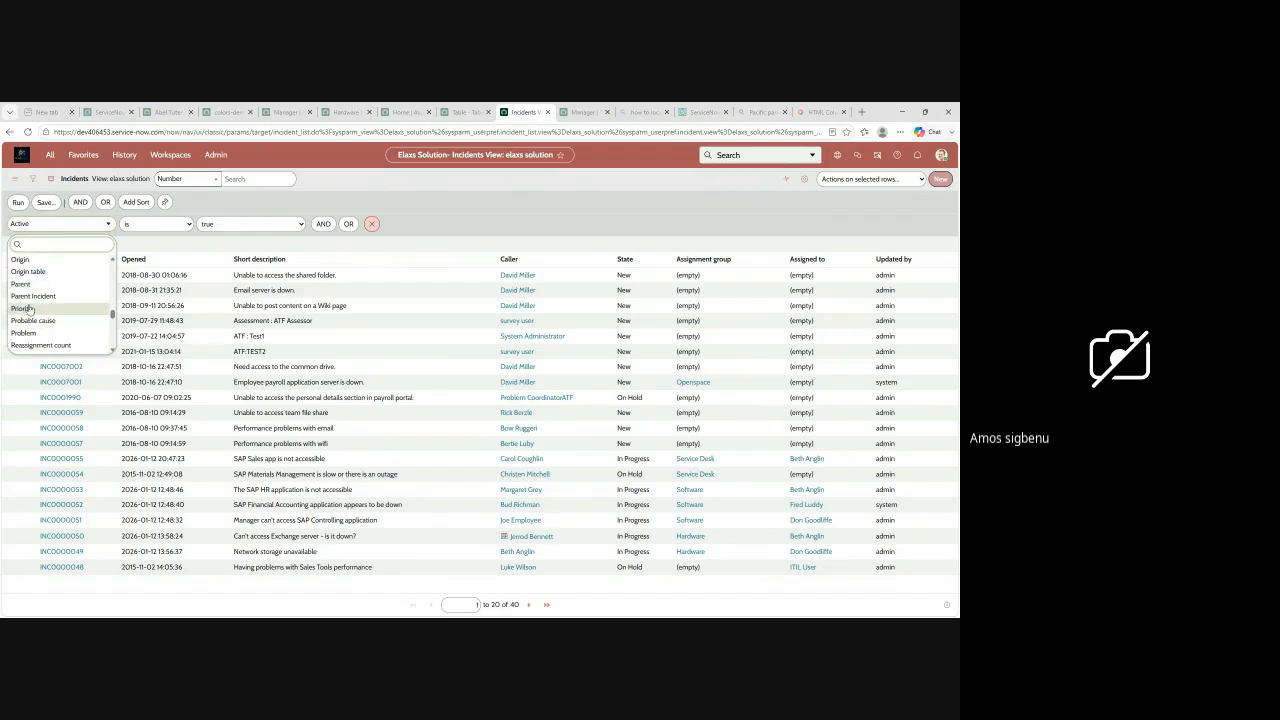
scroll(40, 300, down, 3)
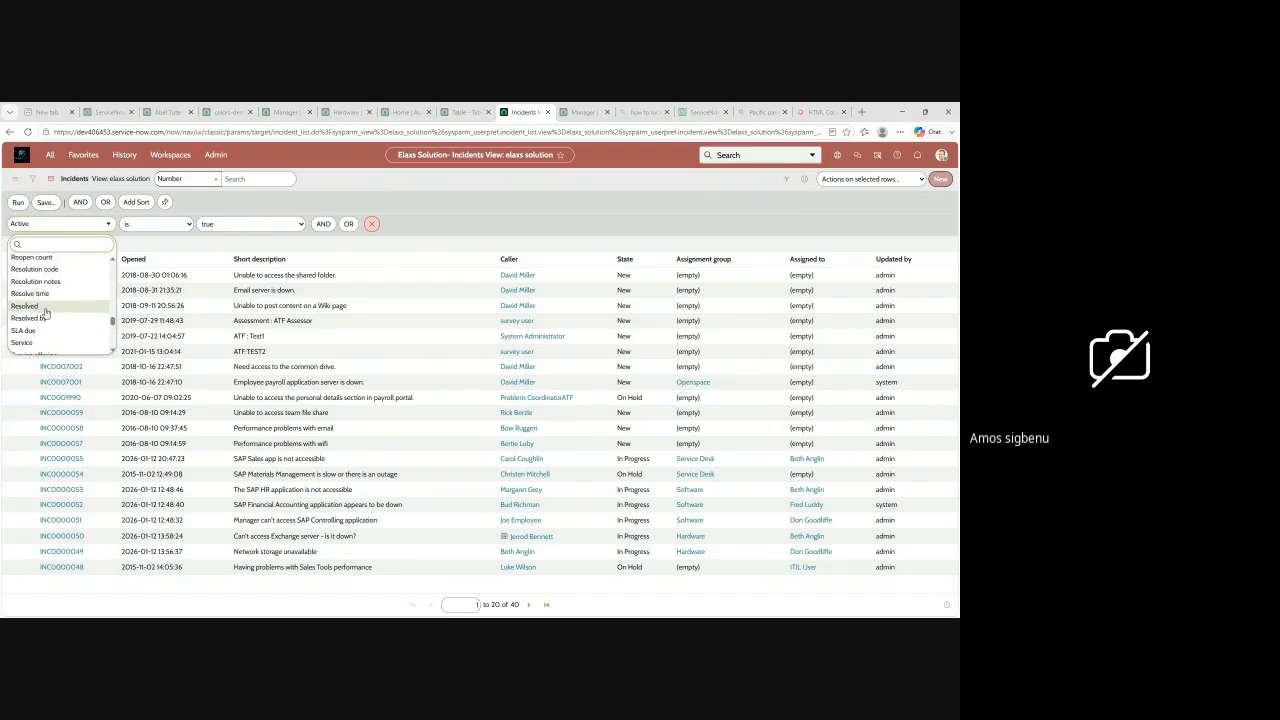
scroll(42, 314, down, 3)
scroll(40, 320, up, 3)
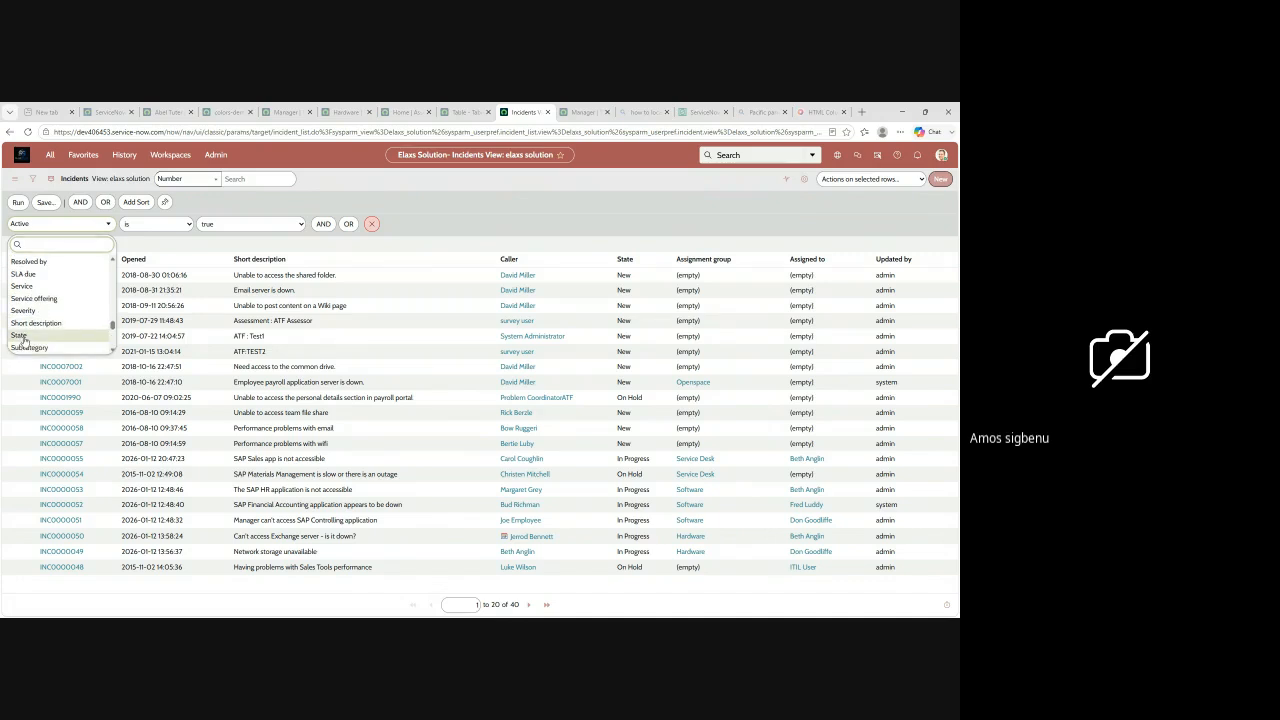
click(20, 335)
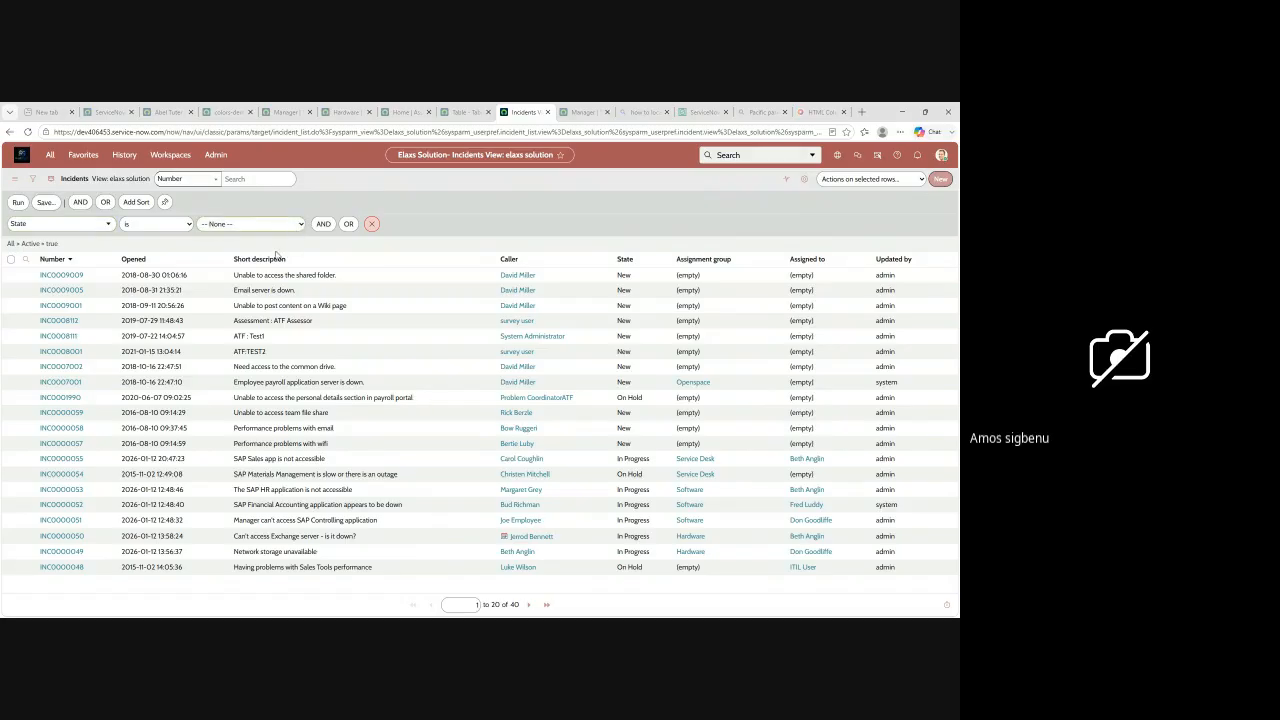
click(215, 259)
click(16, 204)
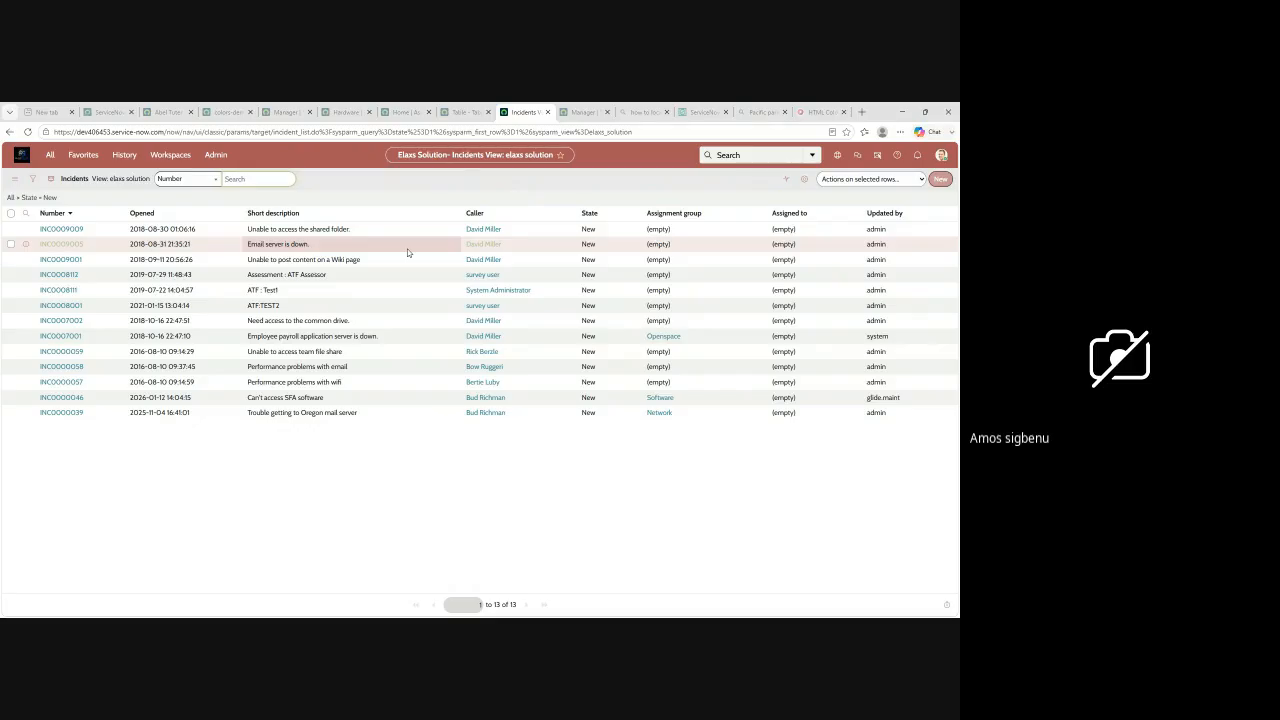
Step: Check which views can be applied to the filtered Incidents list
click(14, 184)
mouse_move(35, 188)
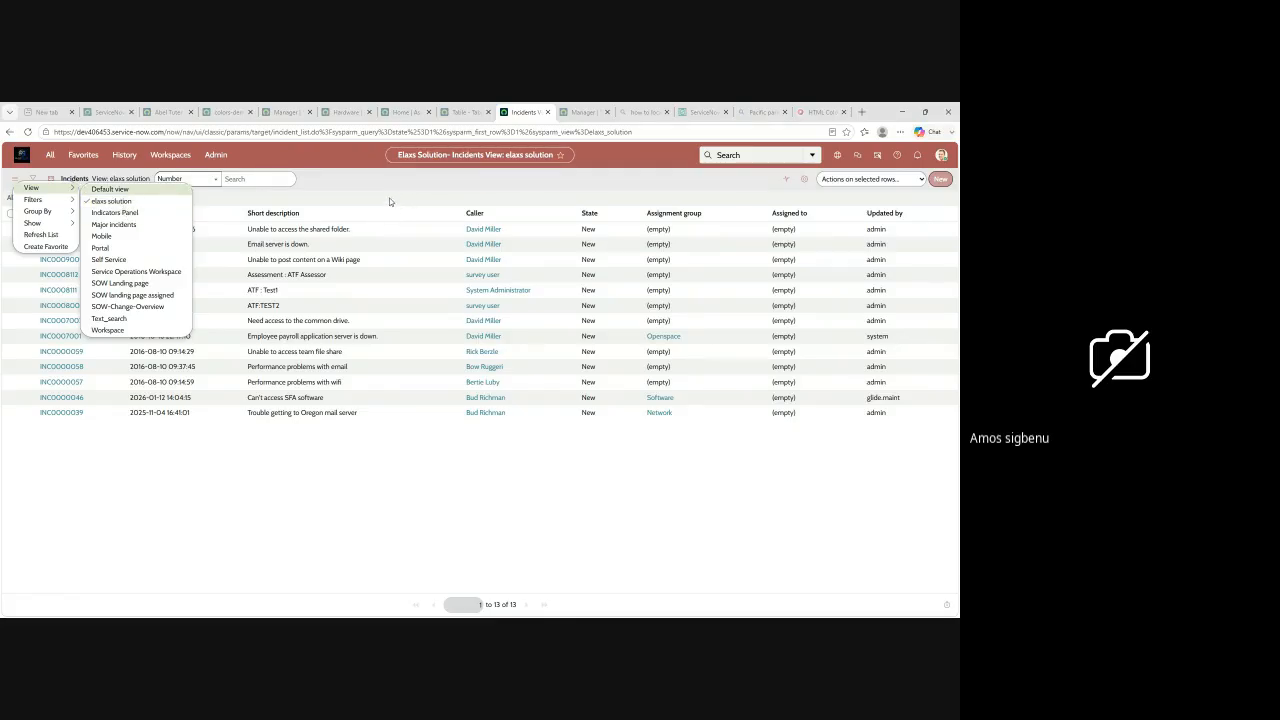
key(Escape)
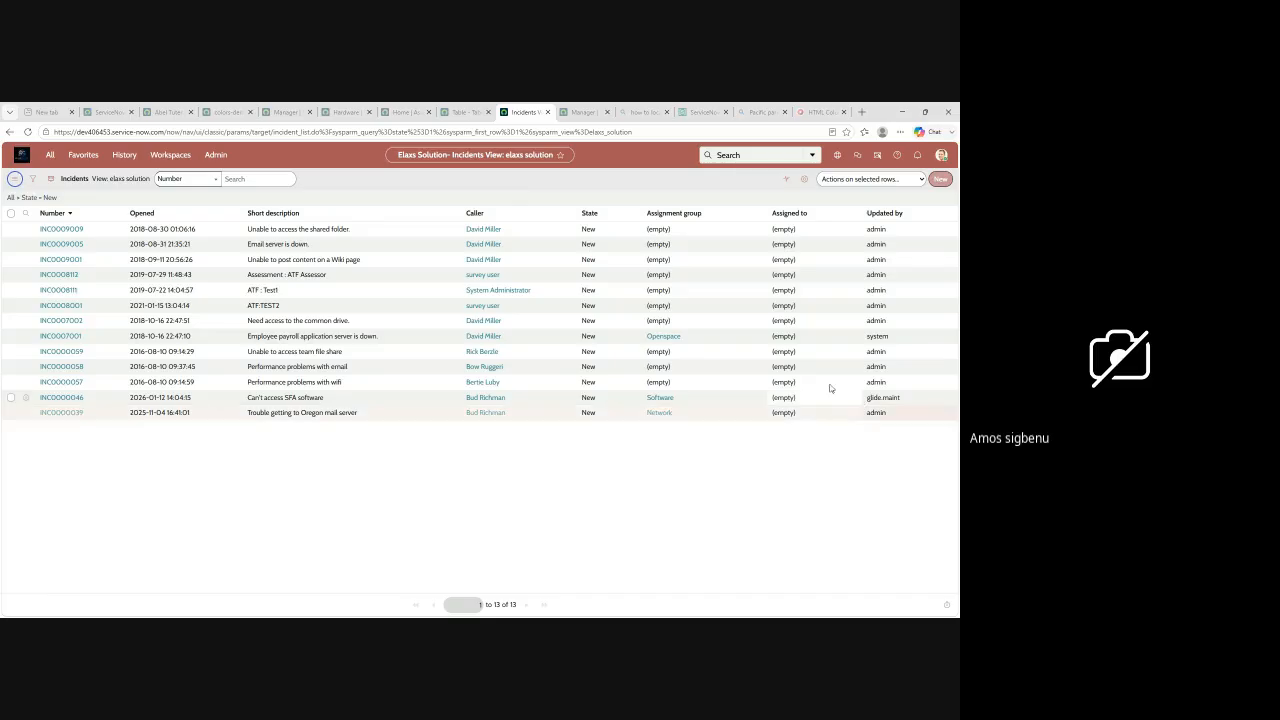
Step: Start a new incident record and review the form's fields and its Notes section
click(938, 179)
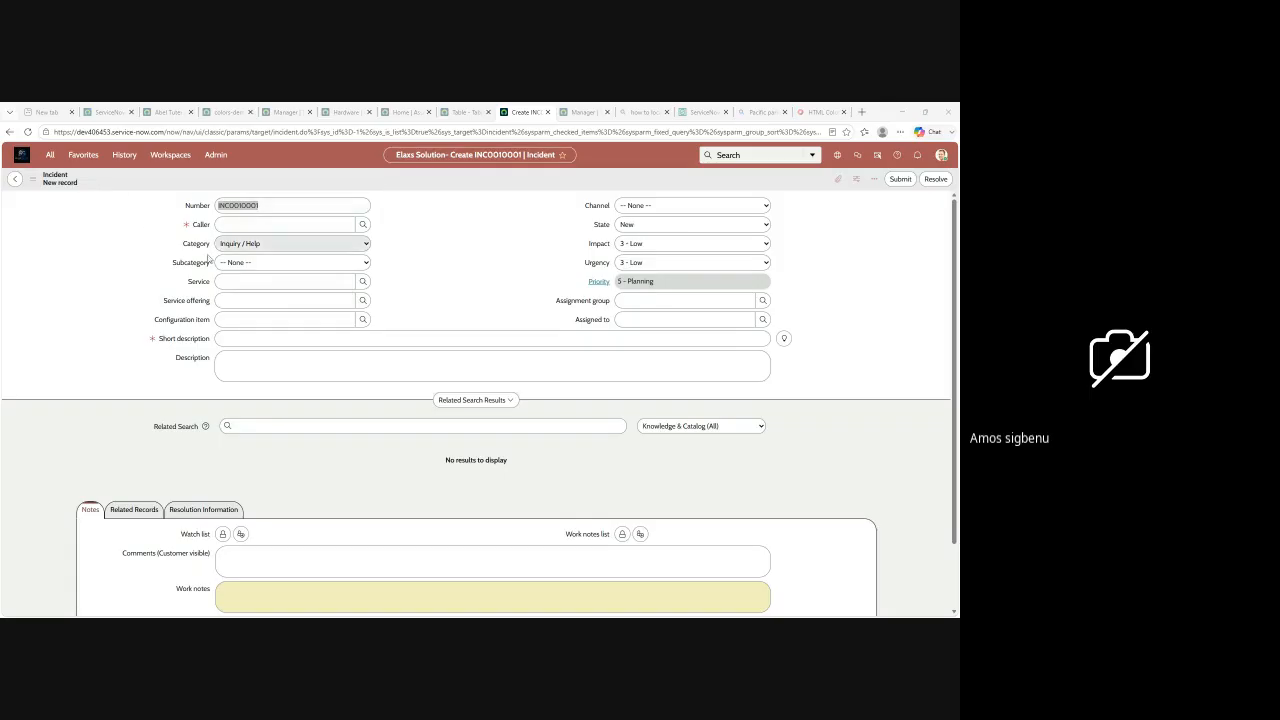
scroll(300, 293, down, 2)
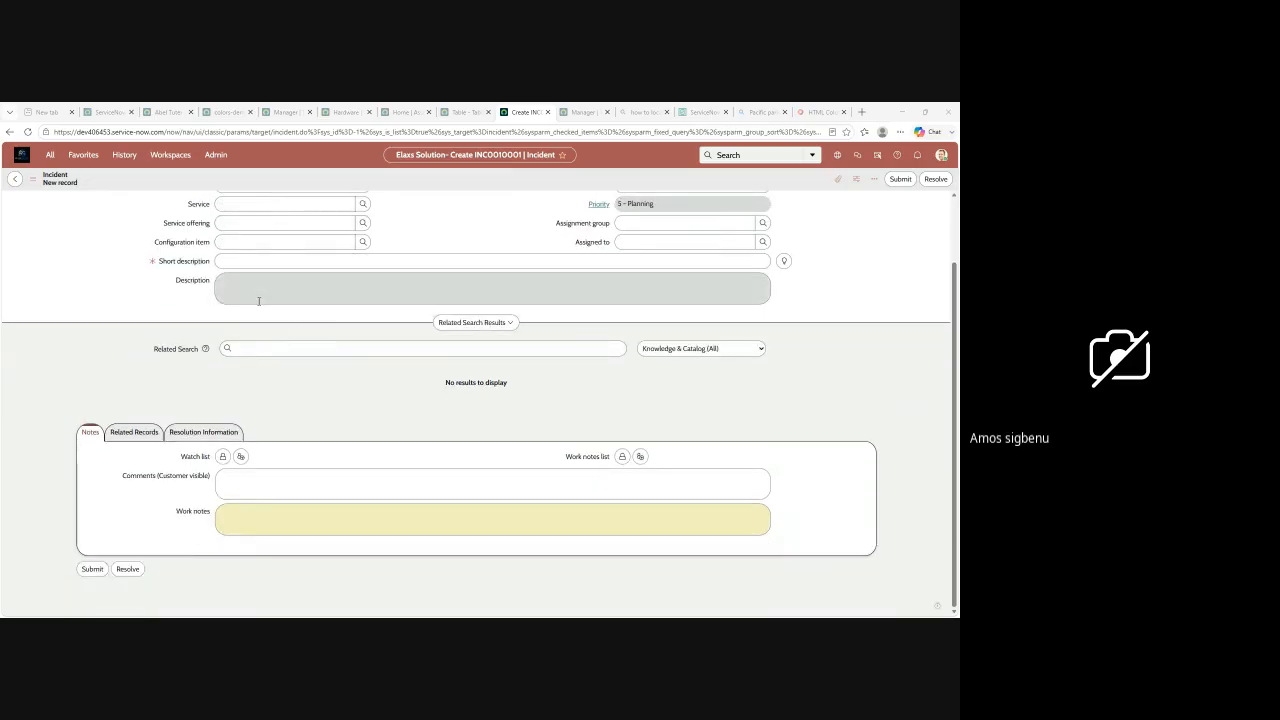
scroll(293, 324, up, 2)
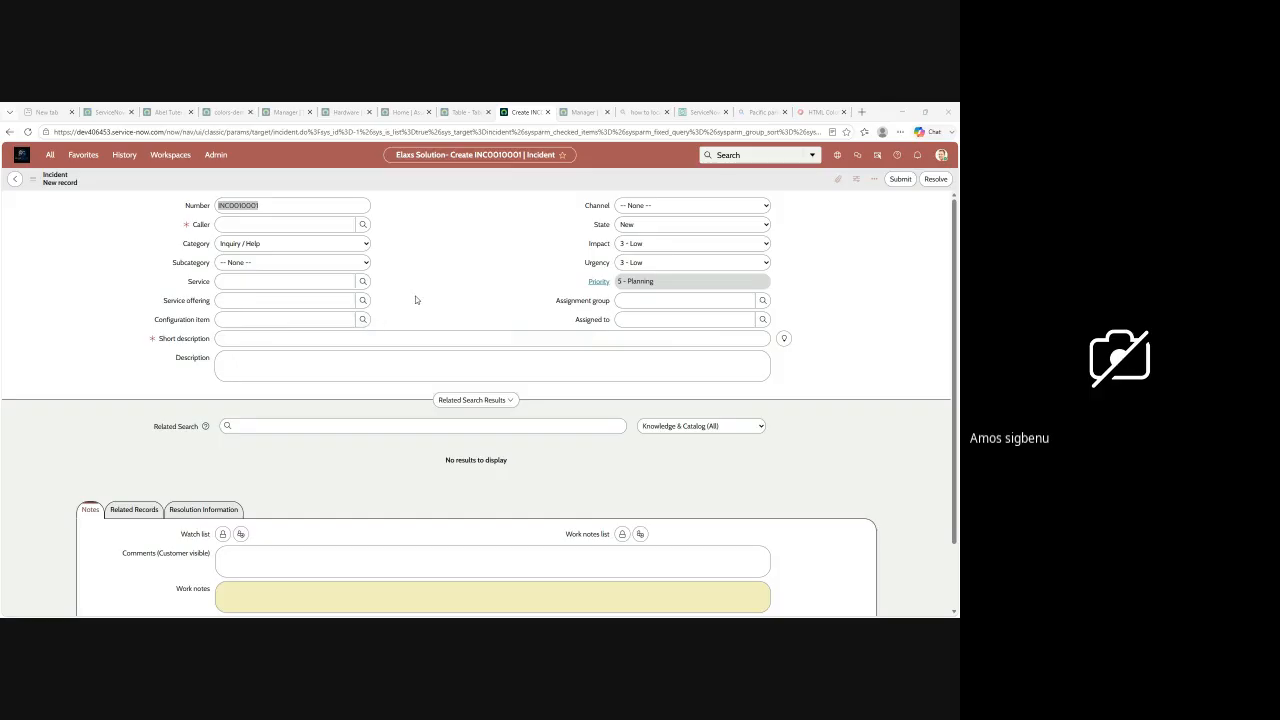
scroll(424, 290, down, 1)
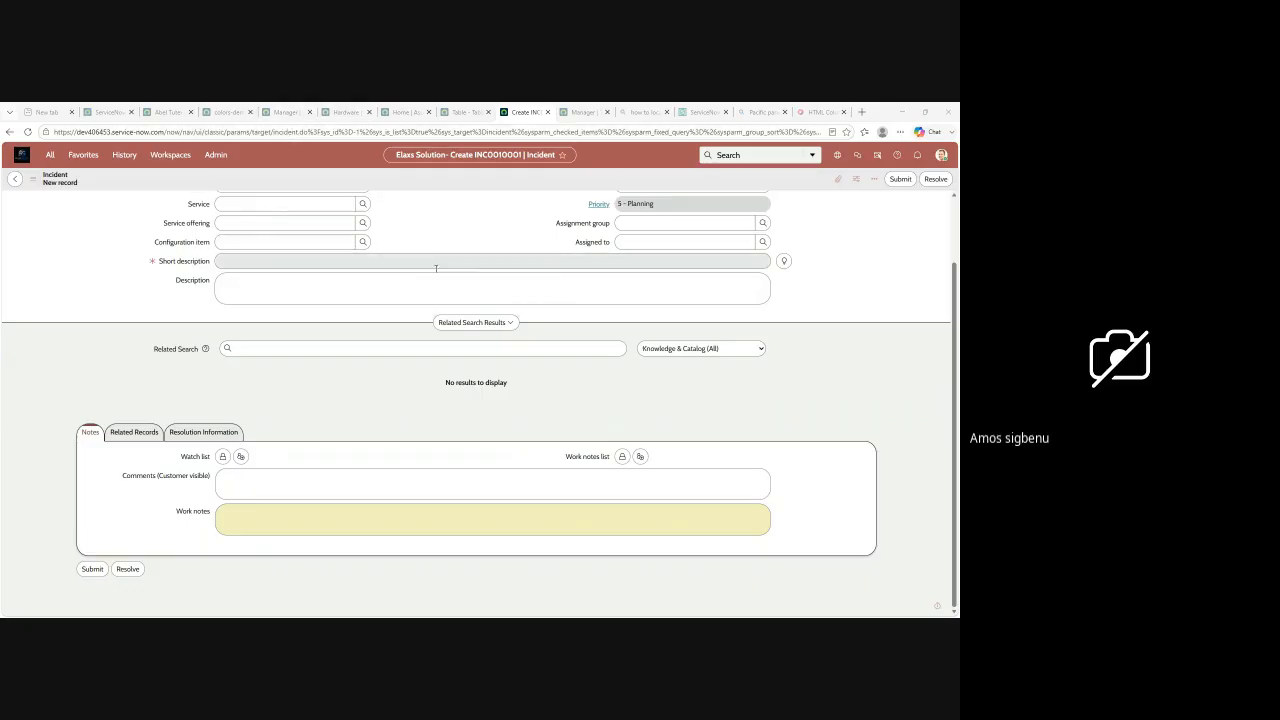
scroll(443, 265, up, 2)
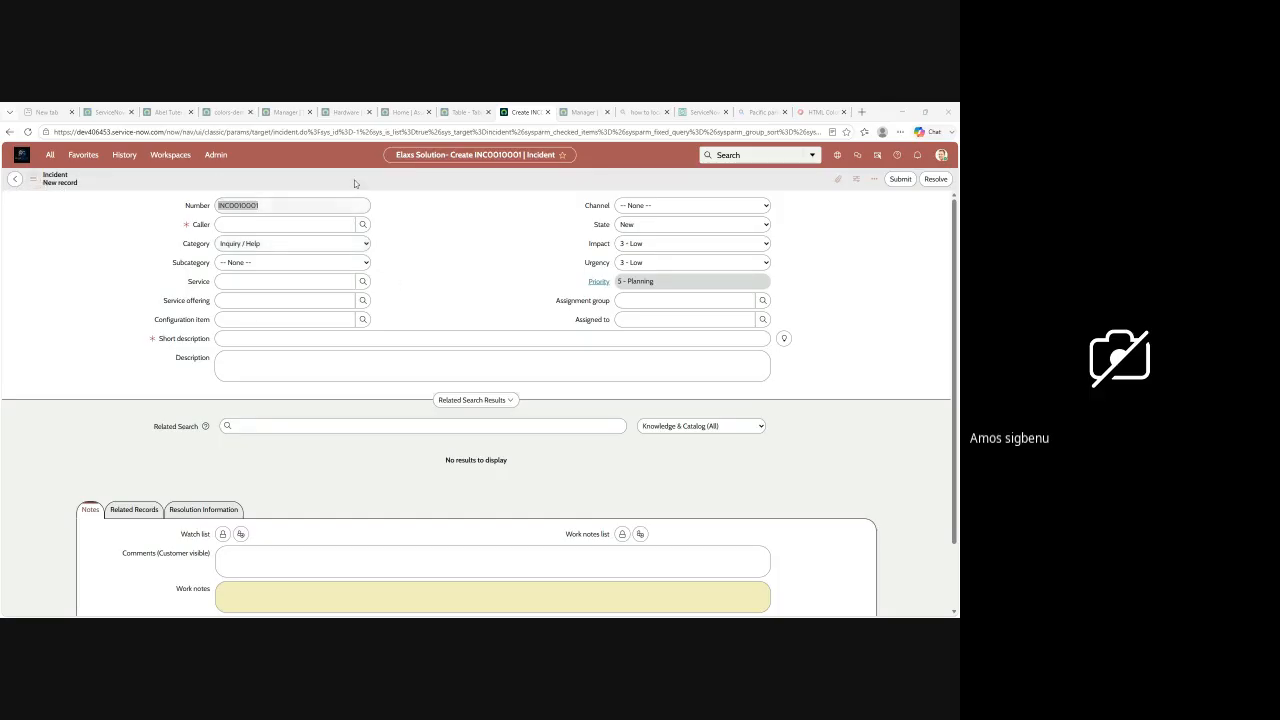
Step: Examine the form-level actions available for the new incident record
right_click(385, 186)
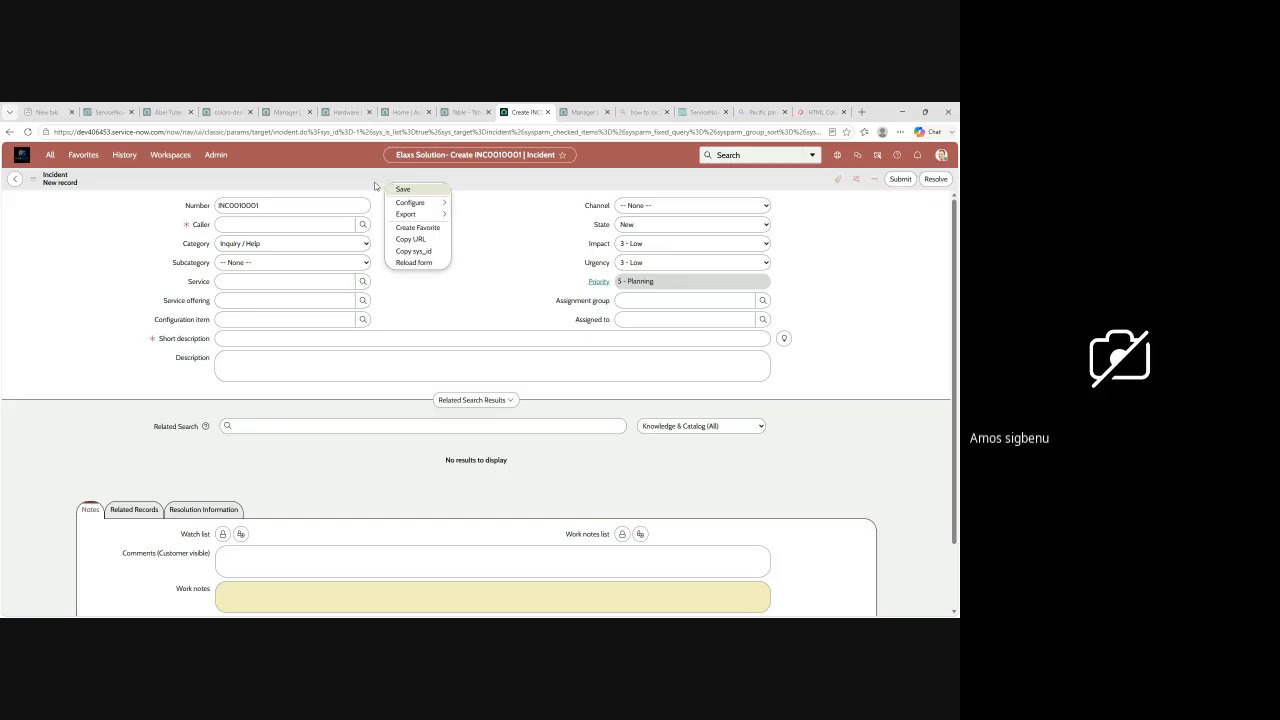
mouse_move(420, 202)
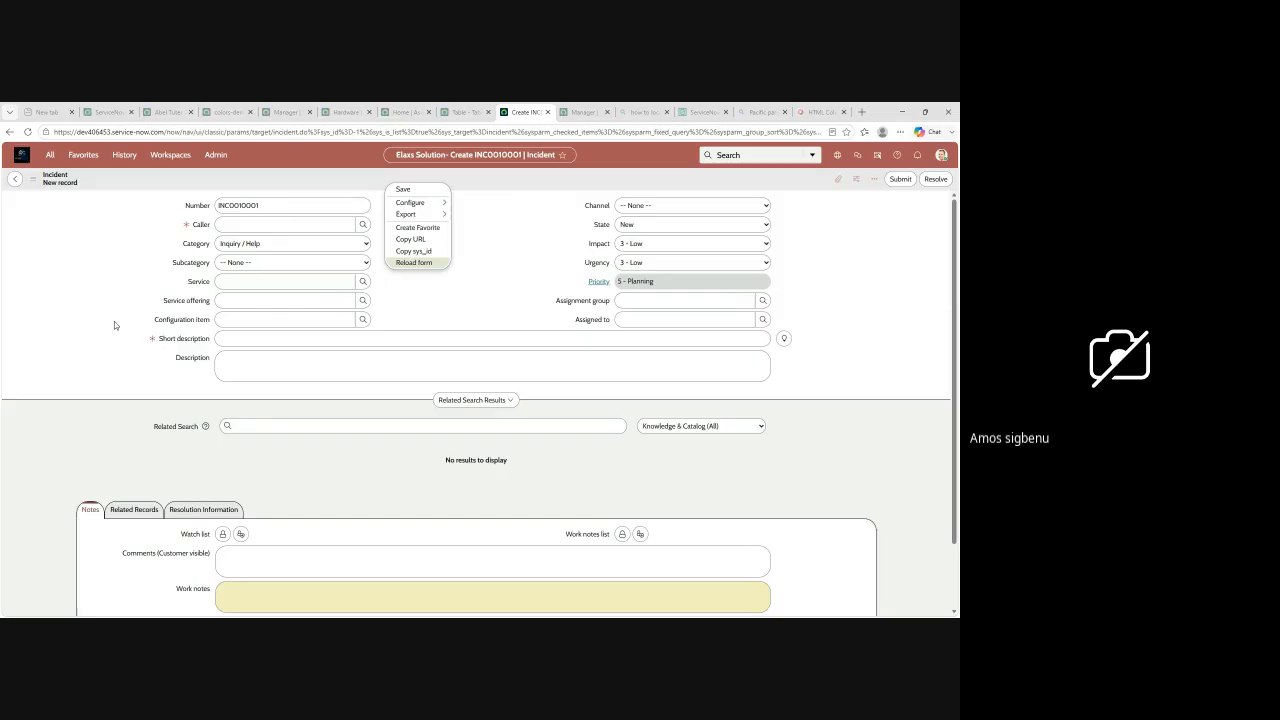
click(489, 229)
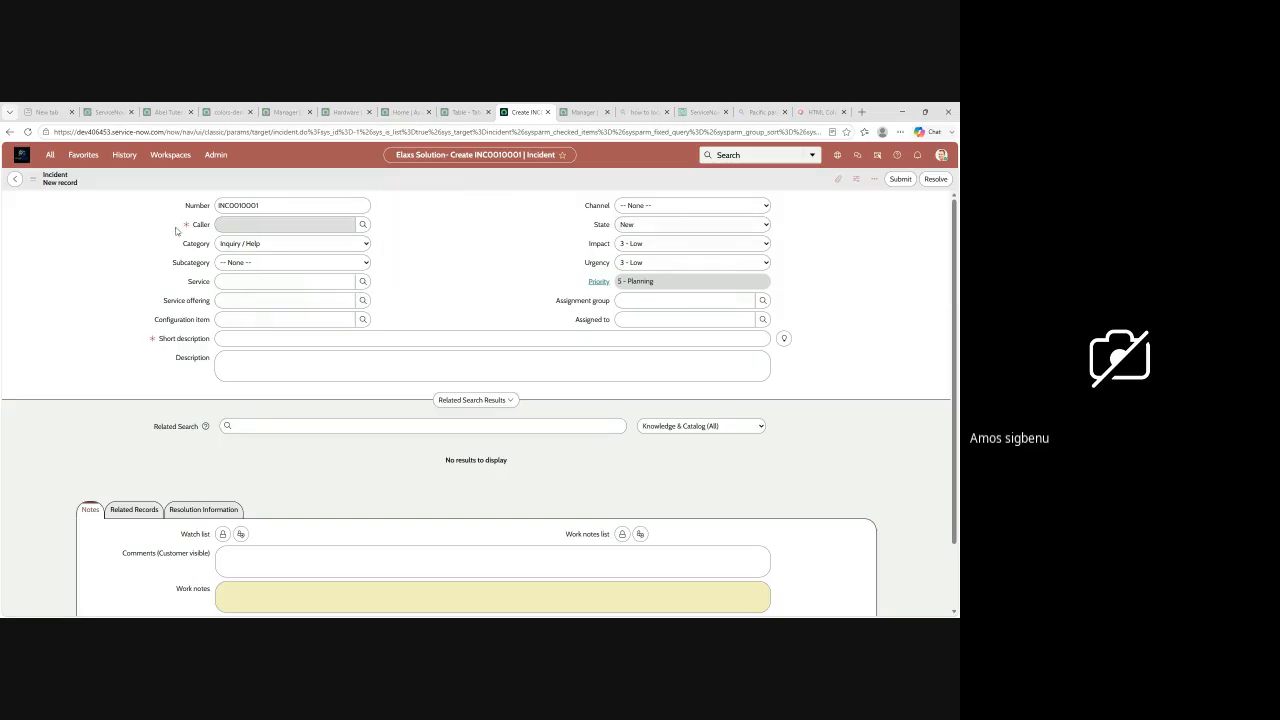
Step: Inspect the mandatory markers on the Caller and Short description fields and open the Caller lookup
mouse_move(186, 227)
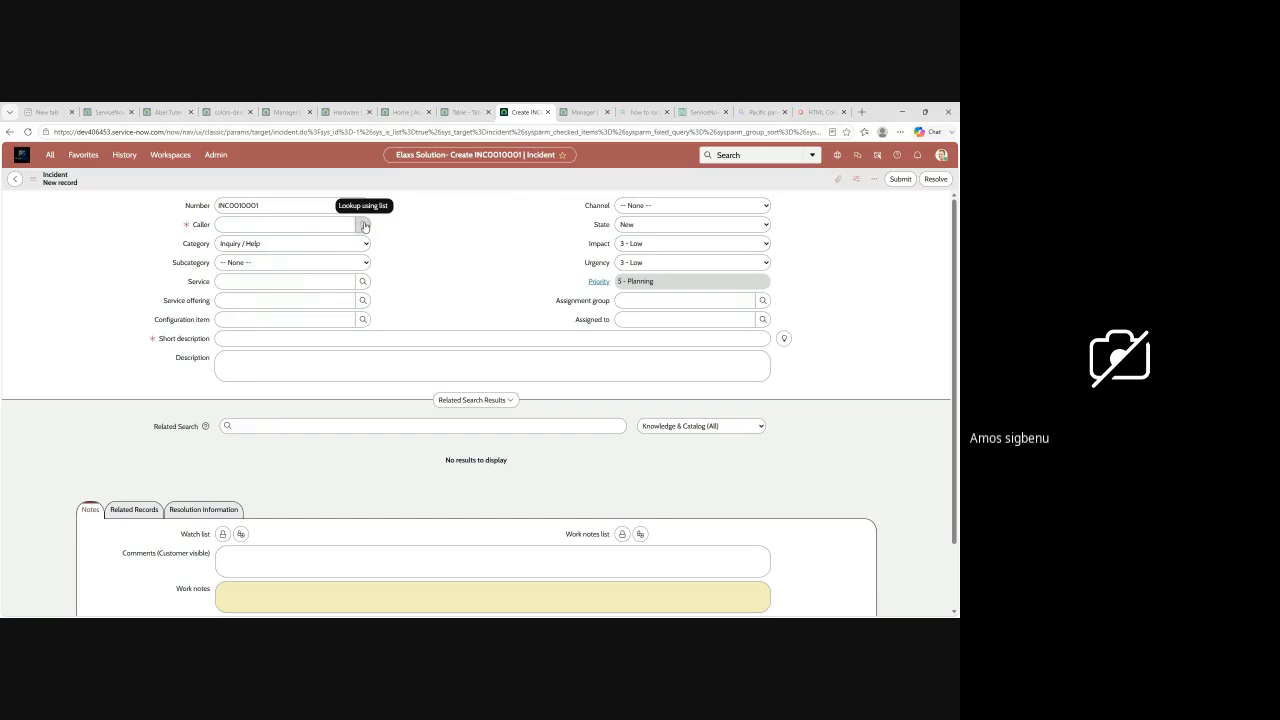
click(364, 226)
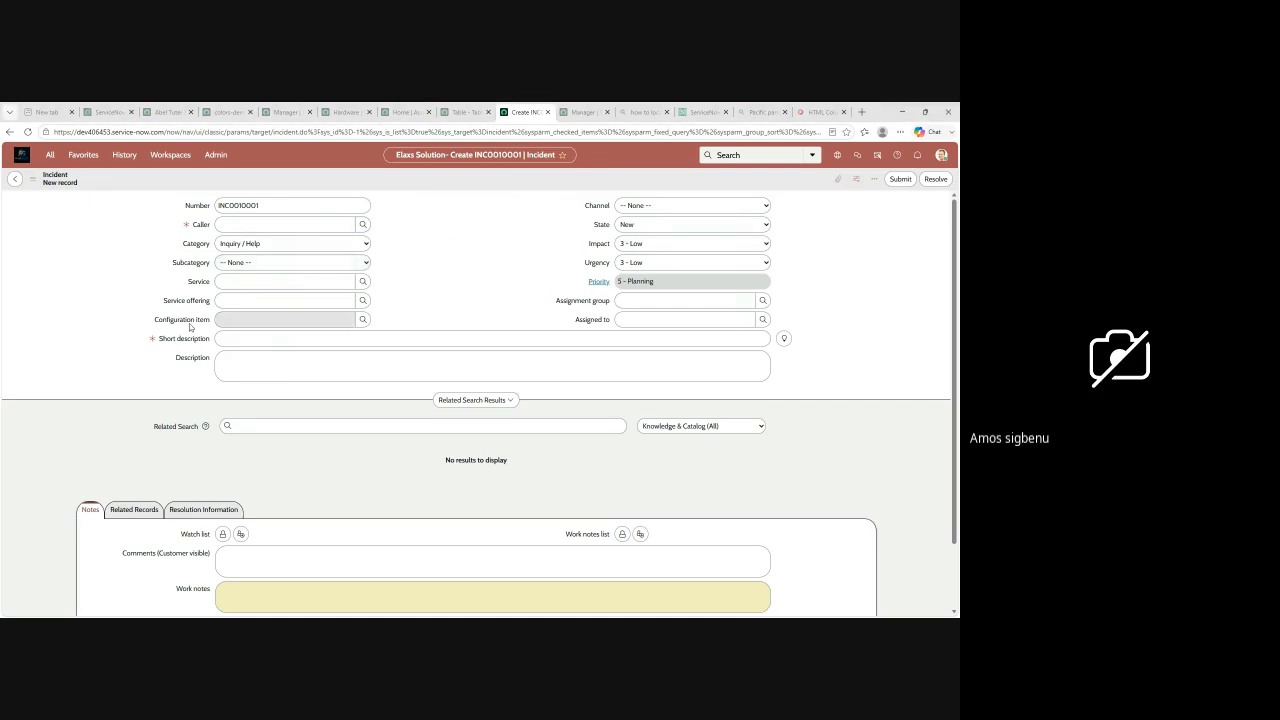
mouse_move(152, 344)
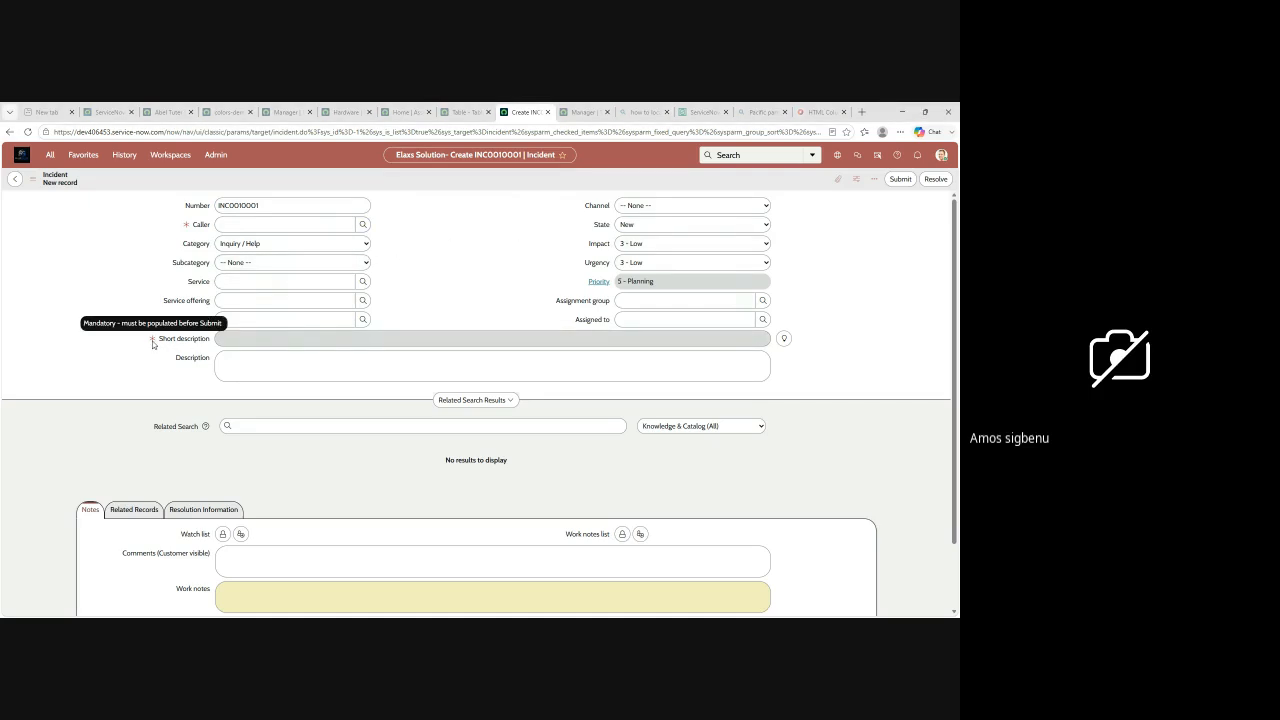